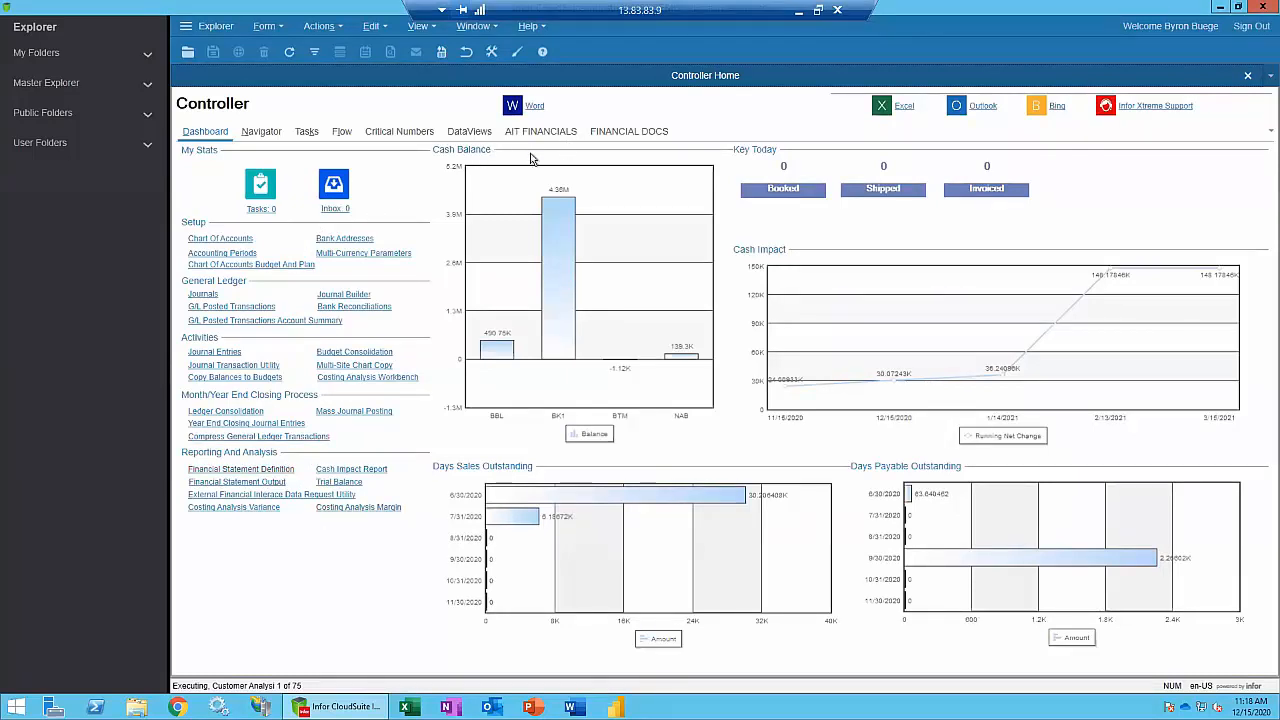
Open the column definitions of the INCOME report from the Financial Statement Definition form.
click(229, 471)
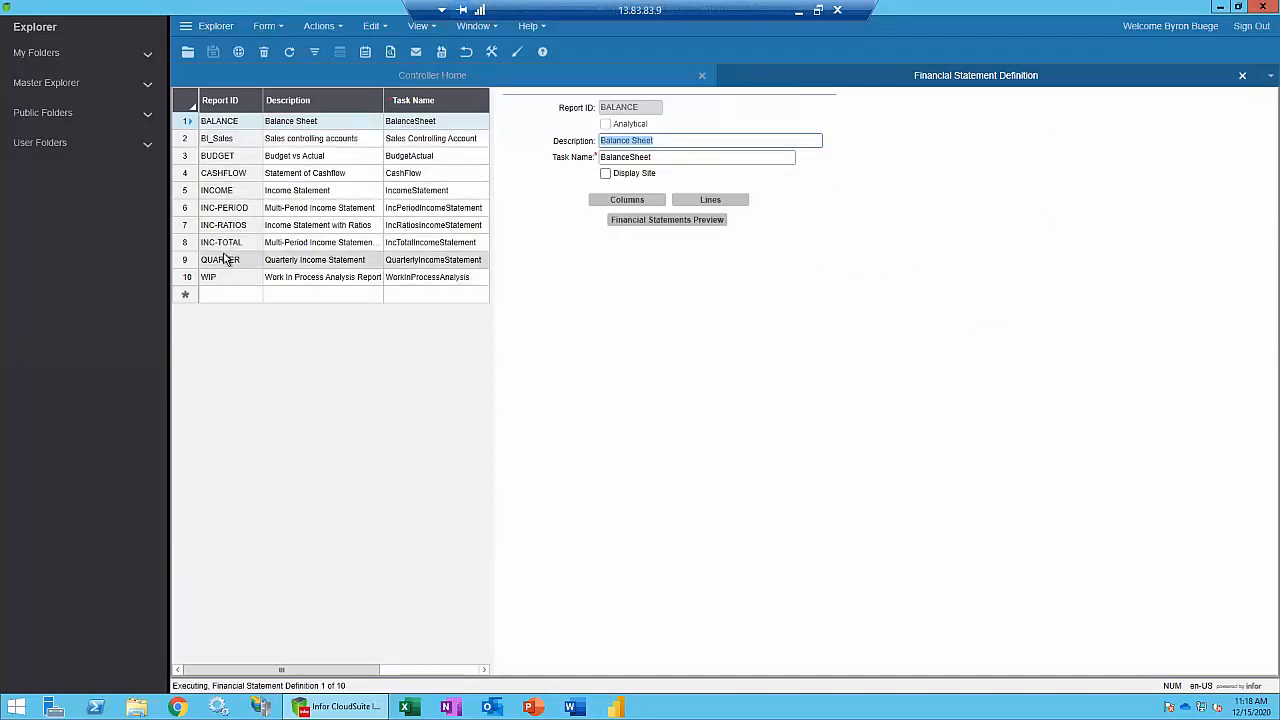
click(186, 192)
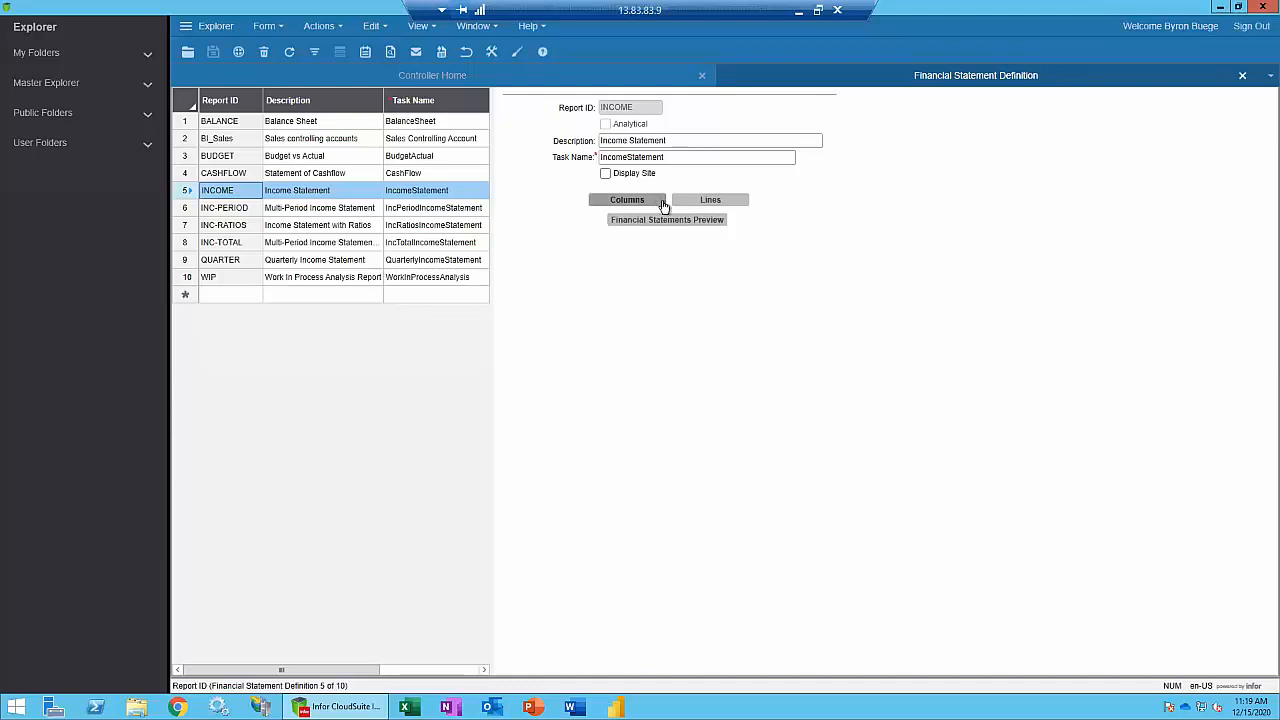
click(628, 203)
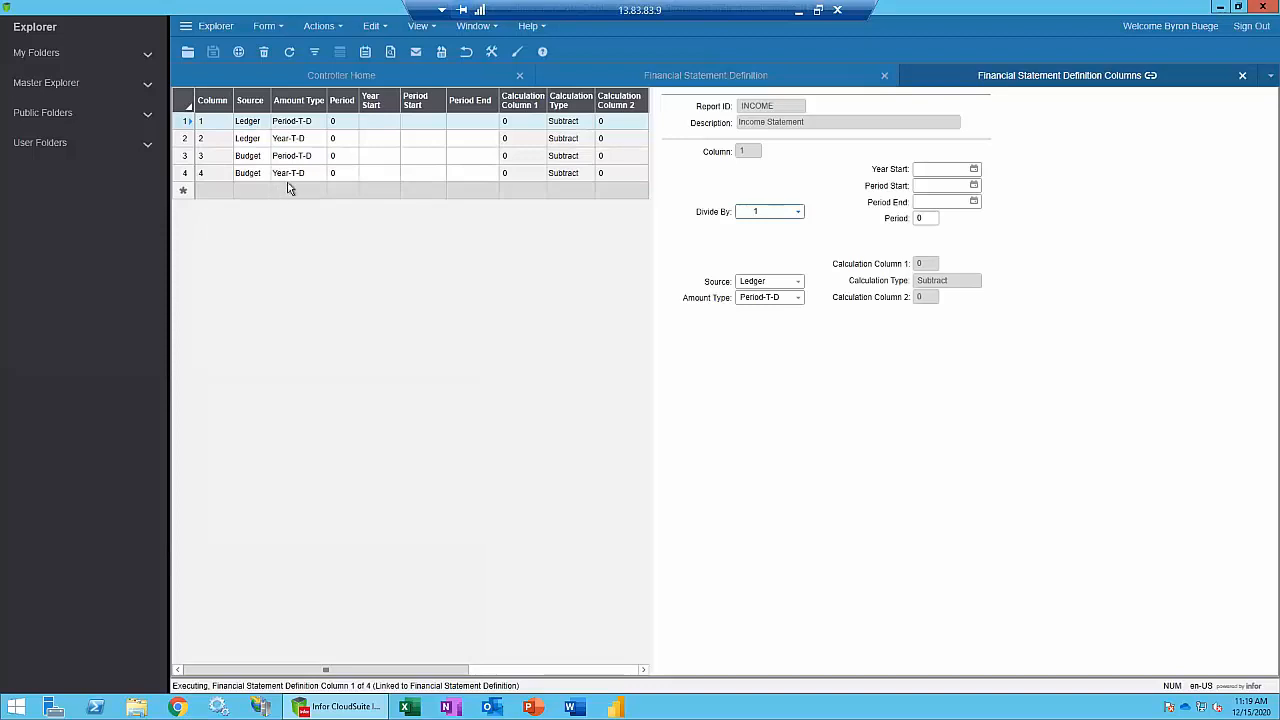
Add column 5 to the INCOME report with Calculate as its source, and start editing Calculation Column 1.
click(192, 191)
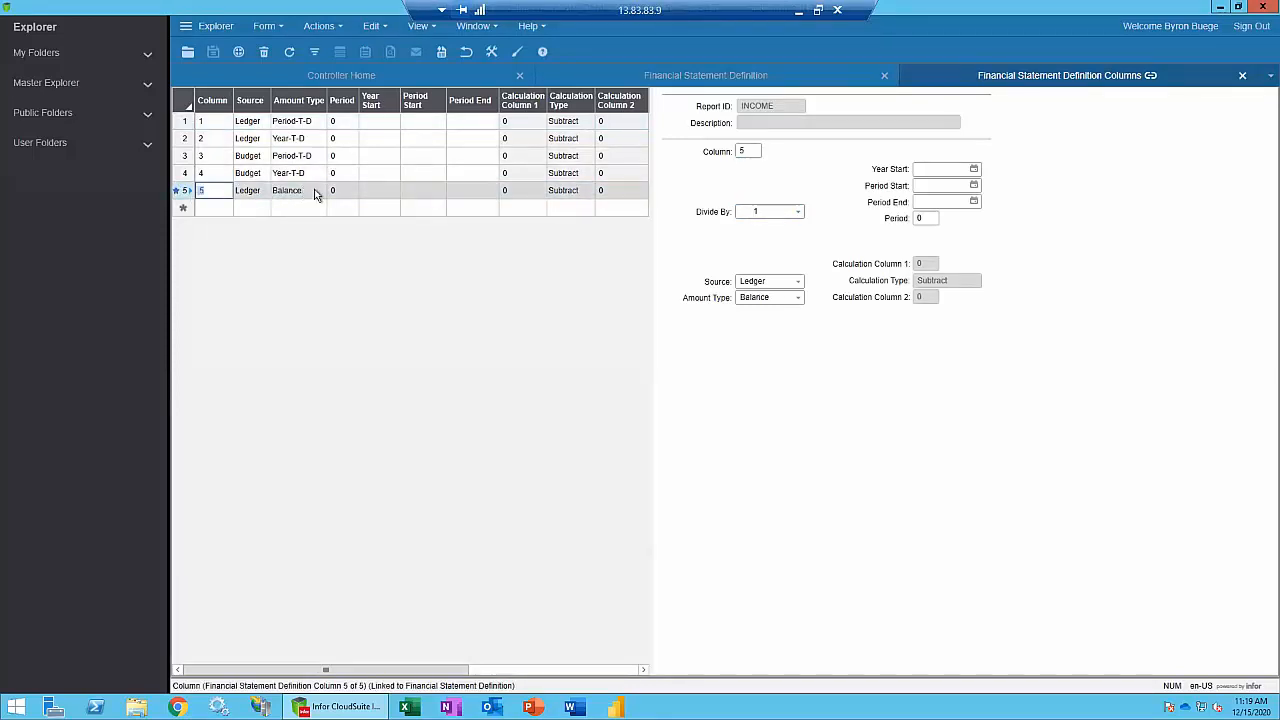
click(800, 299)
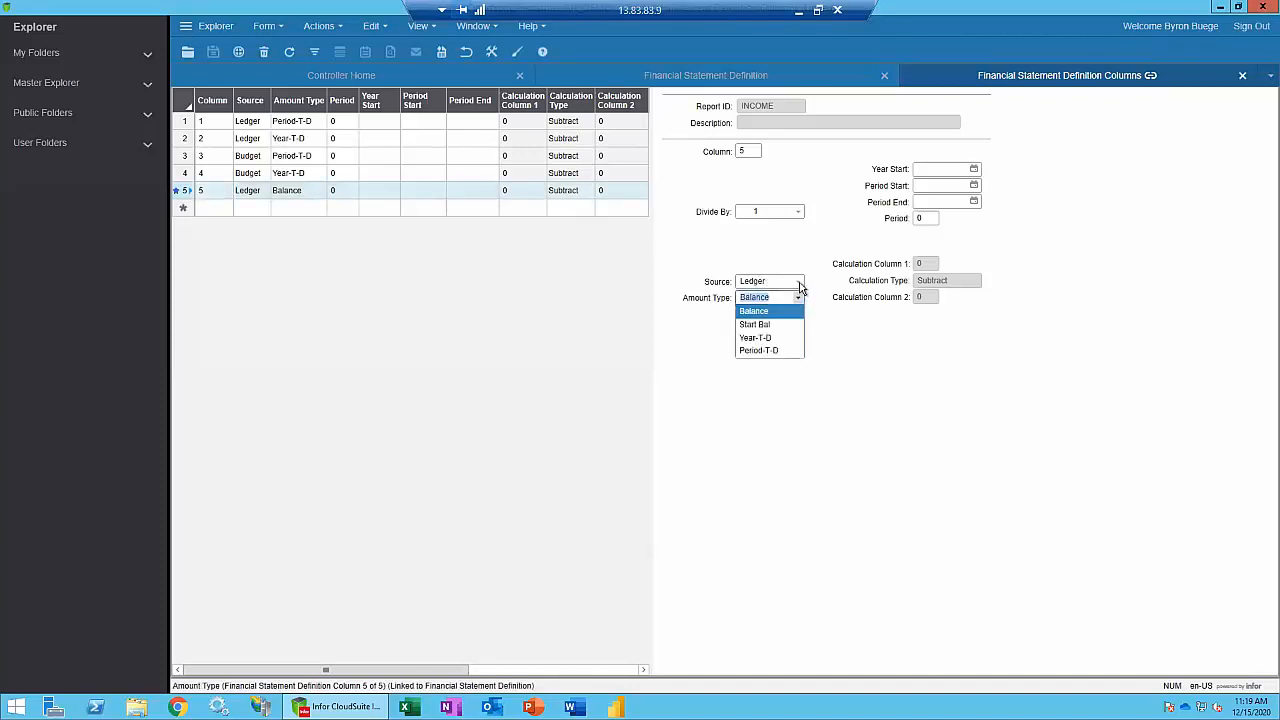
click(799, 284)
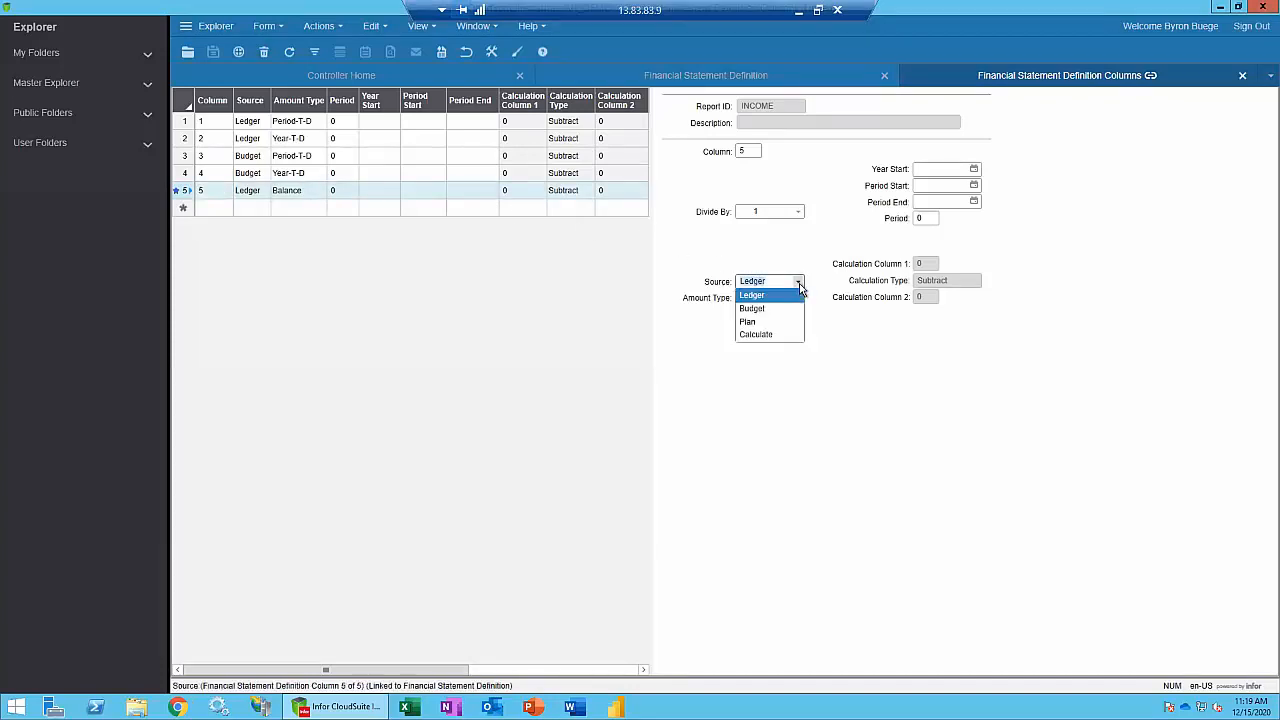
click(770, 336)
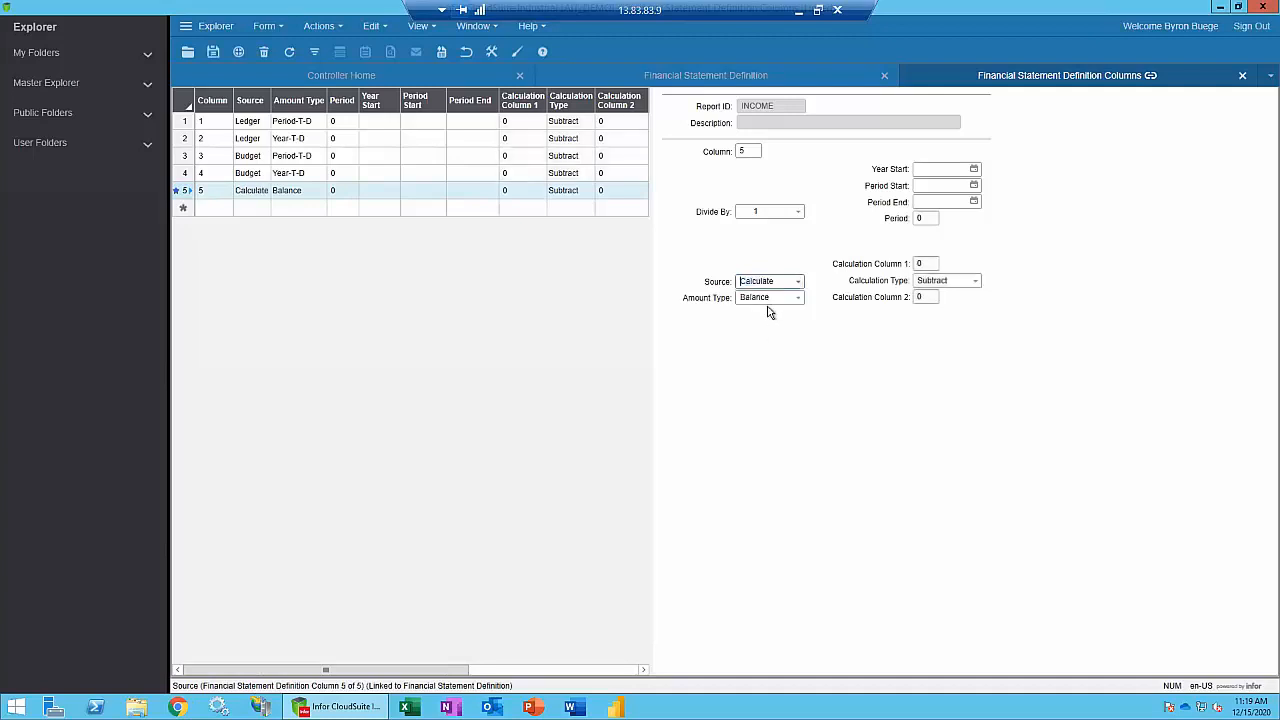
click(932, 263)
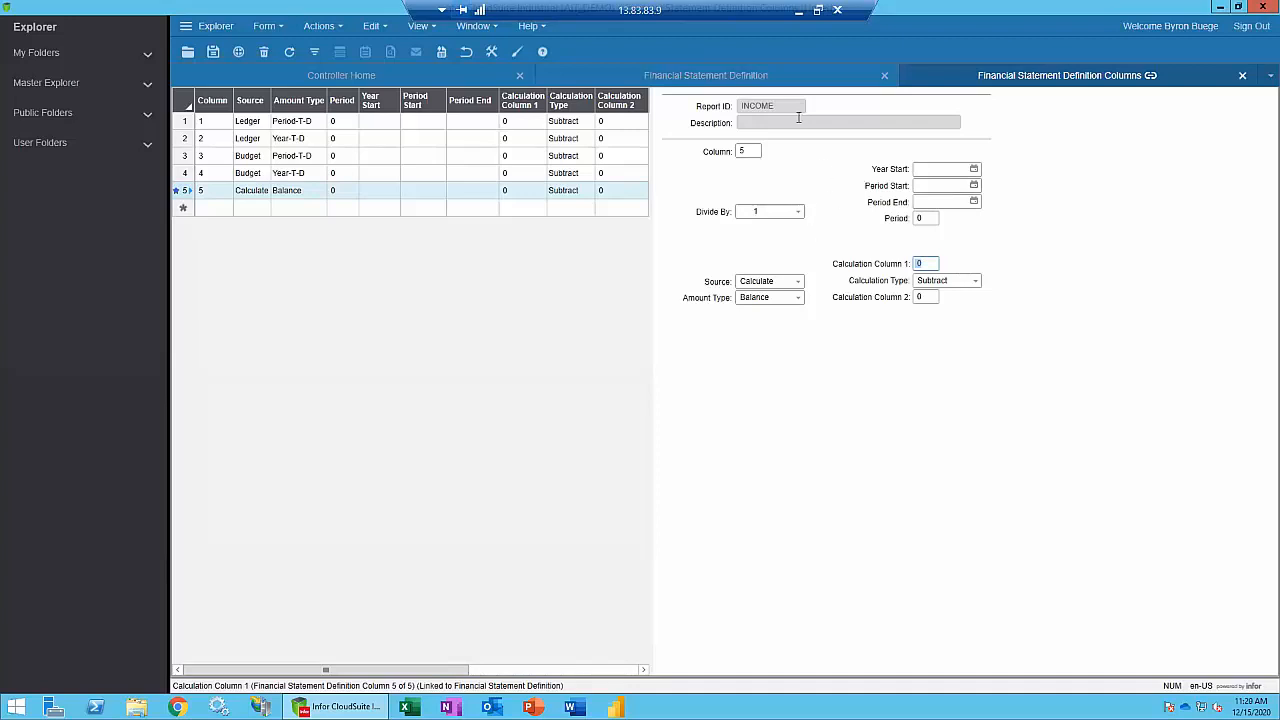
Open the INCOME report's line definitions and examine the second unit code choices for the starting account of sequence 80.
click(773, 84)
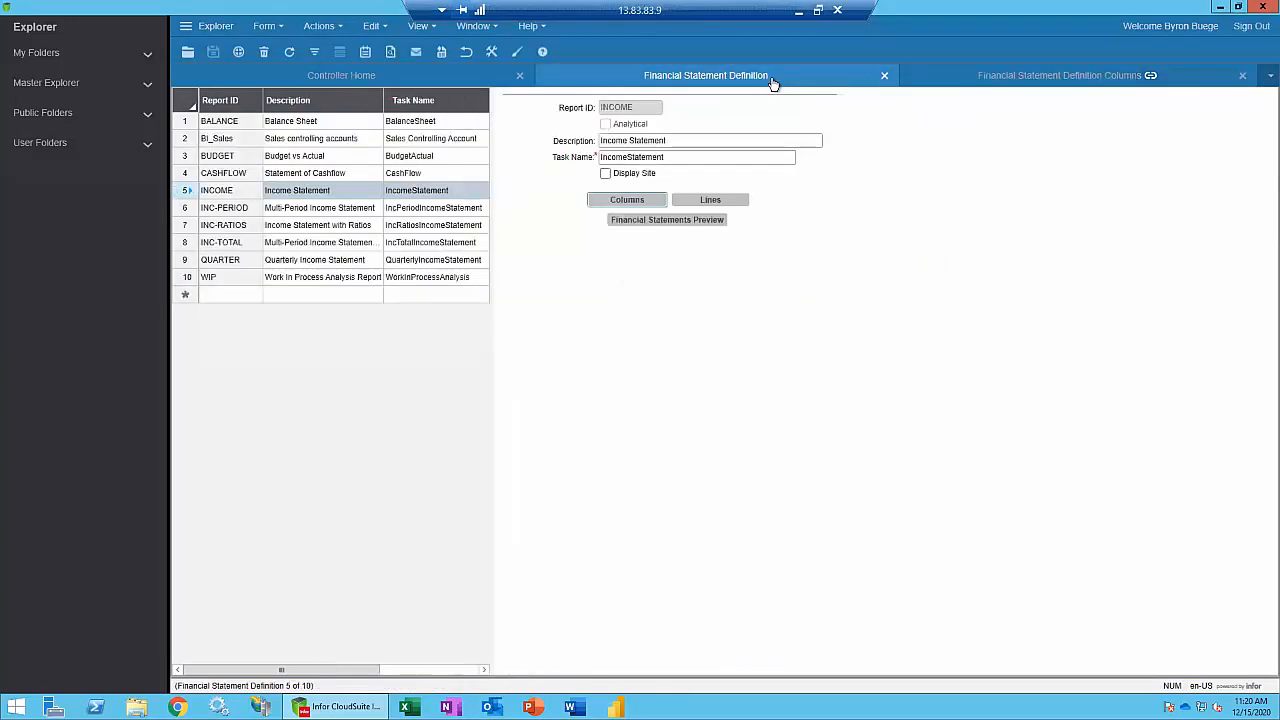
click(719, 200)
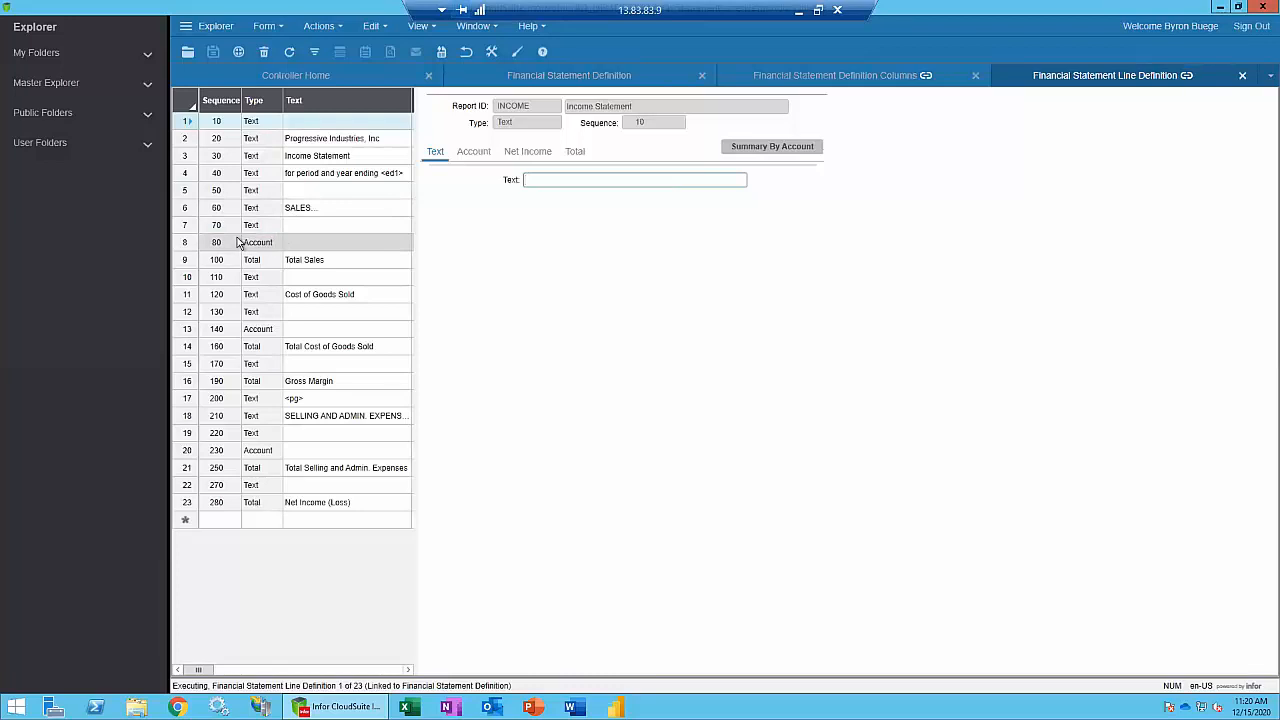
click(188, 243)
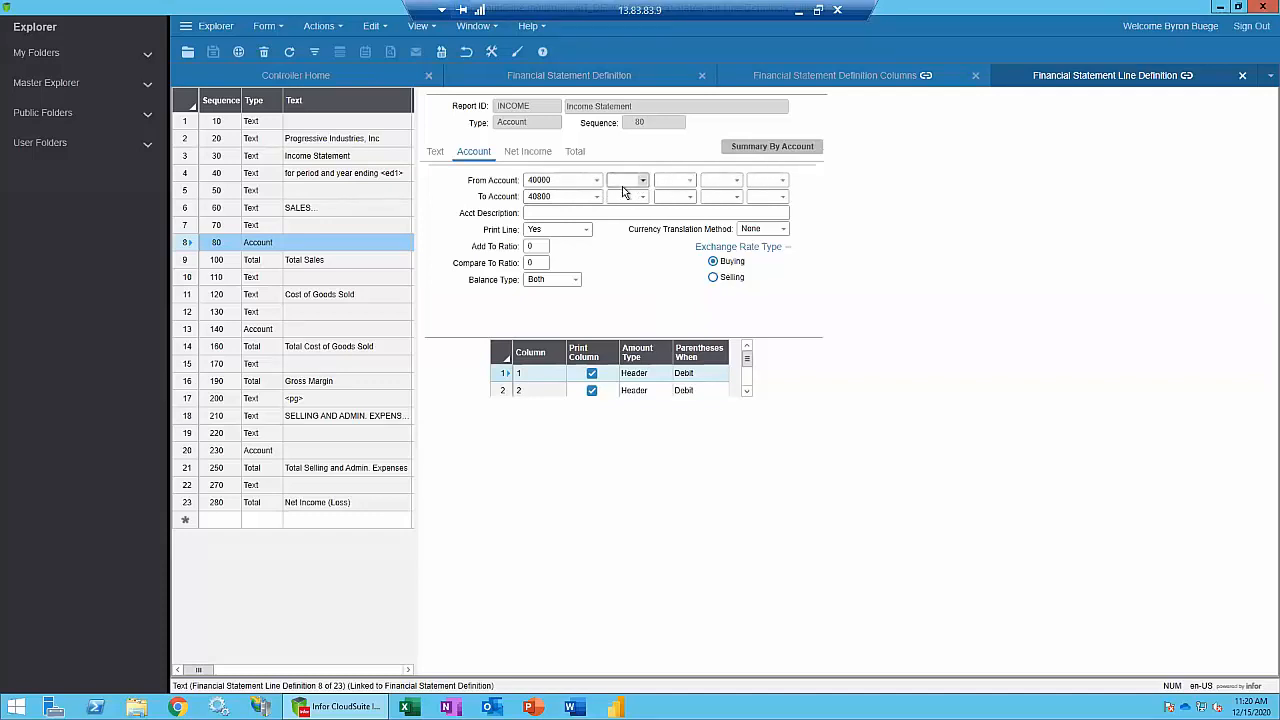
click(689, 182)
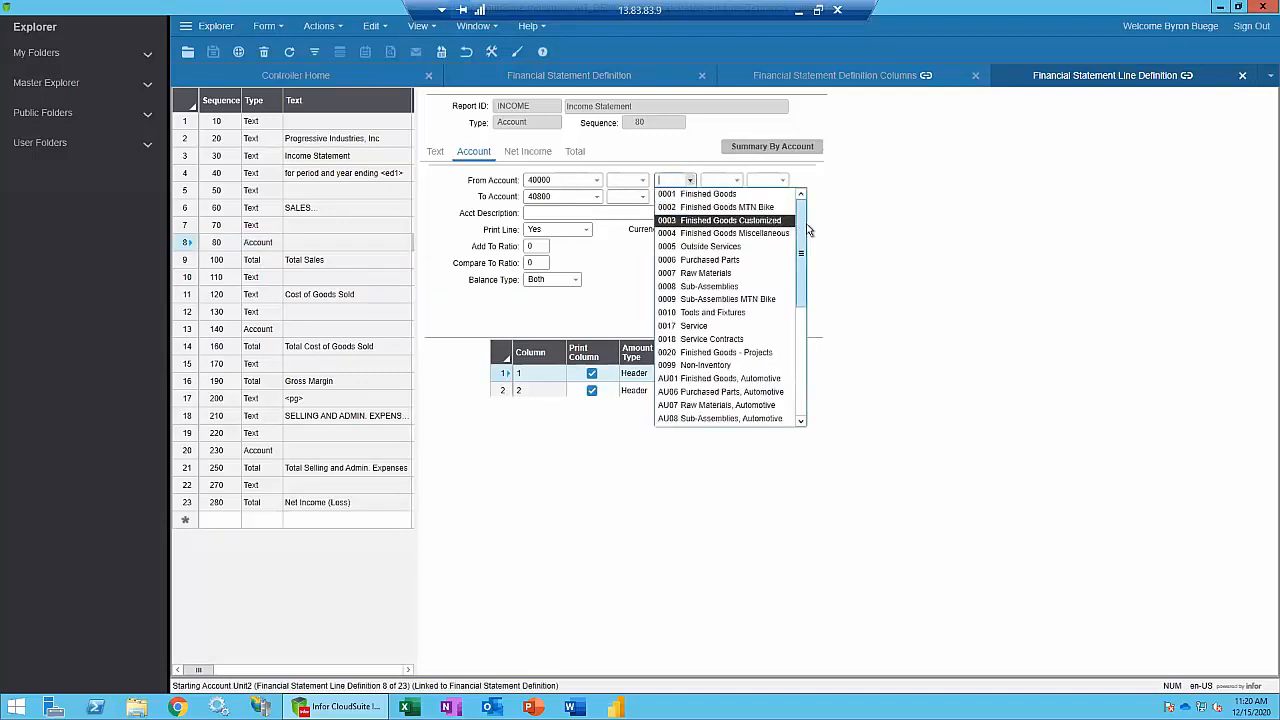
drag(802, 228, 826, 202)
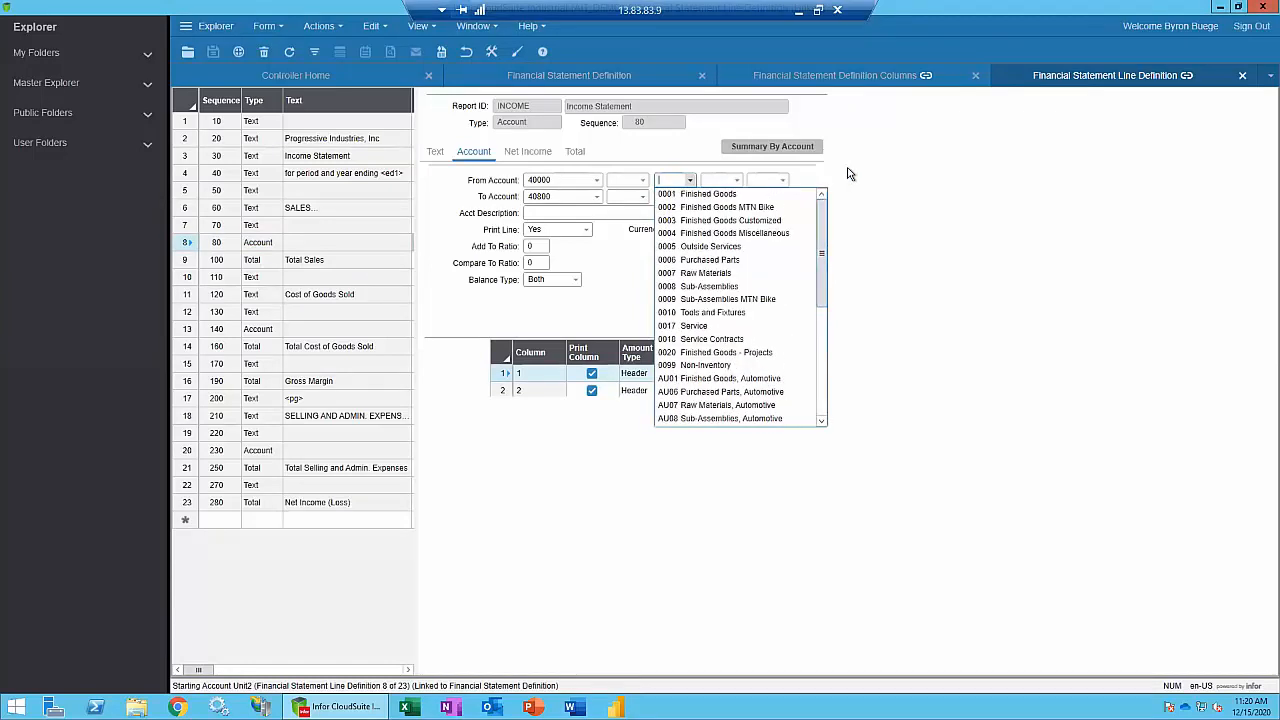
click(848, 174)
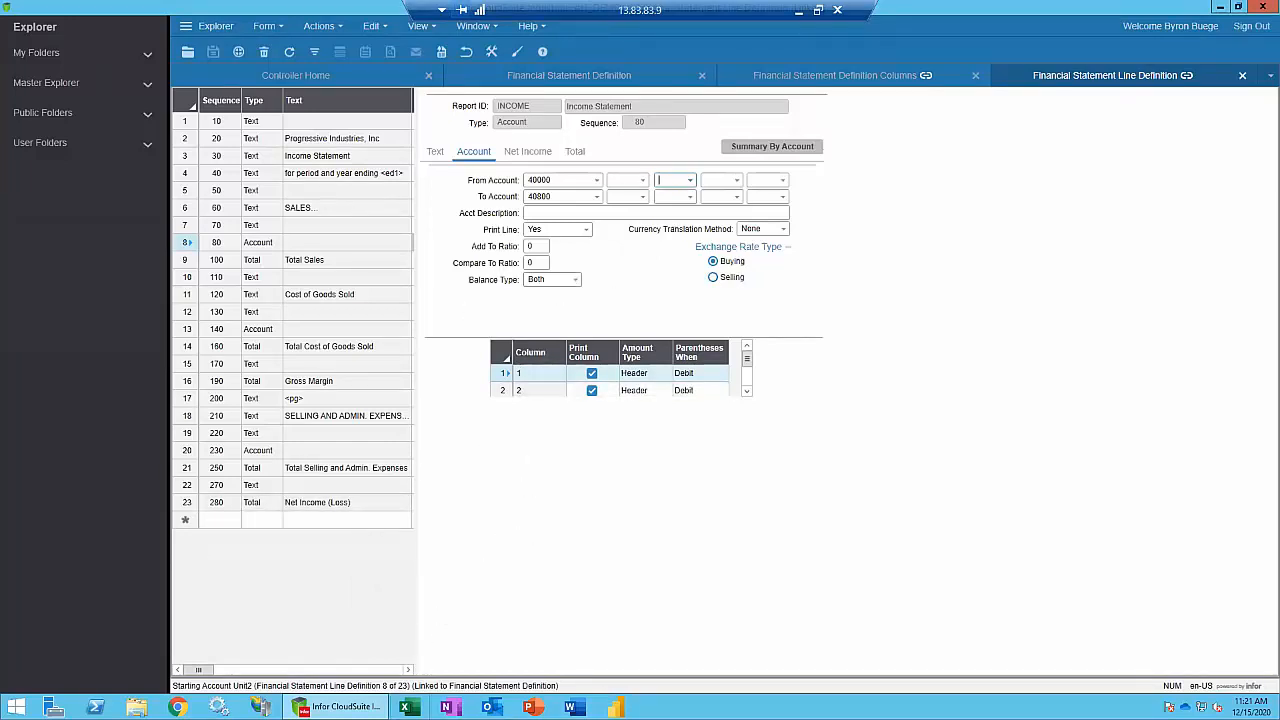
Switch to Excel and open the Infor CloudSuite Report Wizard in a new blank workbook.
click(409, 707)
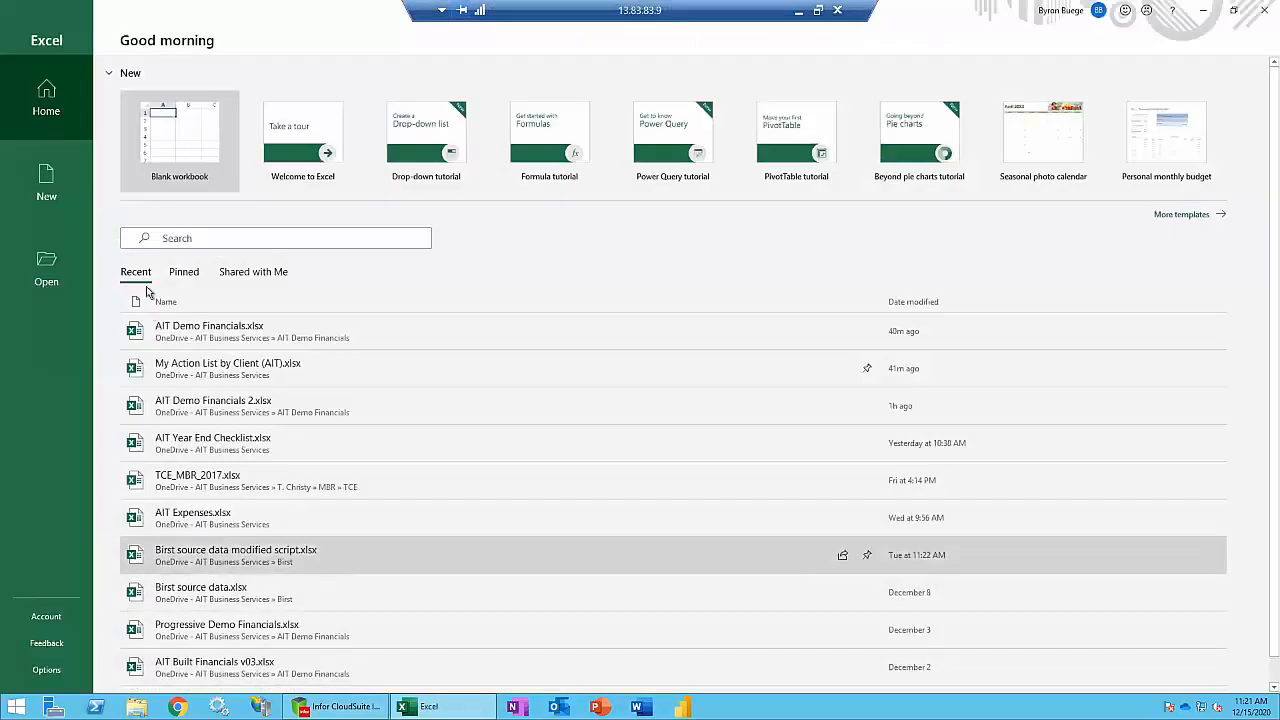
click(160, 140)
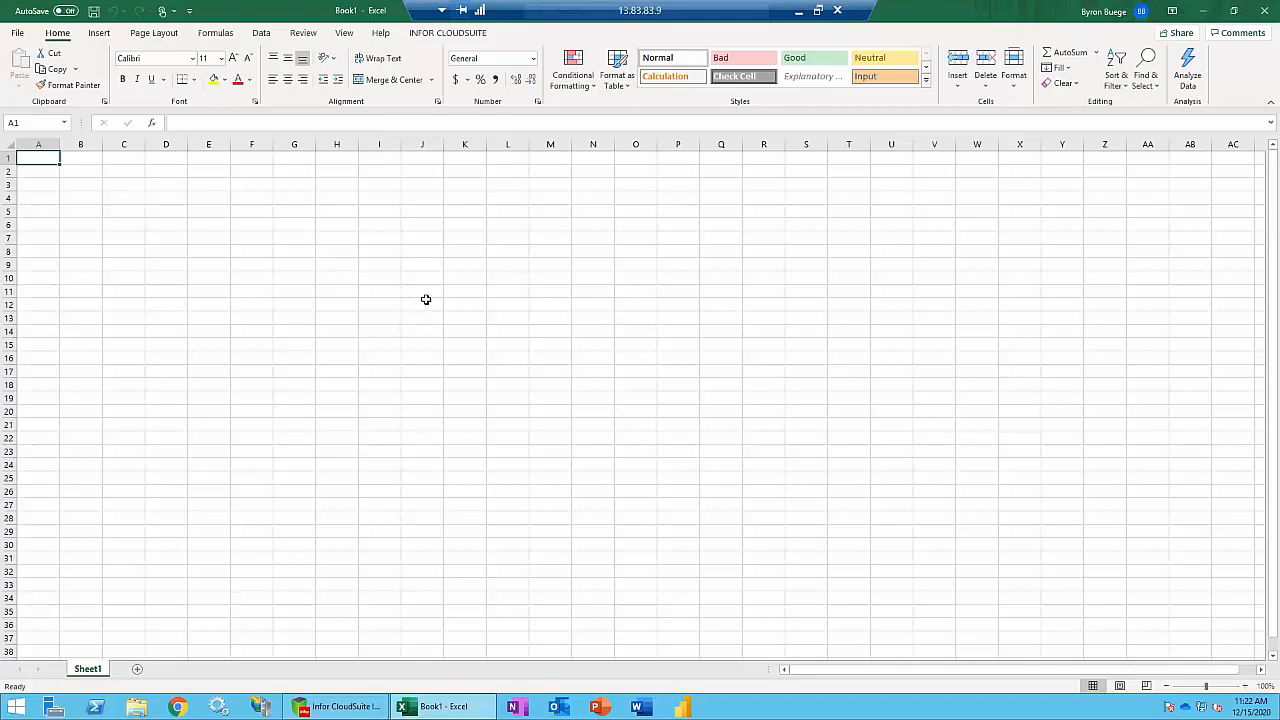
click(426, 36)
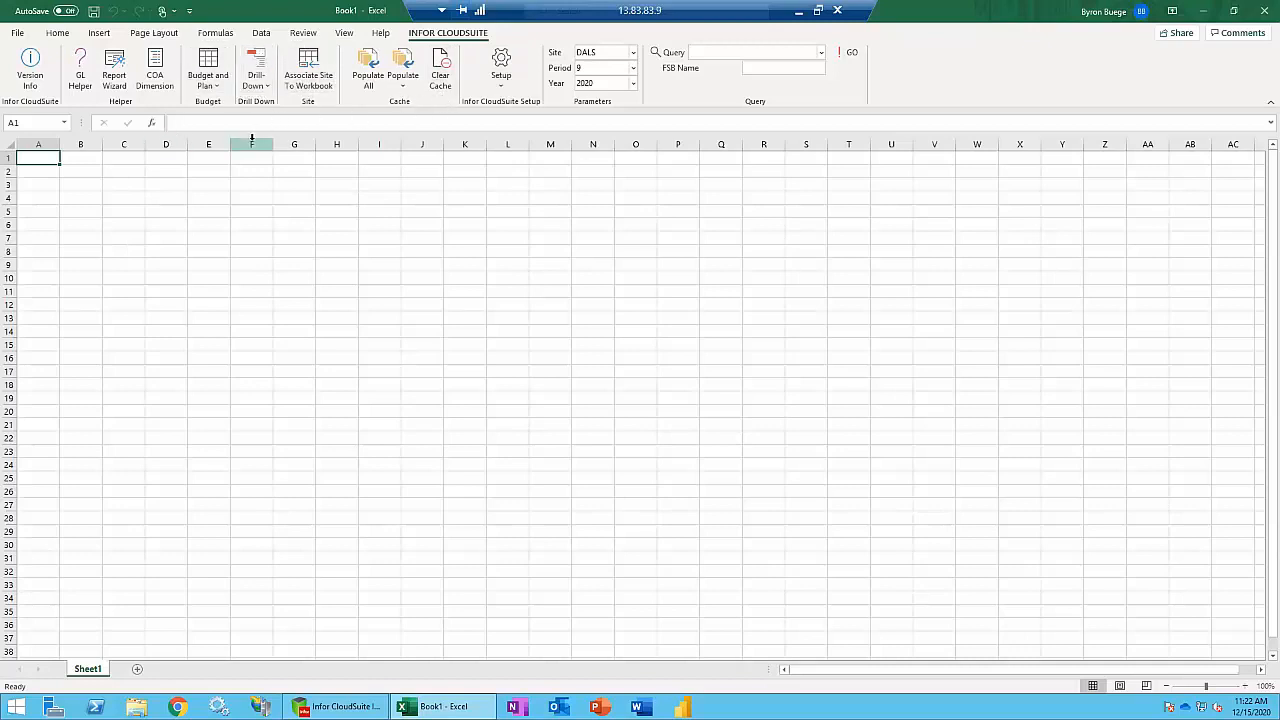
click(116, 77)
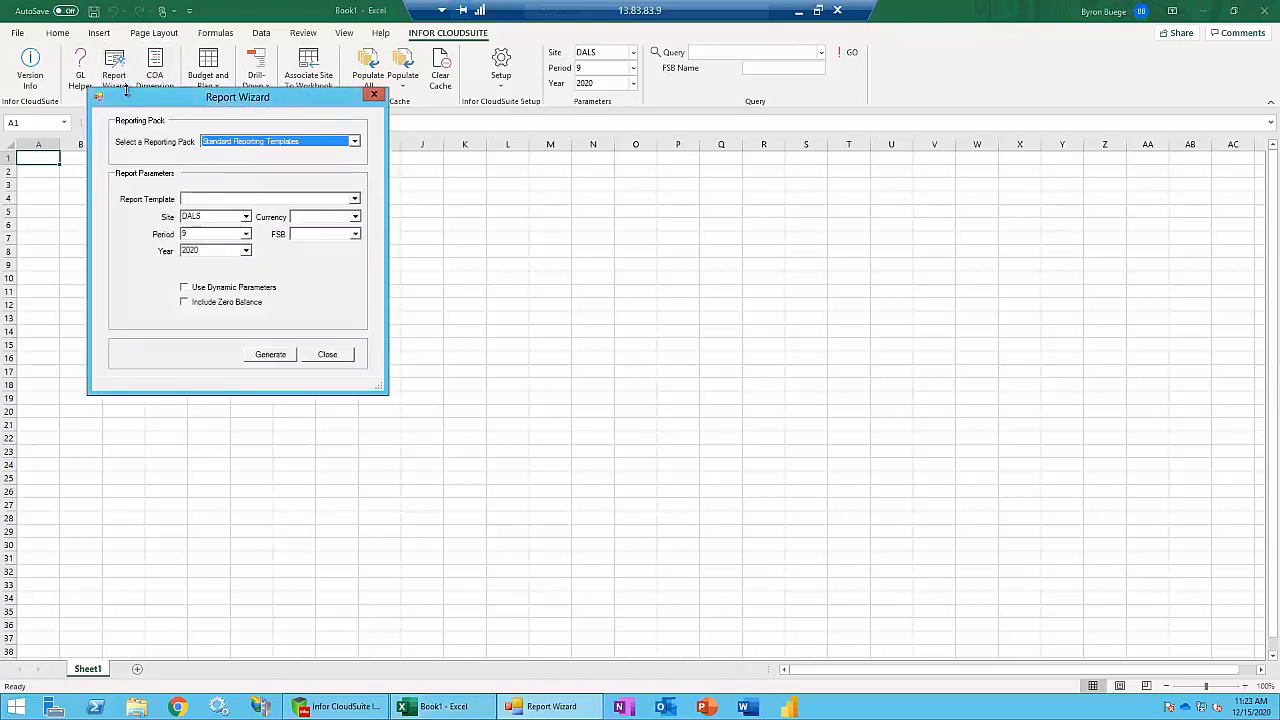
drag(127, 92, 141, 108)
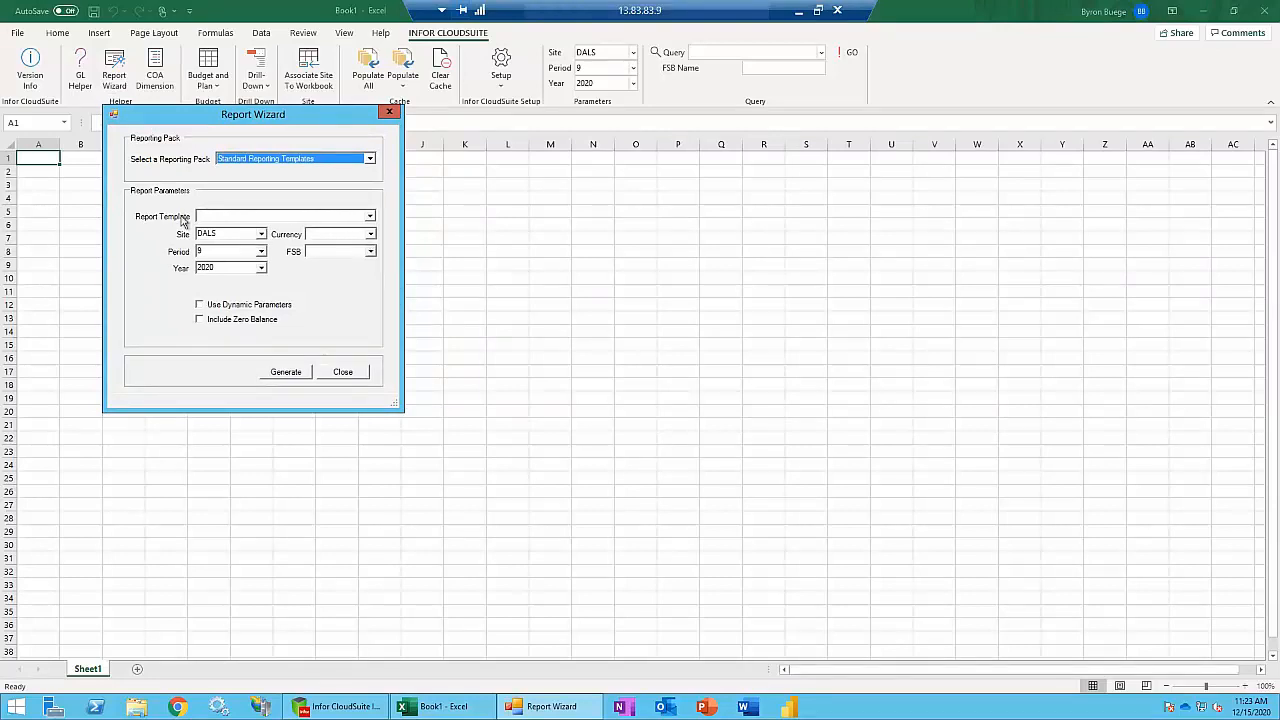
Choose the Profit and Loss Statement template for year 2016, with dynamic parameters, zero balances and expense-to-revenue enabled.
click(369, 217)
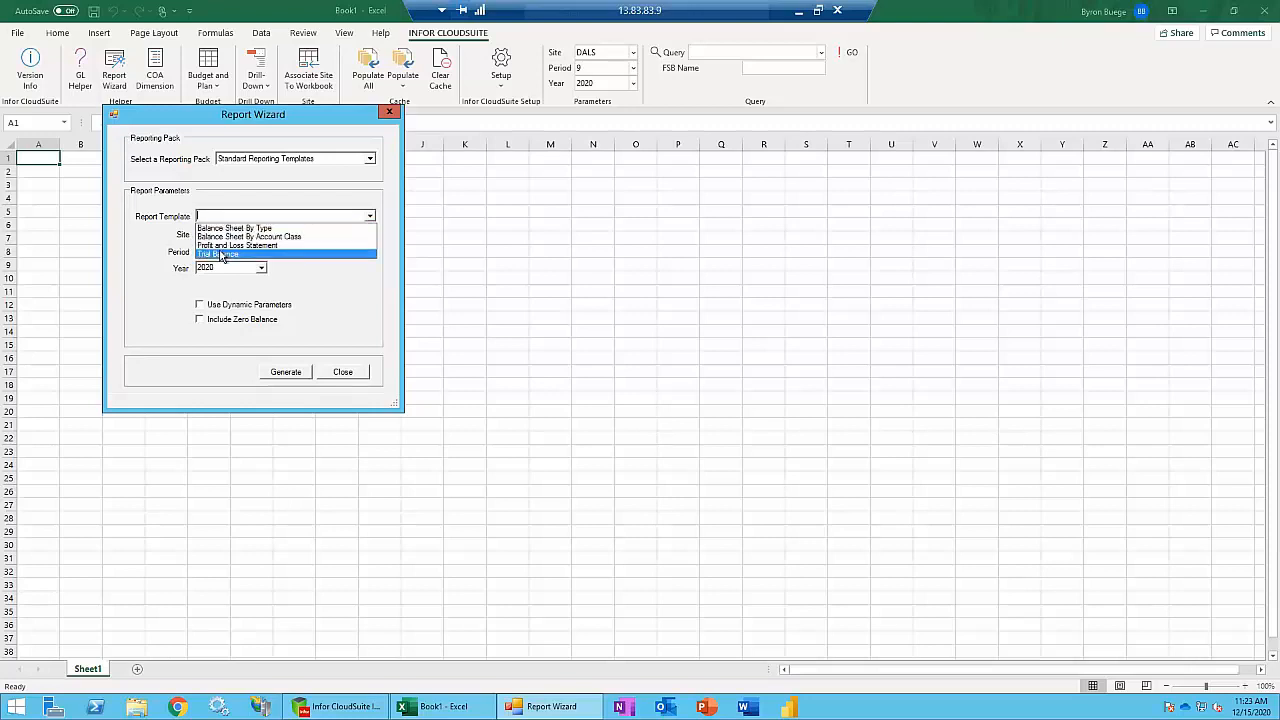
click(222, 246)
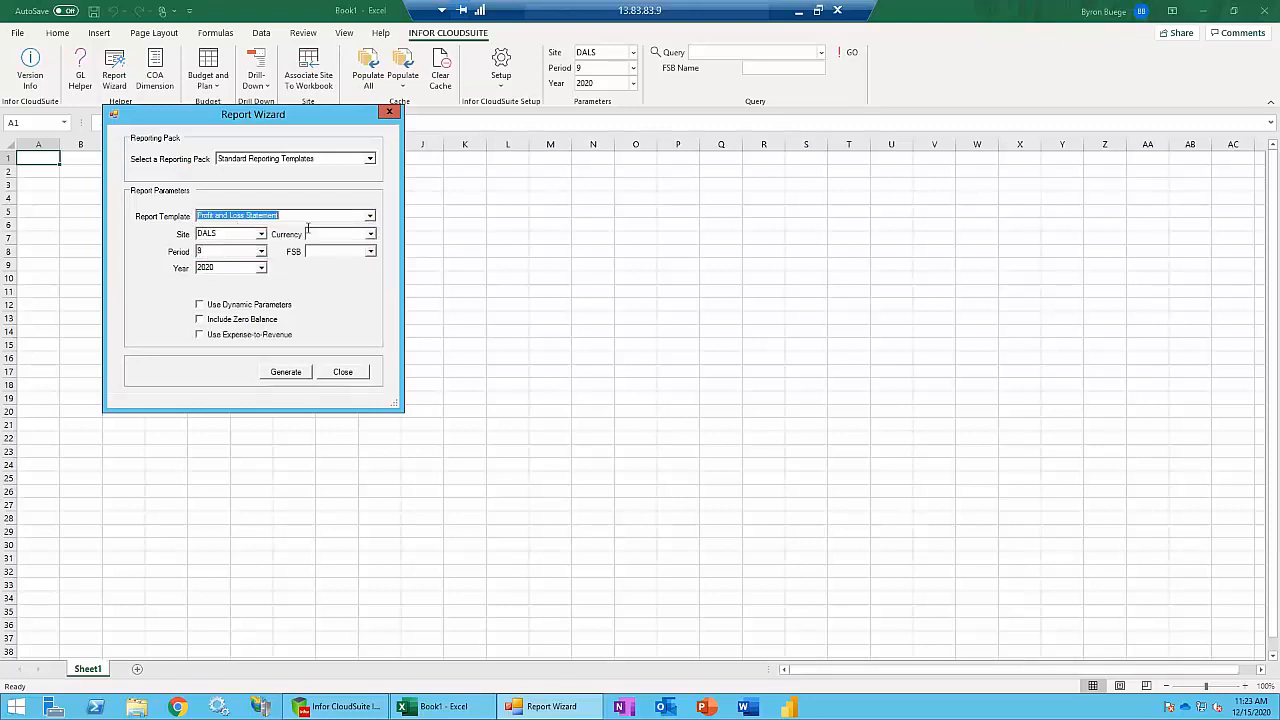
click(261, 273)
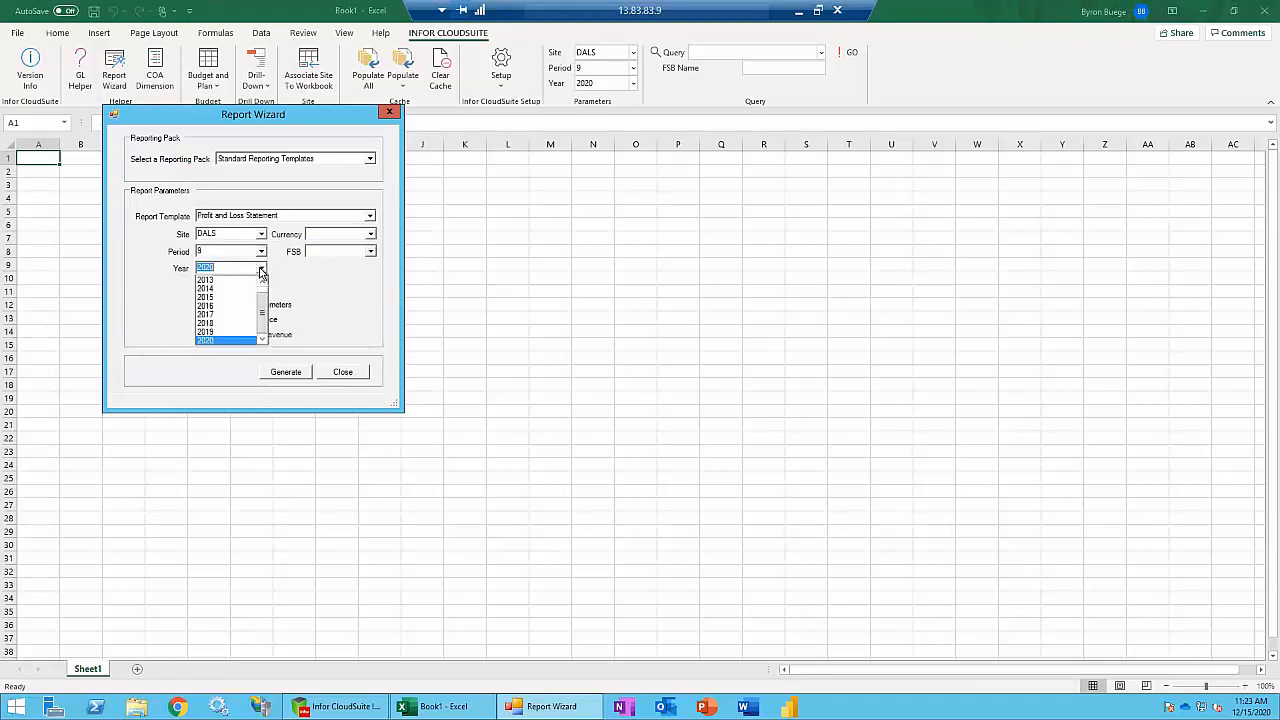
click(222, 307)
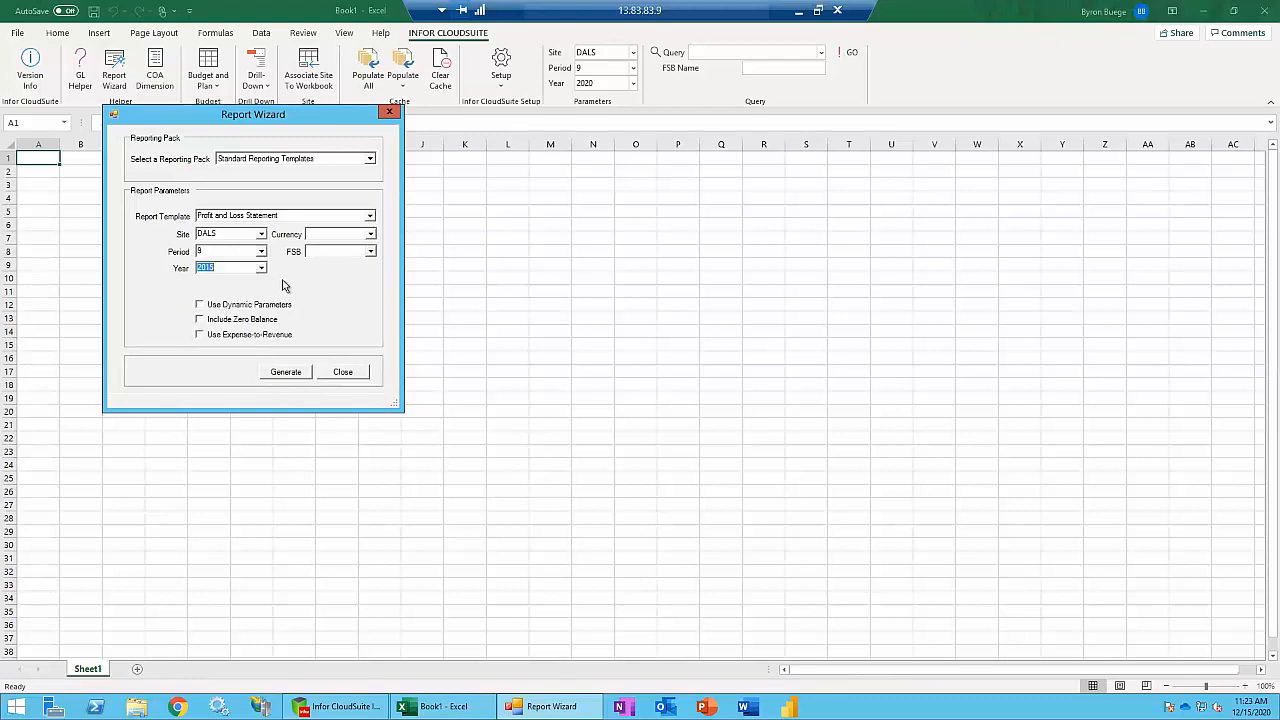
click(214, 306)
click(210, 321)
click(201, 334)
click(260, 268)
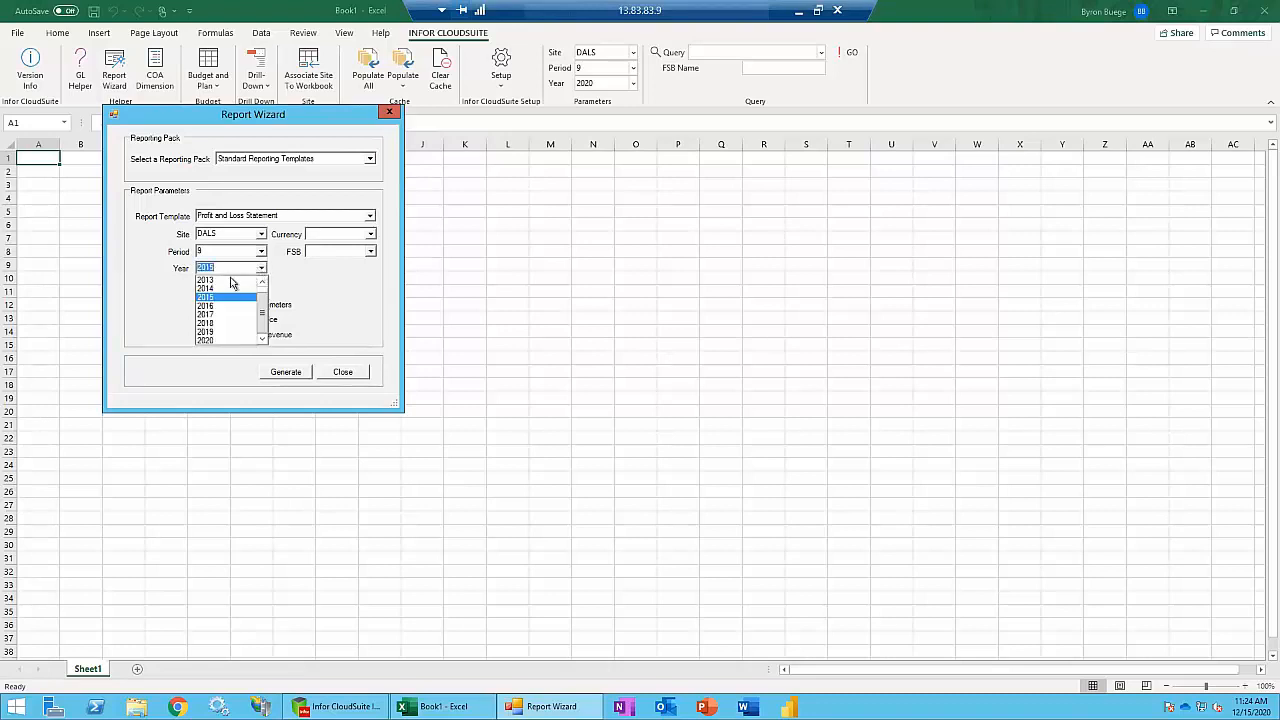
click(212, 305)
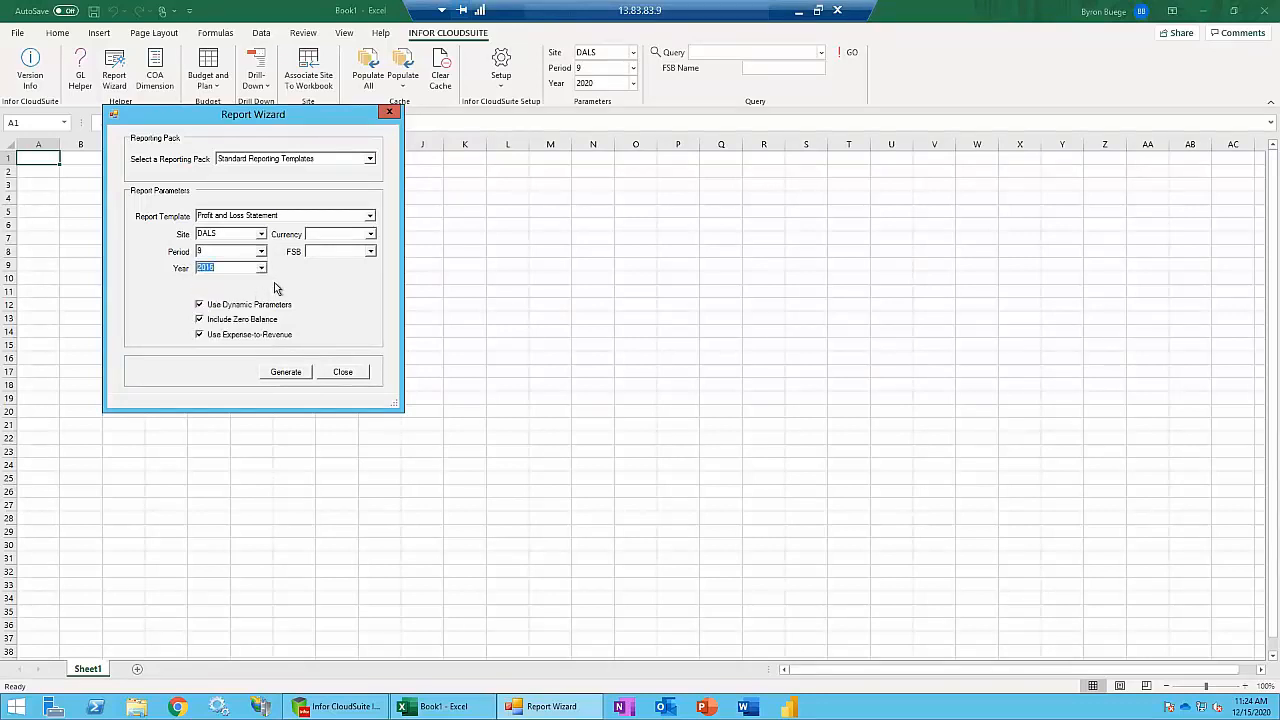
Generate the Profit and Loss Statement and close the Report Wizard.
click(283, 372)
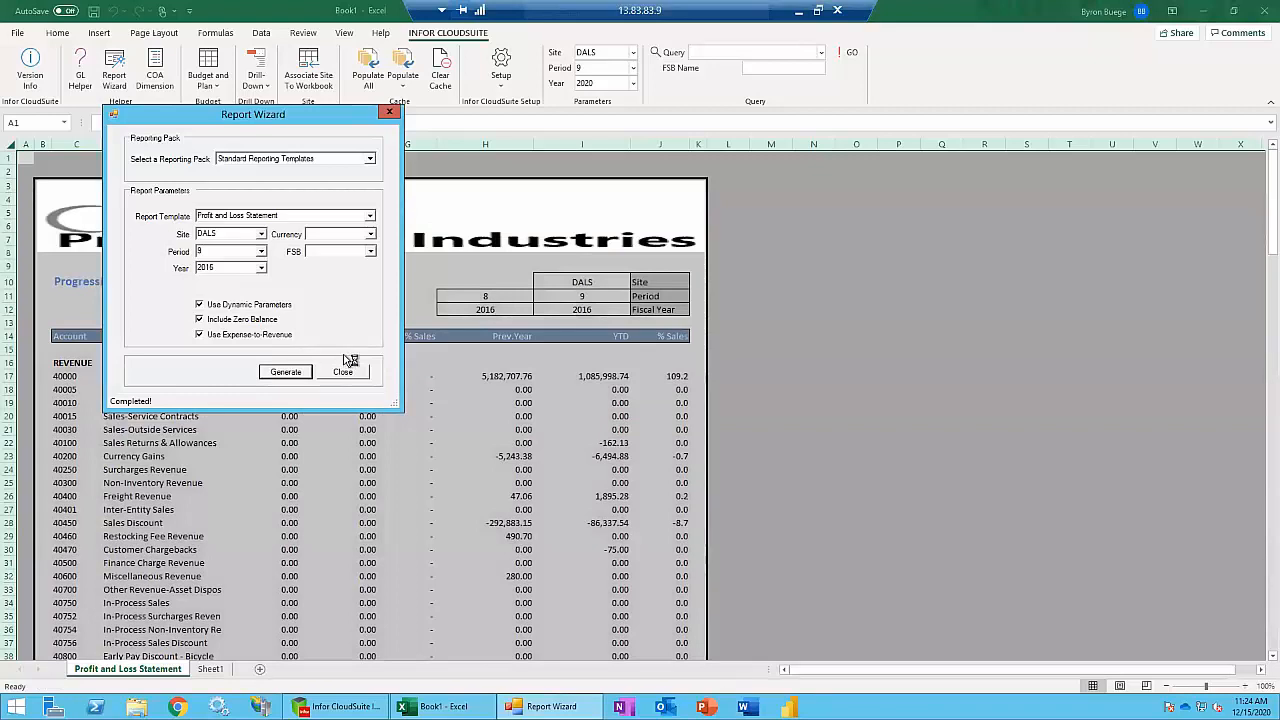
click(345, 372)
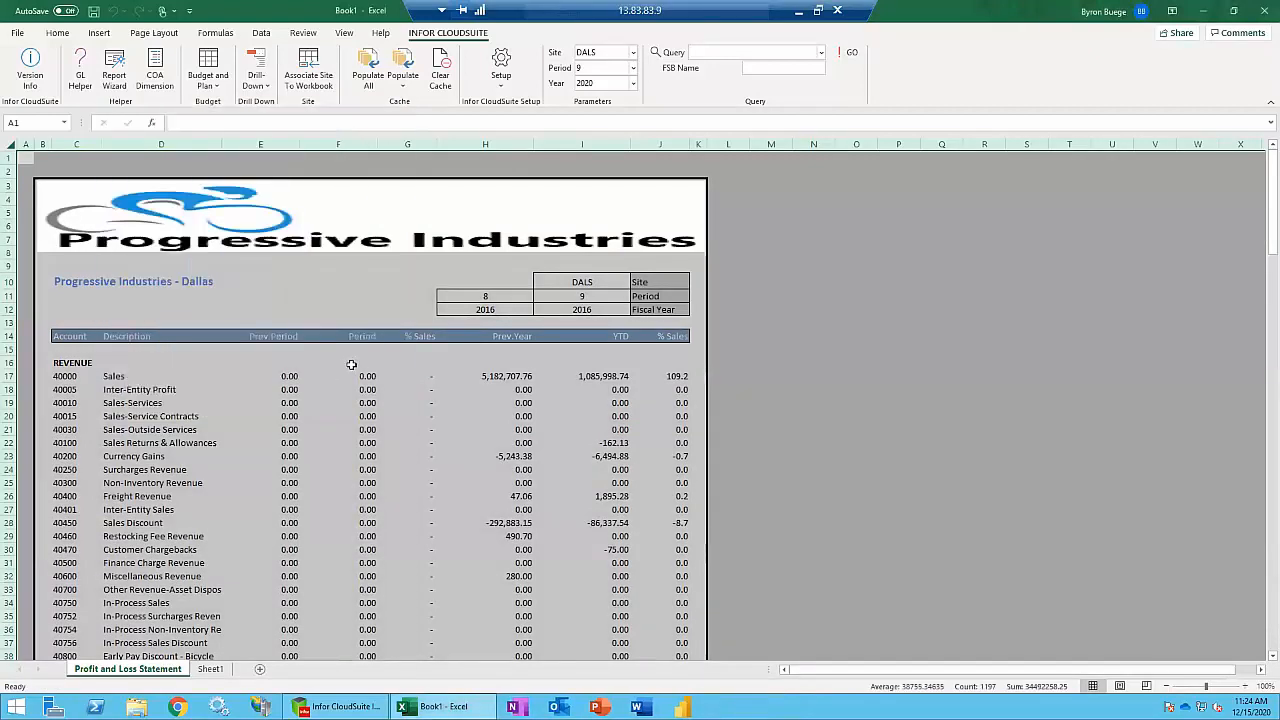
click(343, 297)
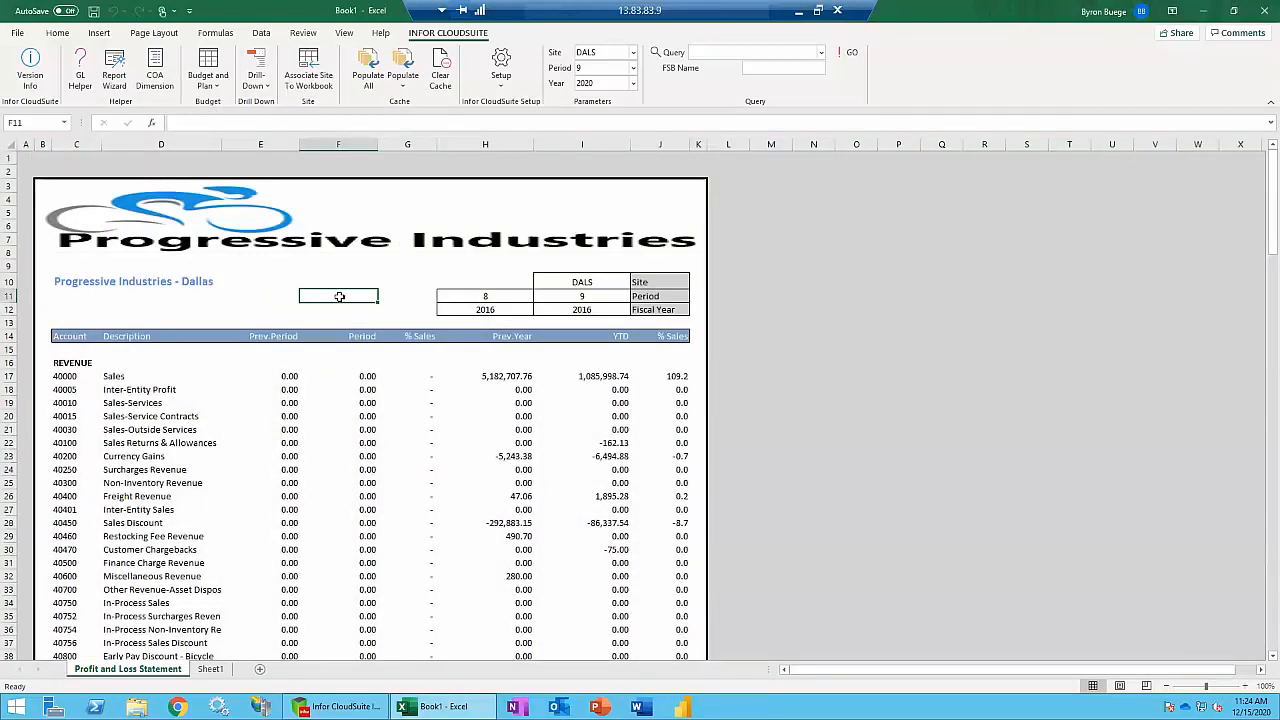
Shrink the width of the company logo so it ends at the right edge of the Description column.
click(312, 234)
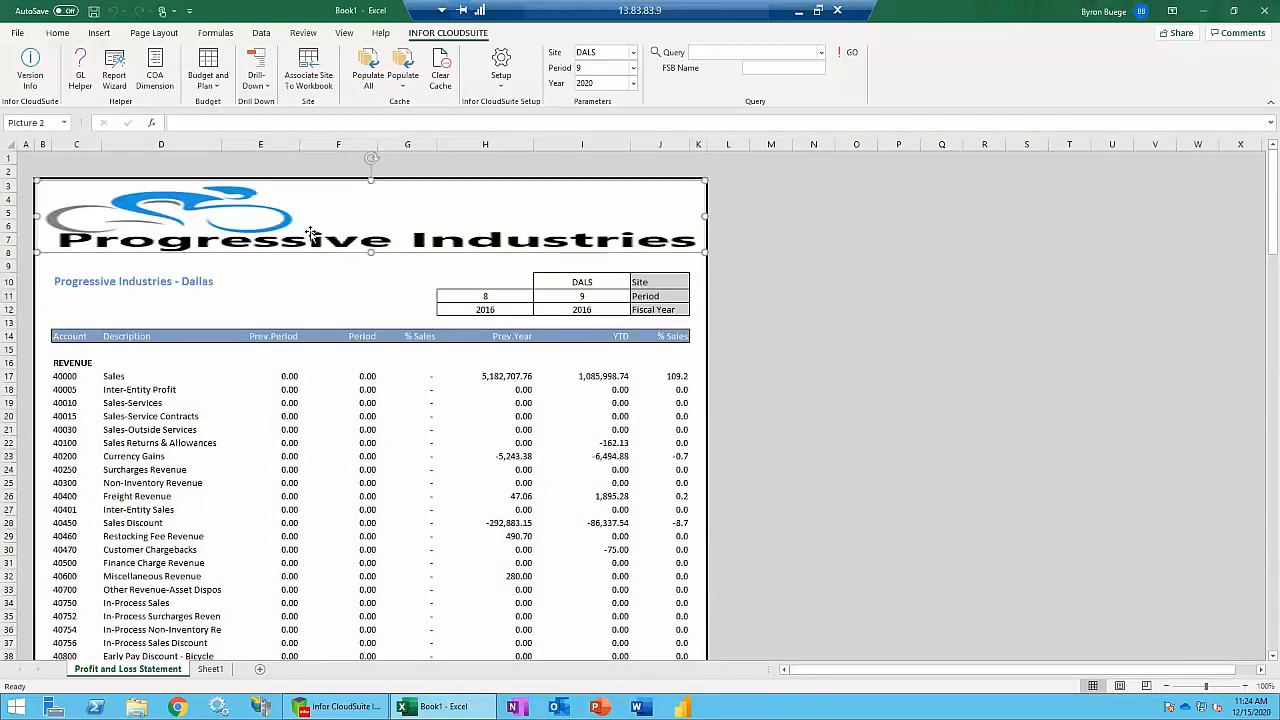
drag(703, 251, 222, 250)
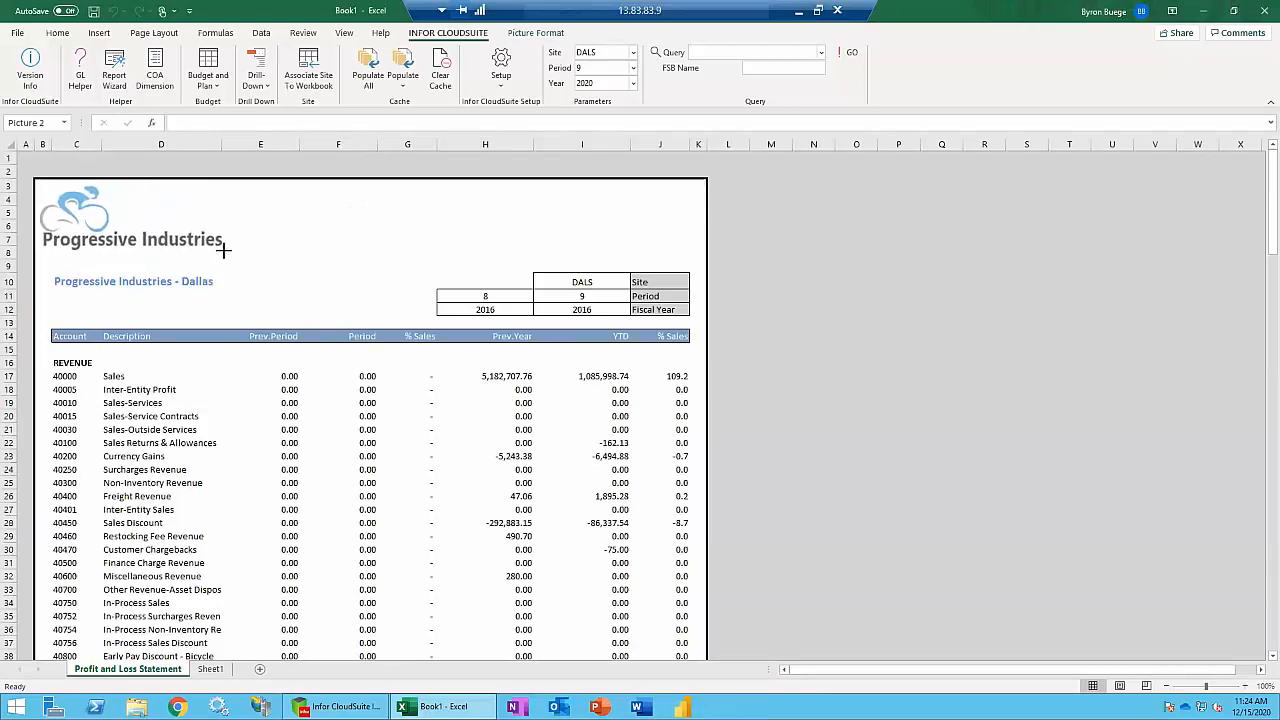
click(263, 252)
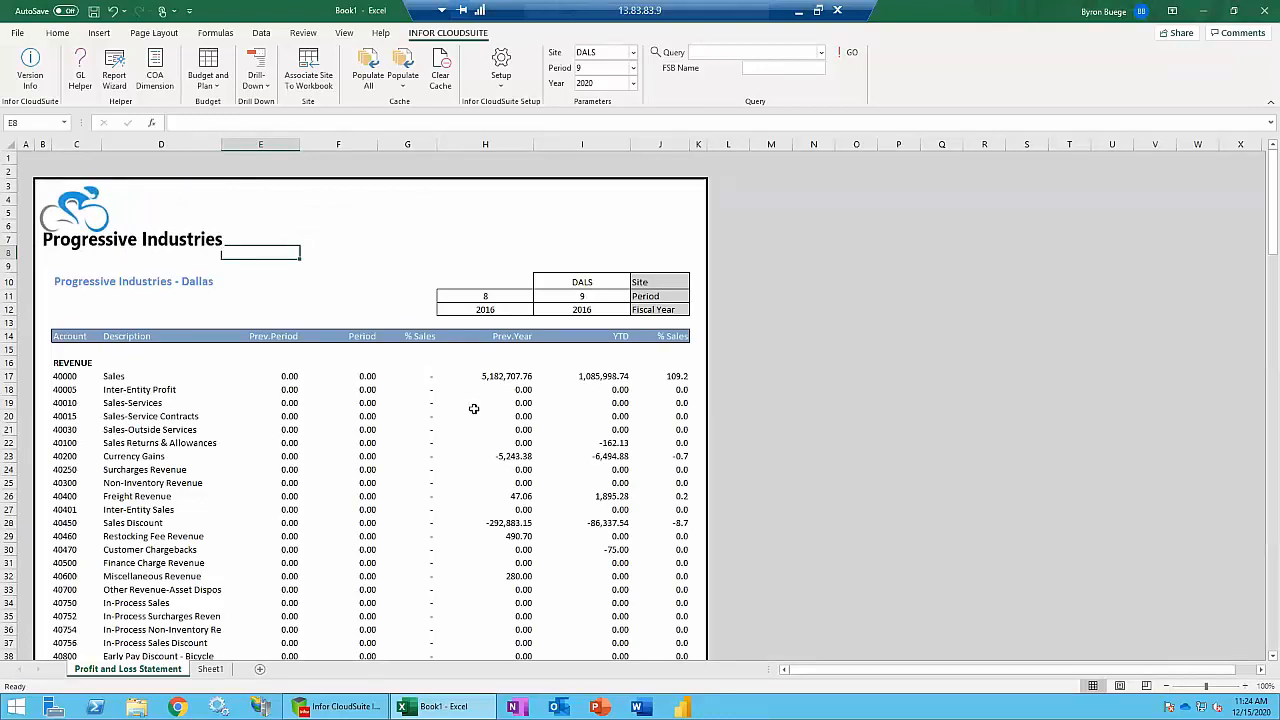
Examine the report's Site and Period parameter cells and its revenue and cost of sales lines.
click(603, 296)
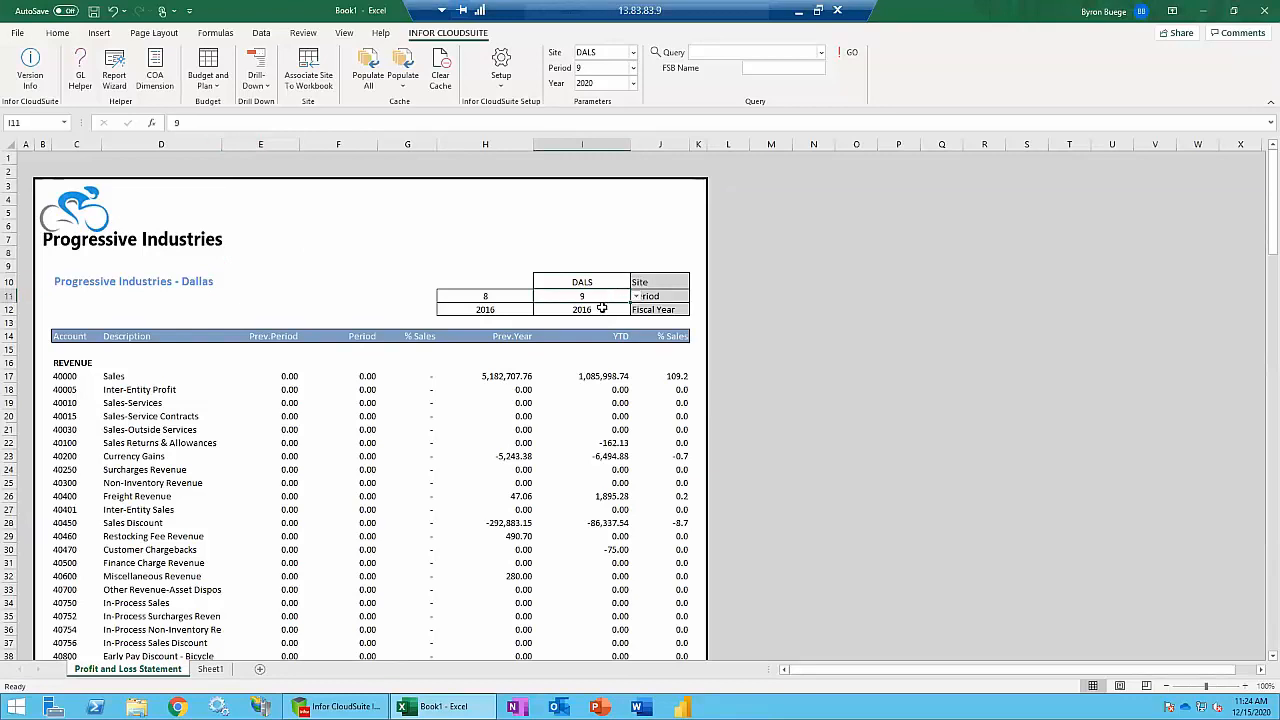
click(600, 283)
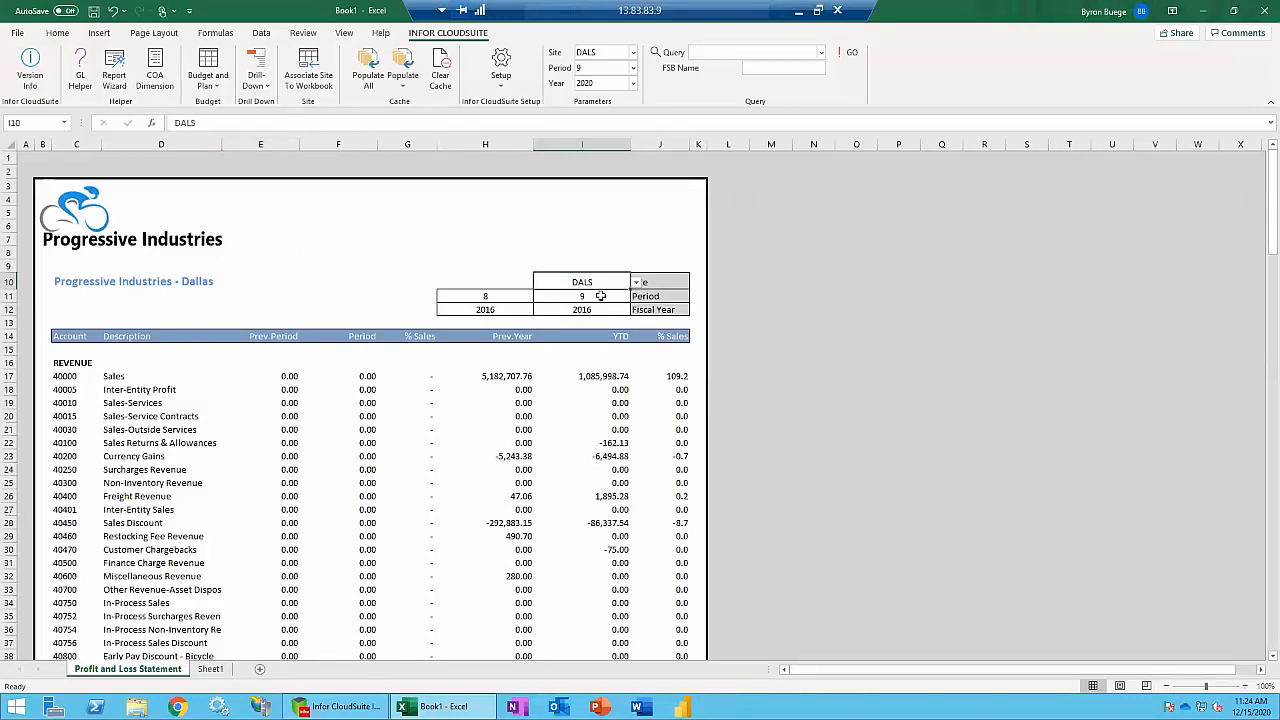
click(600, 296)
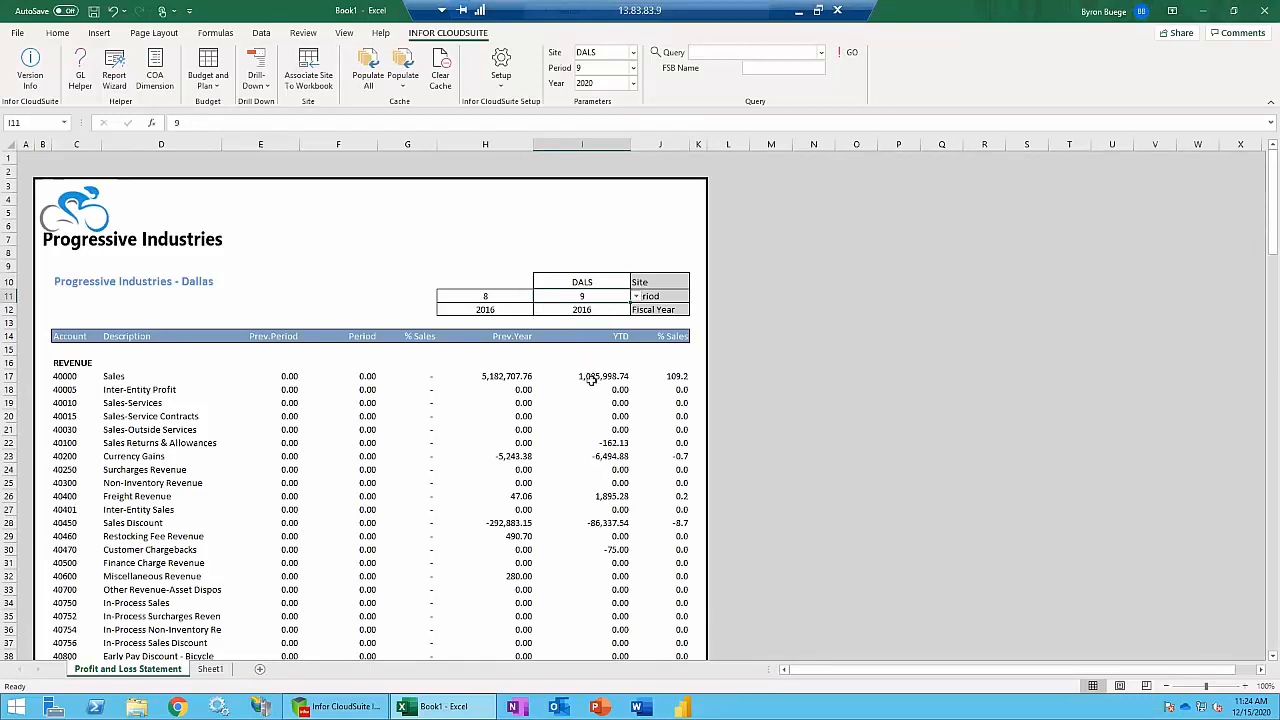
scroll(579, 412, down, 7)
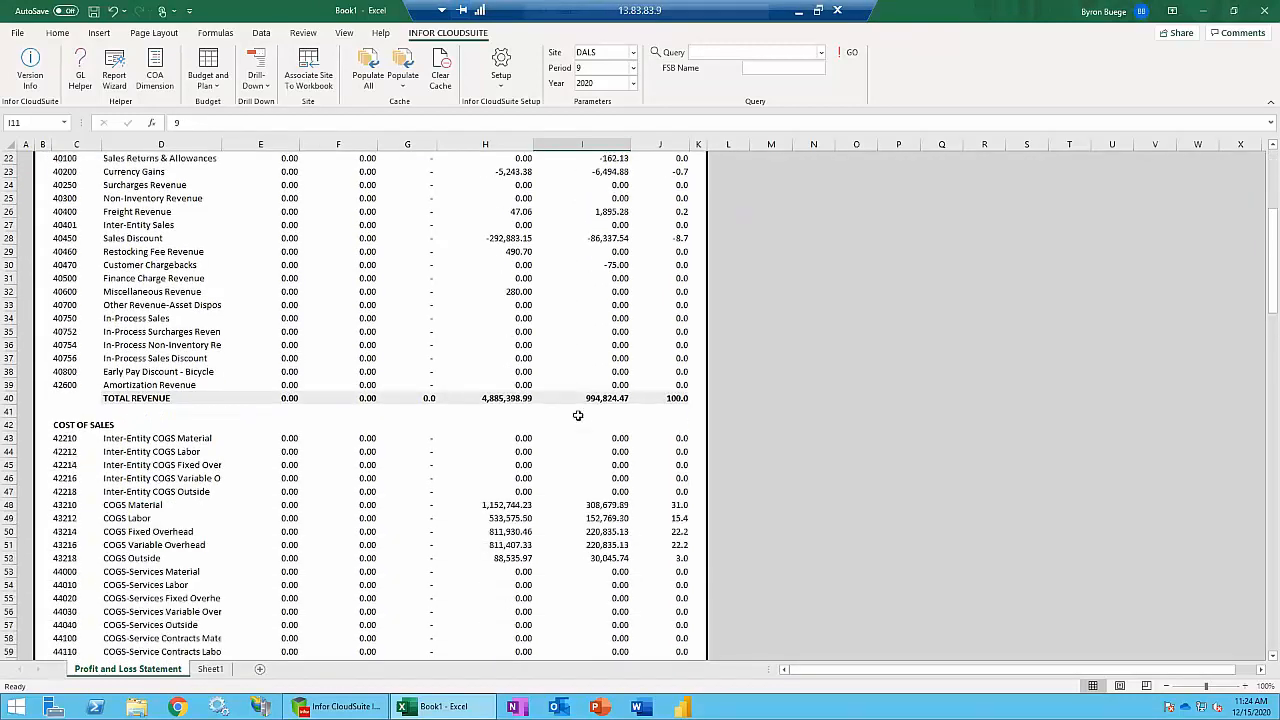
Review the revenue and cost of sales lines, and inspect the Period column's header and Sales formula.
scroll(579, 413, down, 6)
scroll(583, 407, up, 8)
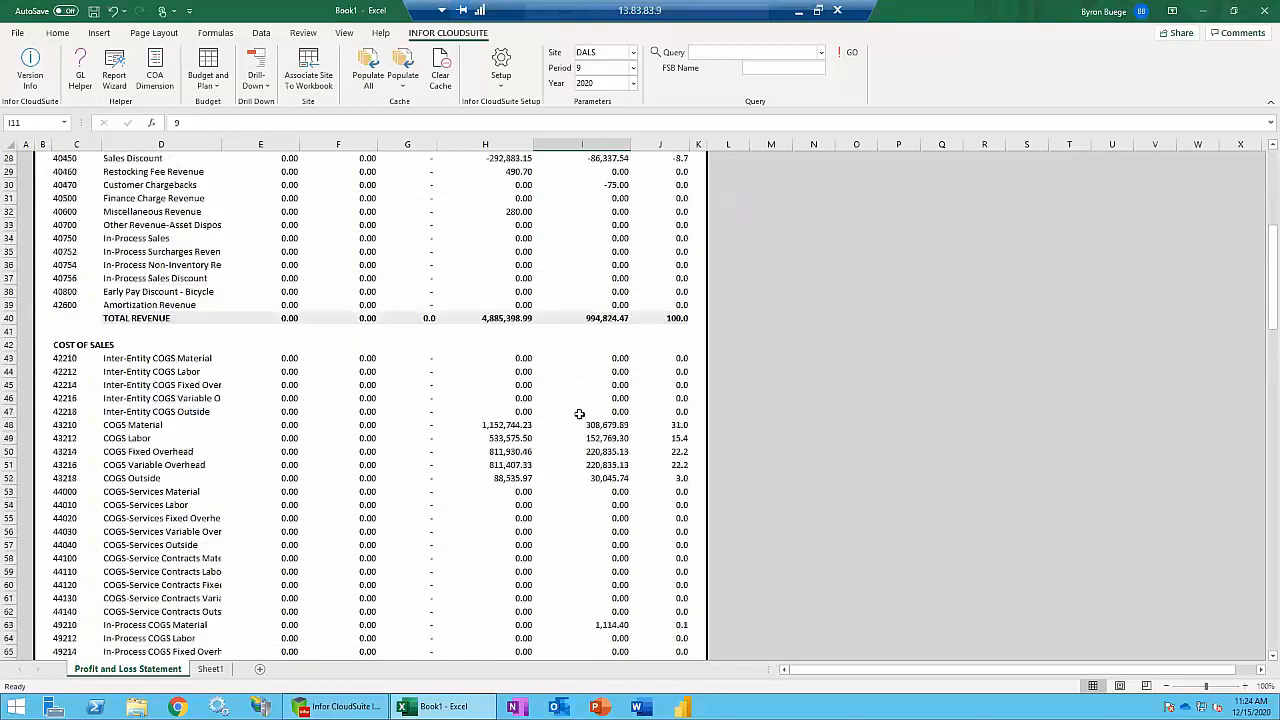
scroll(583, 407, up, 5)
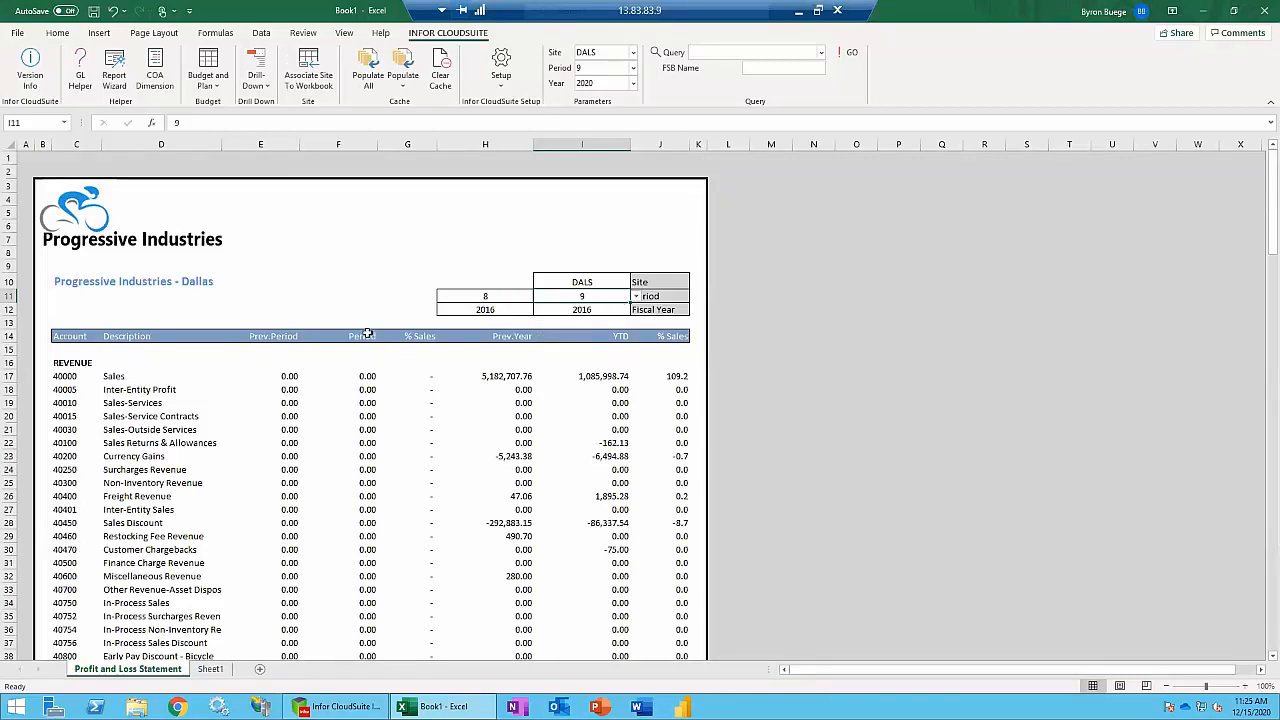
click(368, 340)
click(367, 376)
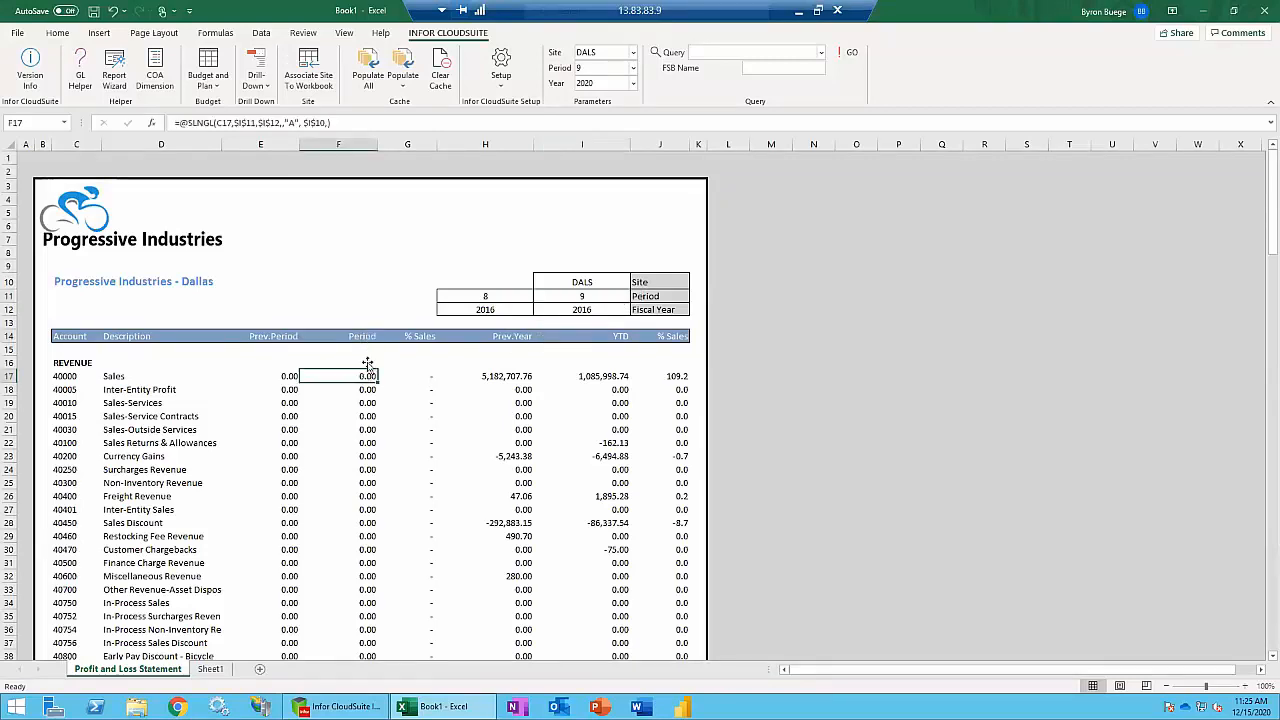
click(367, 340)
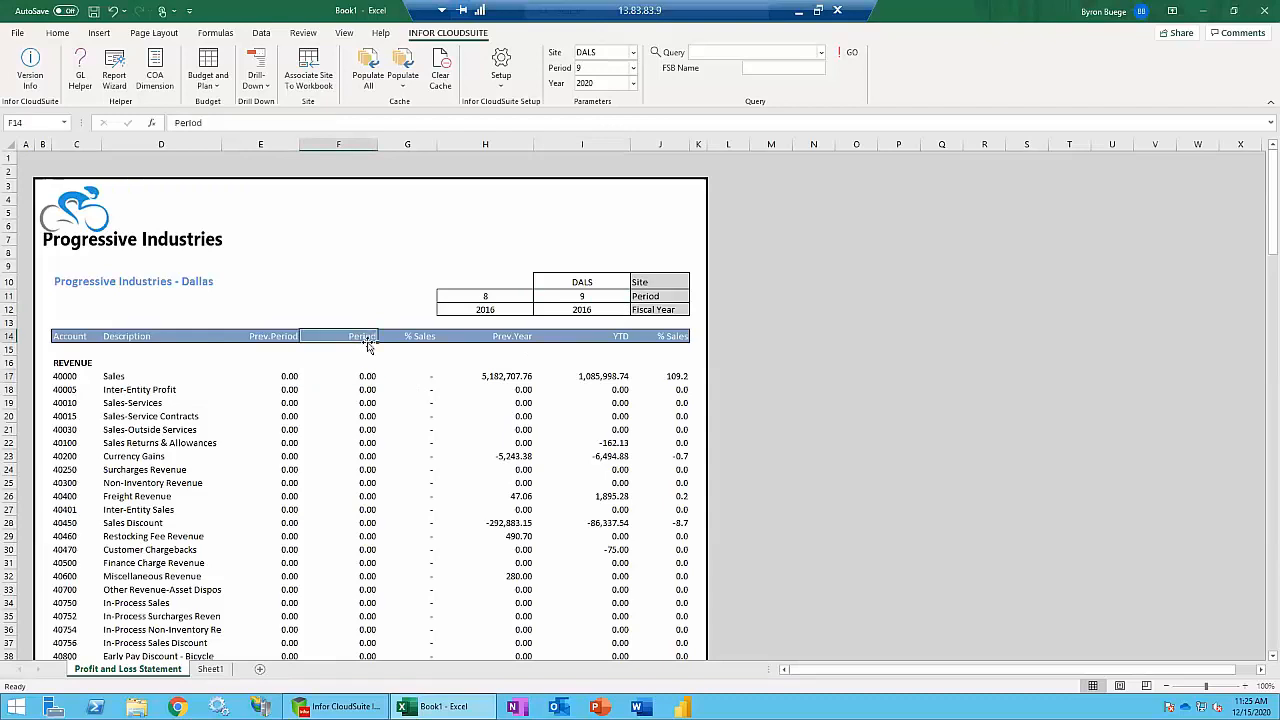
Set the report's Period to 1 and check the Sales line's Period amount.
click(562, 297)
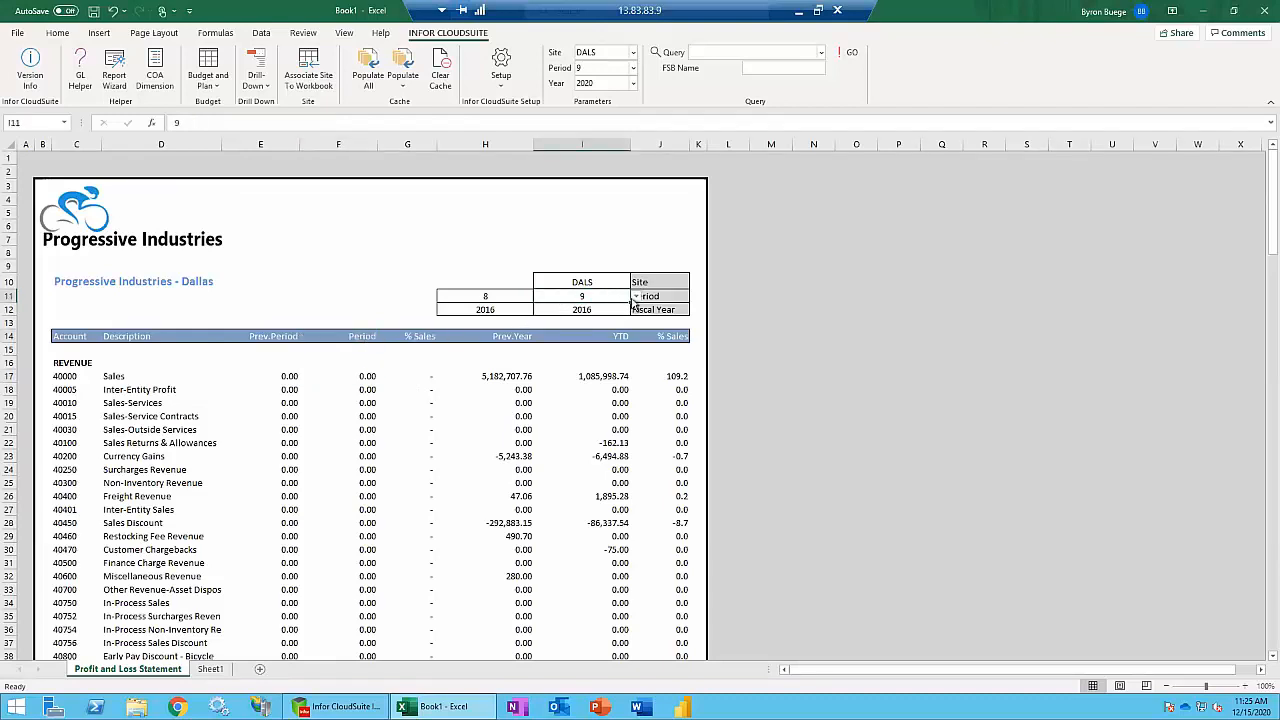
click(636, 297)
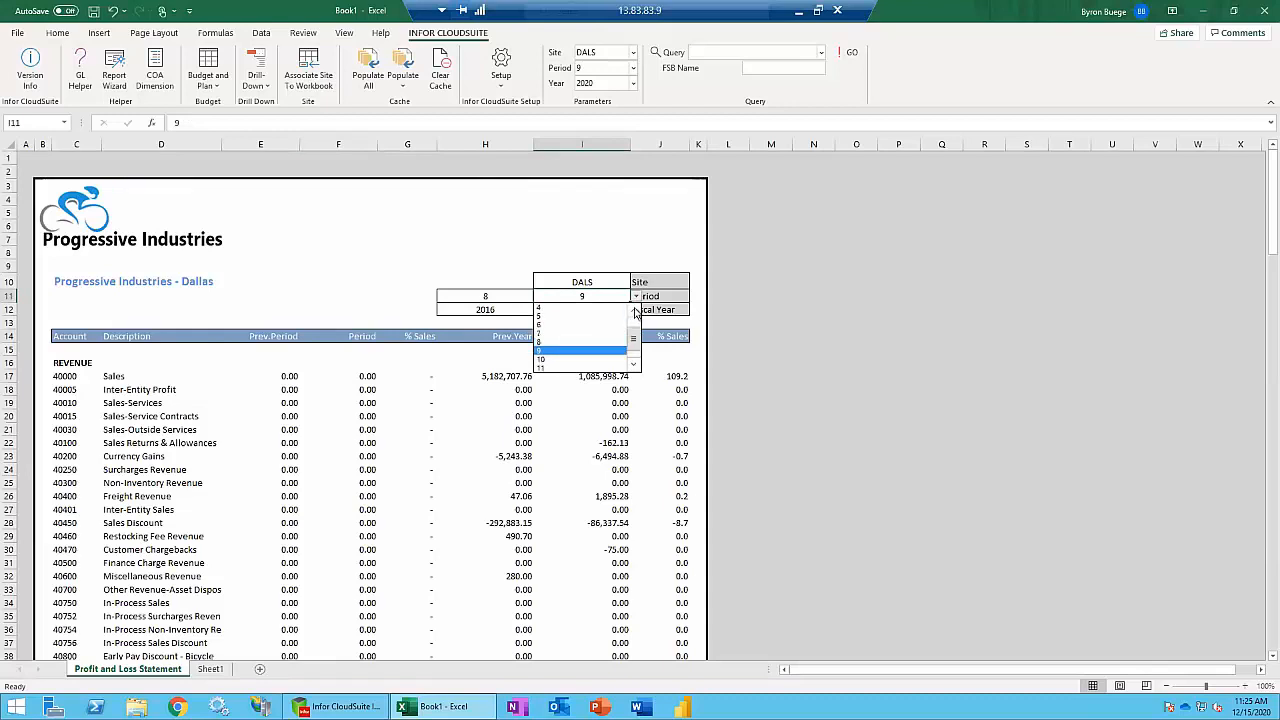
click(635, 311)
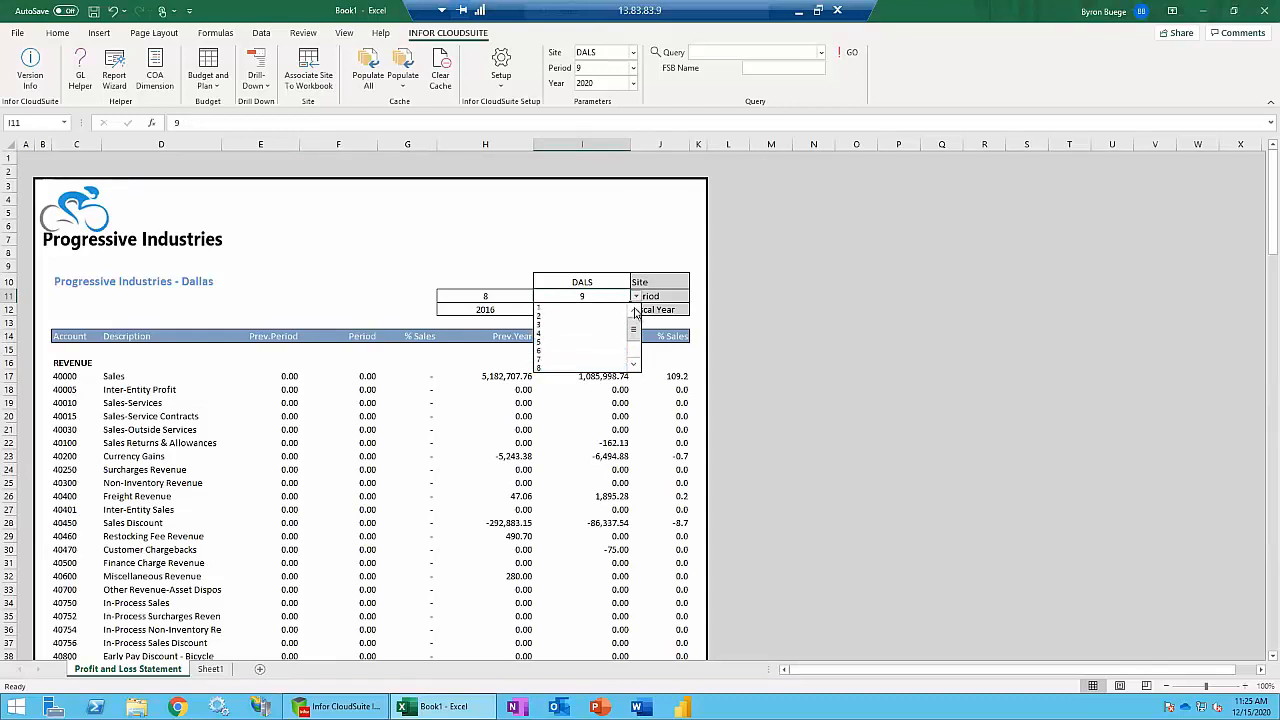
click(573, 311)
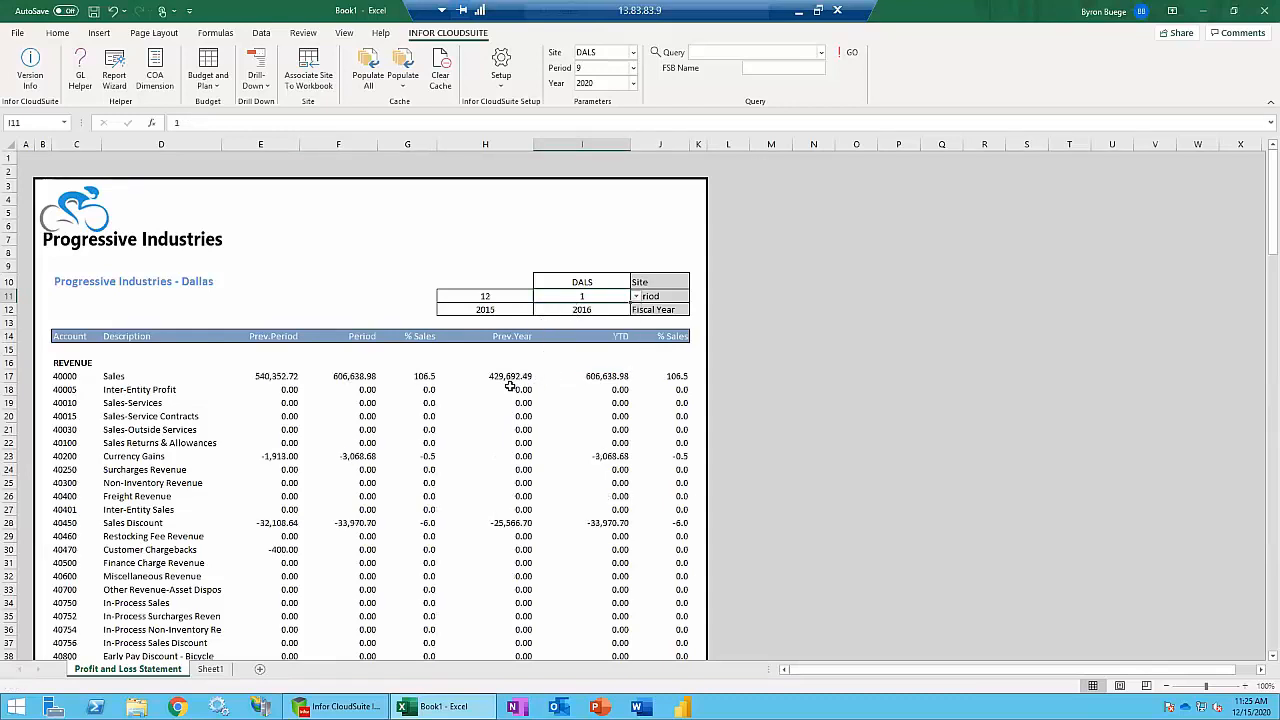
click(367, 377)
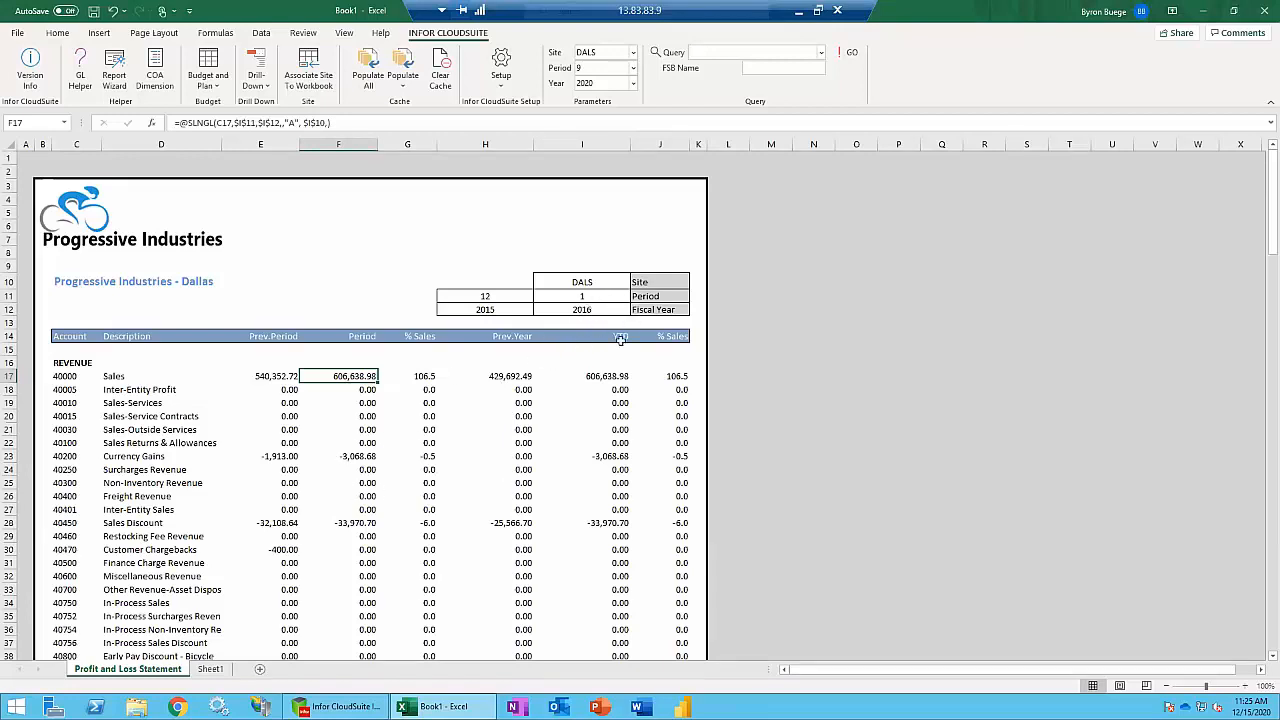
Change the report's Period to 2 and then to 3.
click(587, 298)
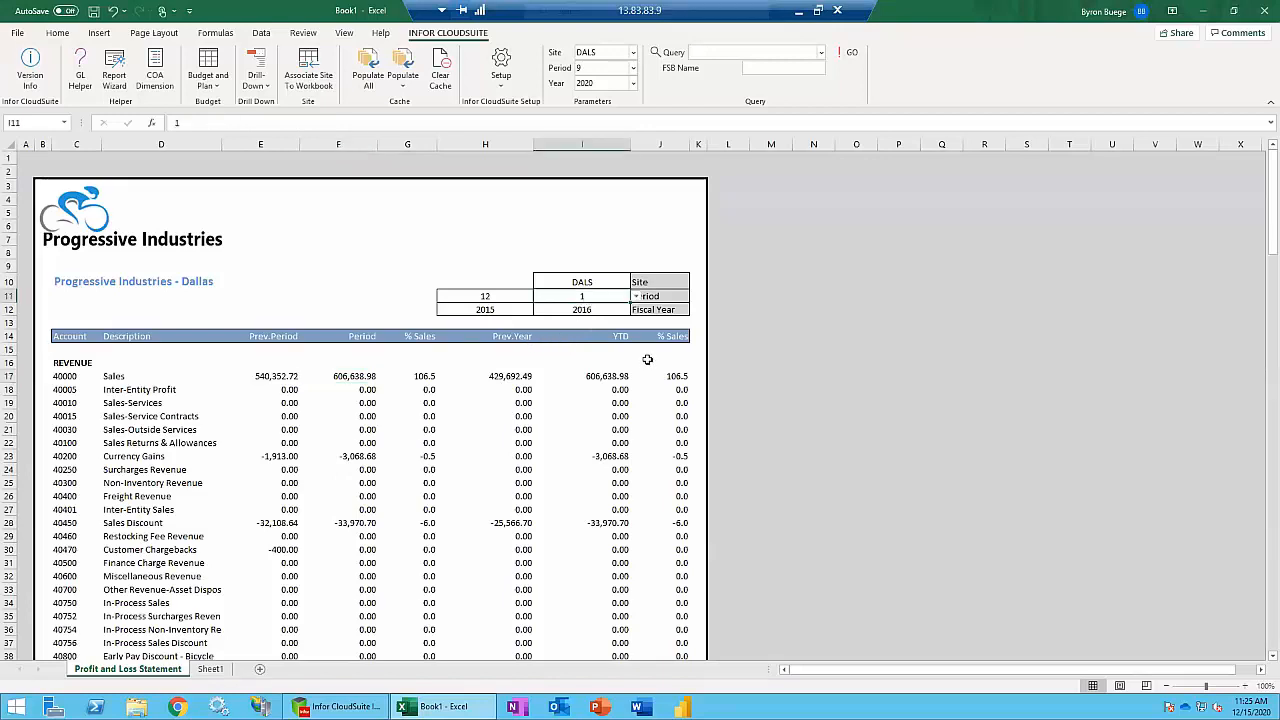
click(635, 297)
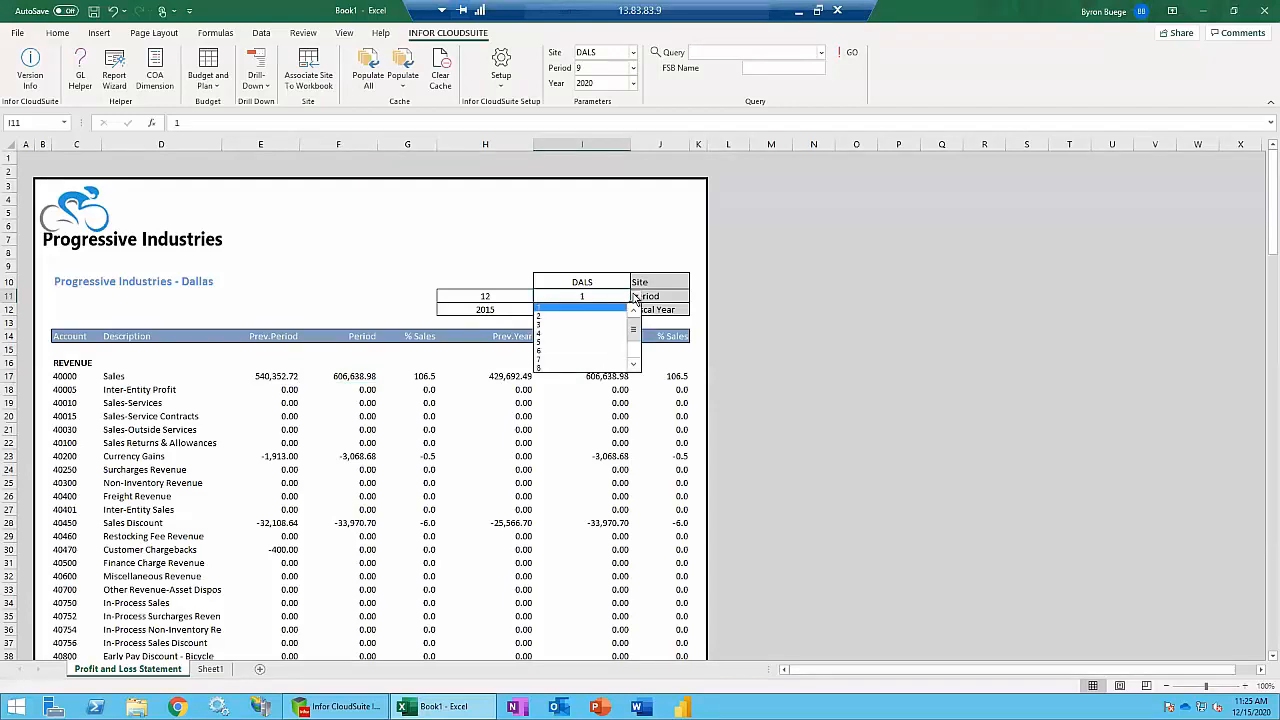
click(576, 318)
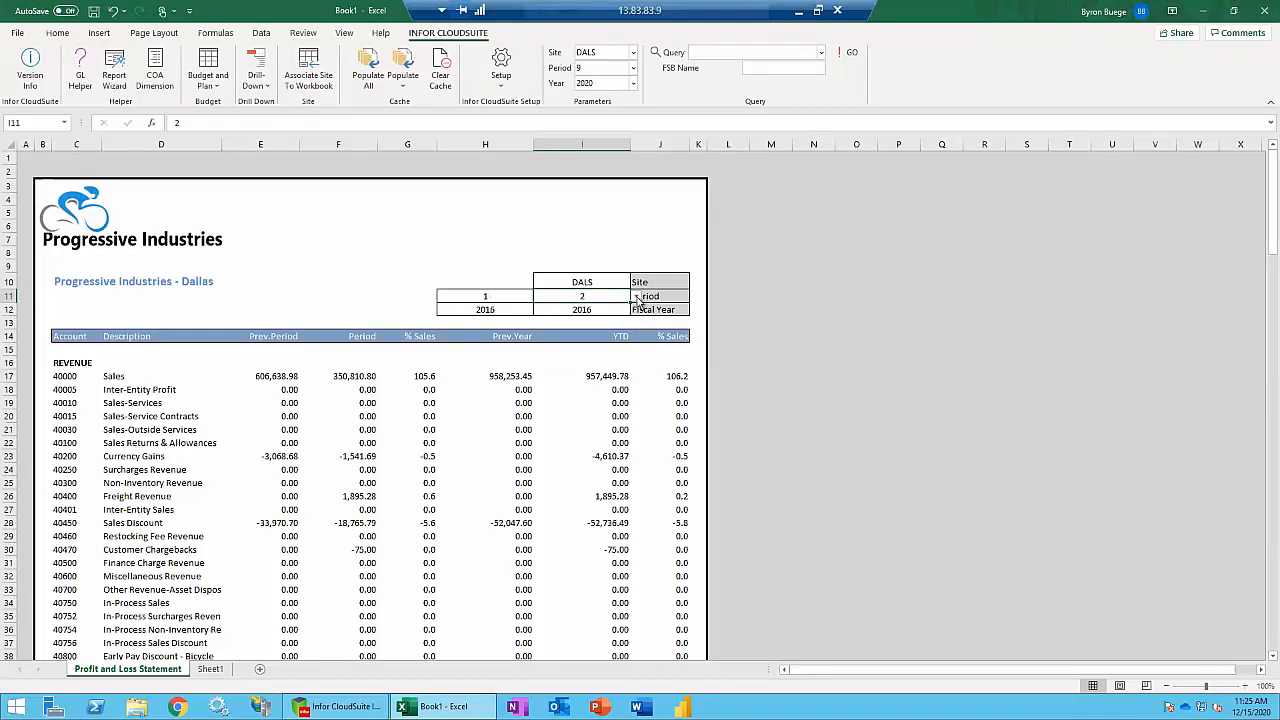
click(636, 297)
click(576, 331)
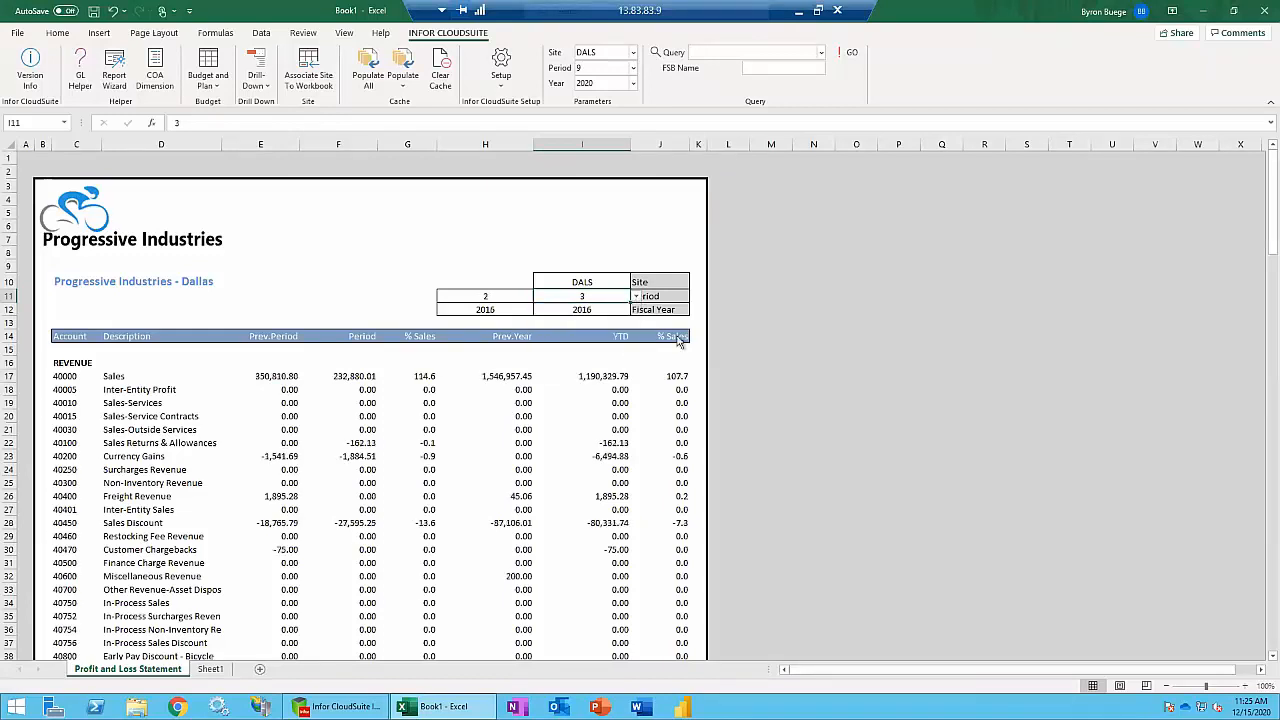
Look at the available choices for the report's Site and Fiscal Year parameters.
click(611, 284)
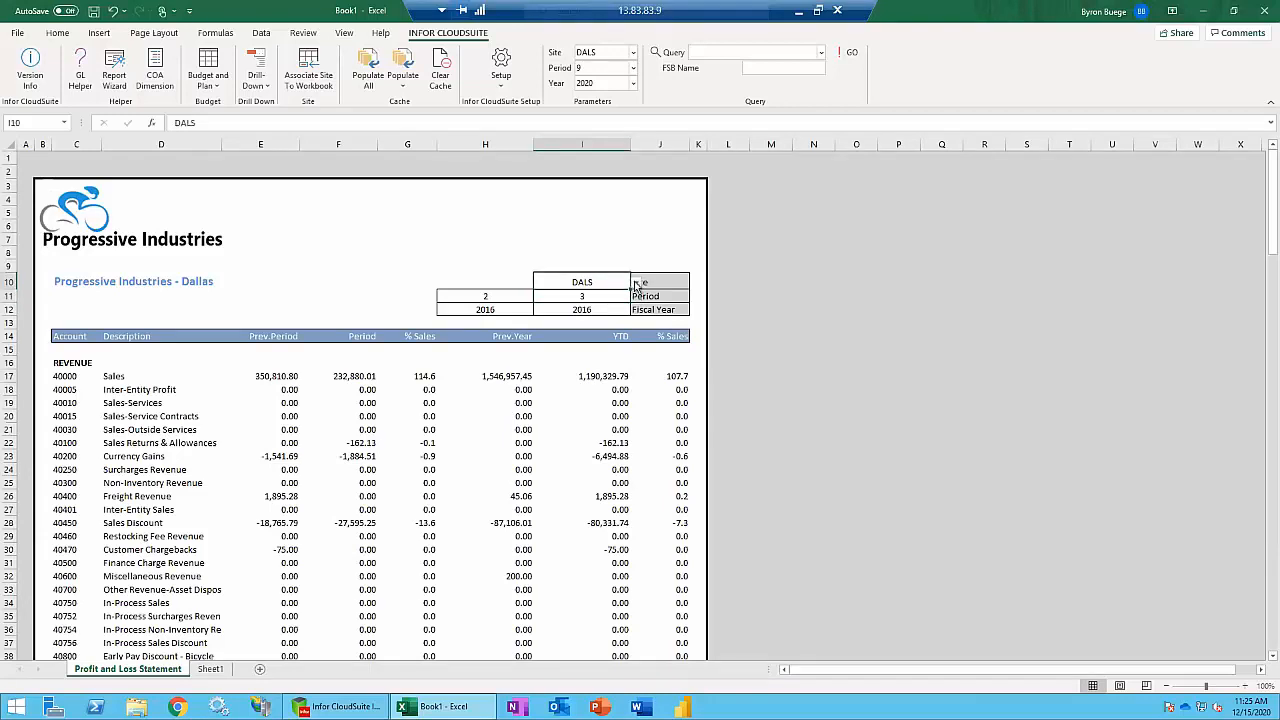
click(636, 284)
click(636, 284)
click(628, 310)
click(634, 311)
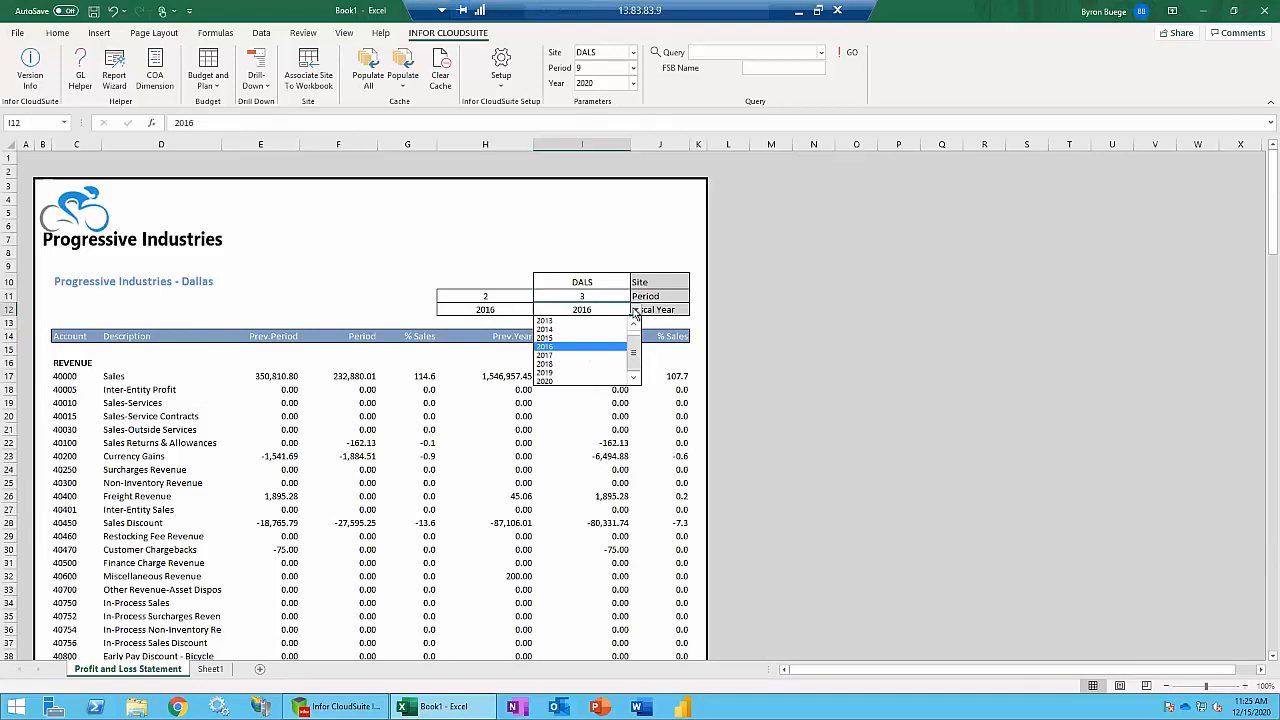
click(622, 250)
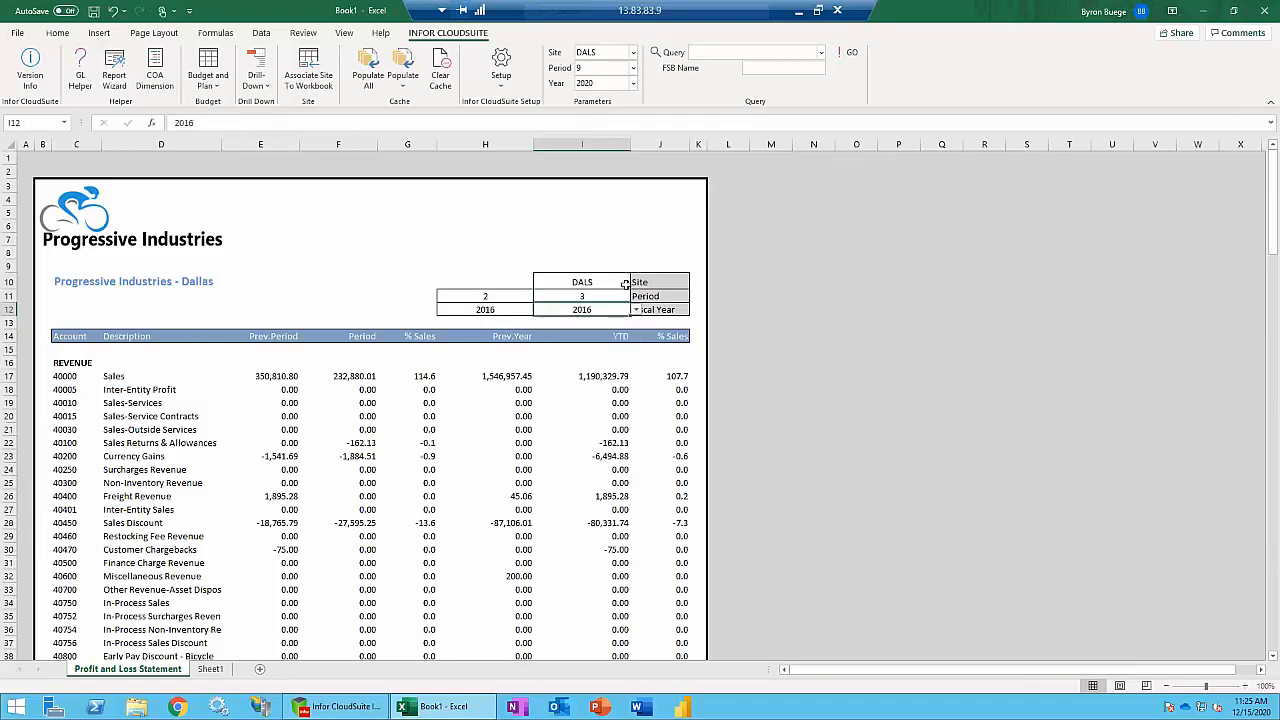
Switch the report's Fiscal Year to 2015 and back to 2016.
click(634, 311)
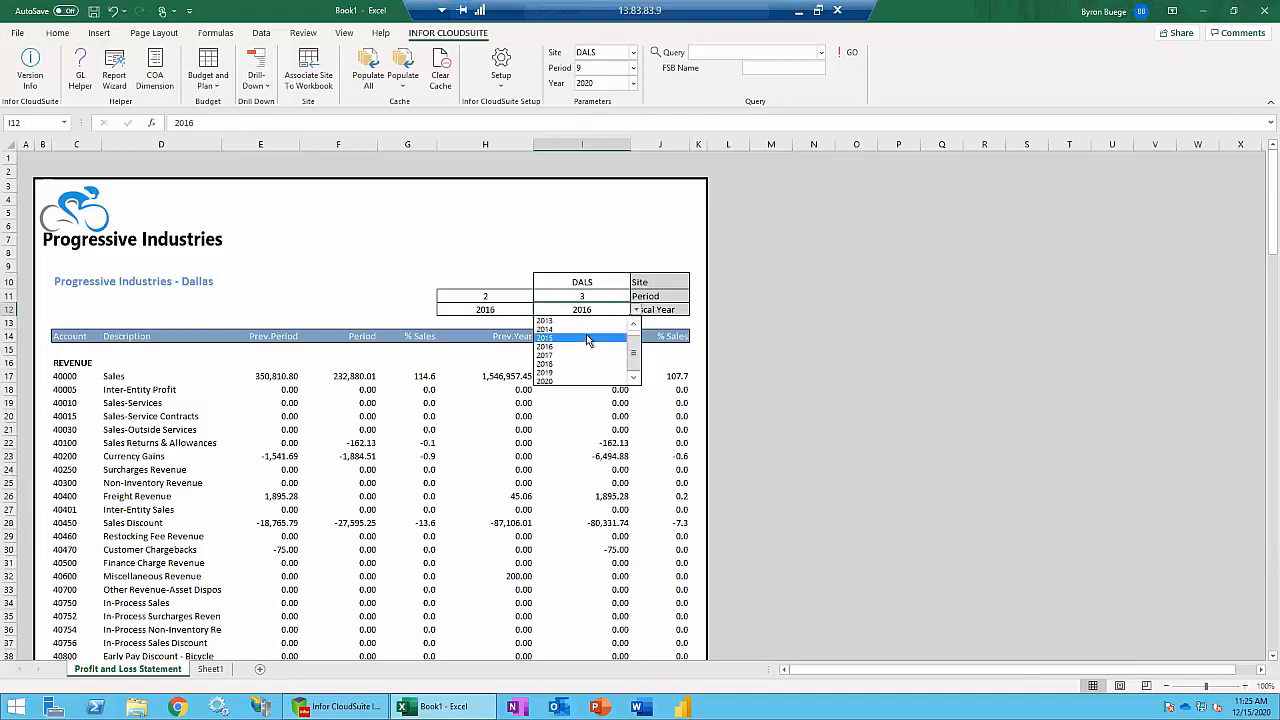
click(588, 338)
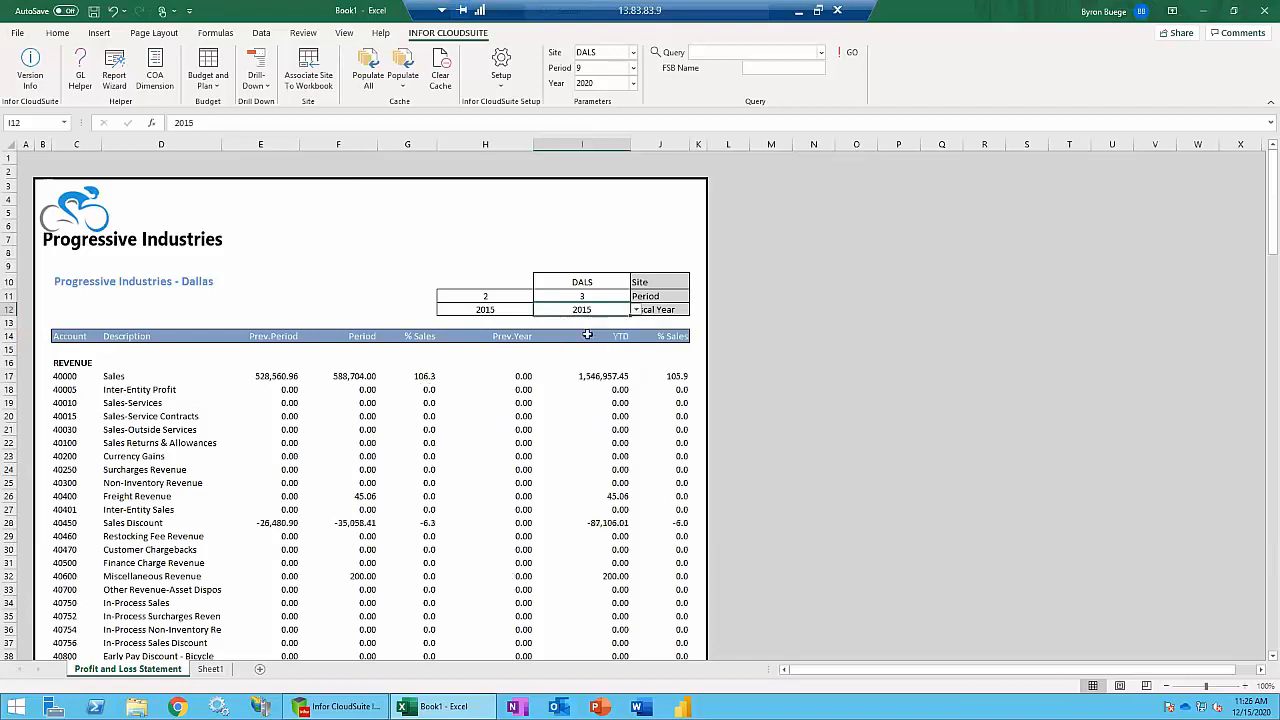
click(635, 311)
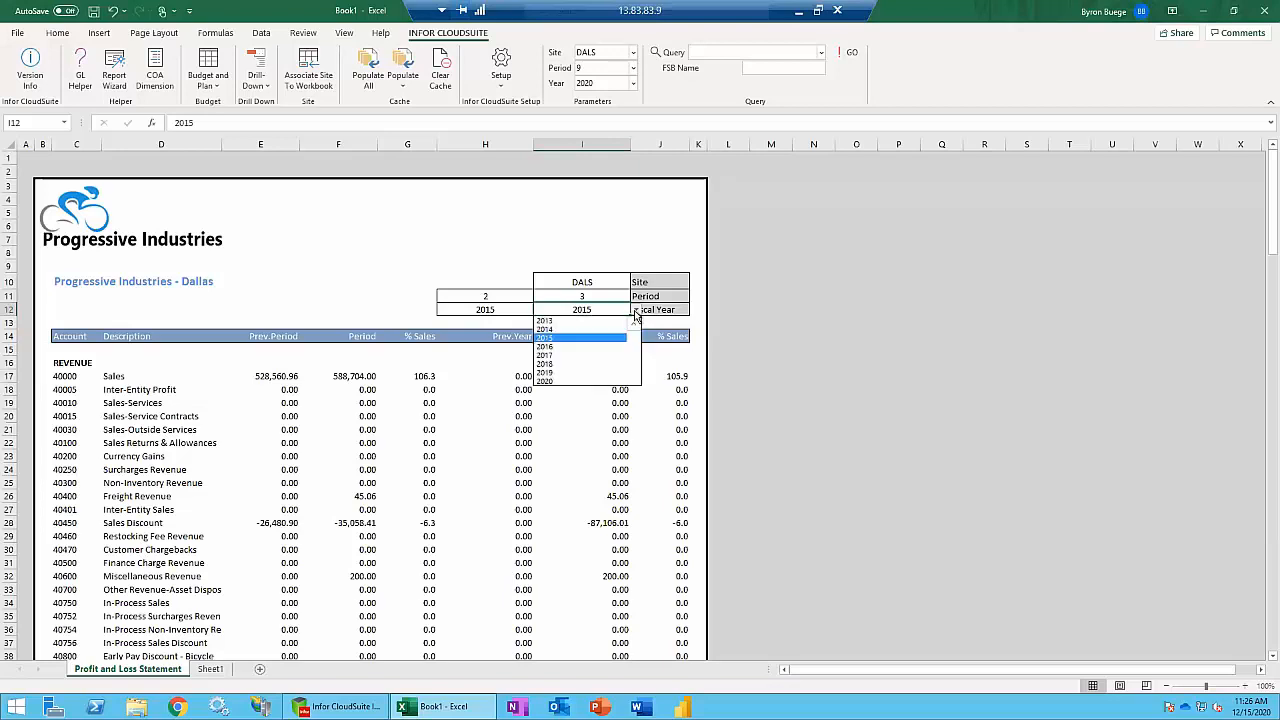
click(580, 347)
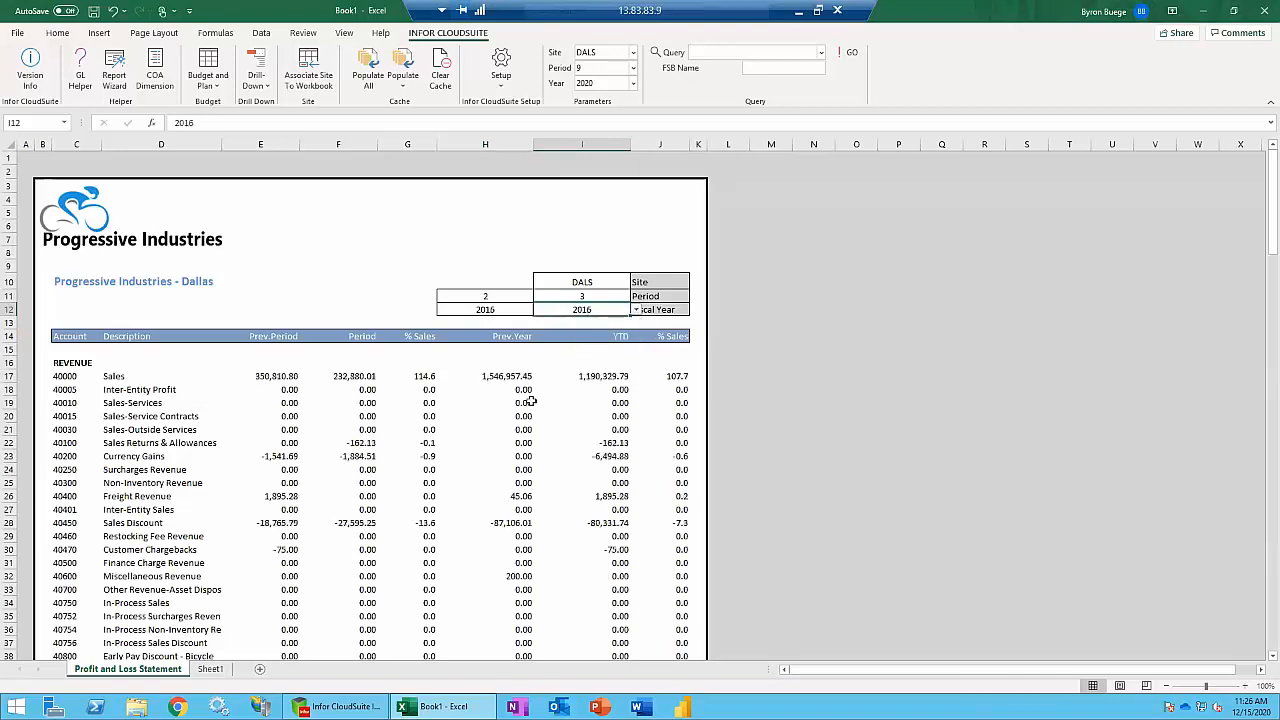
Inspect the cell references in the Sales line's Period formula and view the Income Statement line definition in Infor CloudSuite before returning to Excel.
click(367, 376)
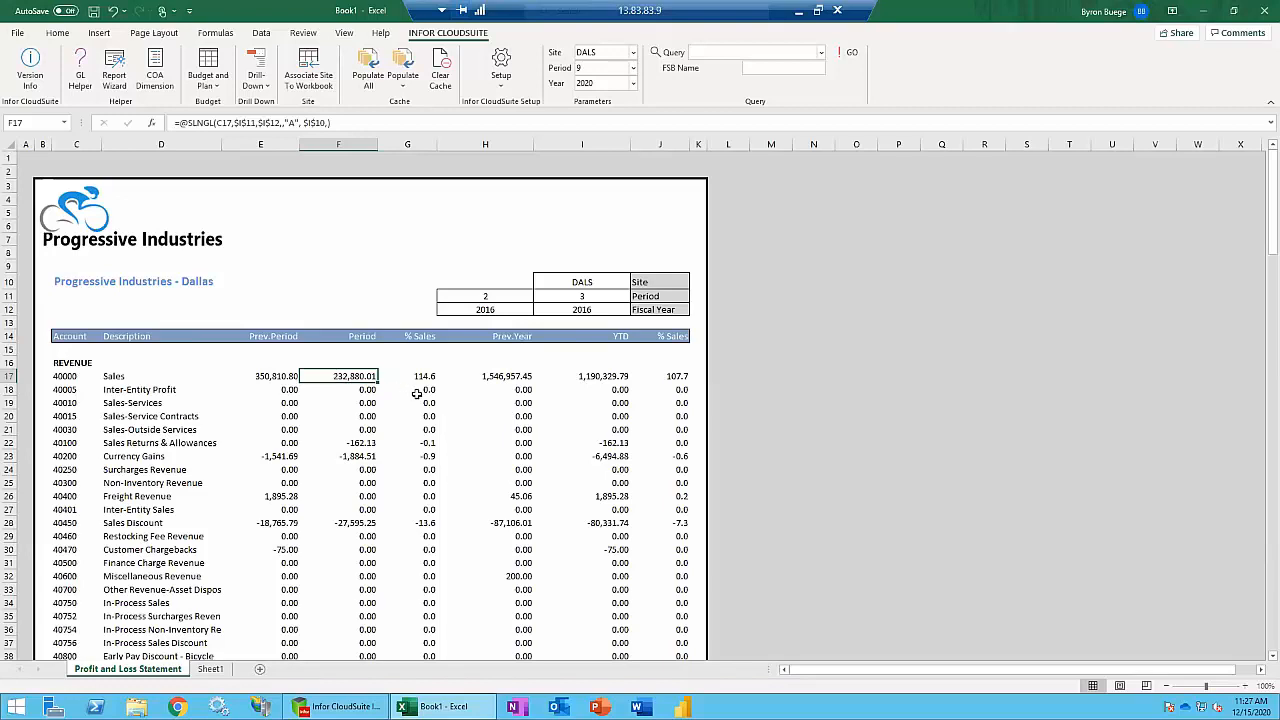
double_click(355, 376)
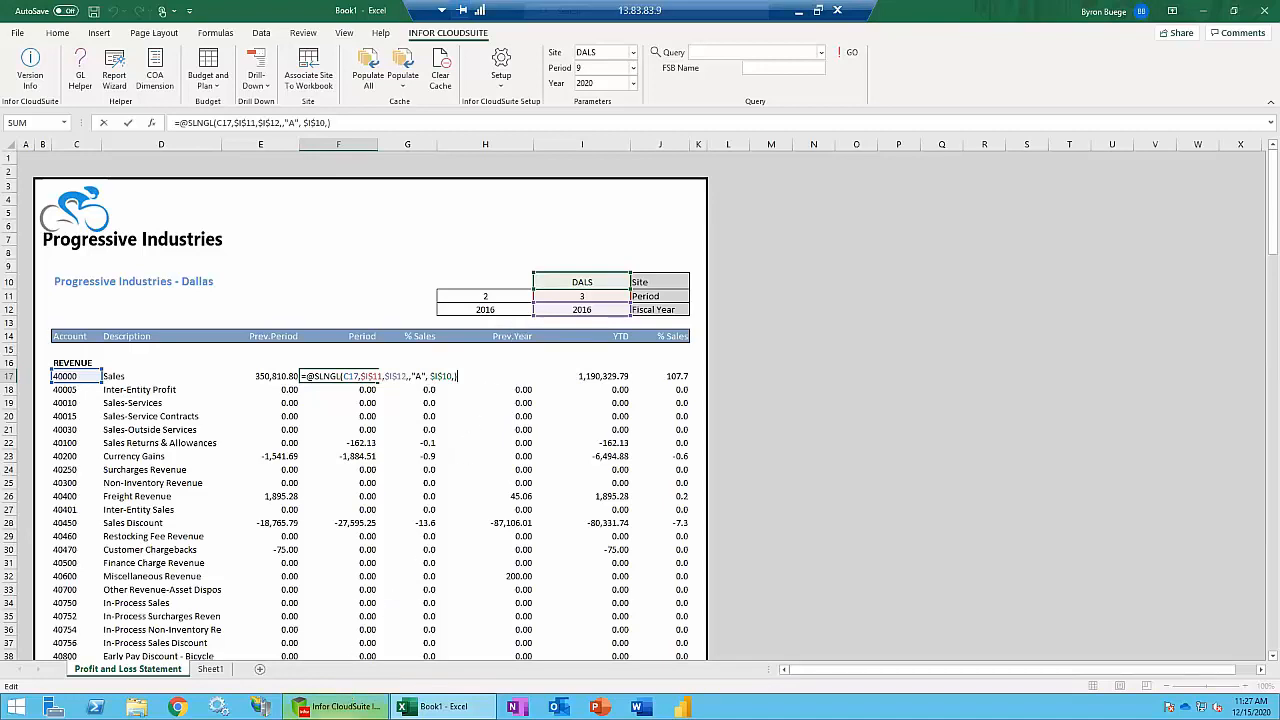
click(340, 706)
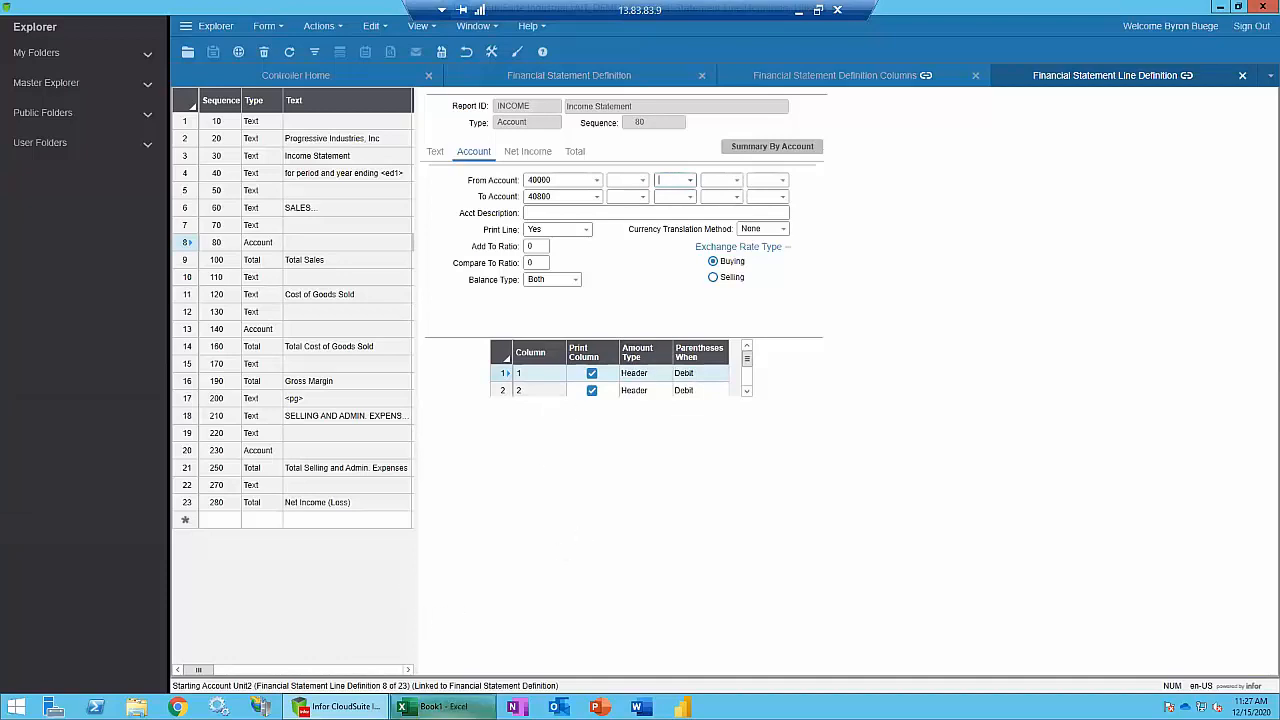
click(440, 706)
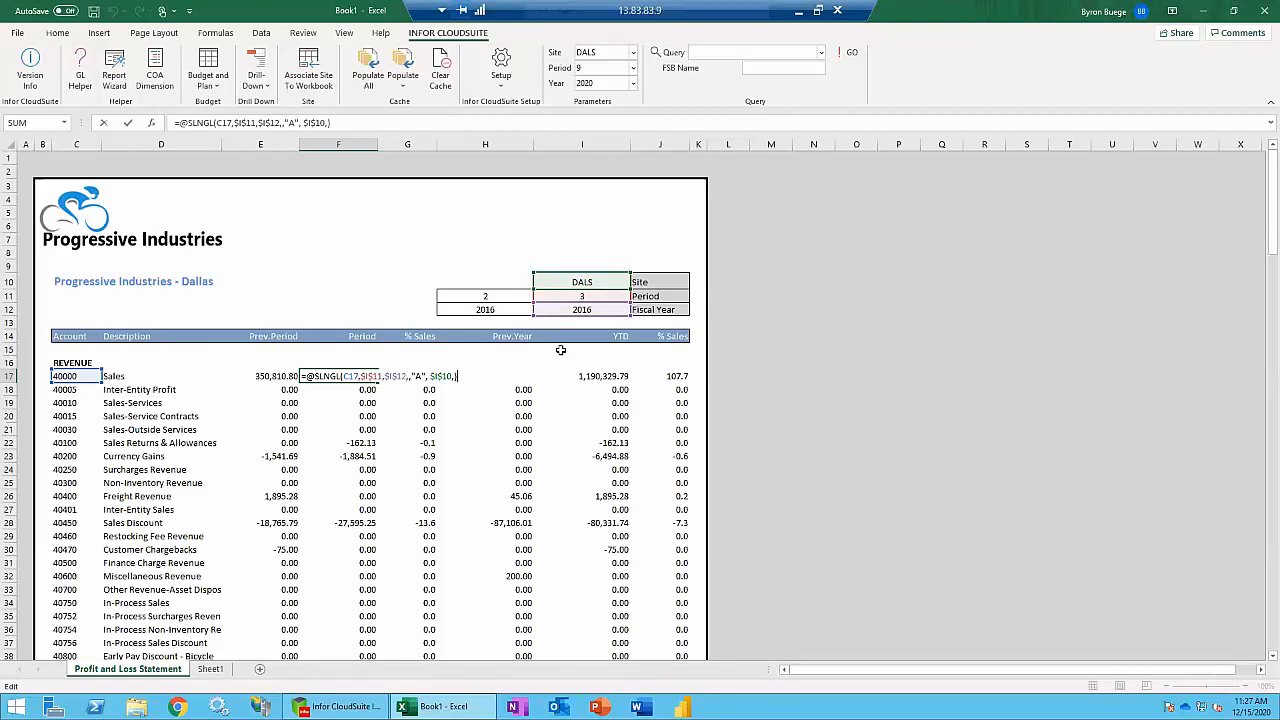
key(Return)
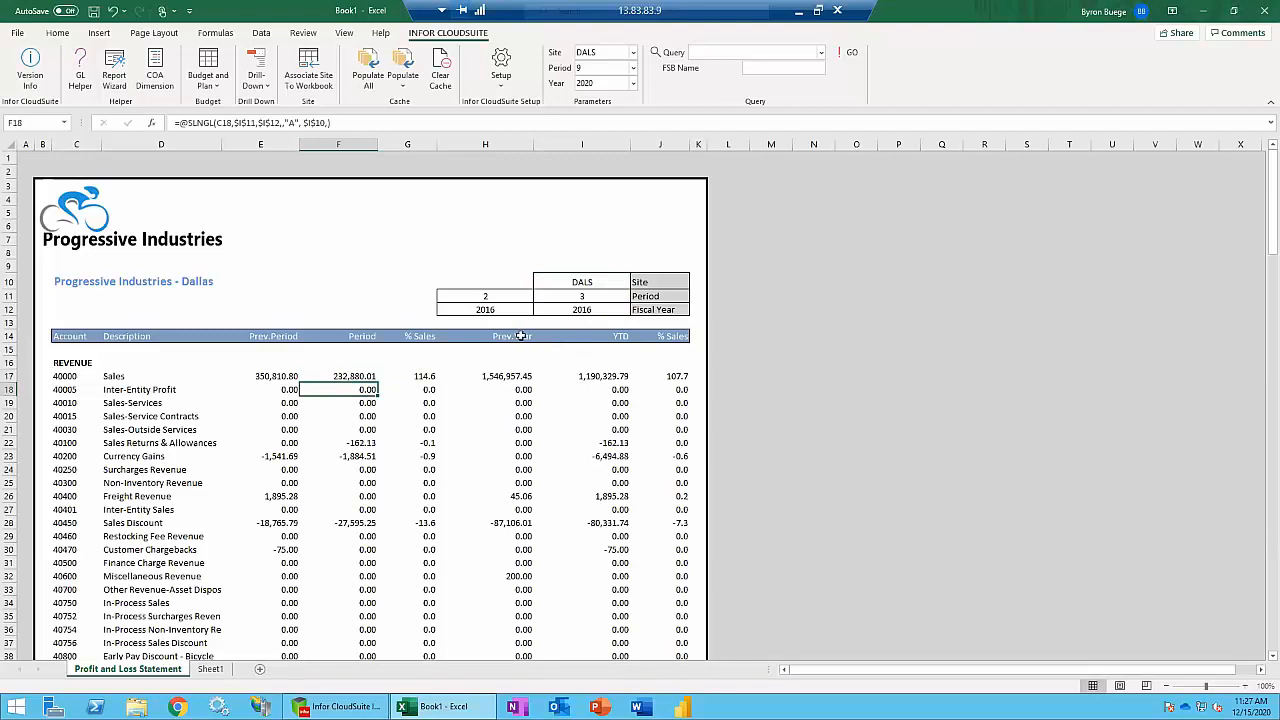
key(Up)
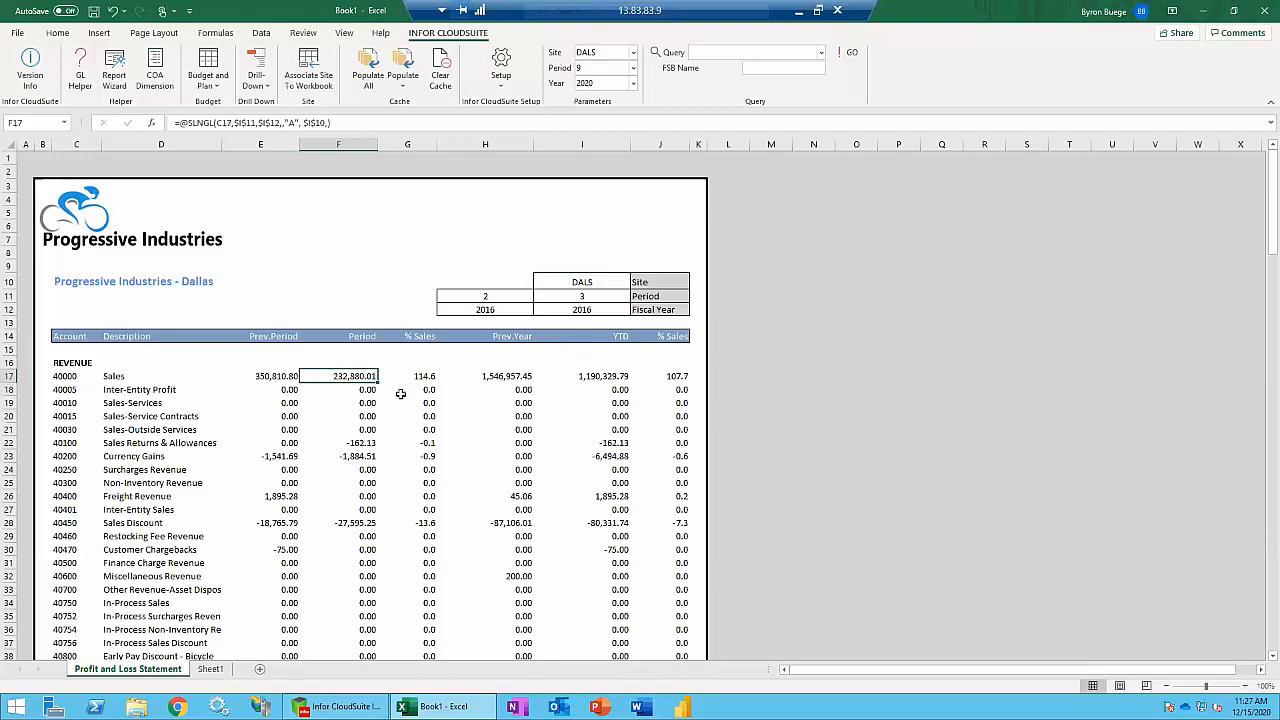
Inspect the Sales line's YTD formula and read through the statement's sections down to Net Profit.
click(585, 376)
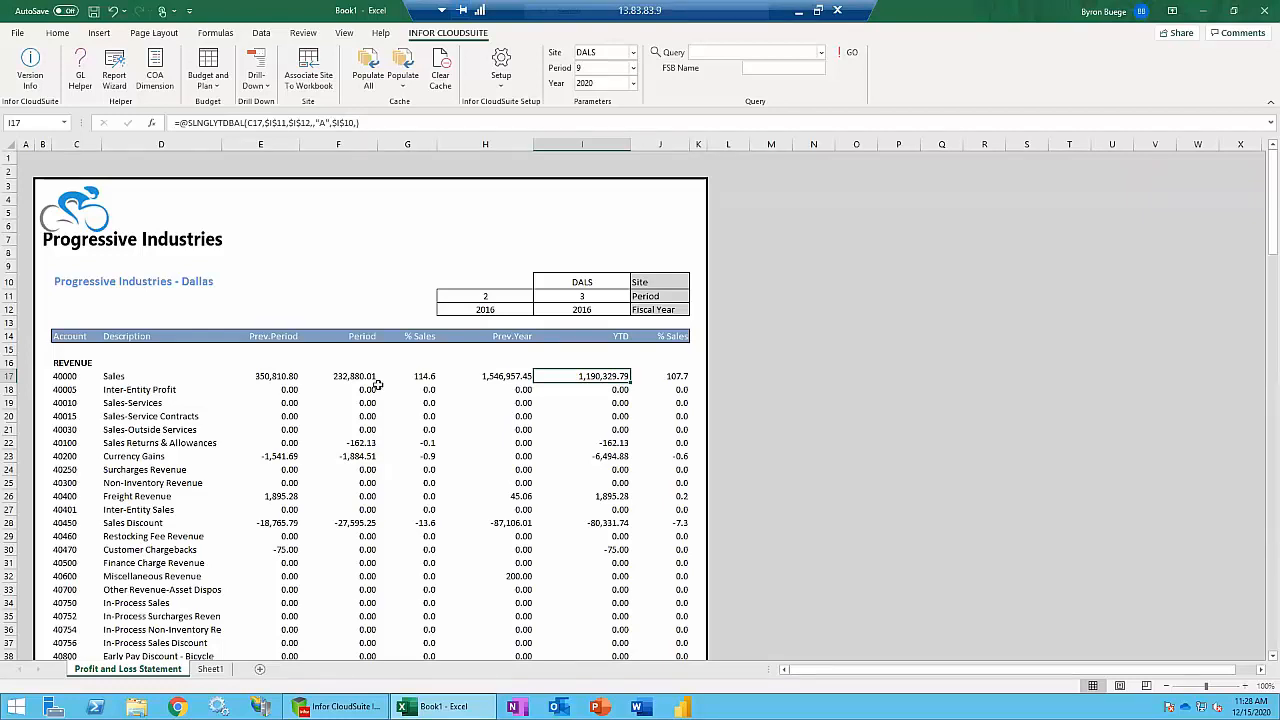
scroll(378, 385, down, 2)
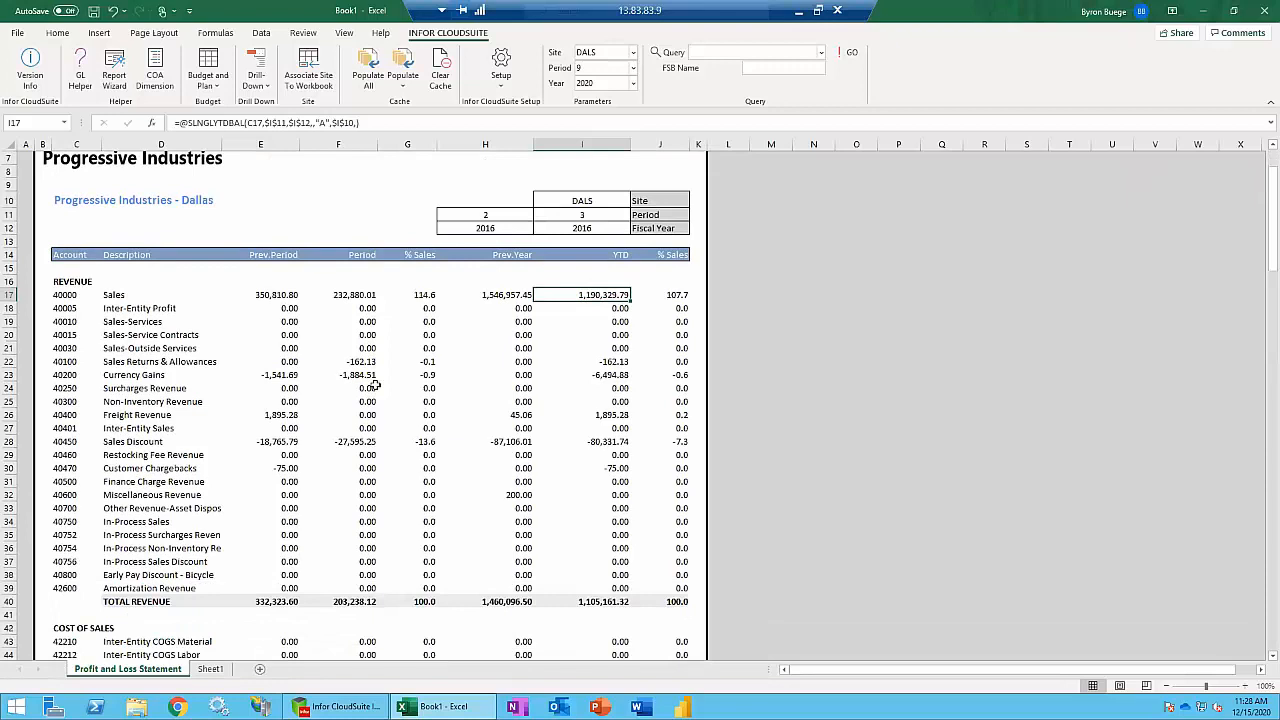
scroll(375, 385, down, 6)
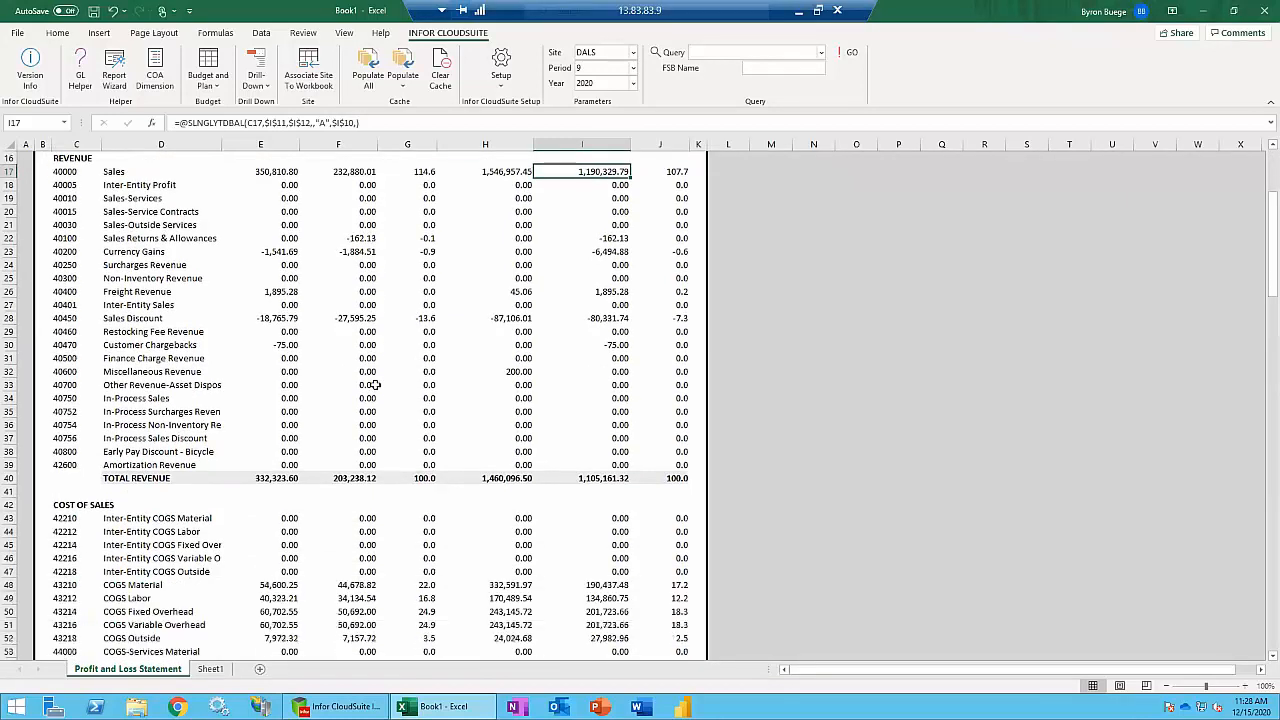
scroll(375, 385, down, 7)
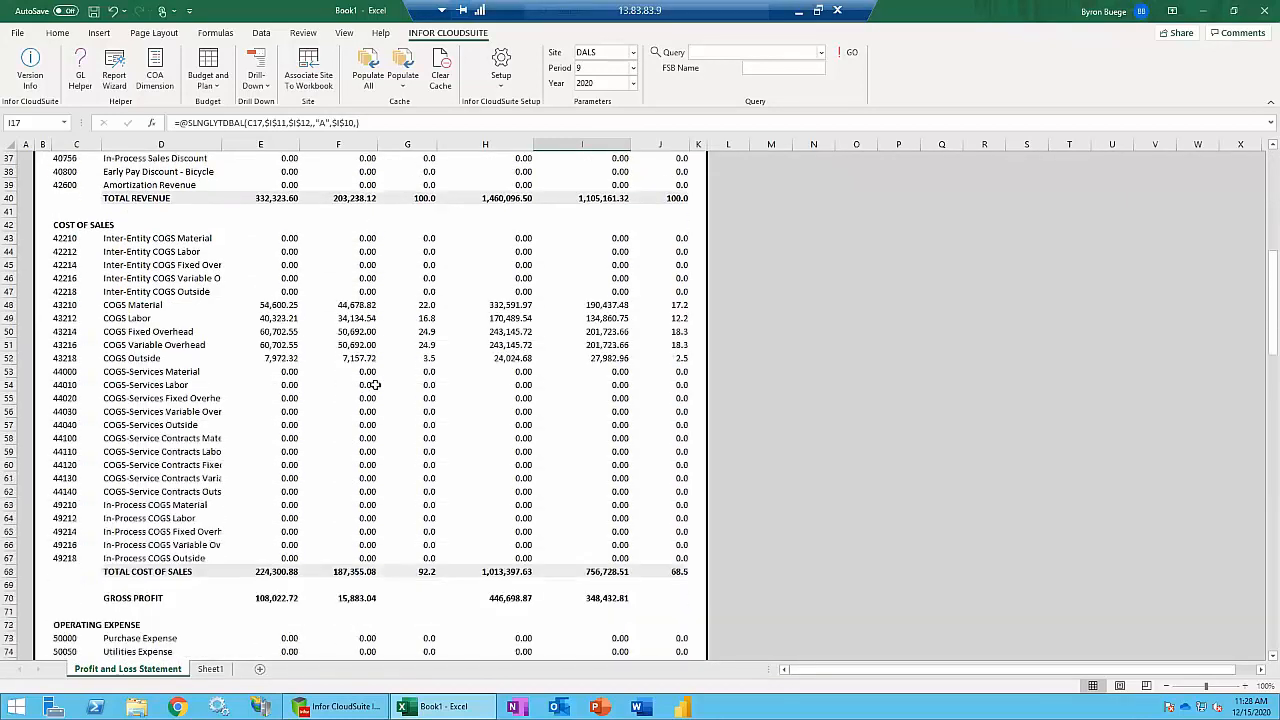
scroll(378, 385, down, 8)
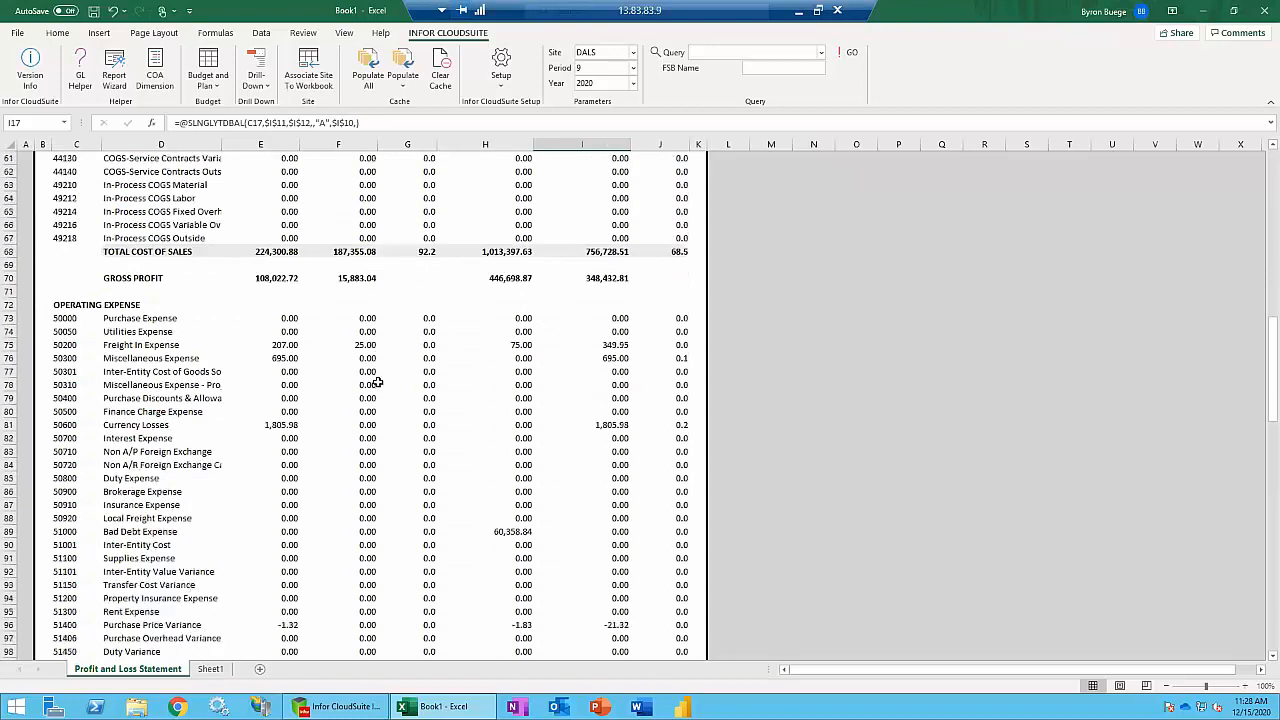
scroll(378, 385, down, 13)
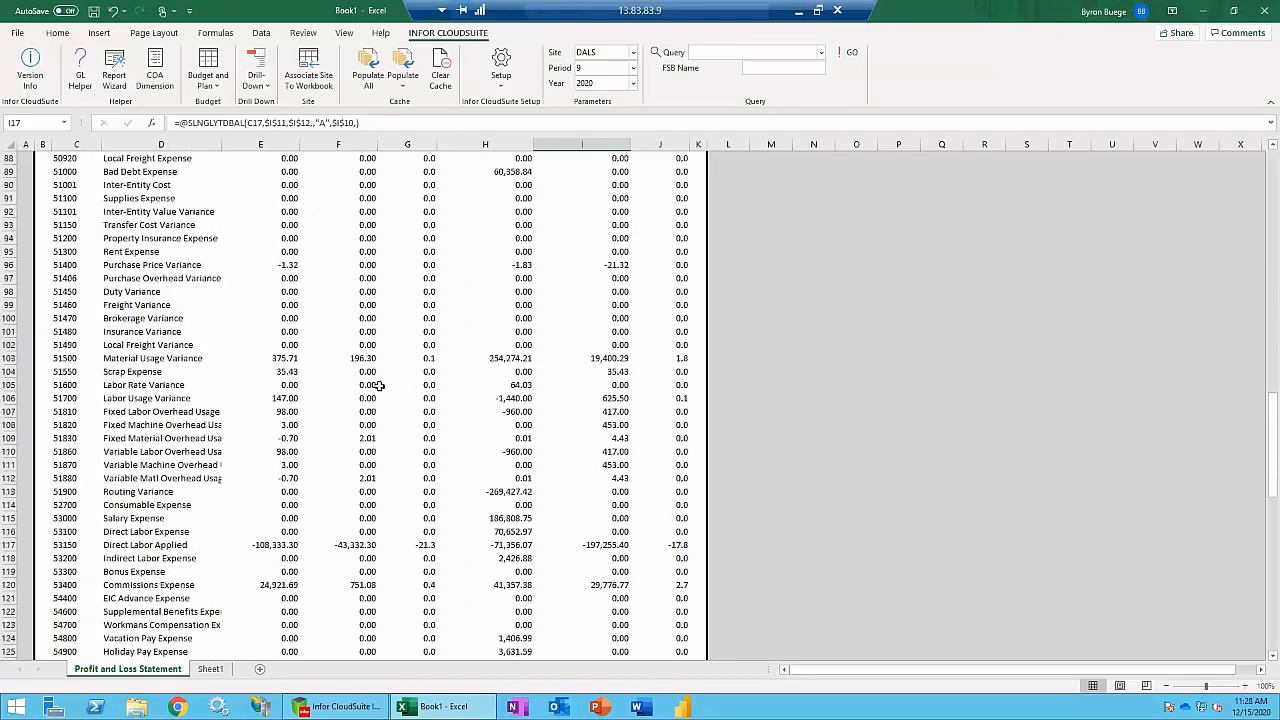
scroll(378, 385, down, 6)
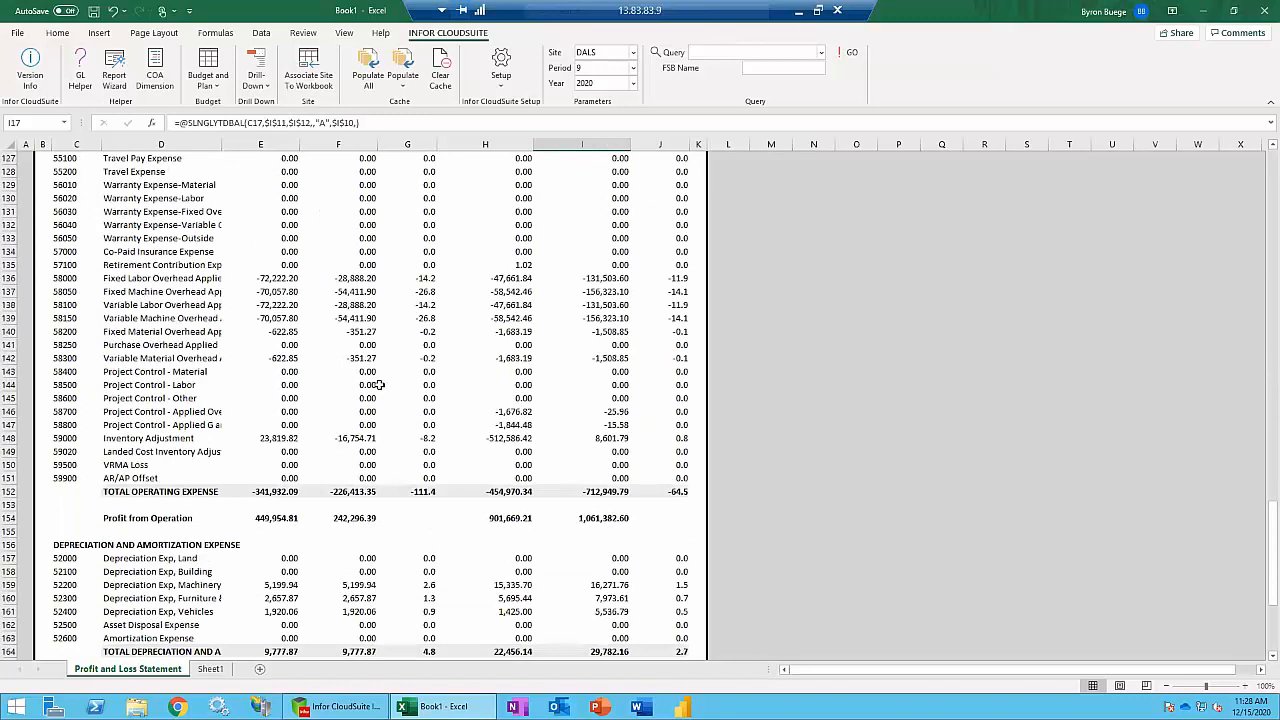
scroll(379, 385, down, 3)
scroll(379, 385, down, 1)
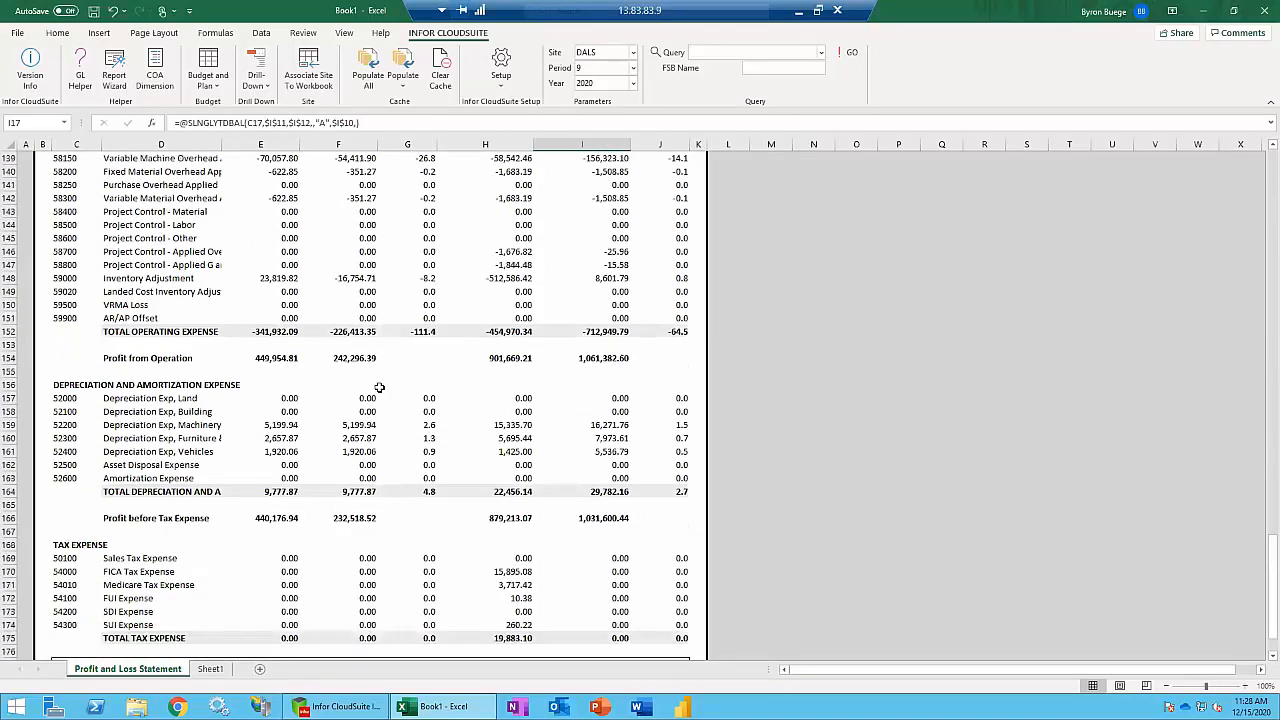
scroll(379, 385, down, 2)
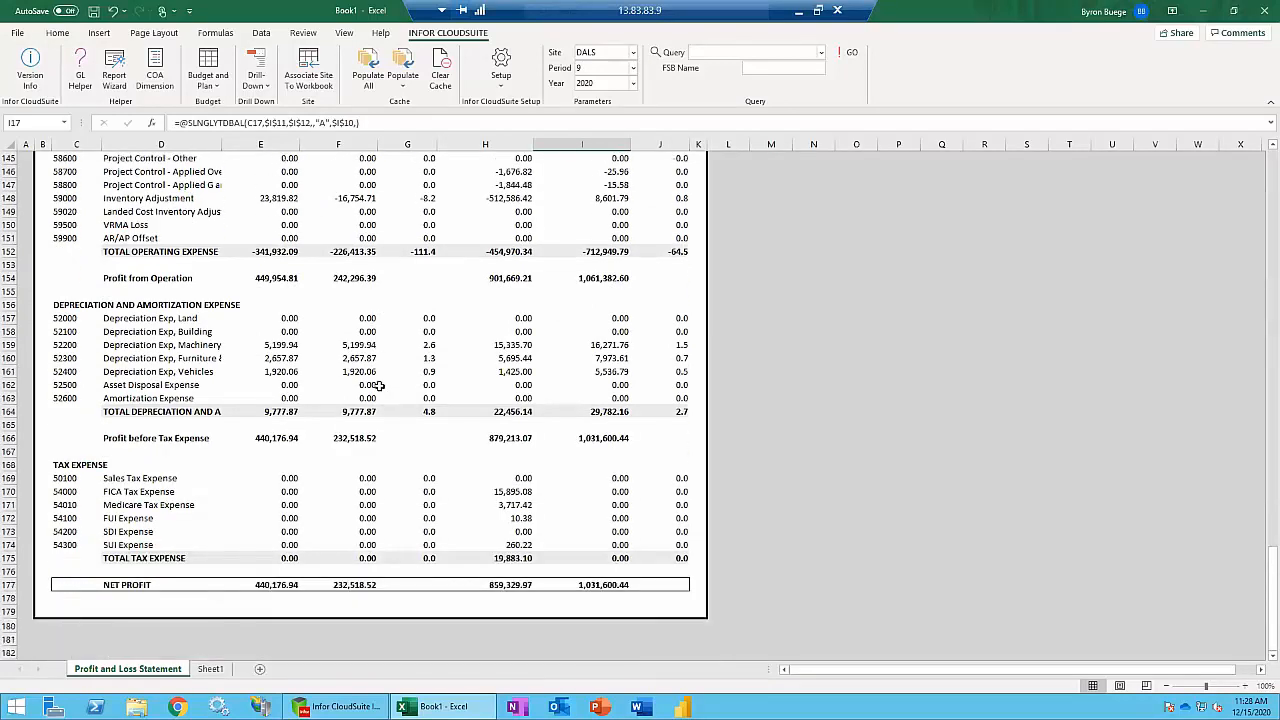
Inspect the Sales line's Period formula and the Period, Fiscal Year and Site parameter cells it refers to.
scroll(378, 385, up, 13)
scroll(378, 385, up, 20)
scroll(378, 385, up, 11)
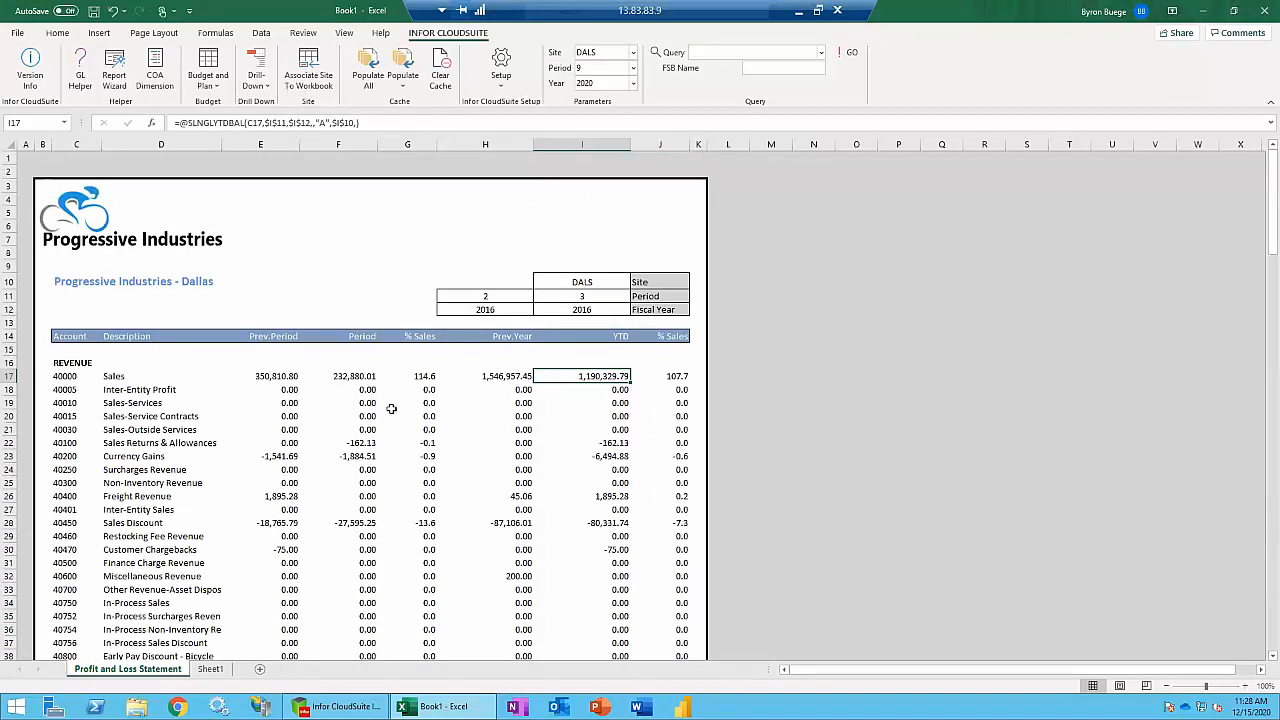
click(371, 376)
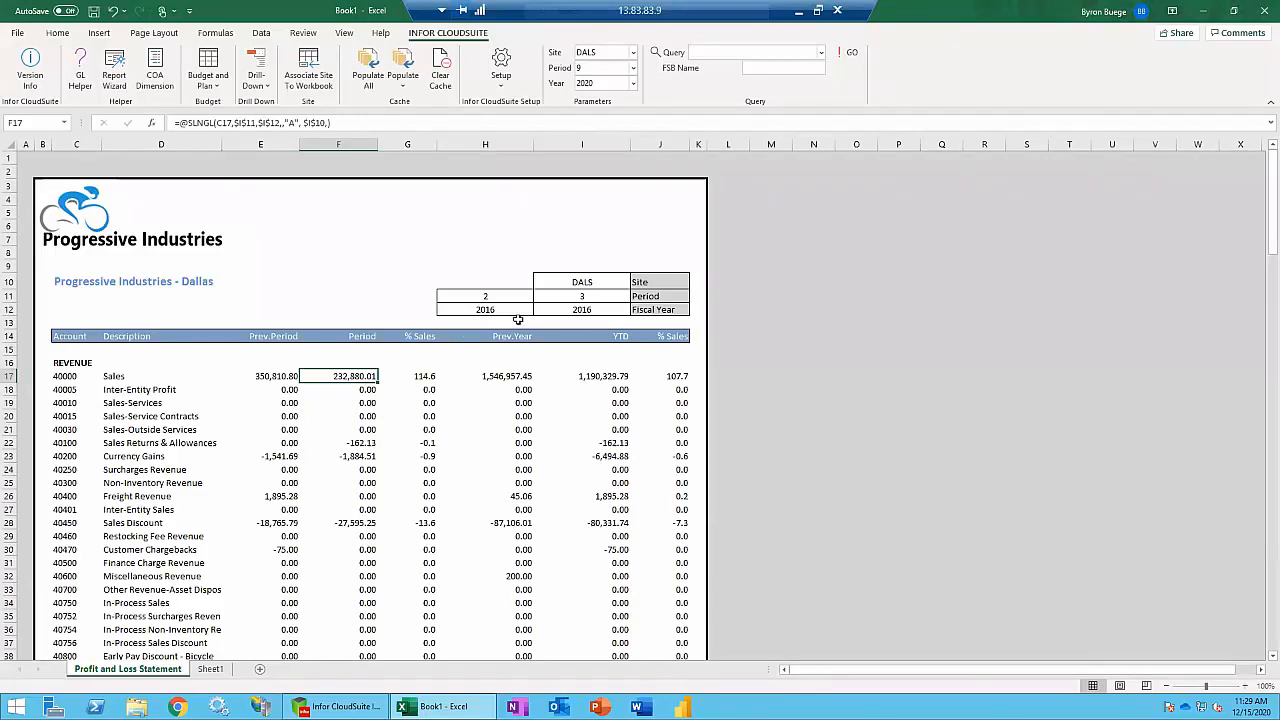
click(561, 296)
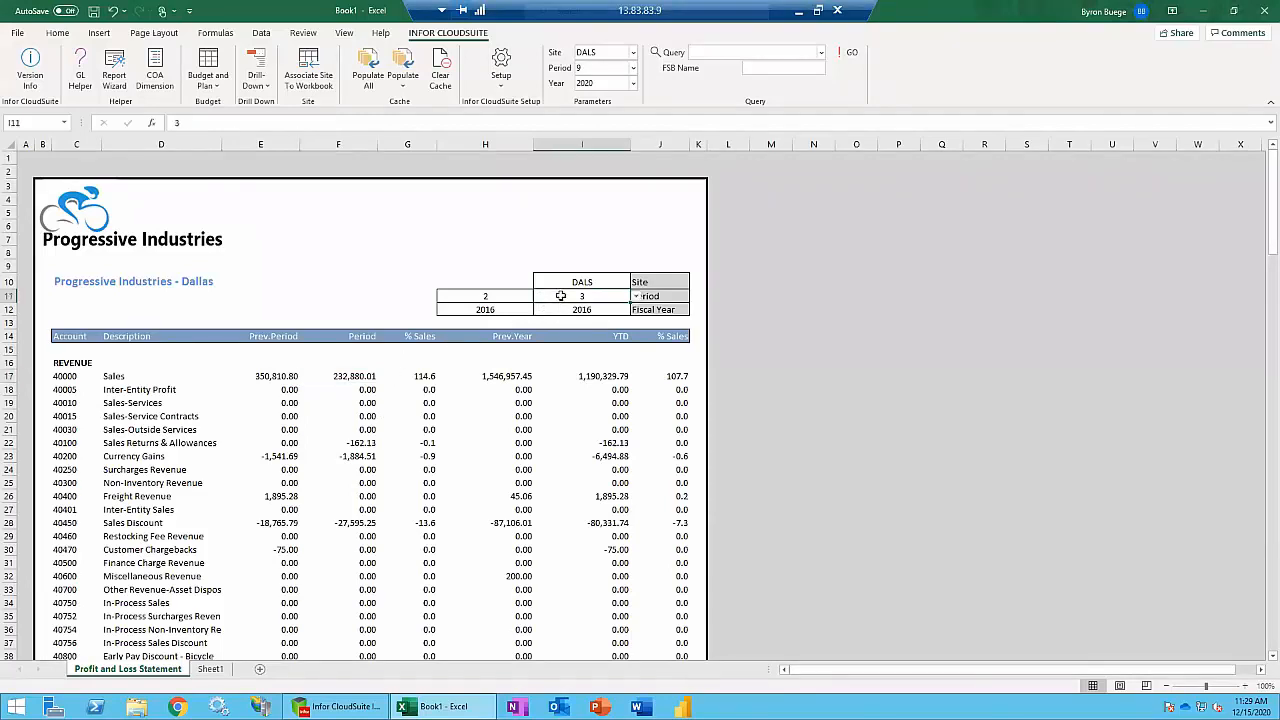
click(565, 309)
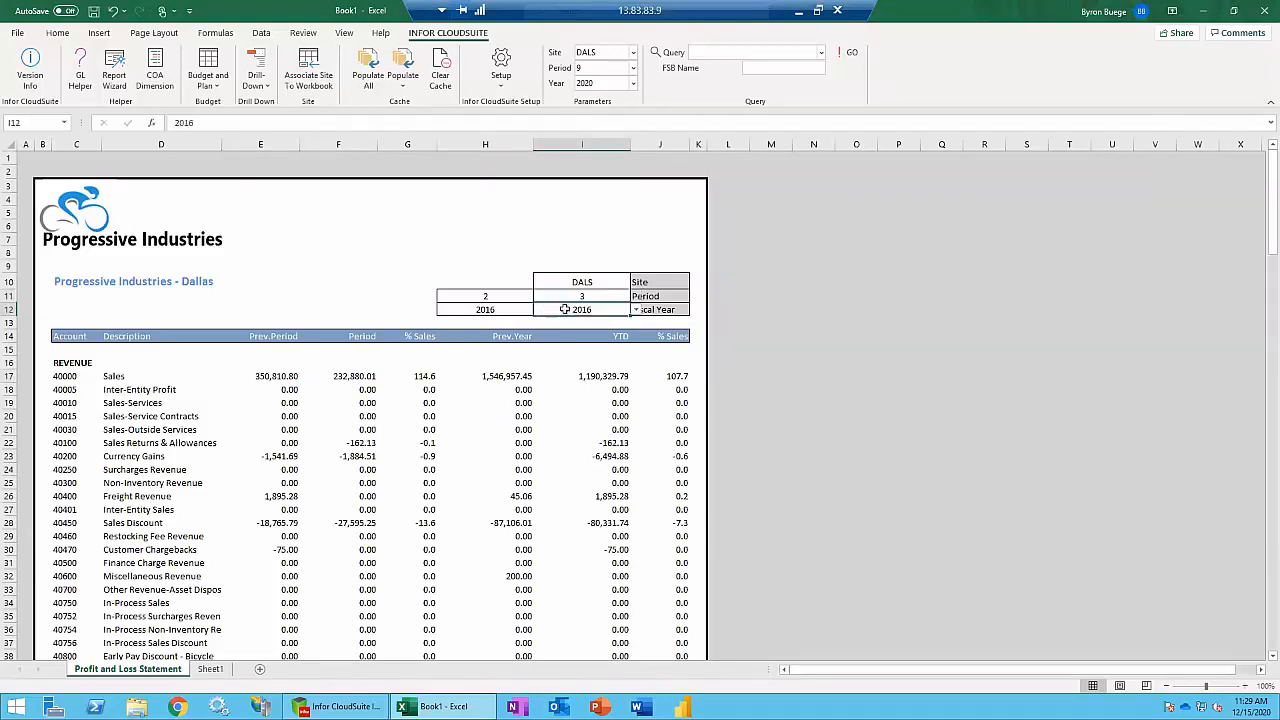
click(566, 284)
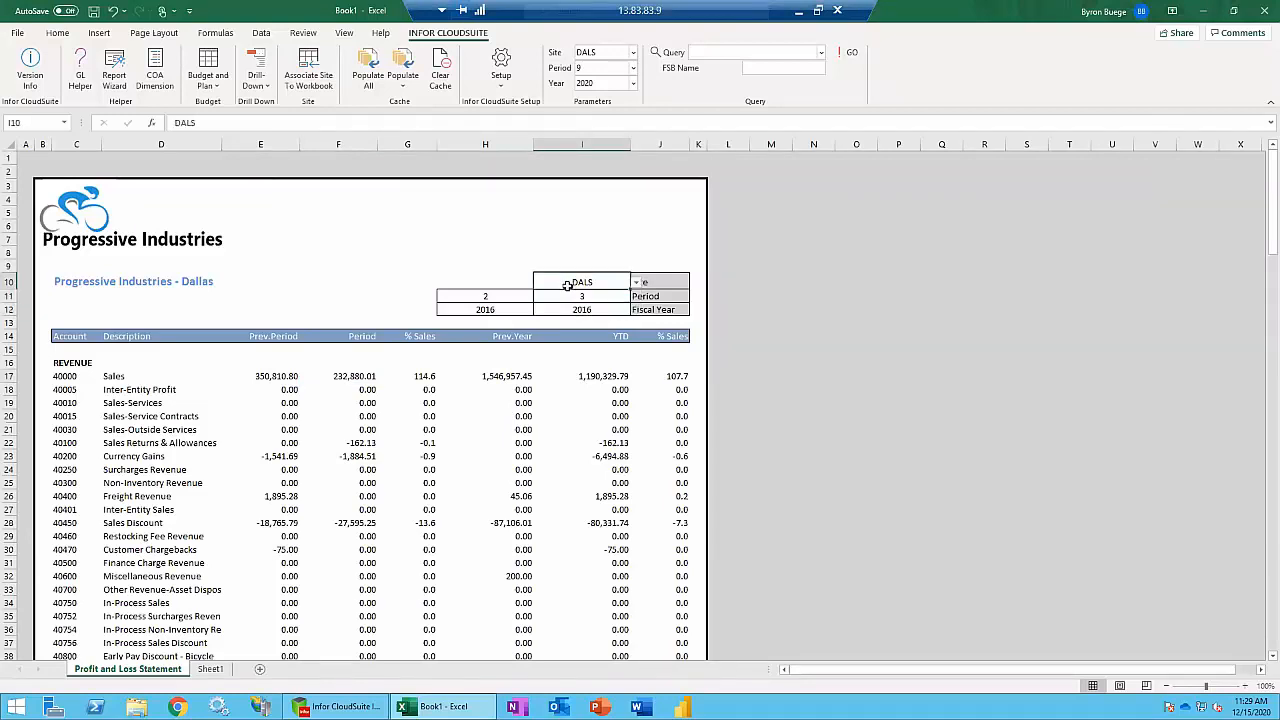
click(369, 376)
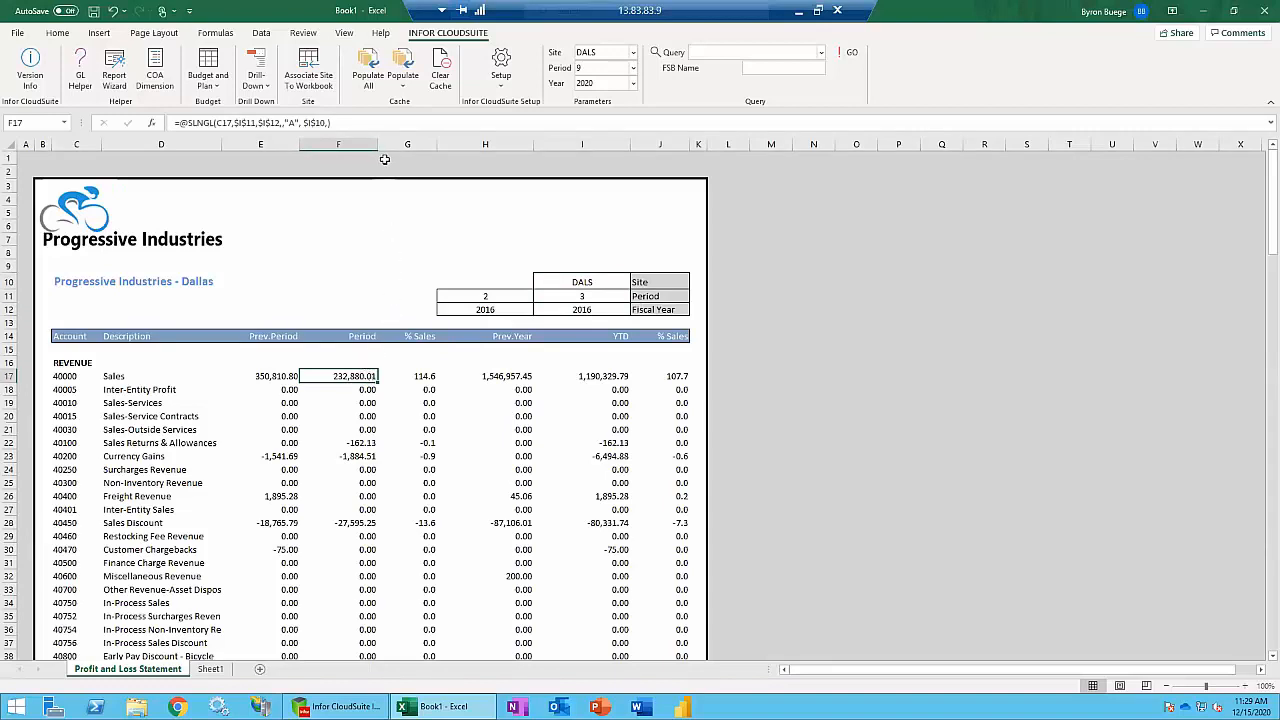
Insert three blank columns between the Period column and the first % Sales column.
click(412, 143)
drag(412, 143, 568, 143)
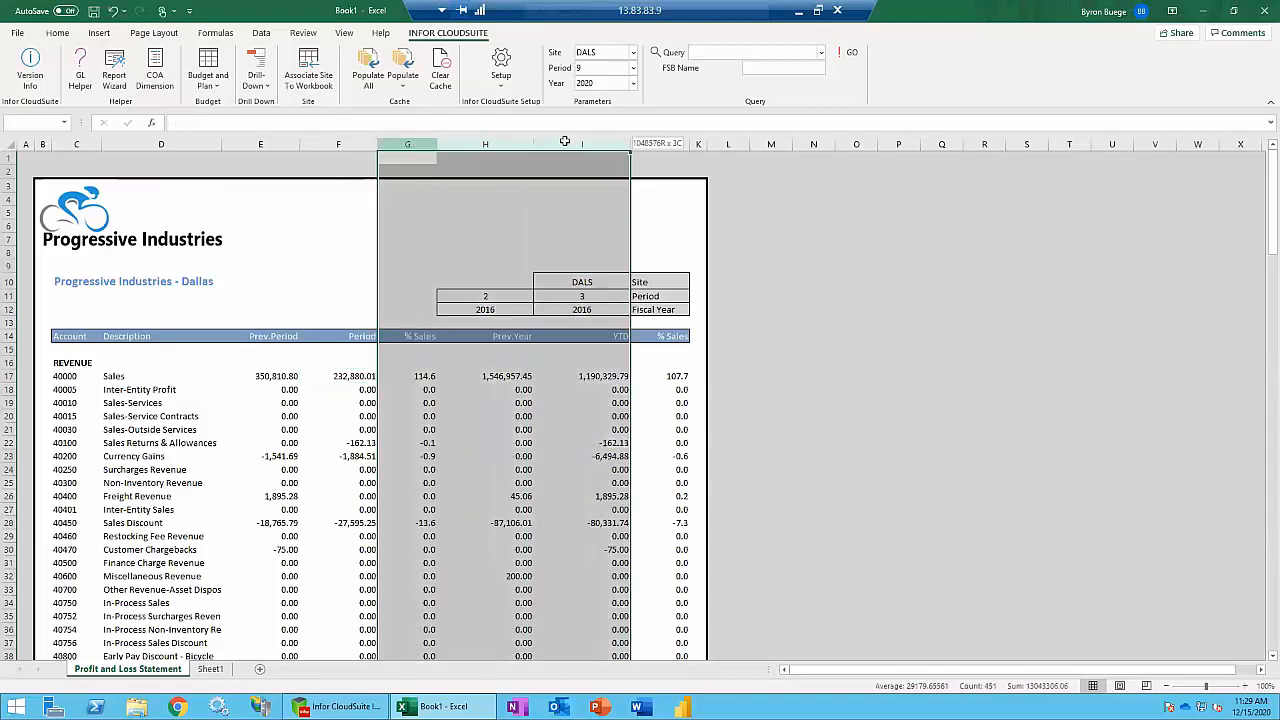
right_click(568, 143)
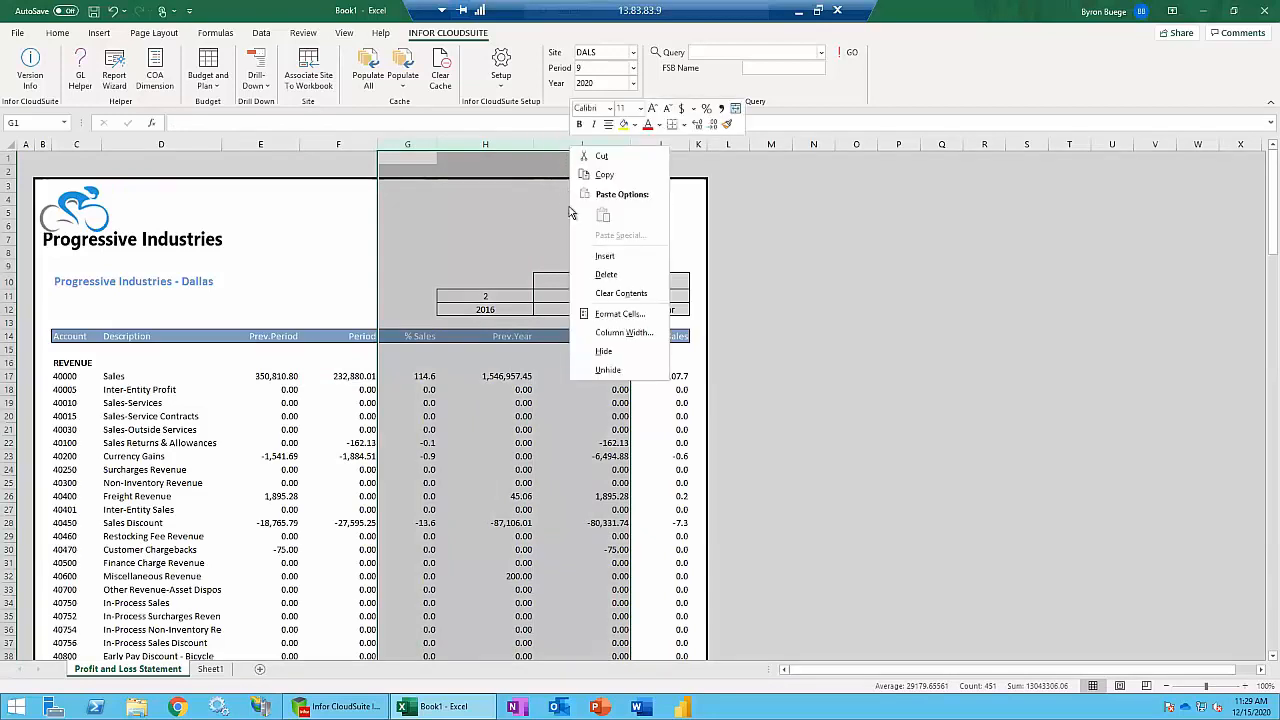
click(600, 258)
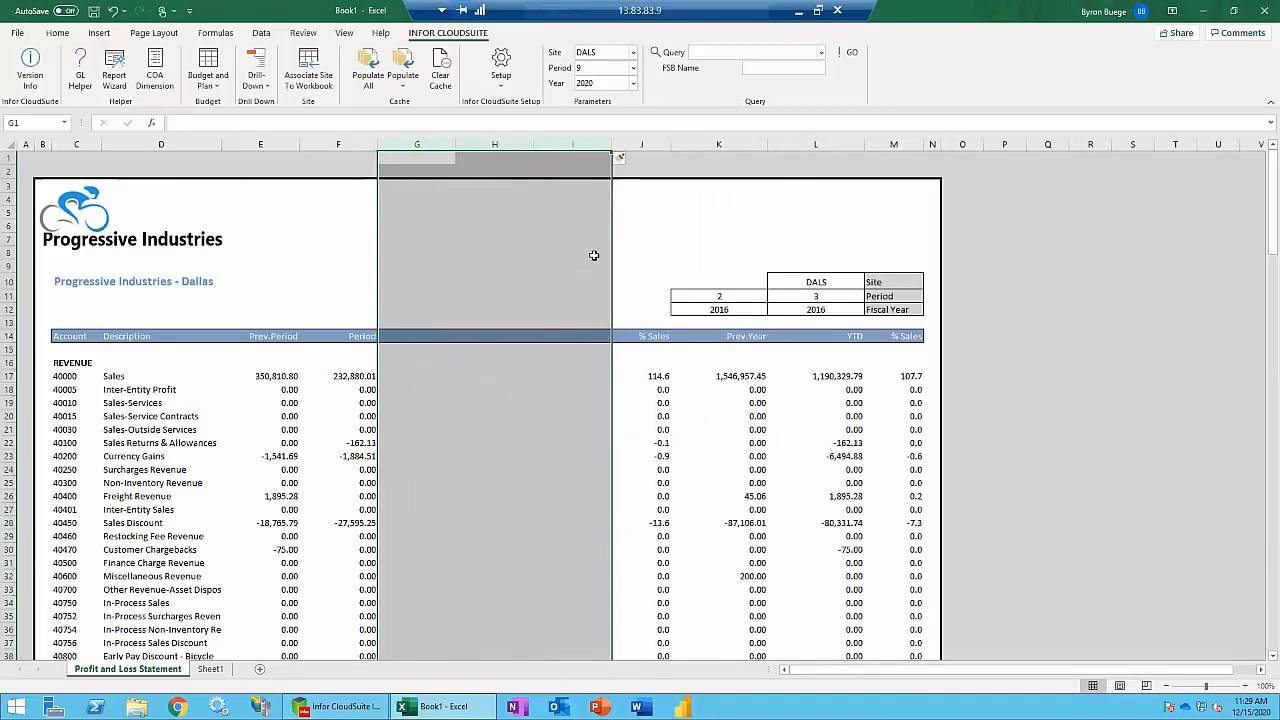
click(553, 360)
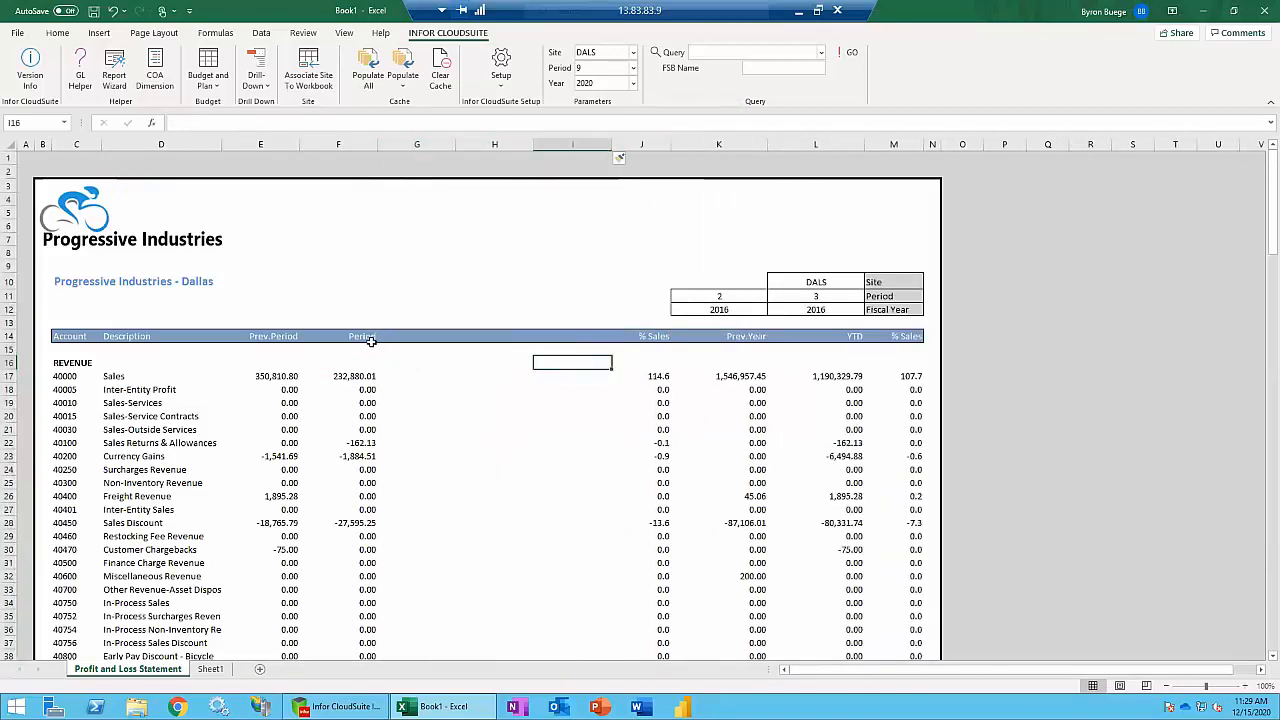
Move the Site, Period and Fiscal Year parameter values to F10:F12, above the Period column, and check a formula in that column.
click(362, 373)
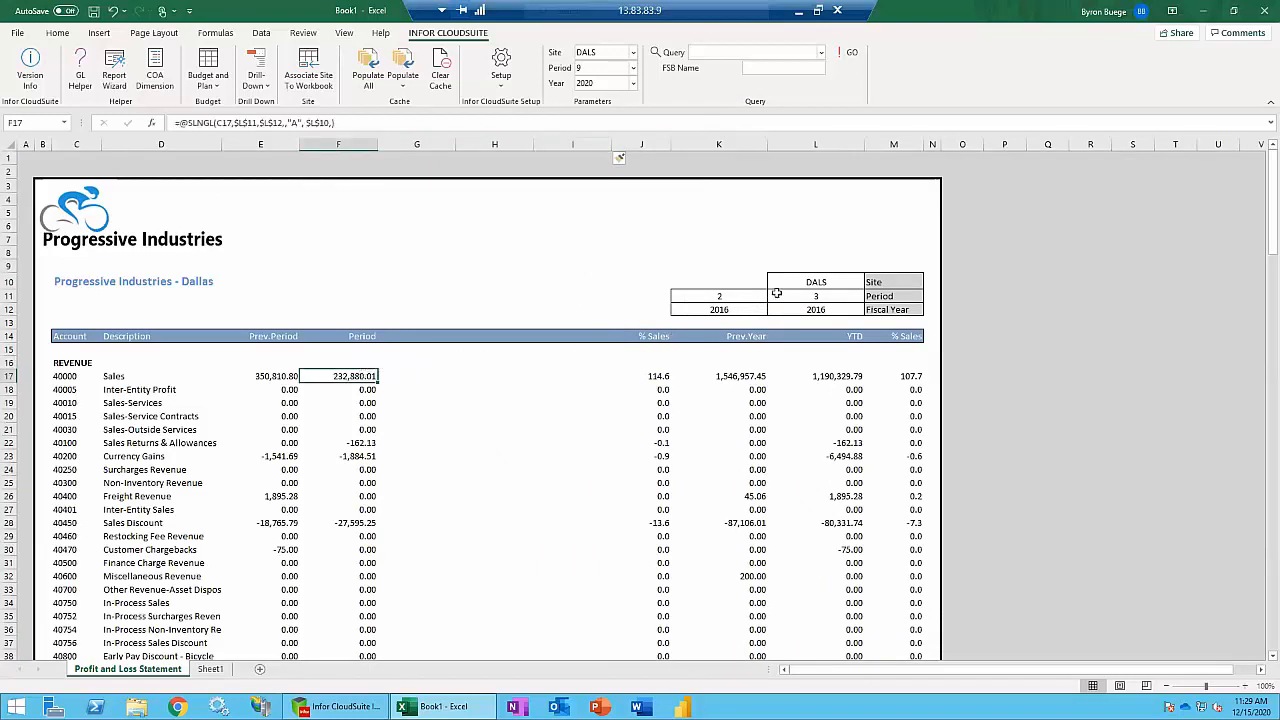
drag(792, 282, 796, 306)
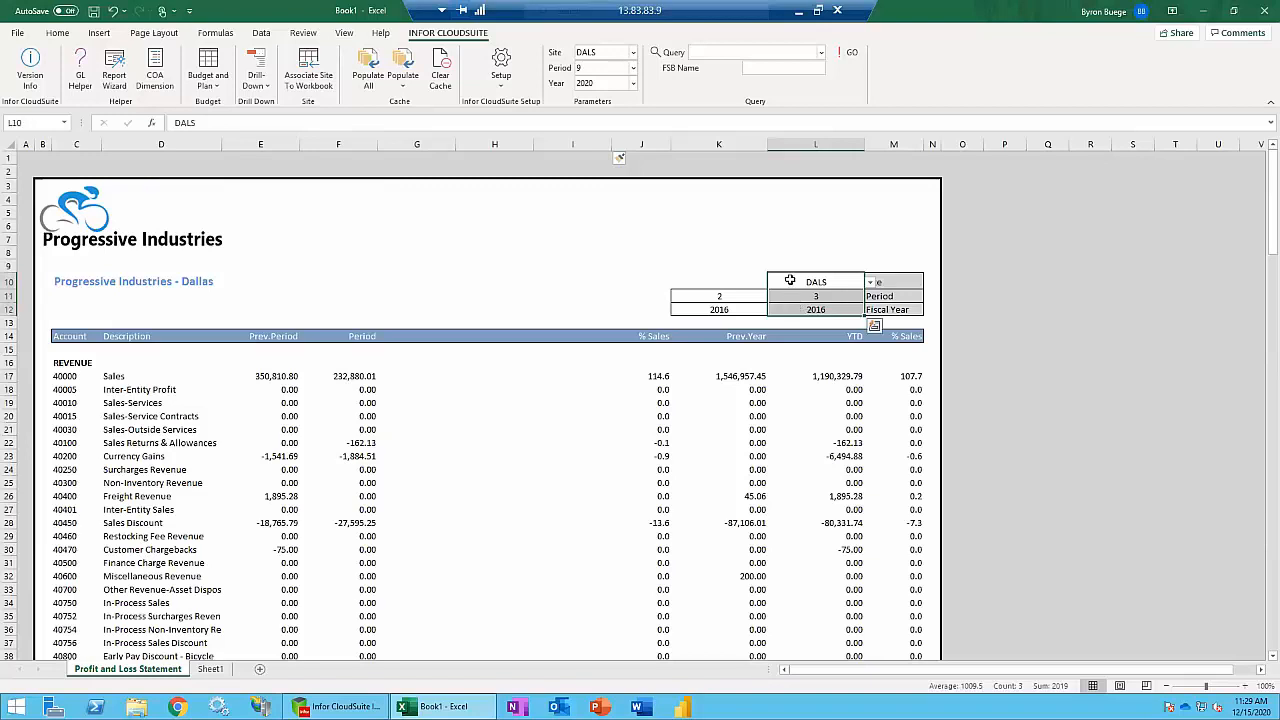
drag(769, 284, 342, 286)
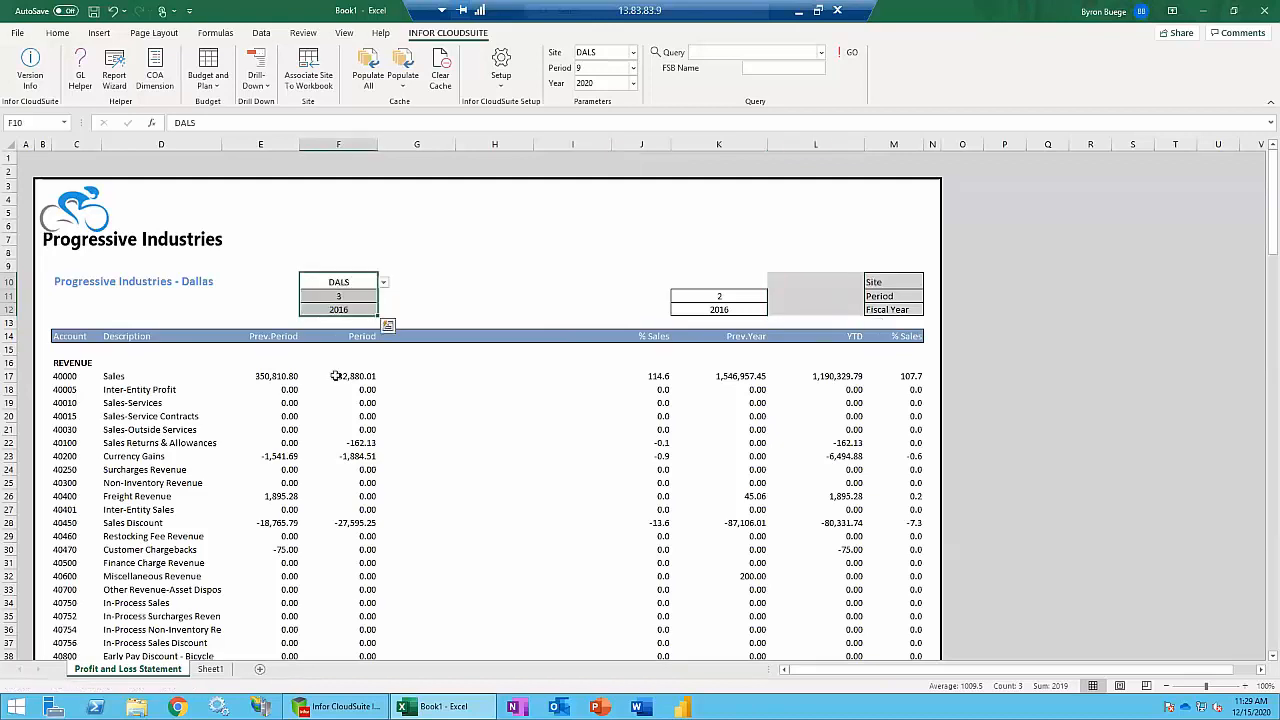
click(349, 419)
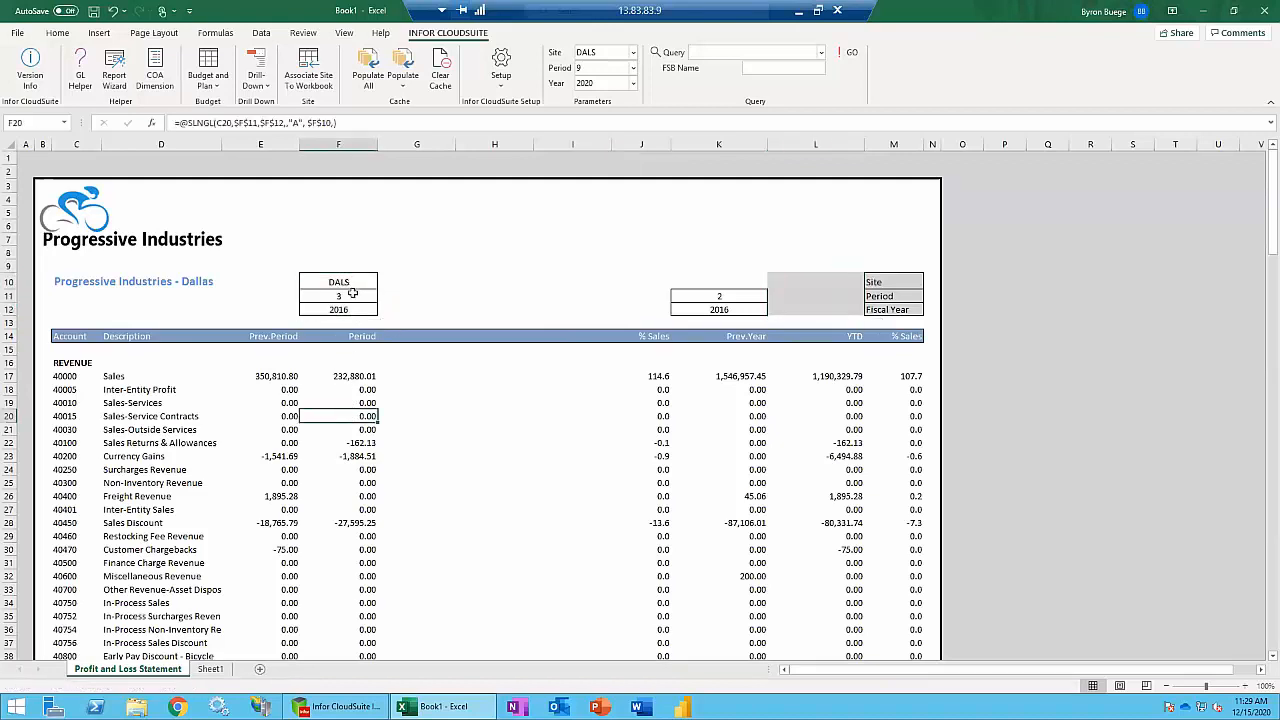
Copy the parameters, Period heading and Sales formula in F10:F17 into the three new columns G, H and I.
drag(351, 281, 357, 375)
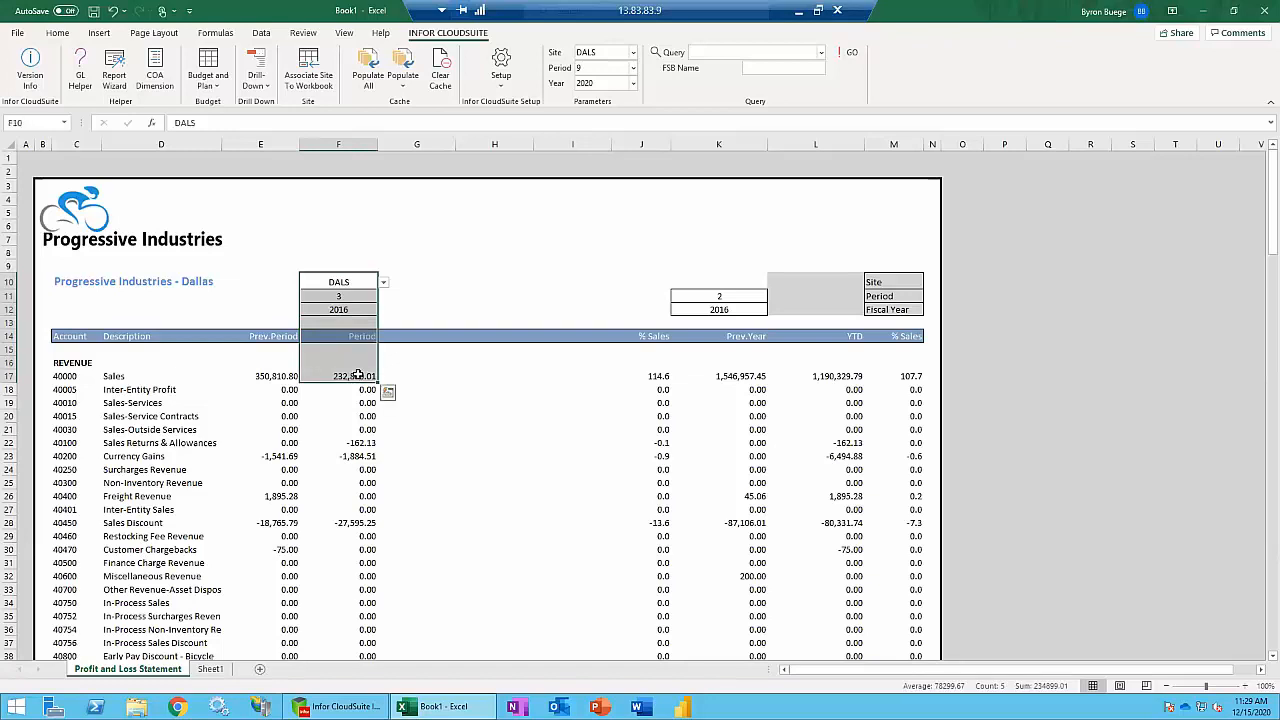
key(ctrl+c)
key(Right)
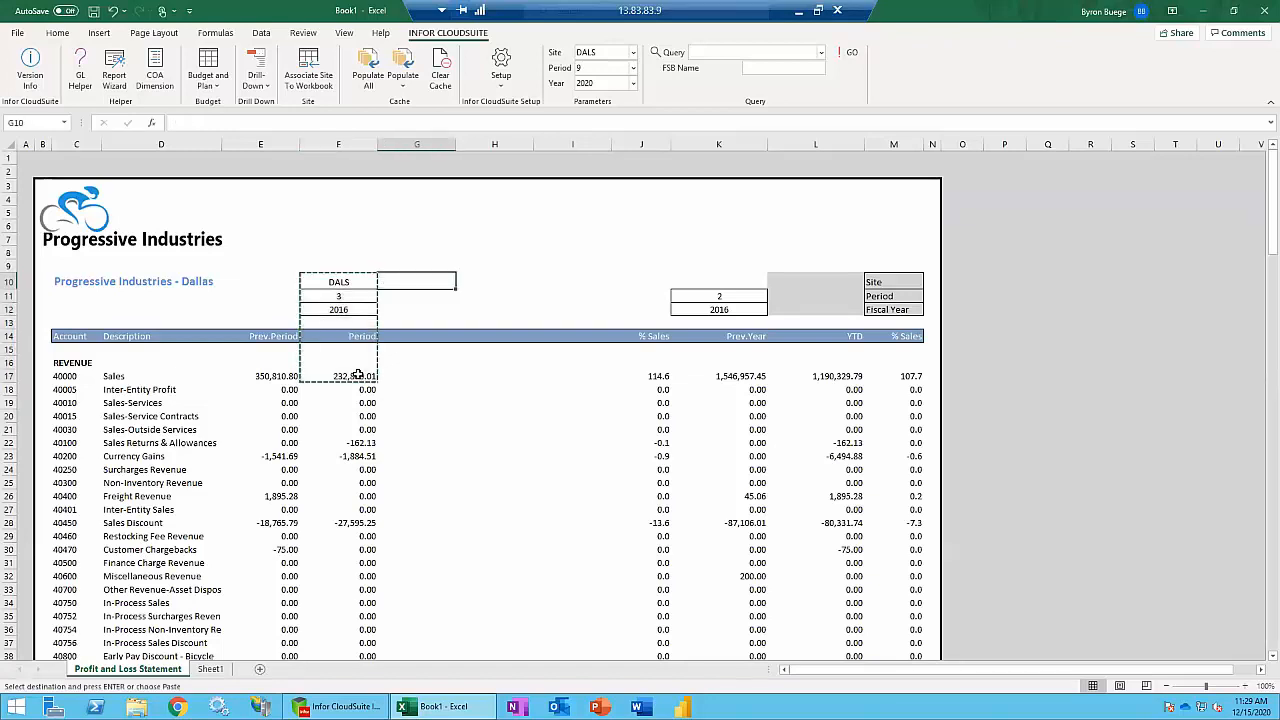
key(ctrl+v)
key(Right)
key(ctrl+v)
key(Right)
key(ctrl+v)
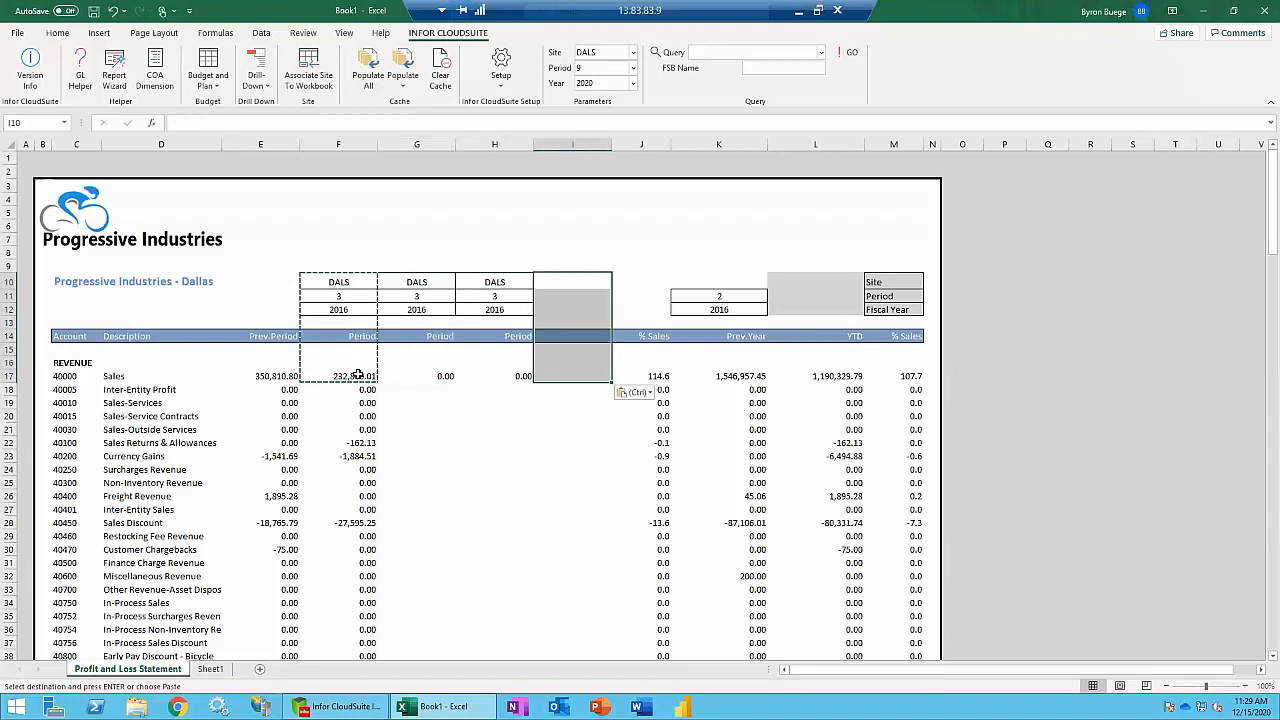
Set the period parameters above the four Period columns to 1, 2, 3 and 4.
key(Left)
key(Left)
key(Left)
key(Down)
text(1)
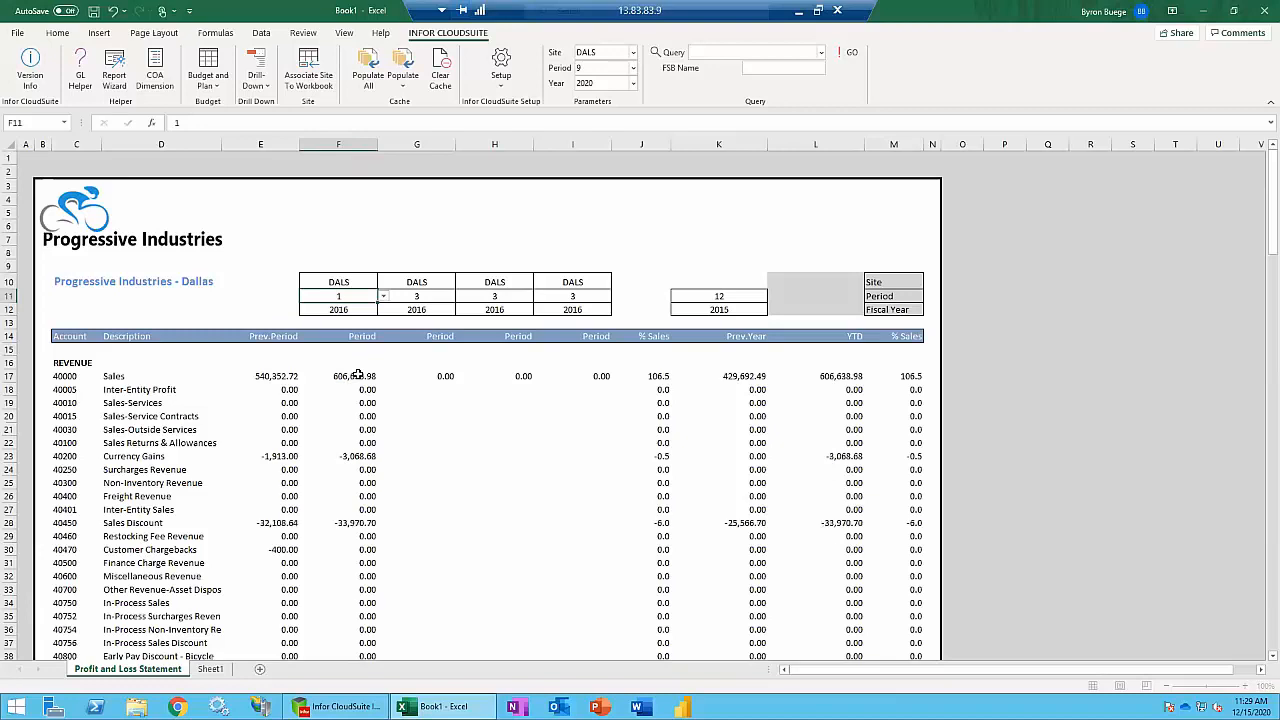
key(Right)
text(2)
key(Right)
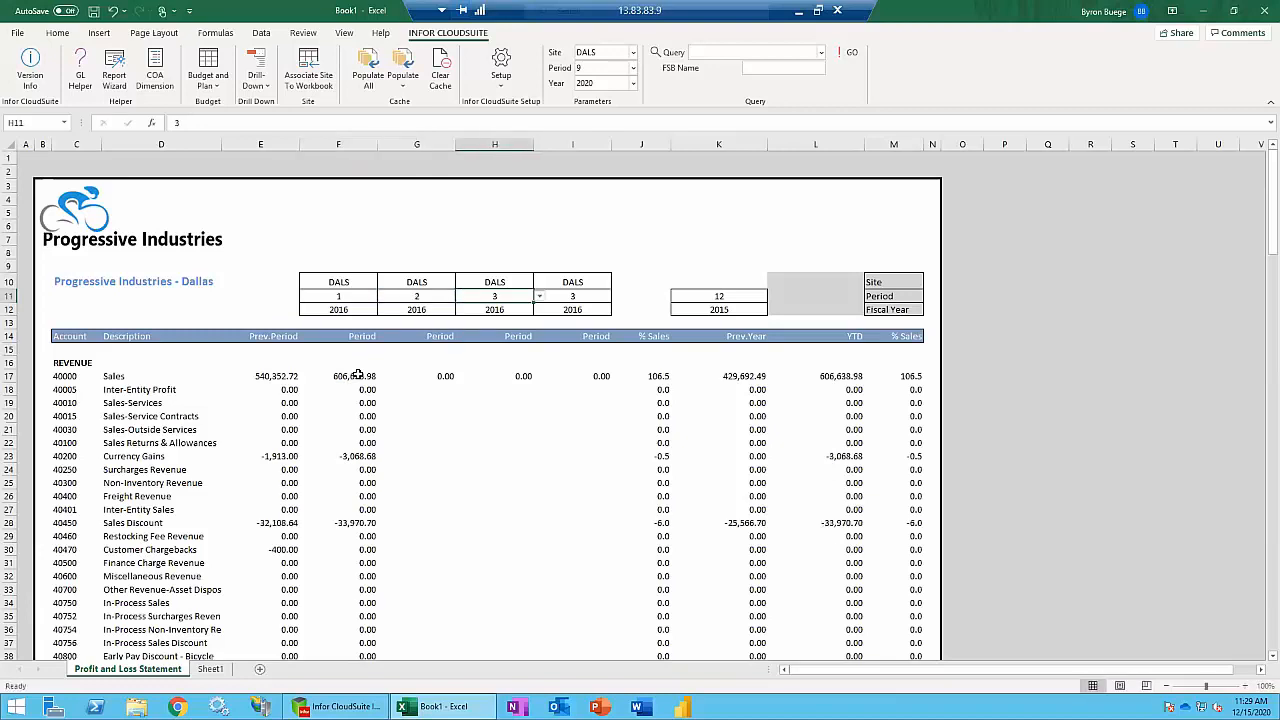
text(3)
key(Right)
text(4)
key(Return)
key(Left)
key(Left)
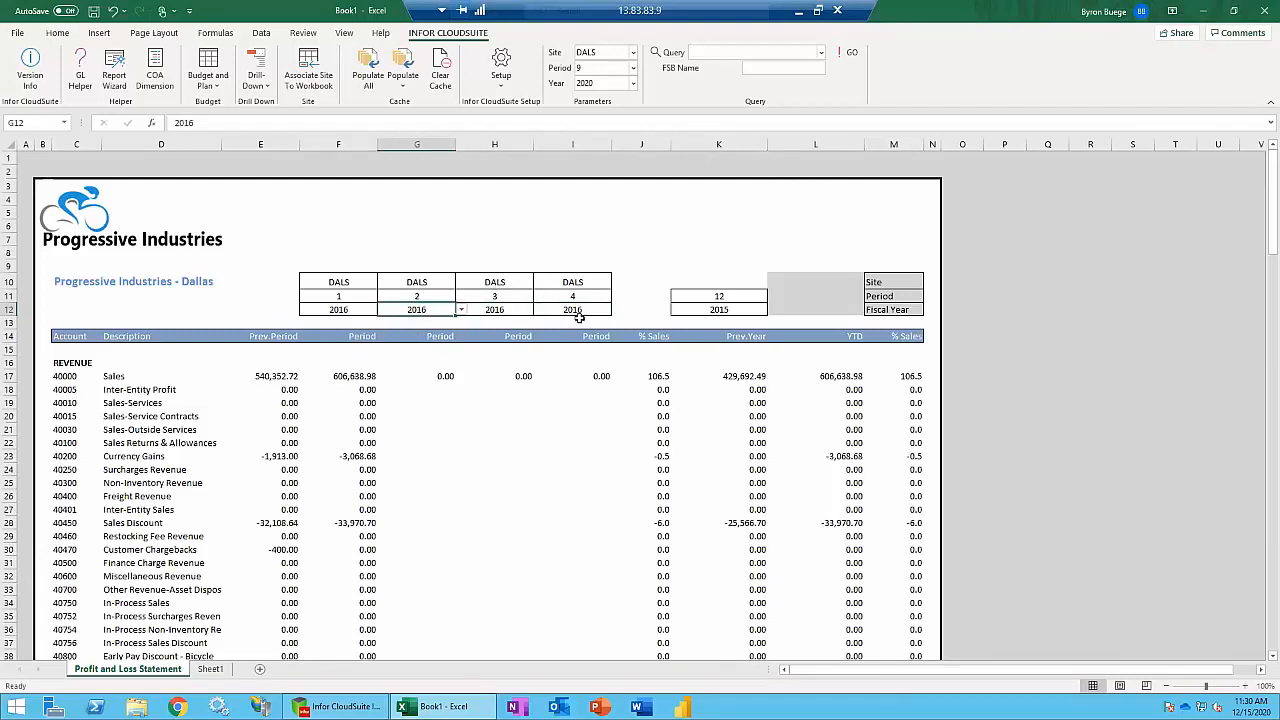
Inspect the cell references in the first Period column's Sales formula in F17.
click(341, 378)
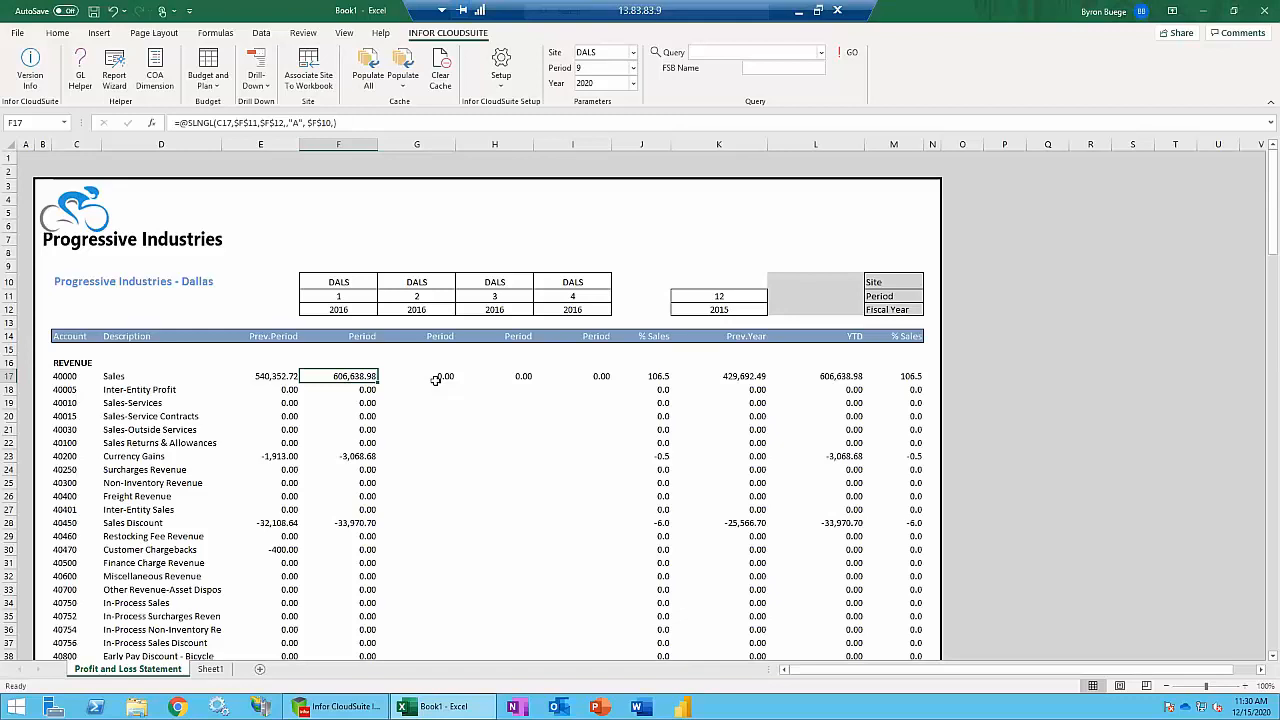
key(F2)
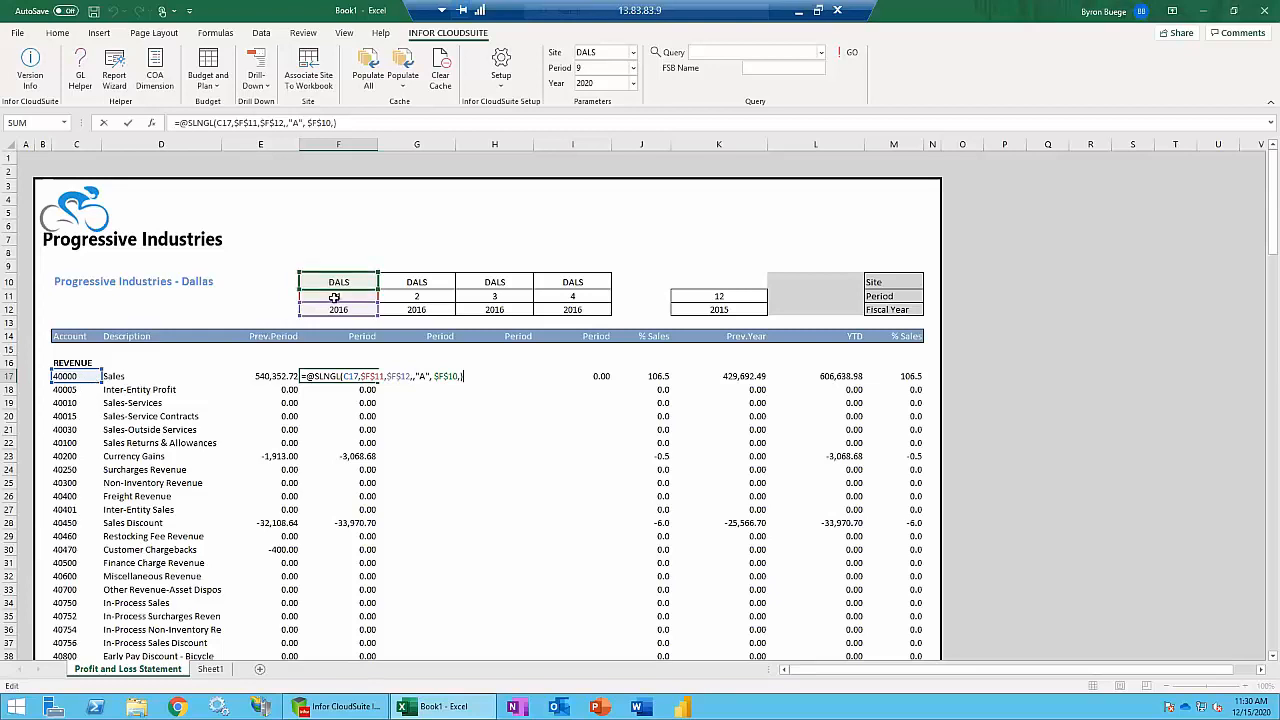
key(Escape)
key(Right)
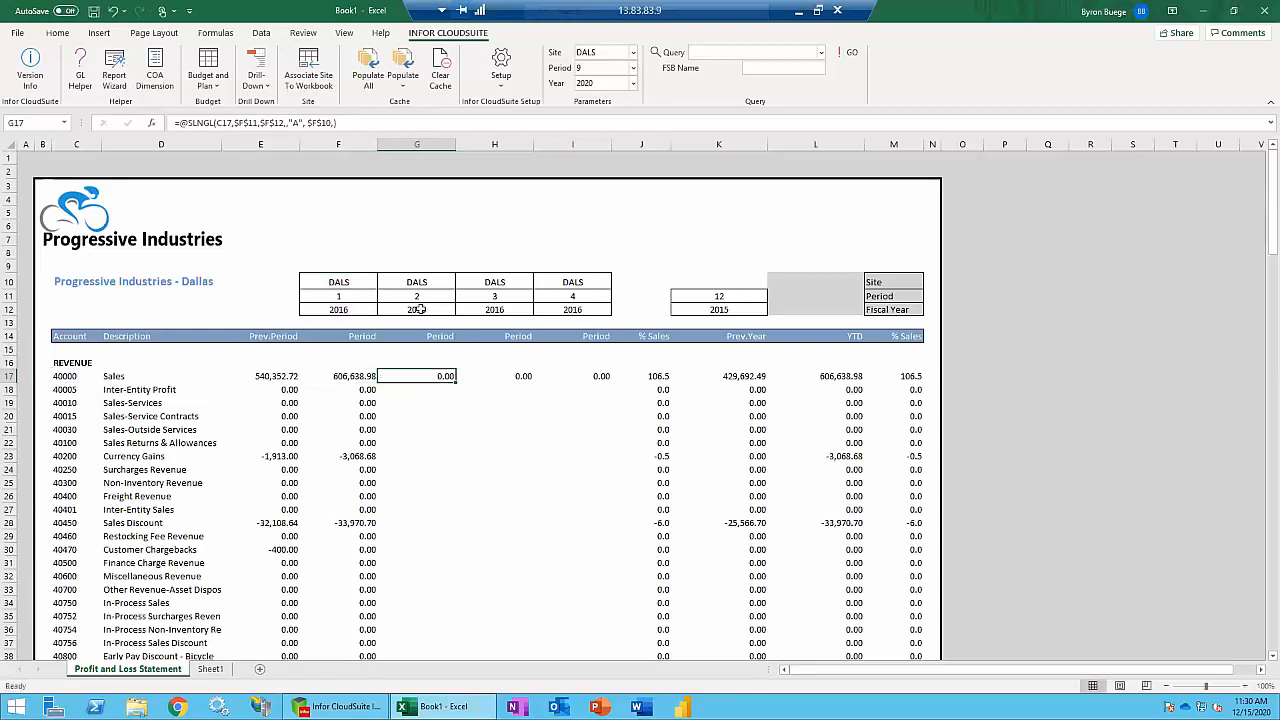
Change the account reference in the second Period column's Sales formula in G17 to C17.
key(F2)
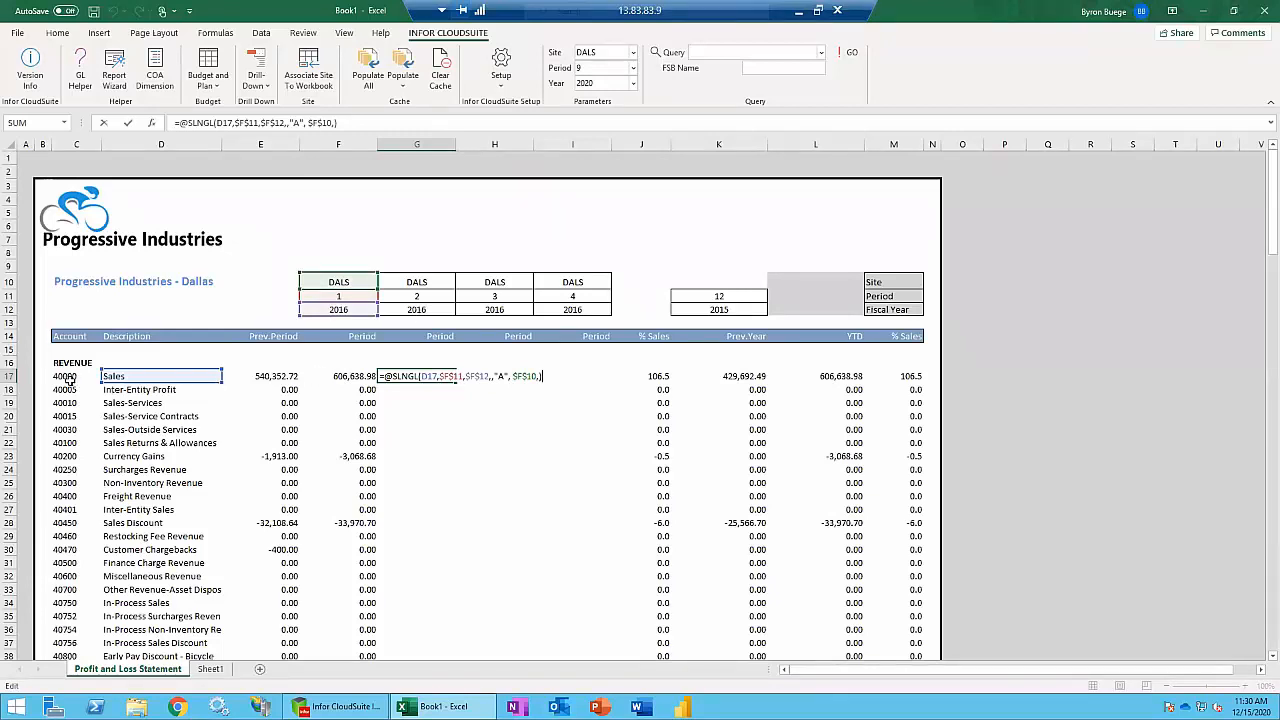
click(422, 376)
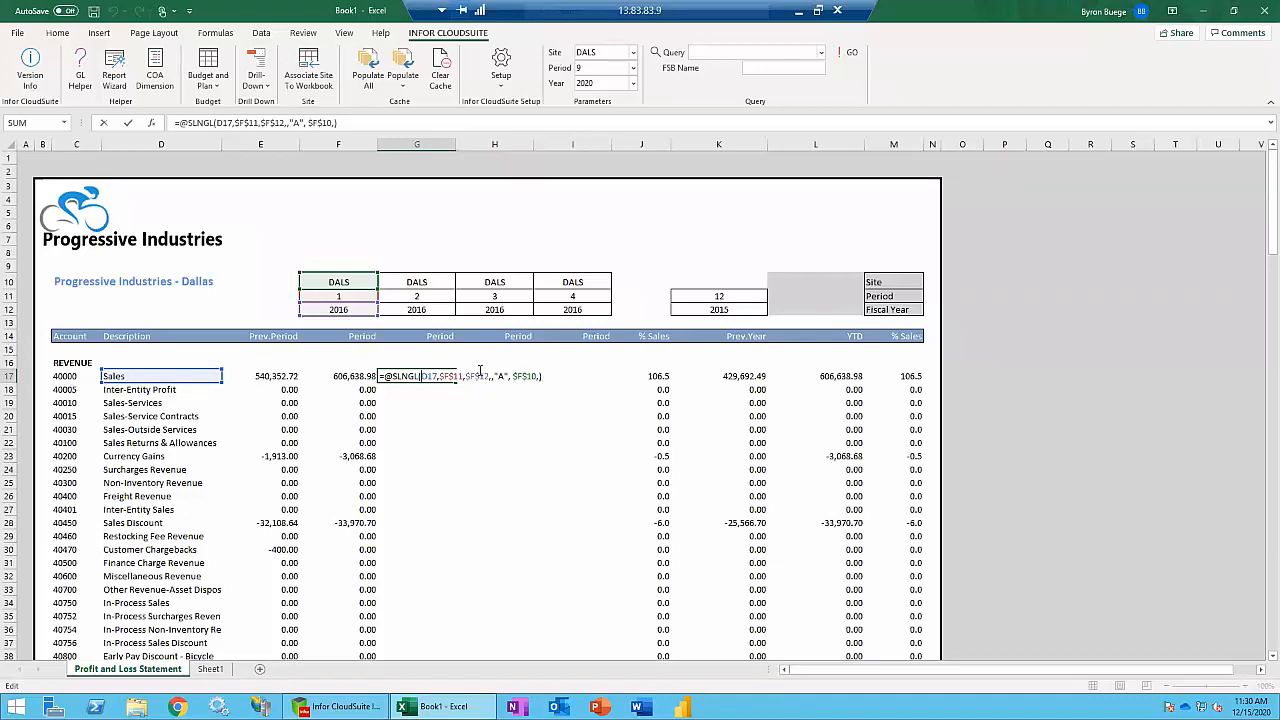
key(Delete)
key(Delete)
key(Delete)
text(c17)
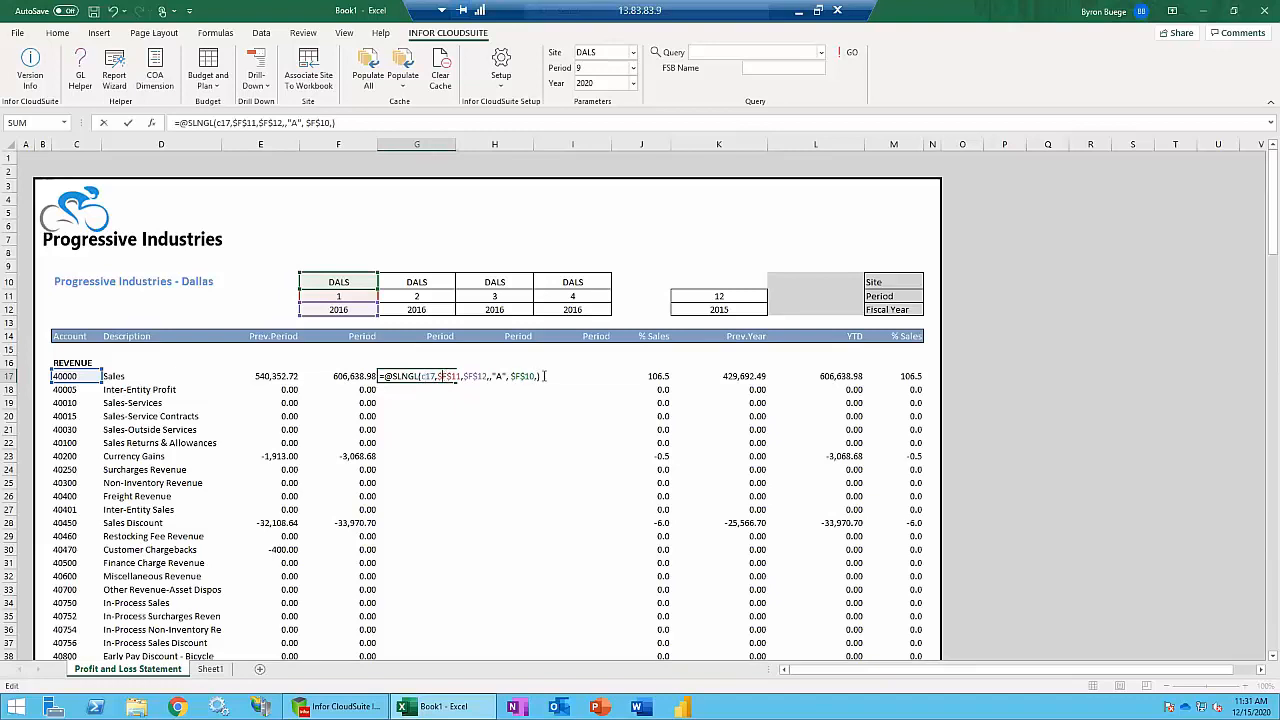
Change the period and year references in the G17 formula to G$11 and G$12, leaving only the rows anchored.
key(F4)
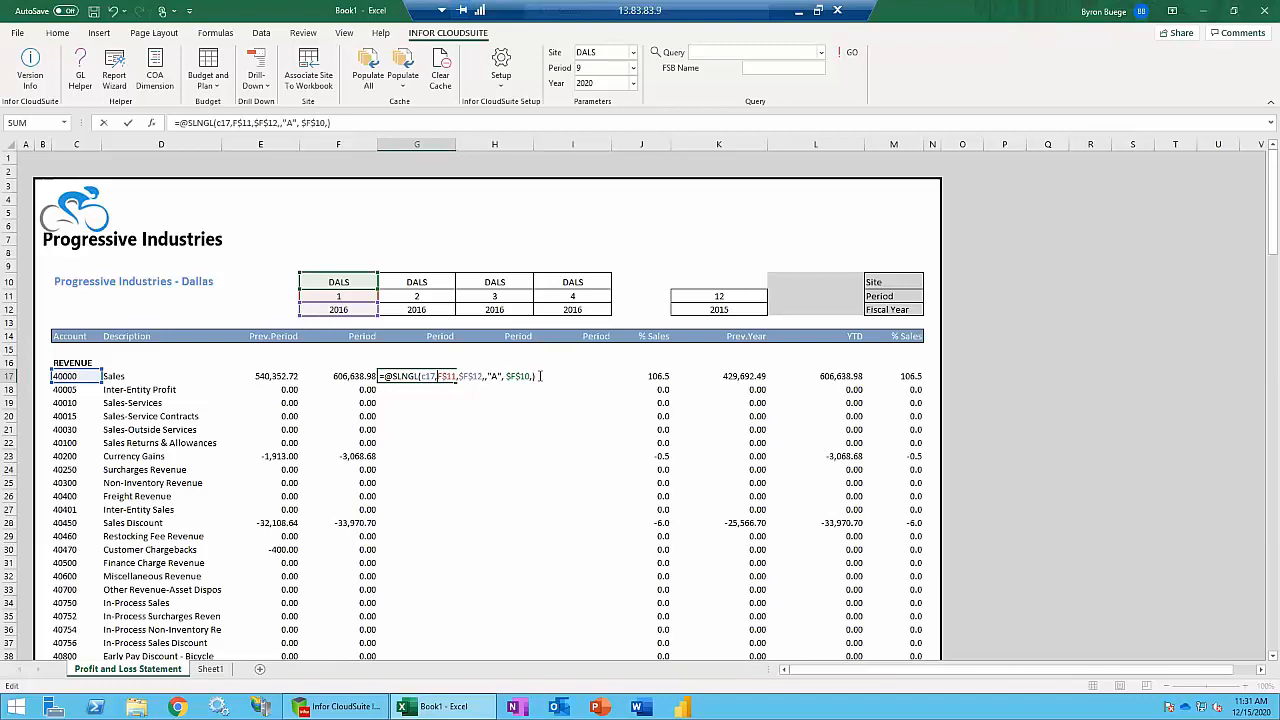
text(g)
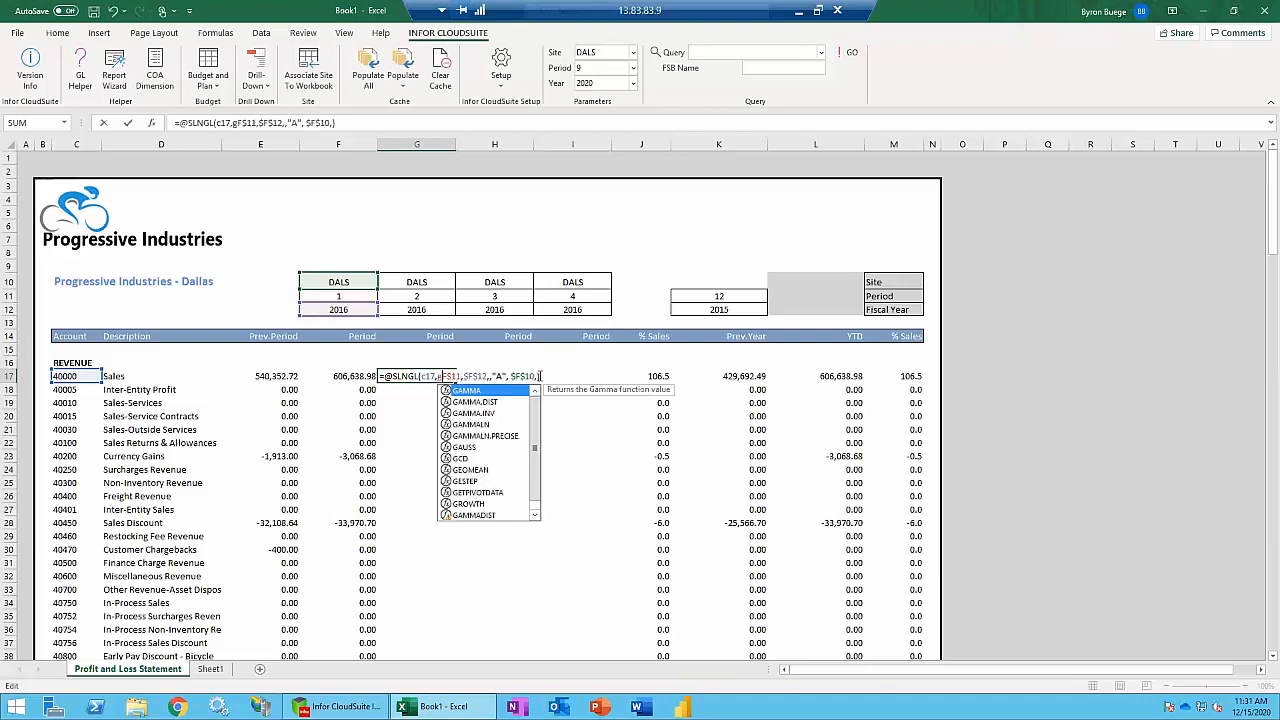
key(Right)
key(Right)
key(Right)
key(F4)
text(g)
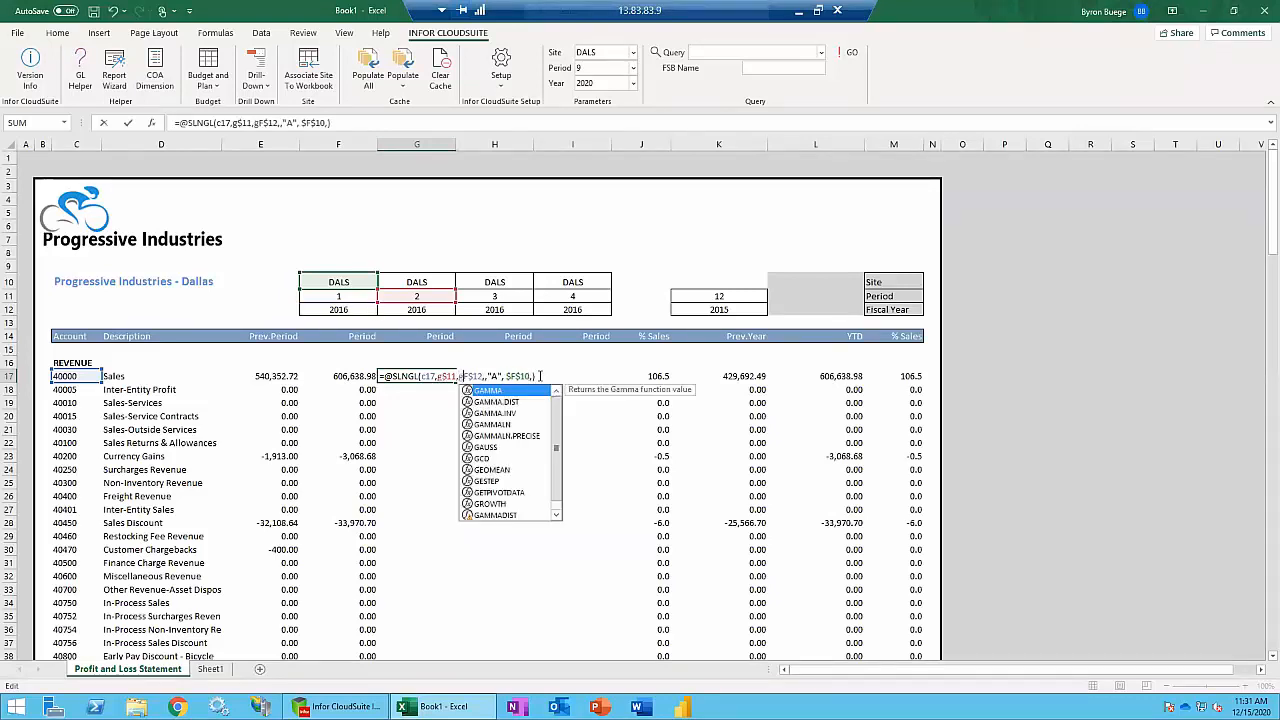
key(Delete)
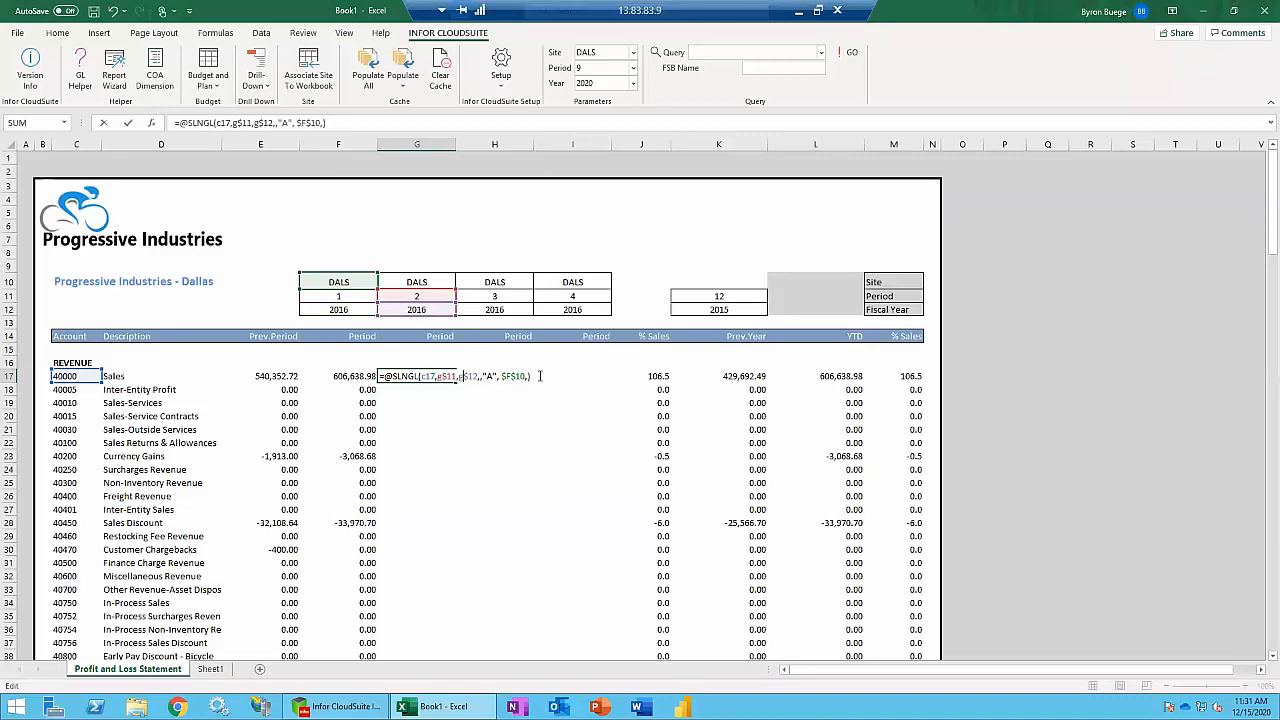
Change the site reference in the G17 formula to G$10 with only the row anchored.
key(Right)
key(Right)
key(Right)
key(Right)
key(Right)
key(Right)
key(Delete)
text(g)
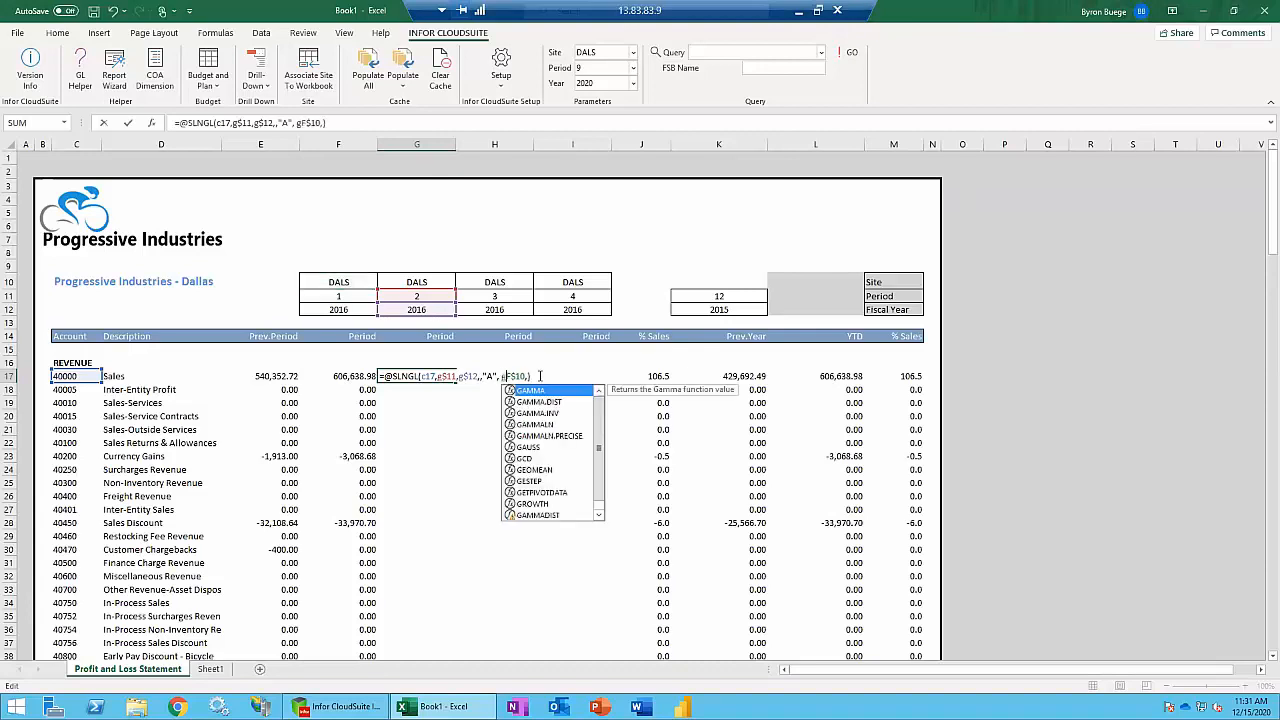
key(Delete)
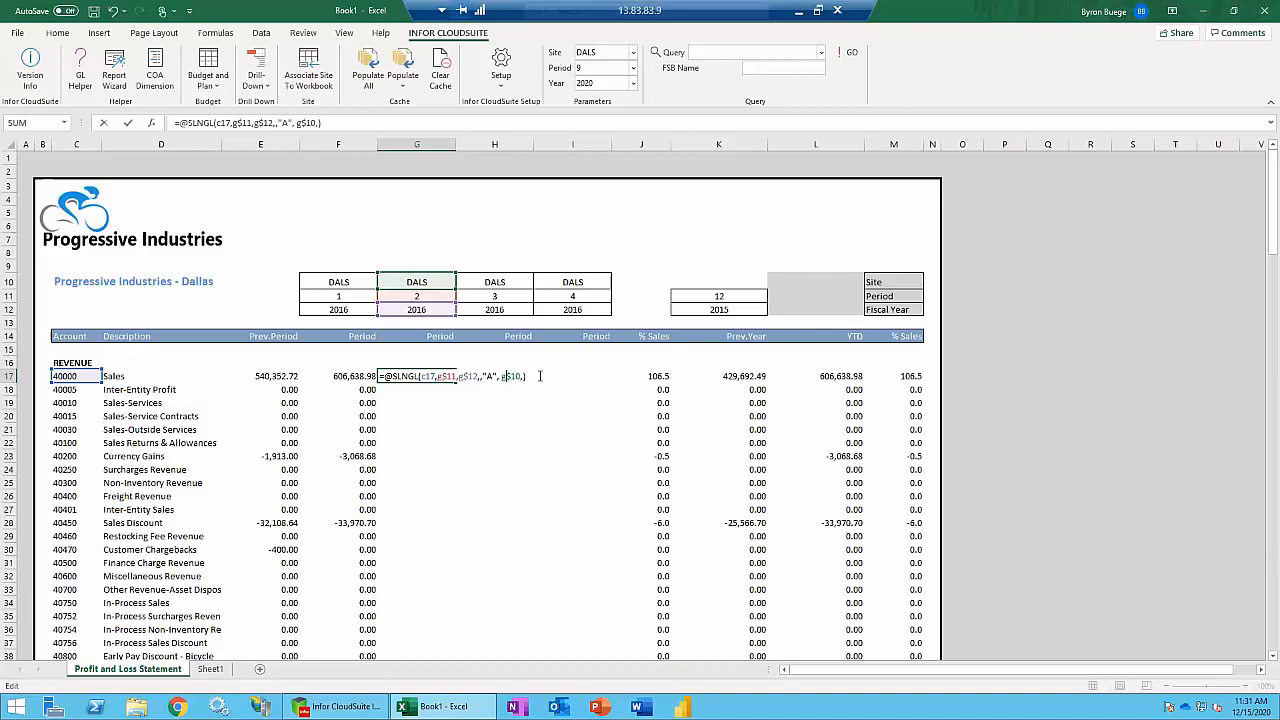
Anchor the account column in the G17 formula as $C17 and commit the formula.
click(420, 376)
text($)
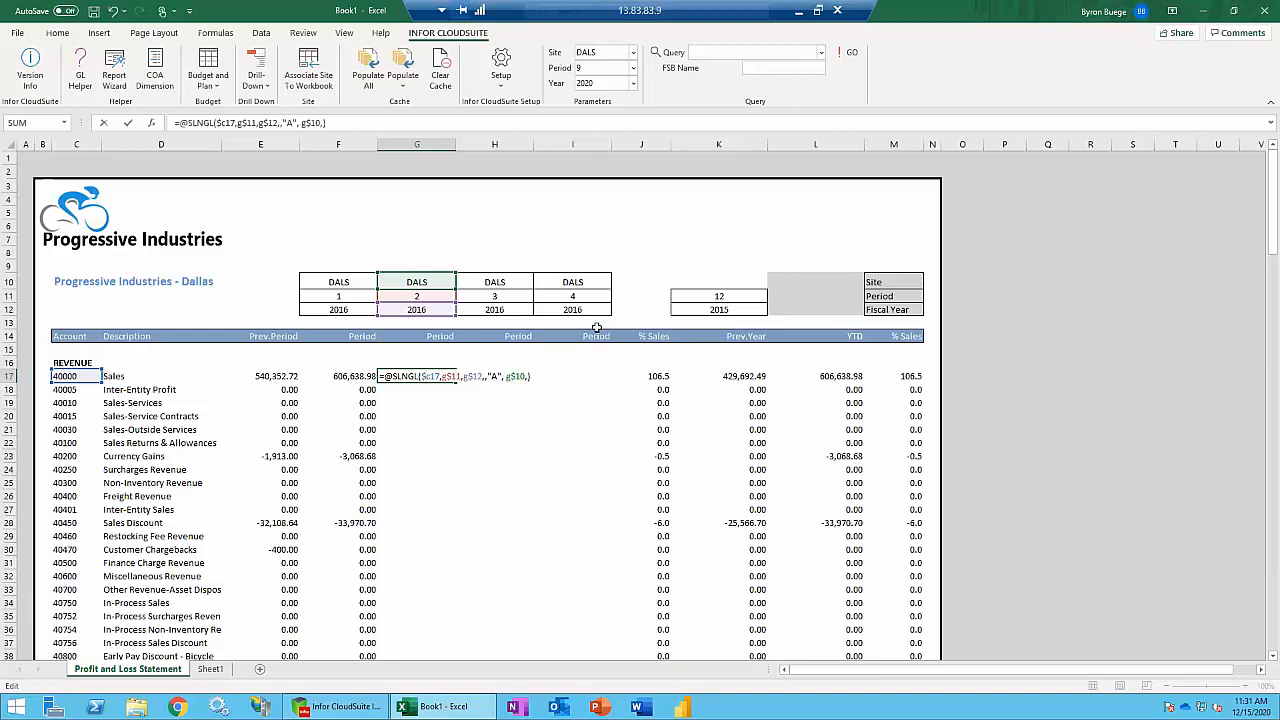
key(Return)
key(Up)
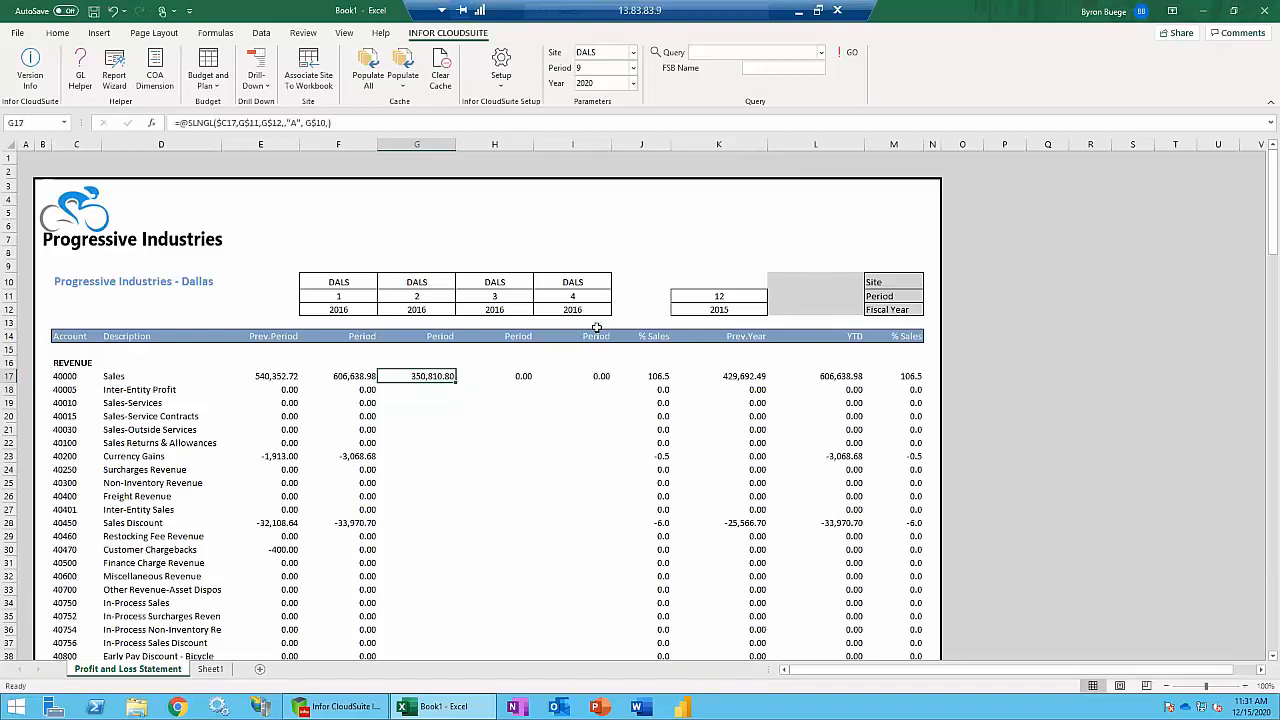
Copy the Sales formula from G17 into H17 and I17 for the third and fourth Period columns.
key(ctrl+c)
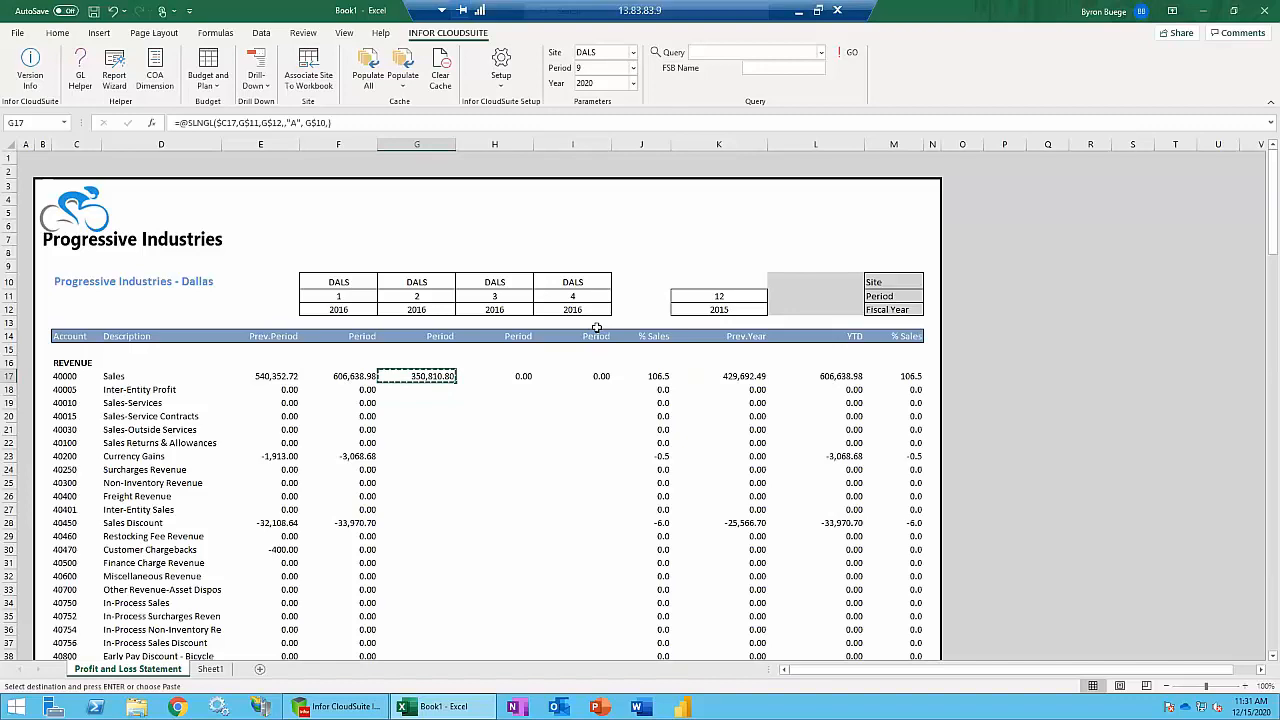
key(Right)
key(ctrl+v)
key(Right)
key(ctrl+v)
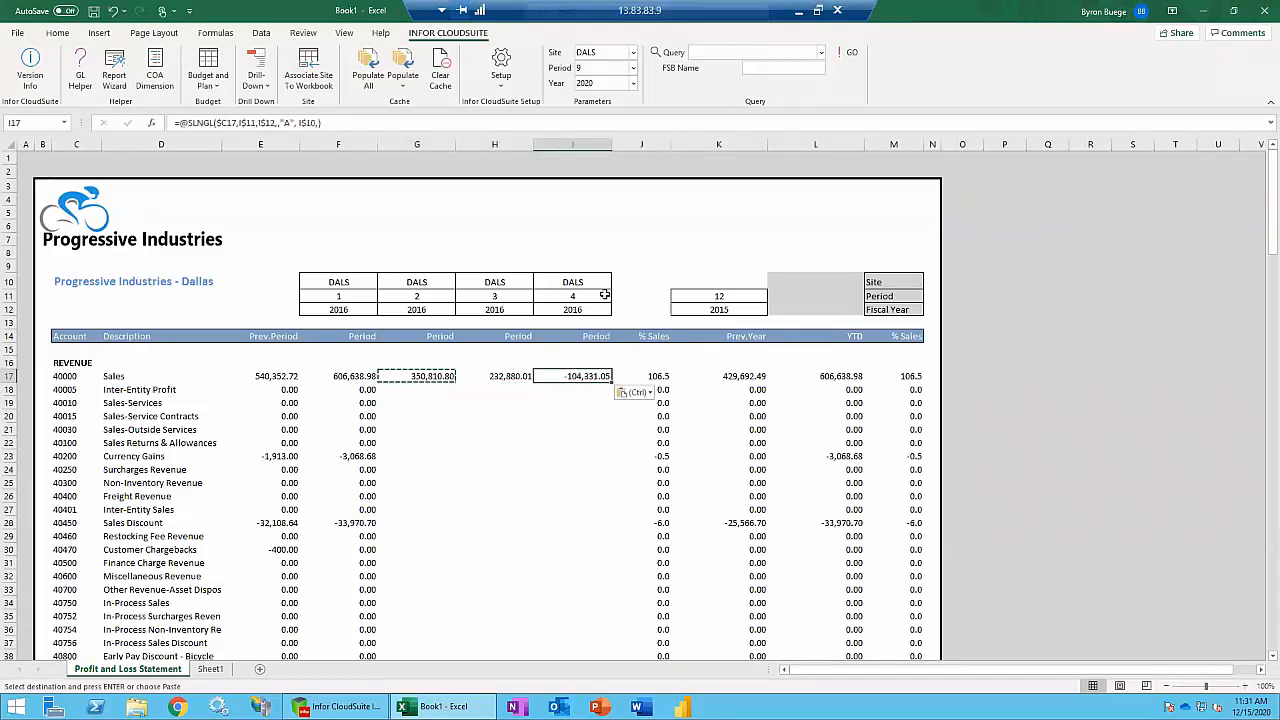
key(Escape)
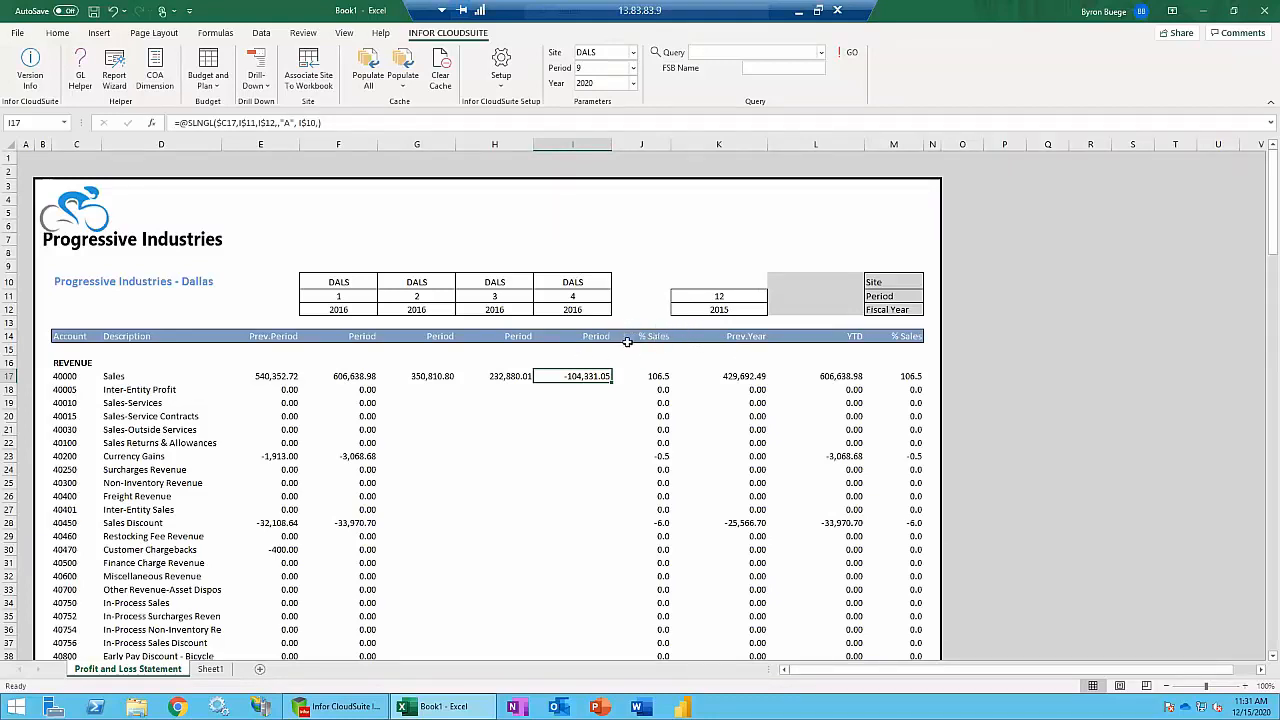
Set the second Period column's period in G11 to 1 and its year in G12 to 2015, and check the Sales amount against the first column.
click(419, 297)
click(462, 298)
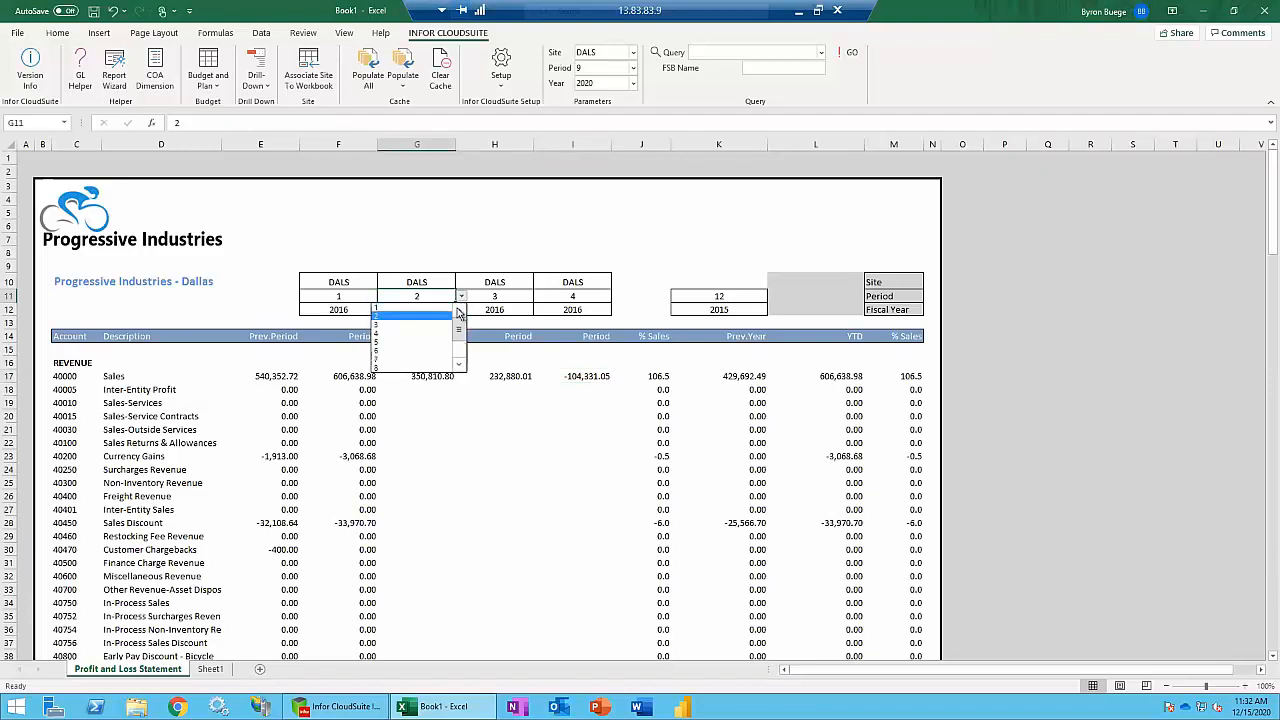
click(426, 309)
click(437, 311)
click(459, 312)
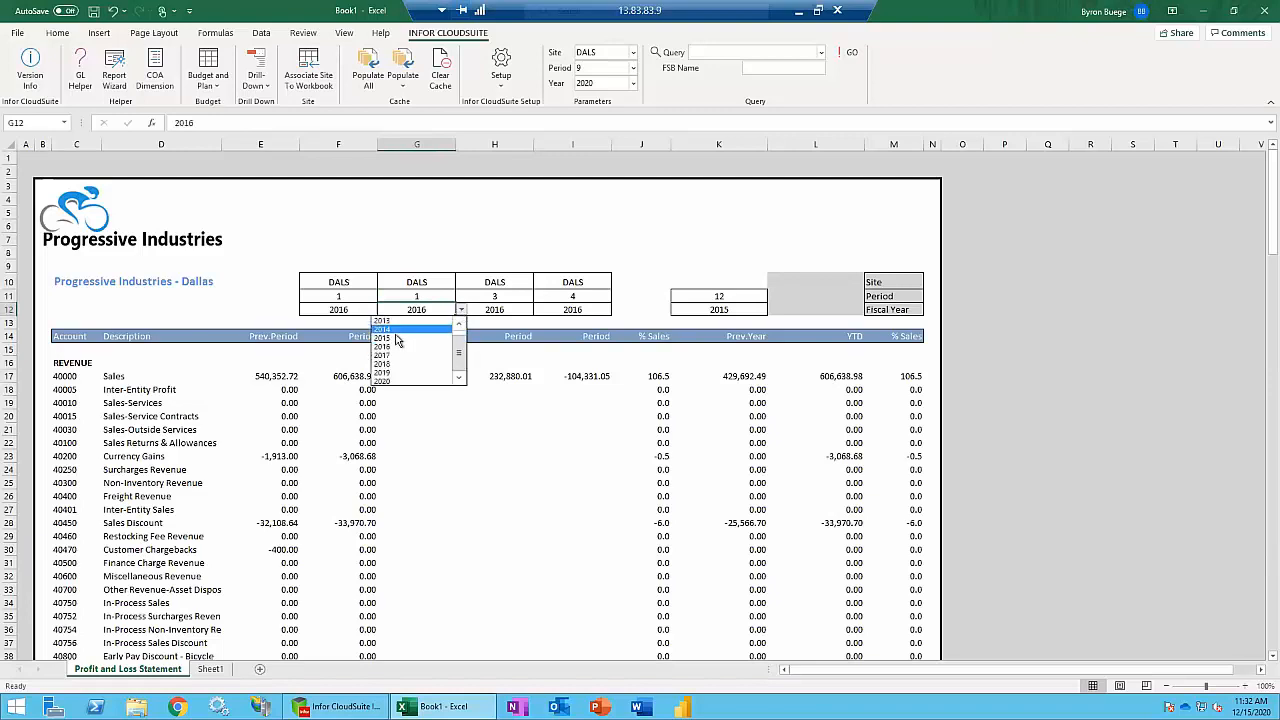
click(400, 342)
click(416, 376)
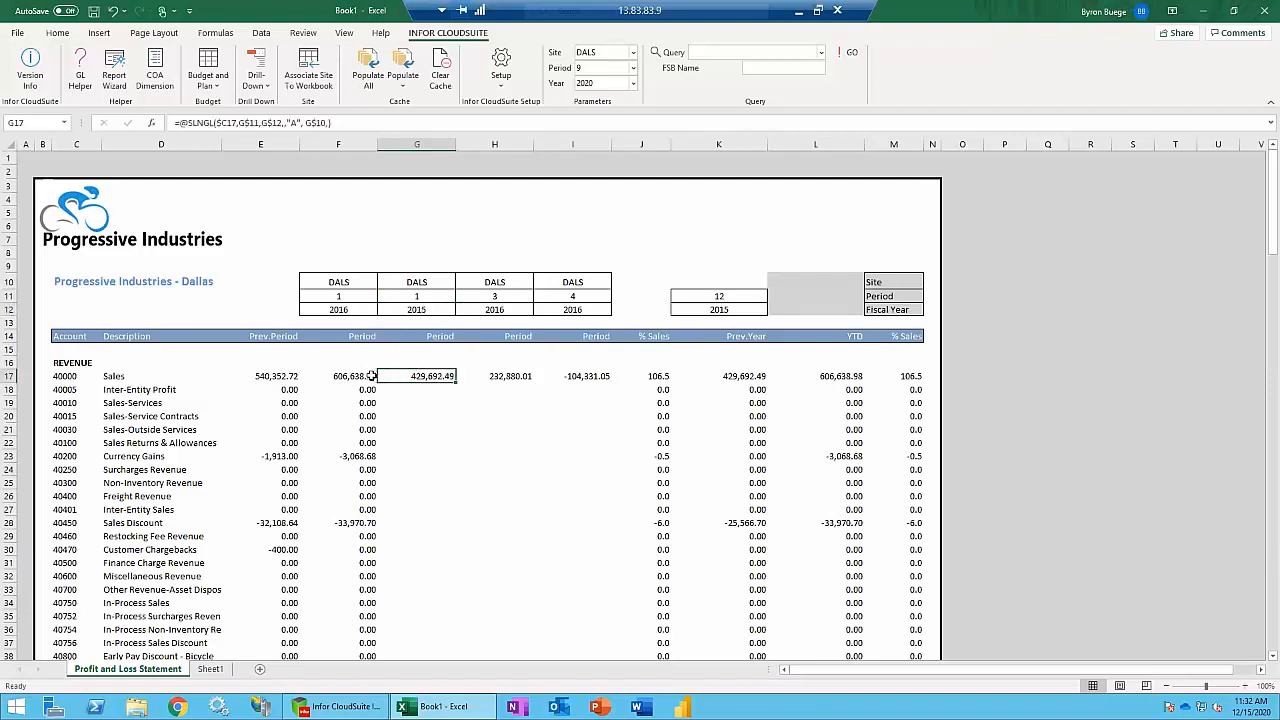
key(Left)
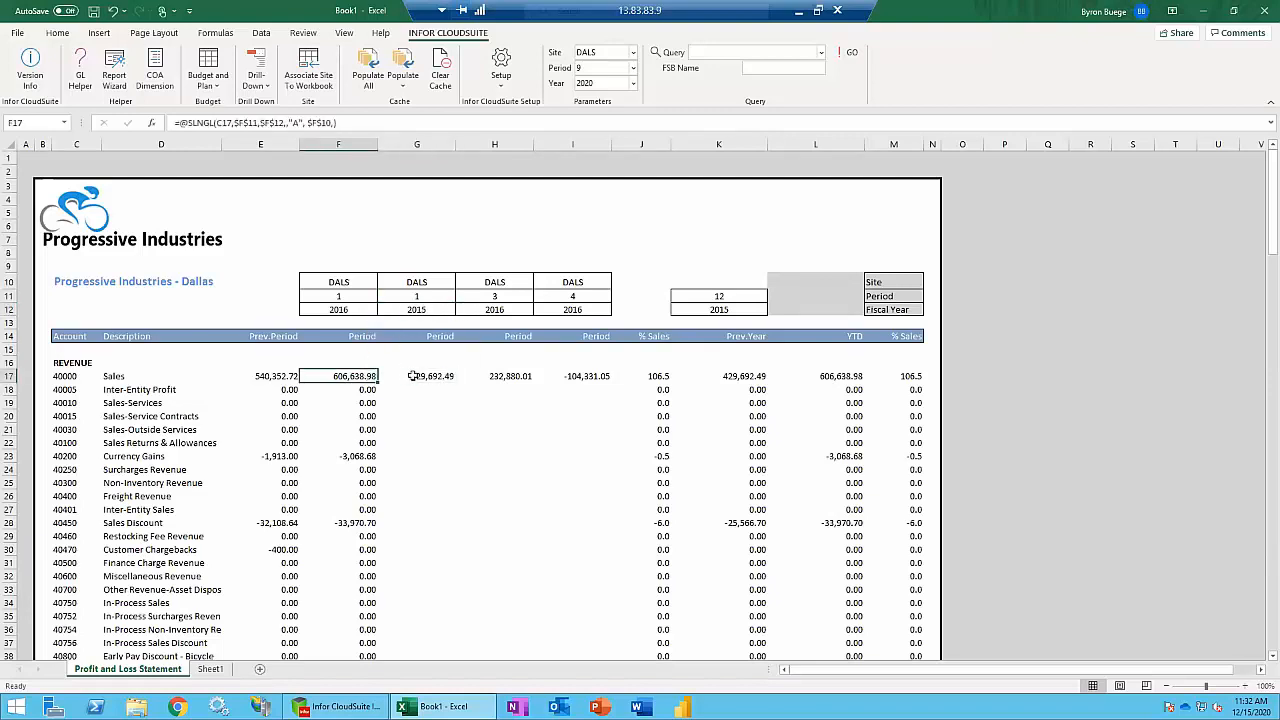
Compare the fiscal year parameters in F12, G12 and H12 across the first three Period columns.
click(440, 310)
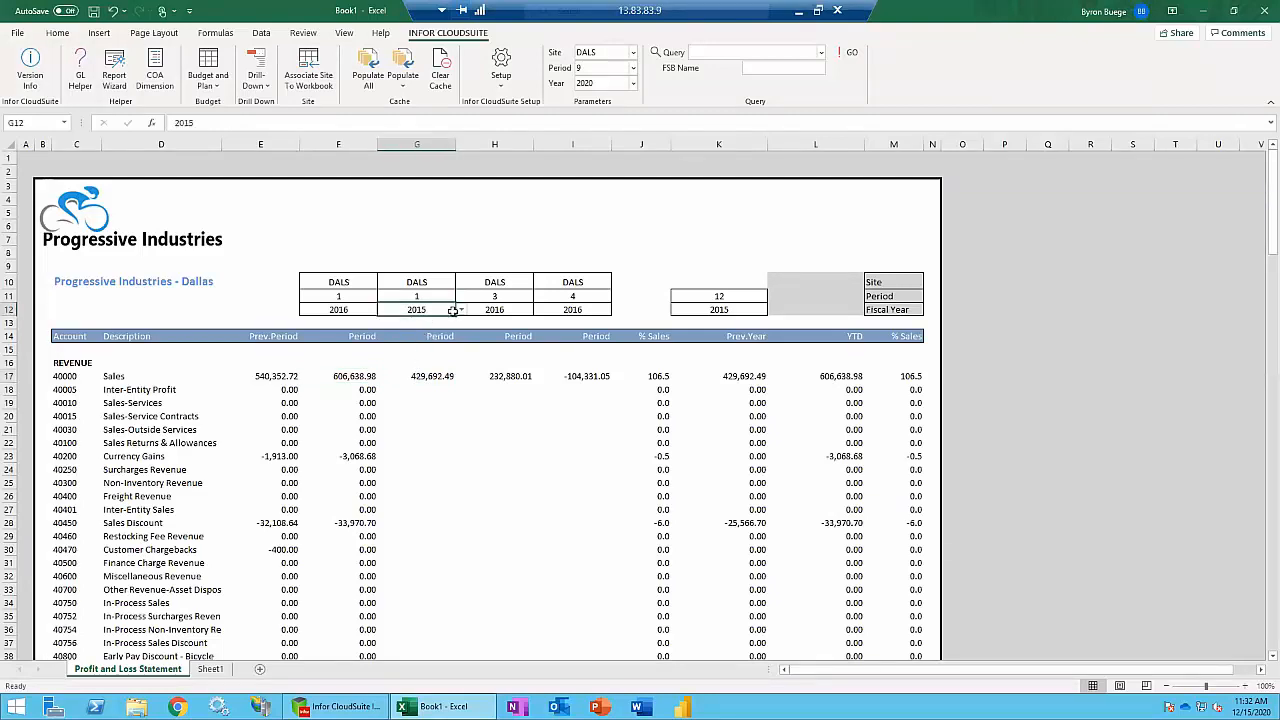
click(338, 310)
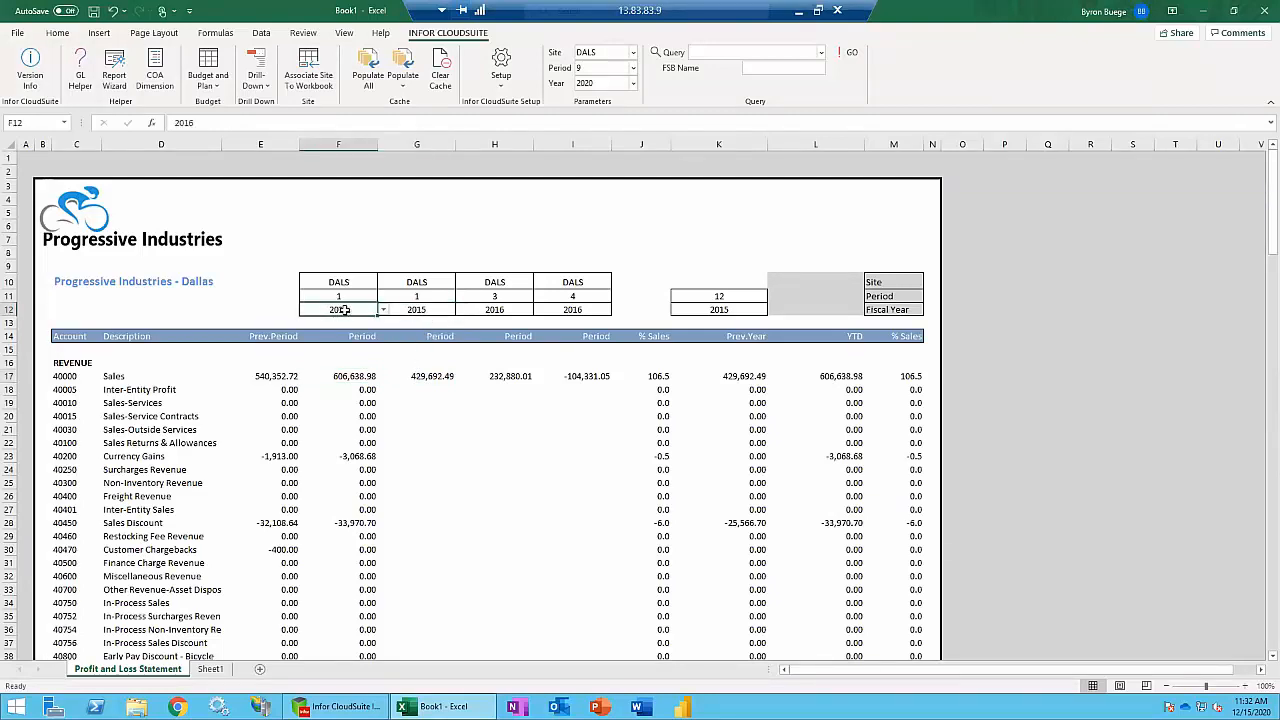
click(410, 306)
click(472, 307)
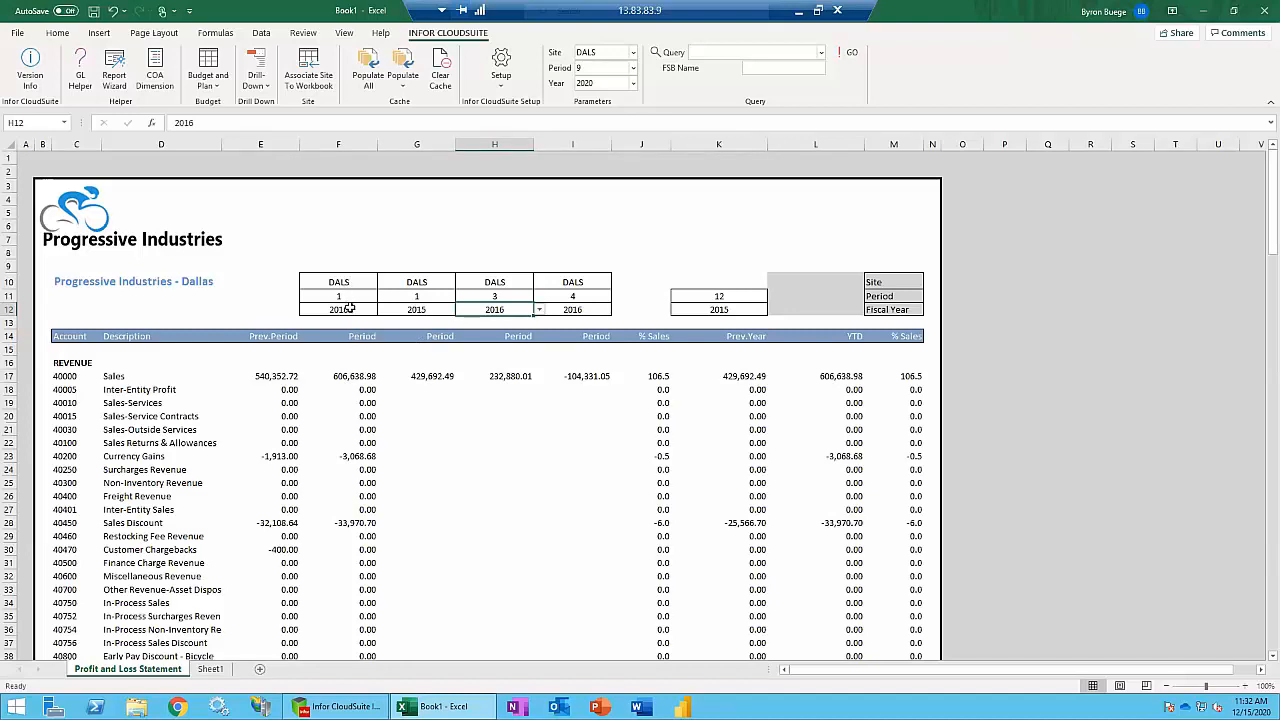
click(417, 310)
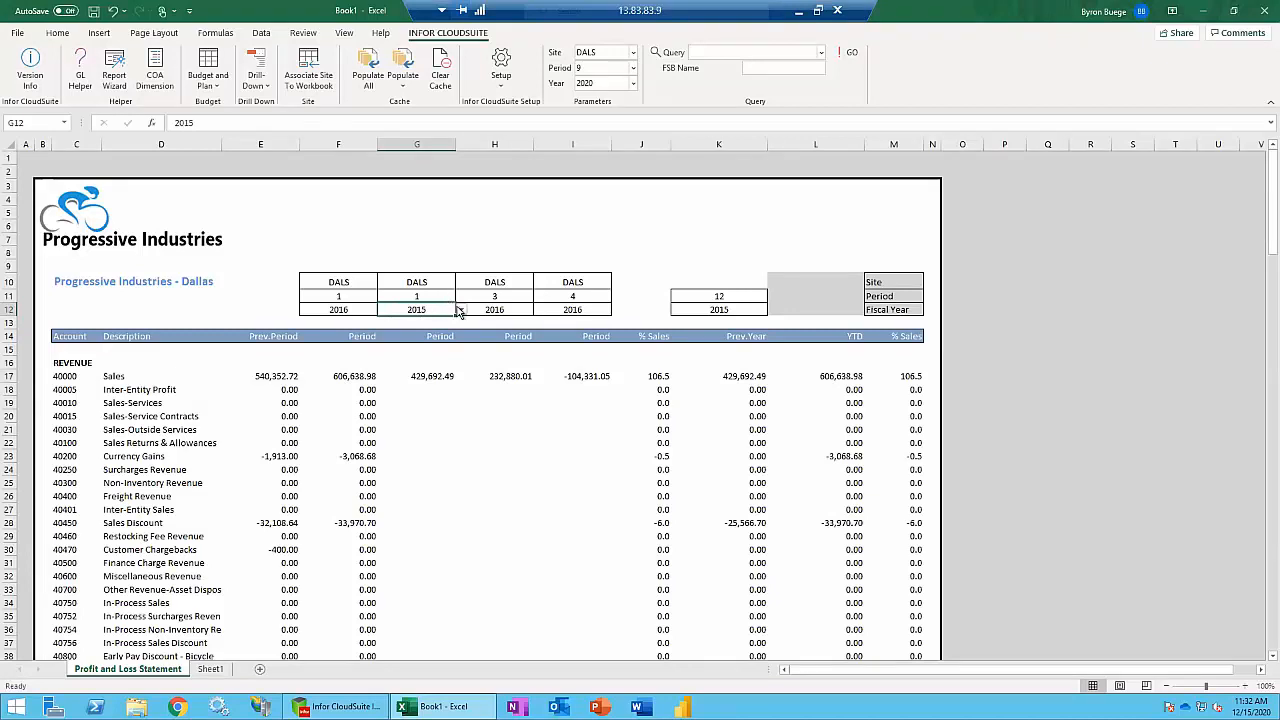
Set the second Period column's year in G12 to 2016 and its period in G11 to 2, and review the range F10:I17.
click(460, 310)
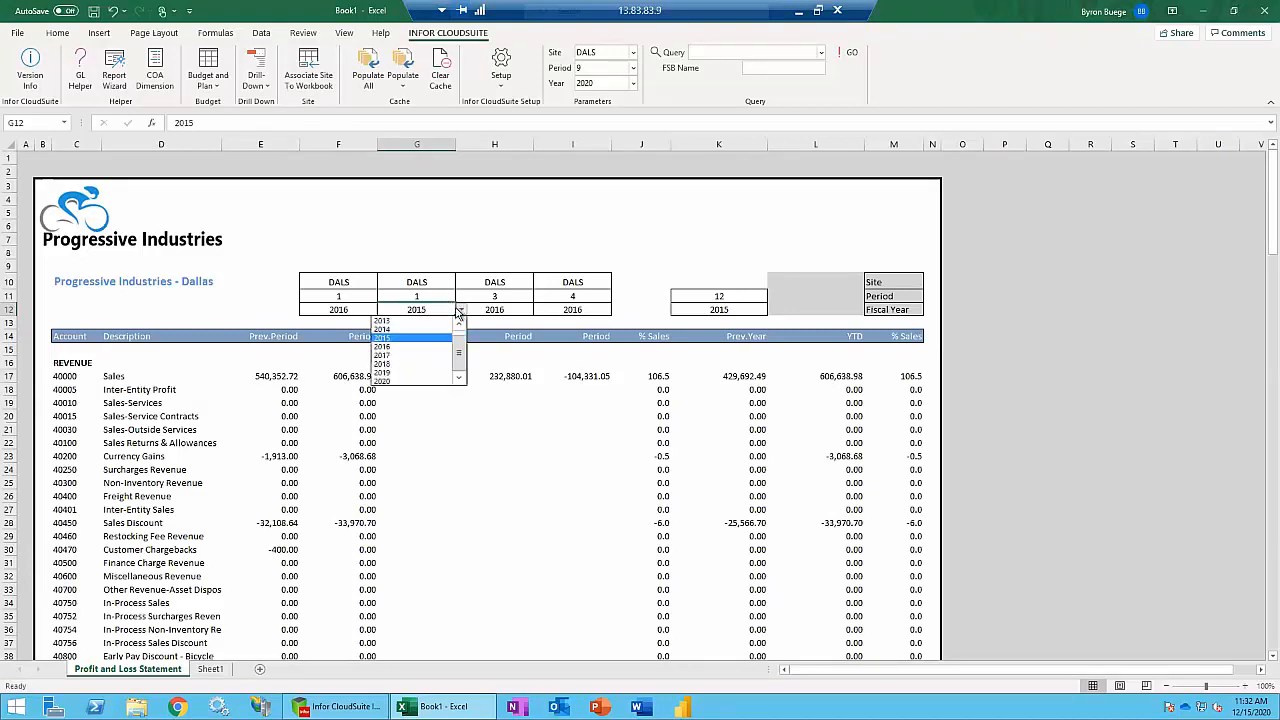
click(400, 348)
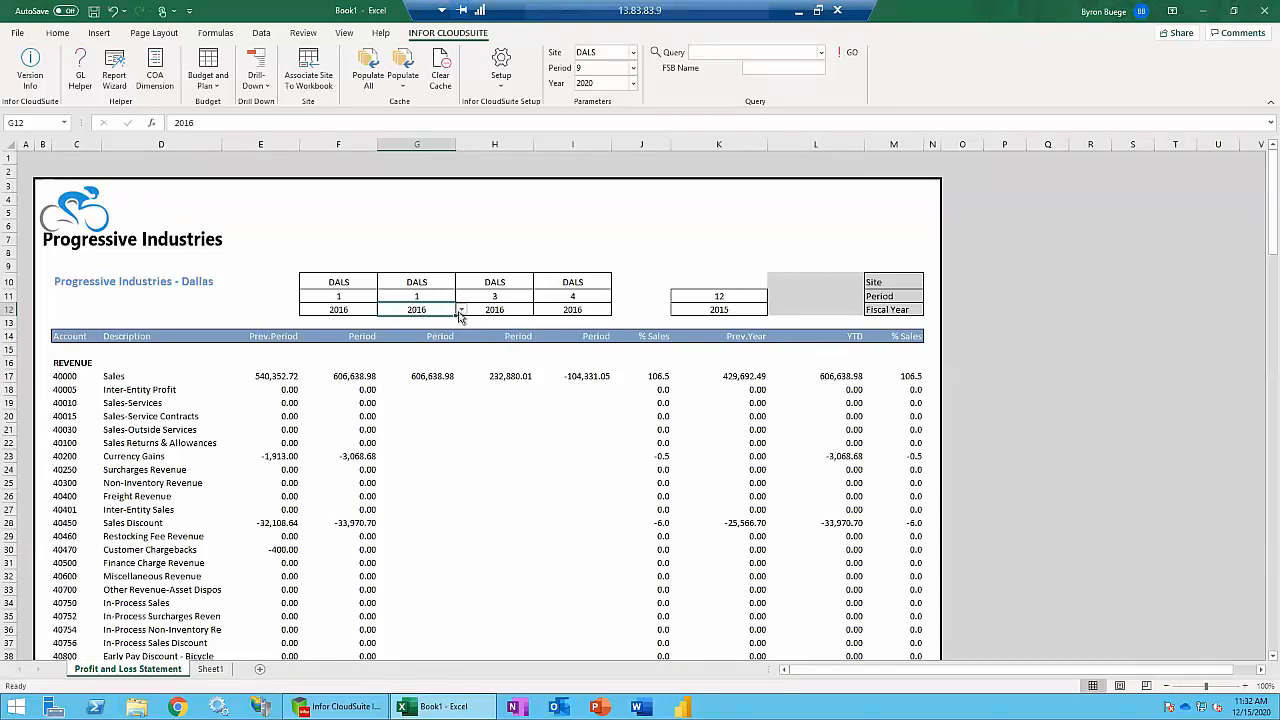
click(437, 297)
text(2)
key(Return)
drag(337, 276, 590, 378)
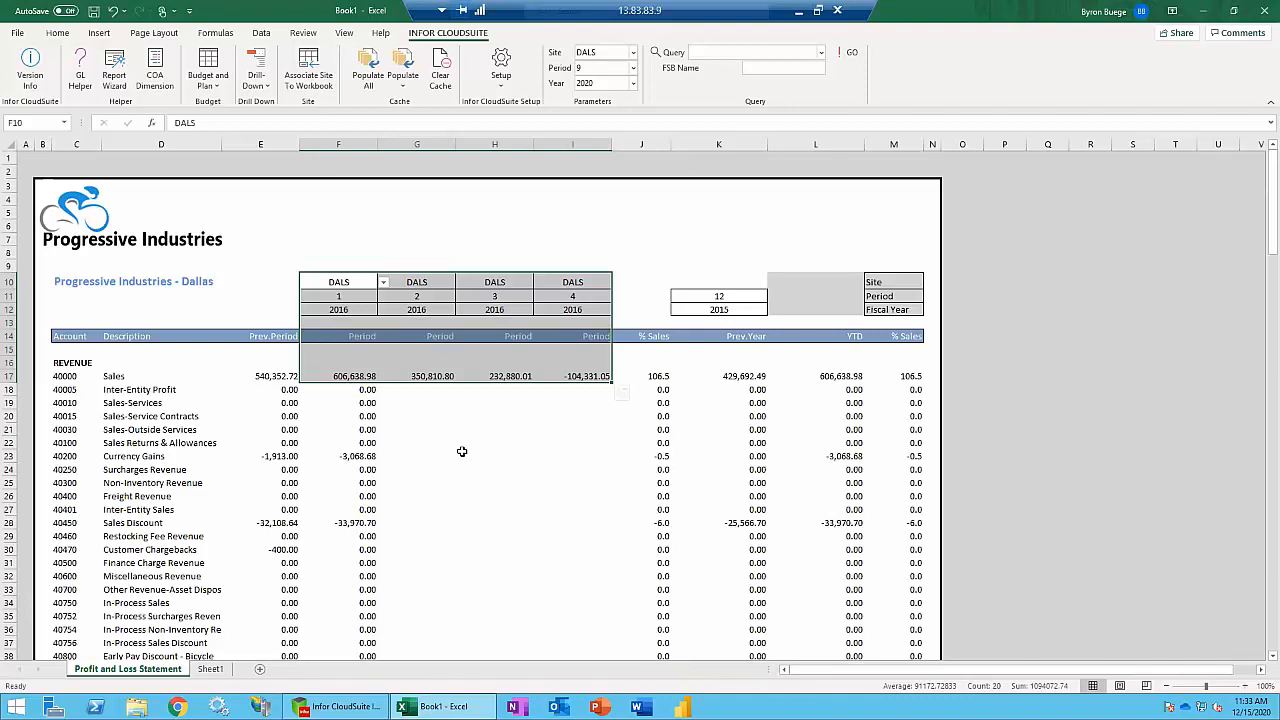
click(478, 430)
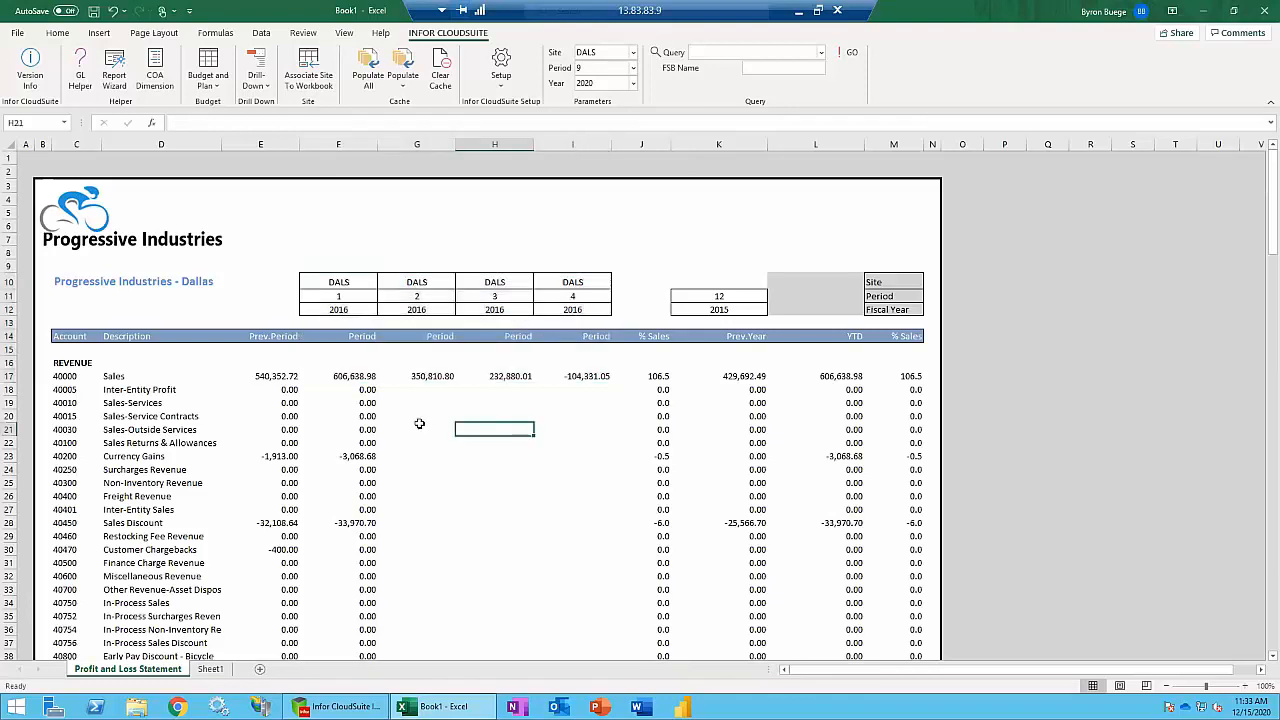
Drill down on the first Period column's Sales amount in F17, showing what makes up the number in a new worksheet.
click(371, 377)
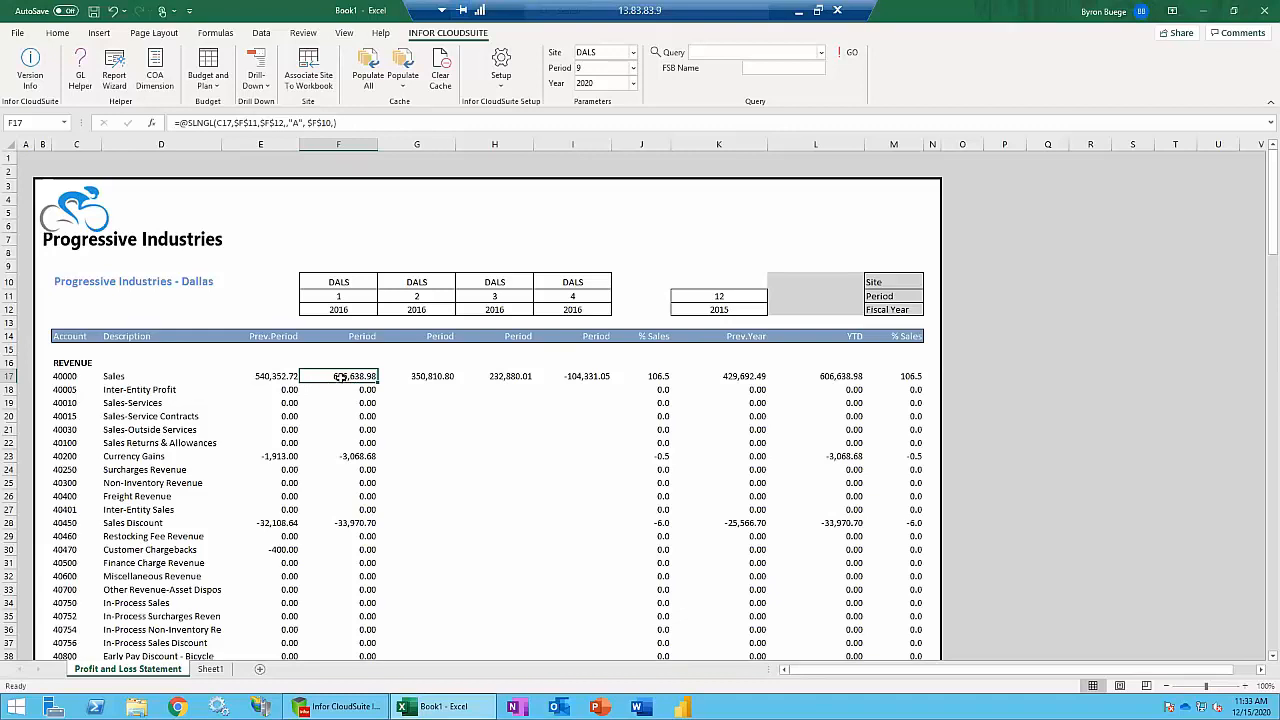
right_click(354, 377)
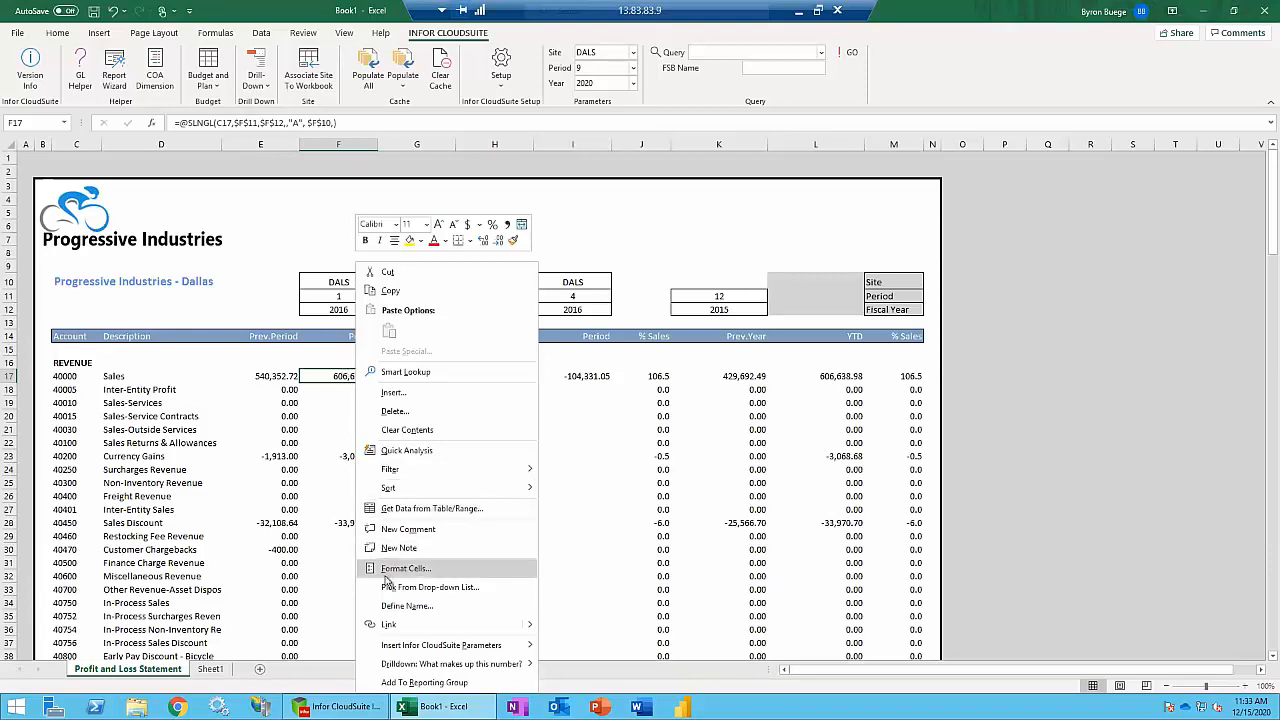
mouse_move(423, 667)
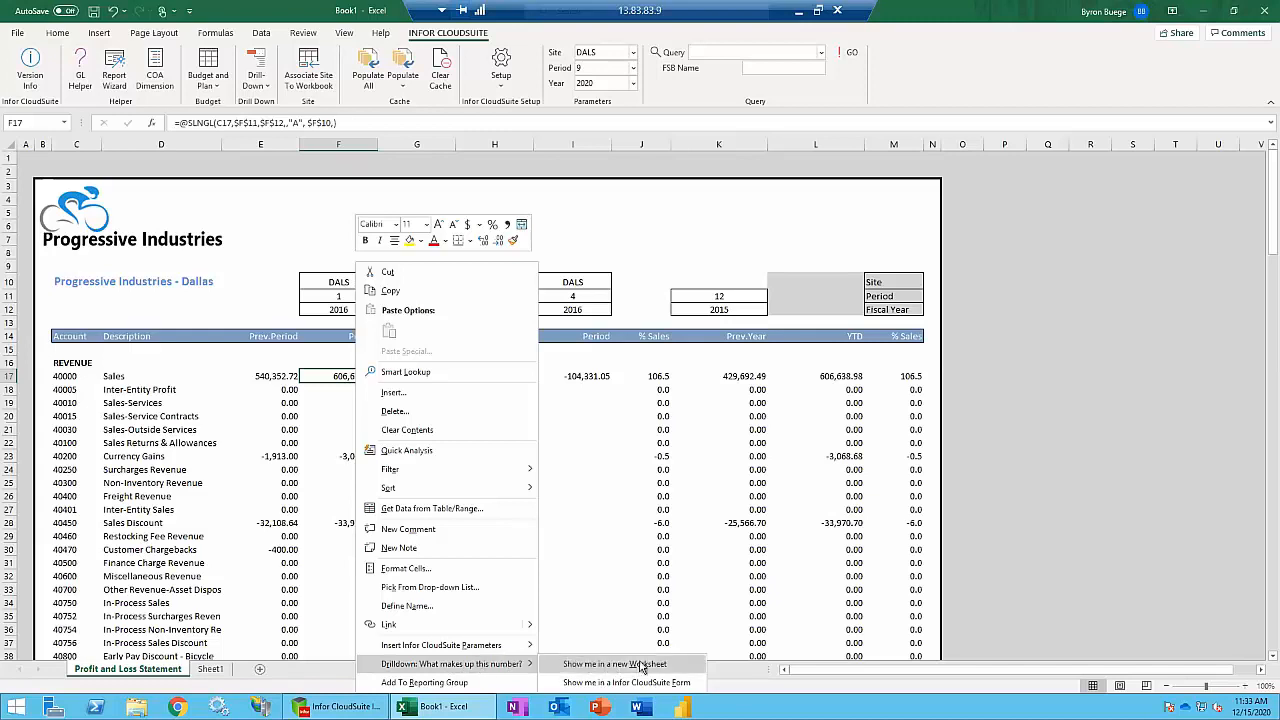
click(643, 665)
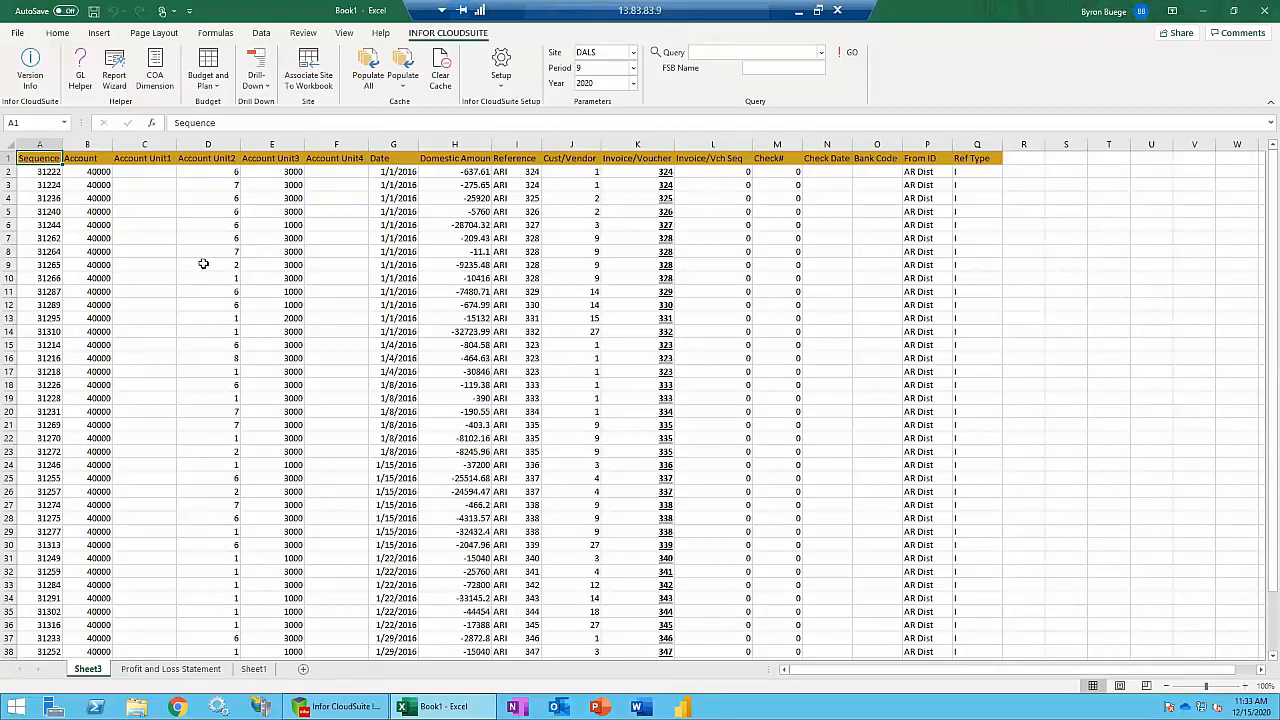
Review the Sales transactions and drill into the invoice behind the Invoice/Voucher number in row 6.
scroll(240, 265, down, 8)
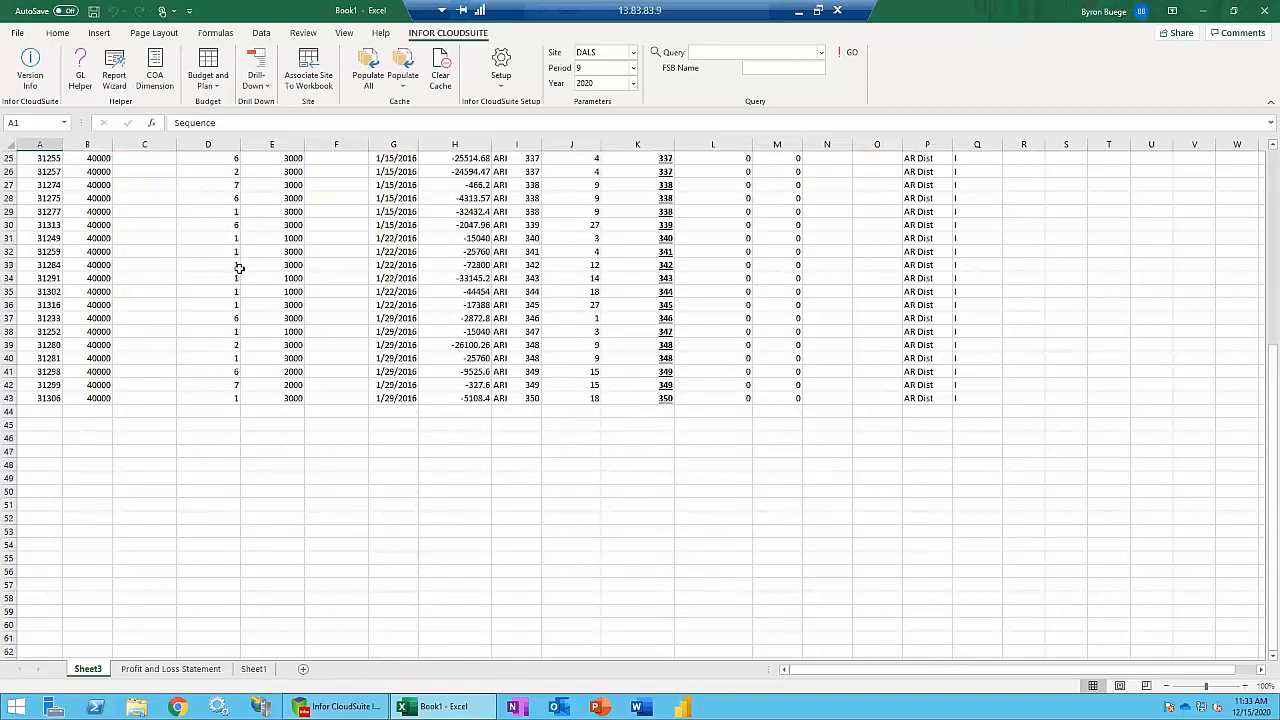
scroll(240, 268, up, 8)
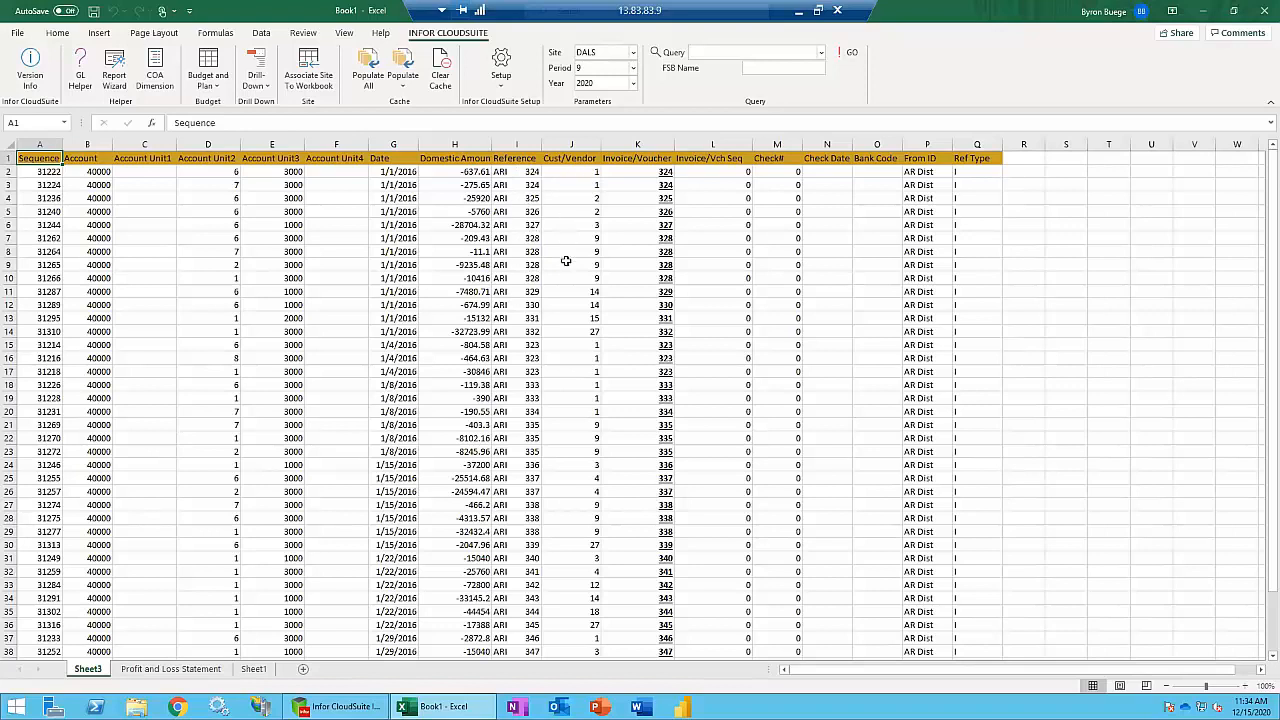
scroll(563, 368, down, 5)
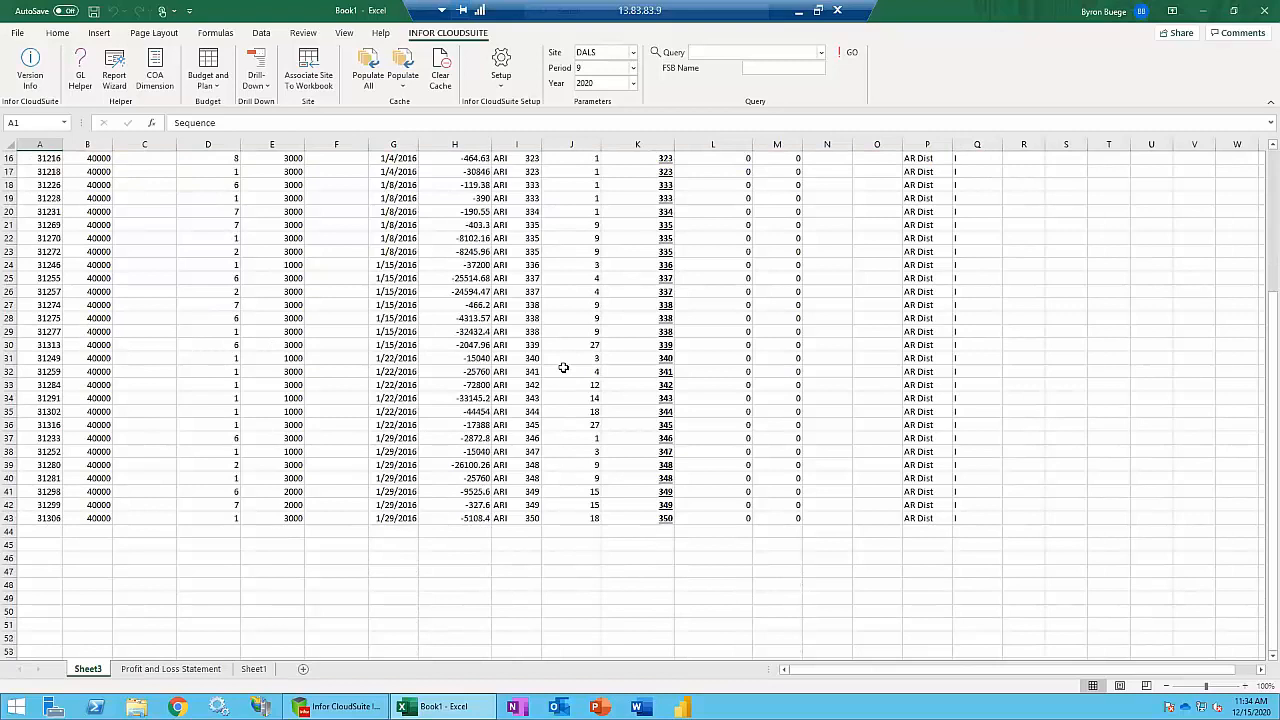
scroll(563, 368, up, 5)
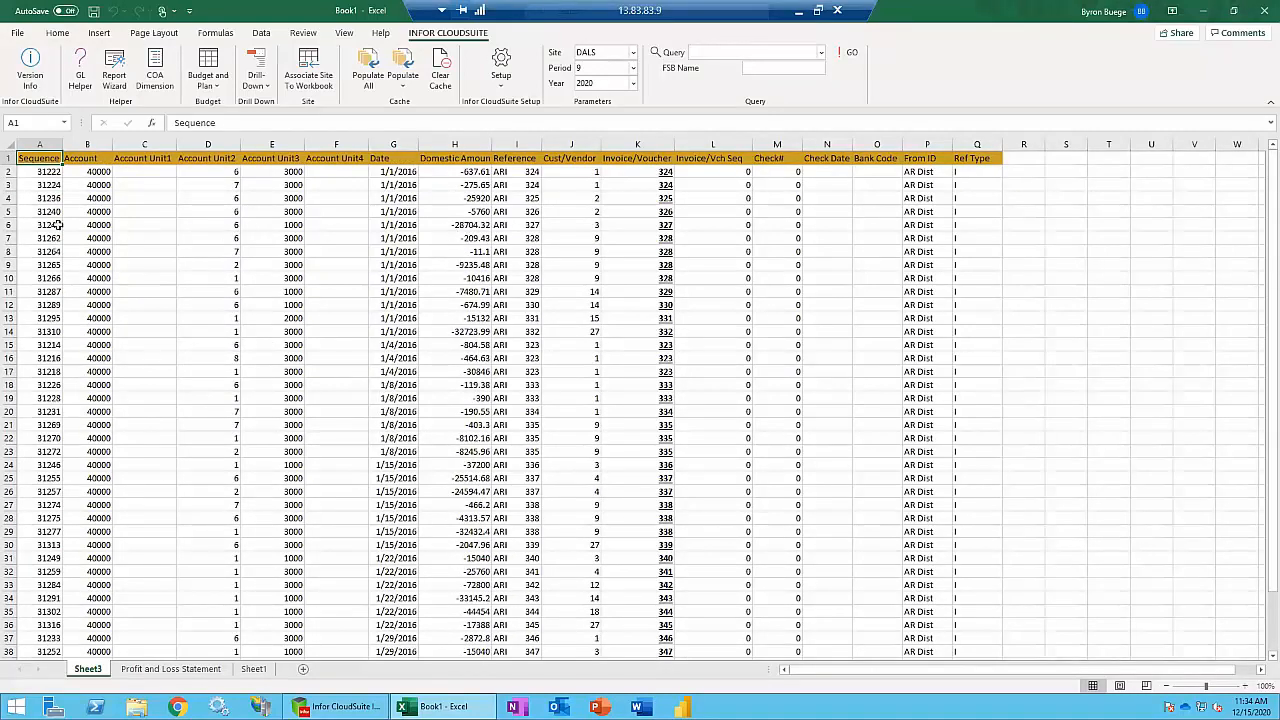
click(10, 225)
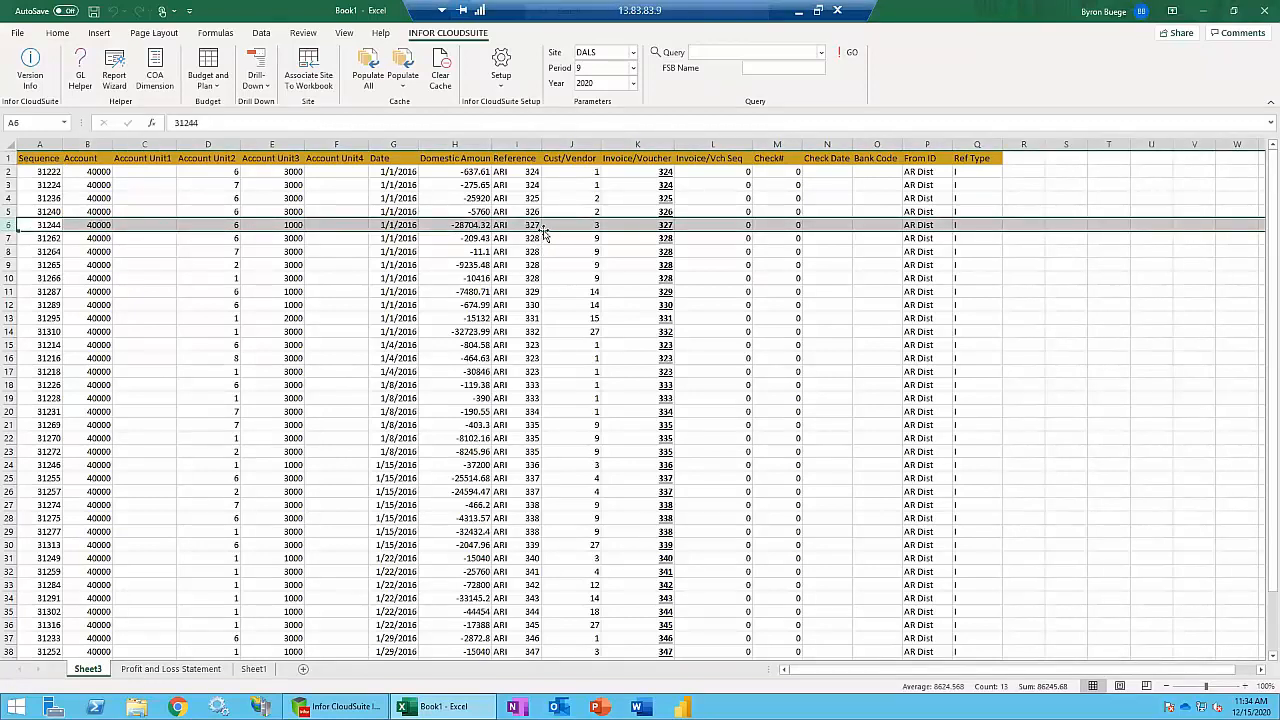
click(633, 227)
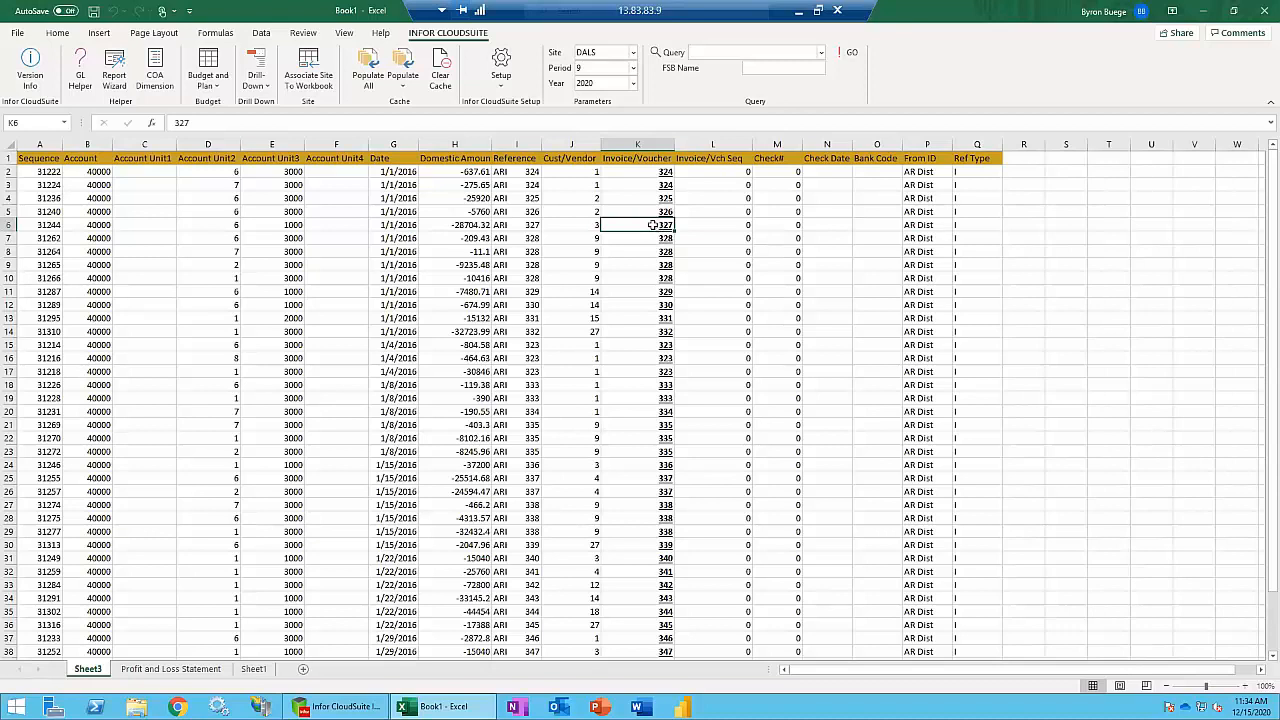
right_click(655, 228)
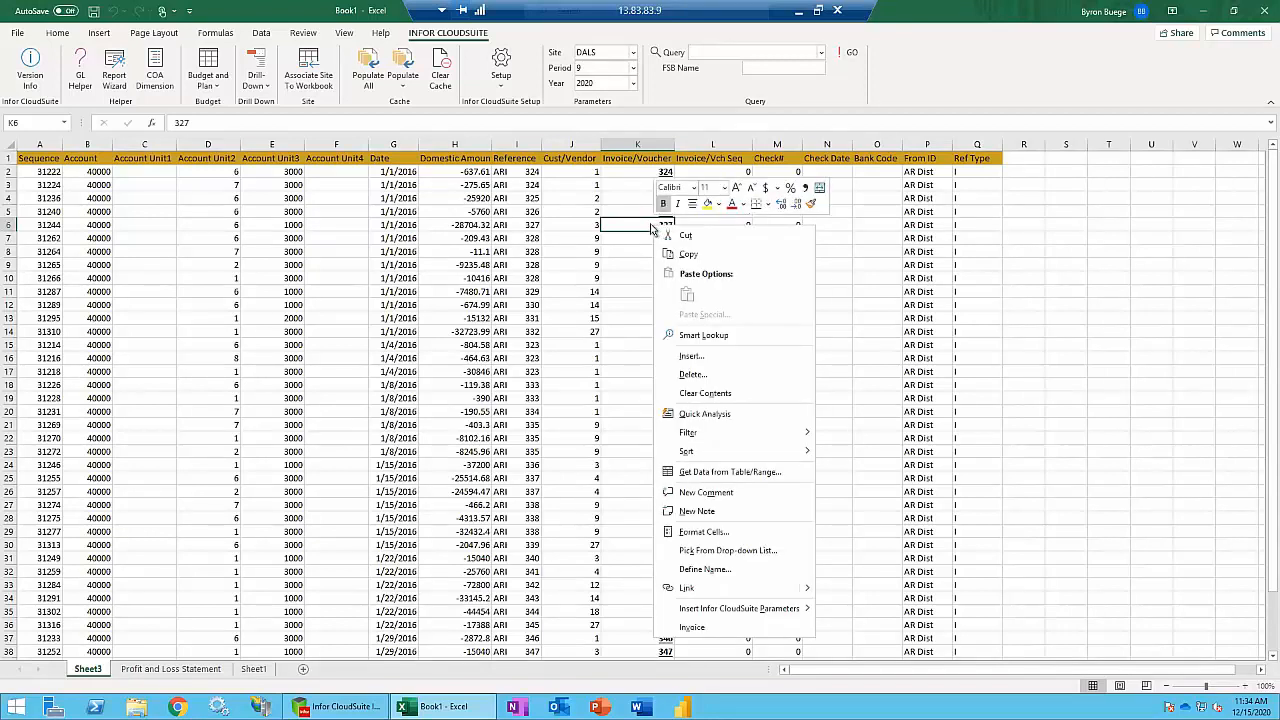
click(710, 628)
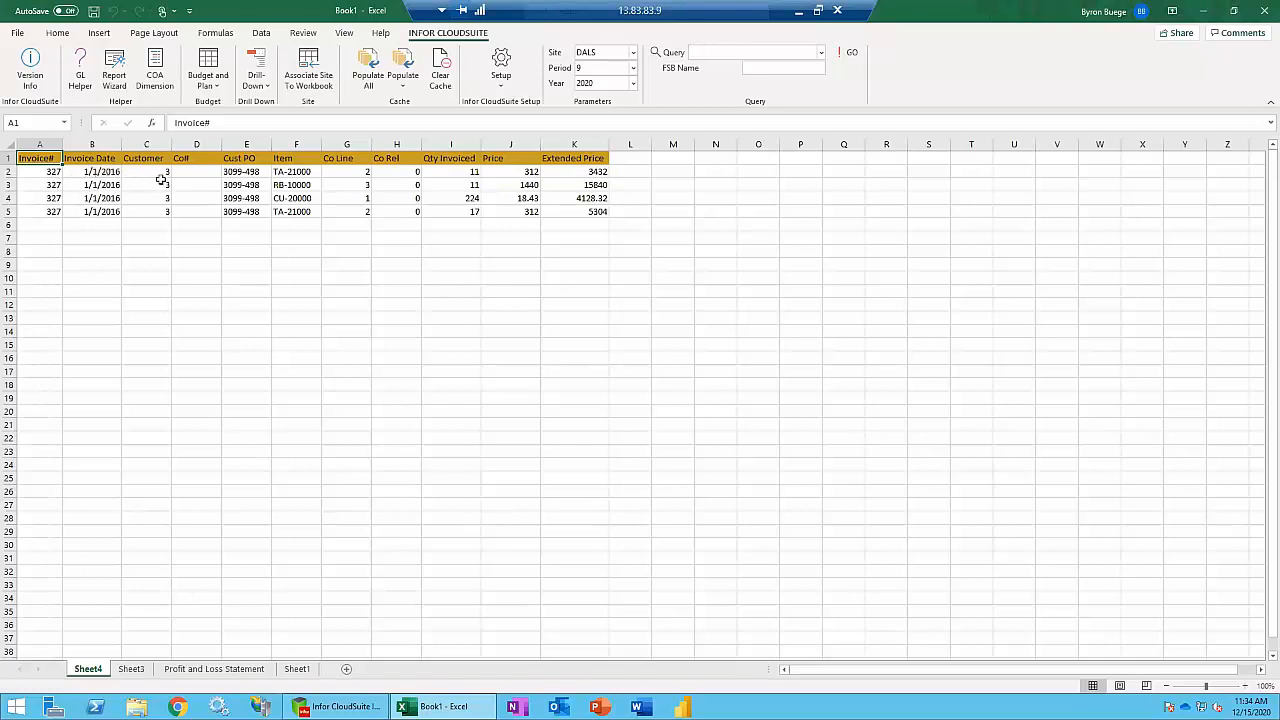
Examine the invoice lines' customer PO, order line, quantity invoiced, price and extended price, and revisit the transaction sheet for comparison.
click(258, 172)
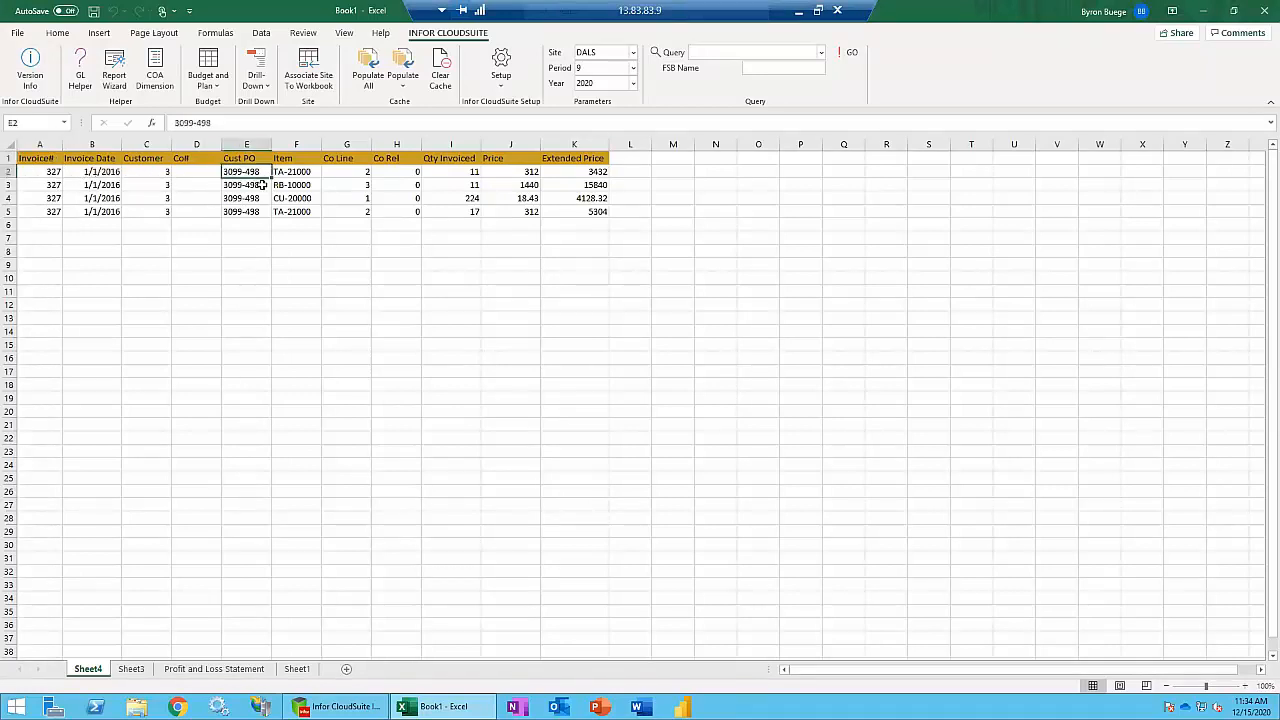
click(355, 200)
click(350, 185)
click(347, 173)
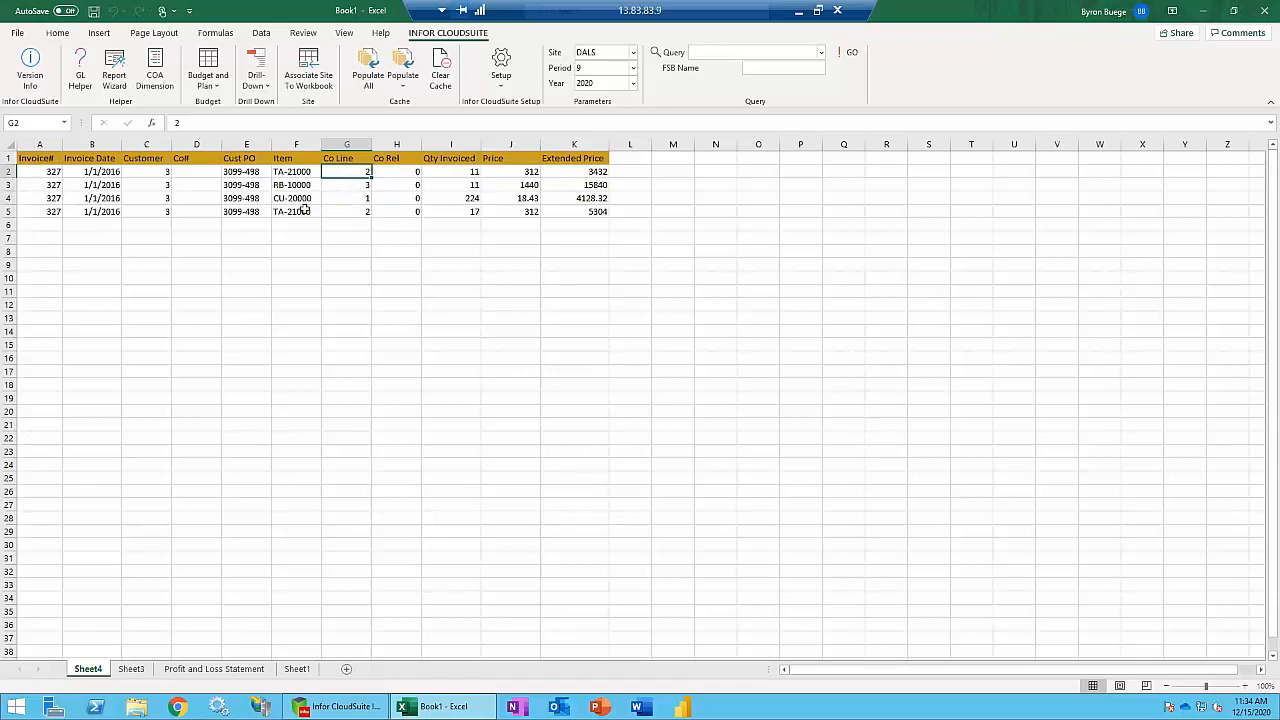
click(458, 146)
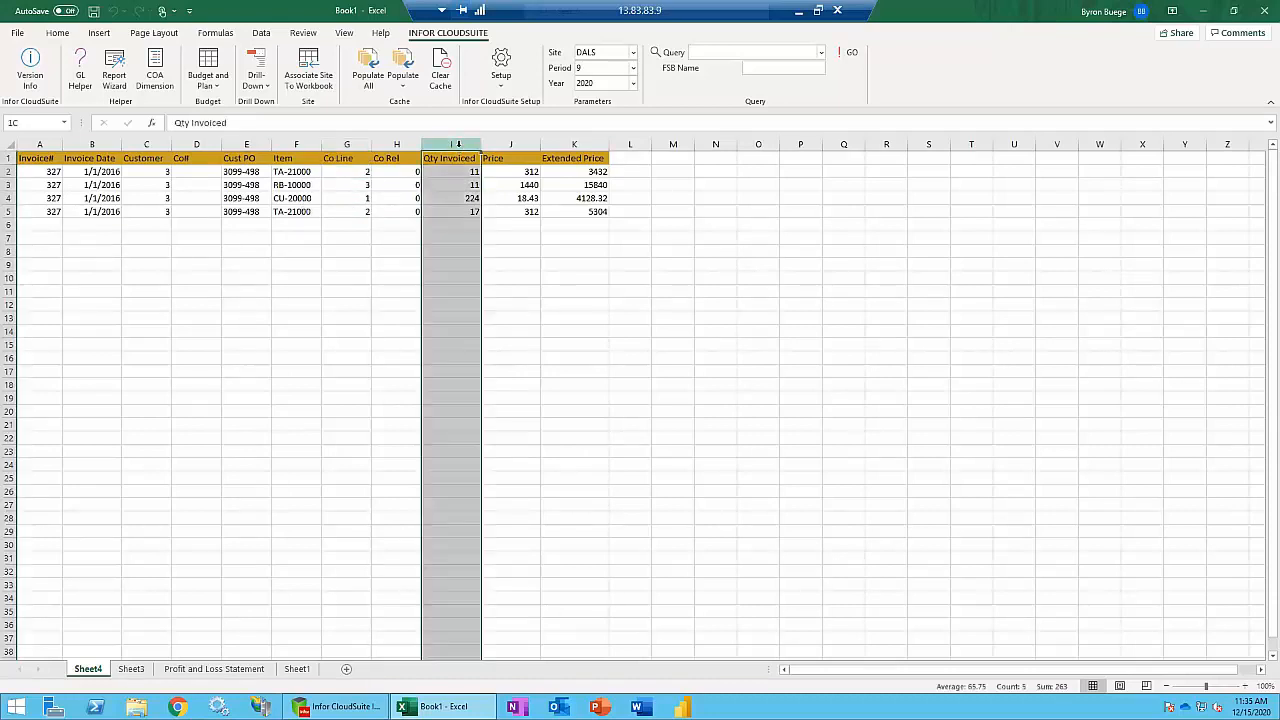
click(508, 145)
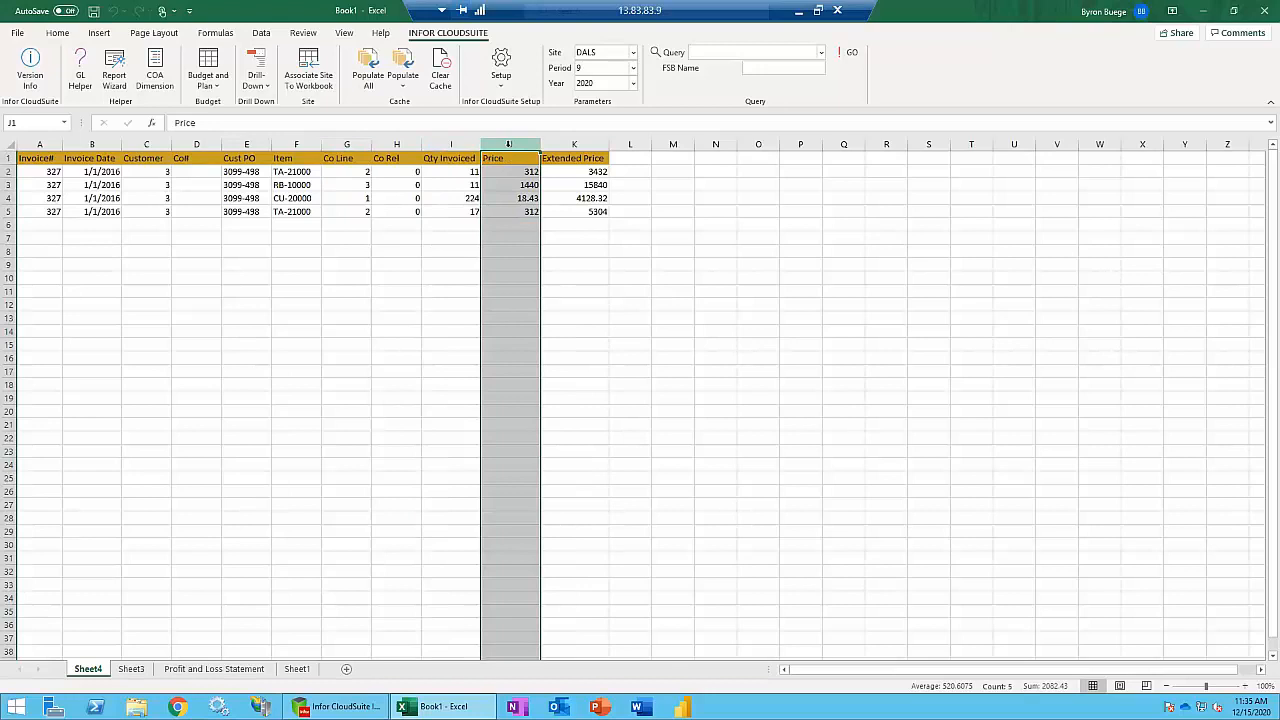
click(560, 146)
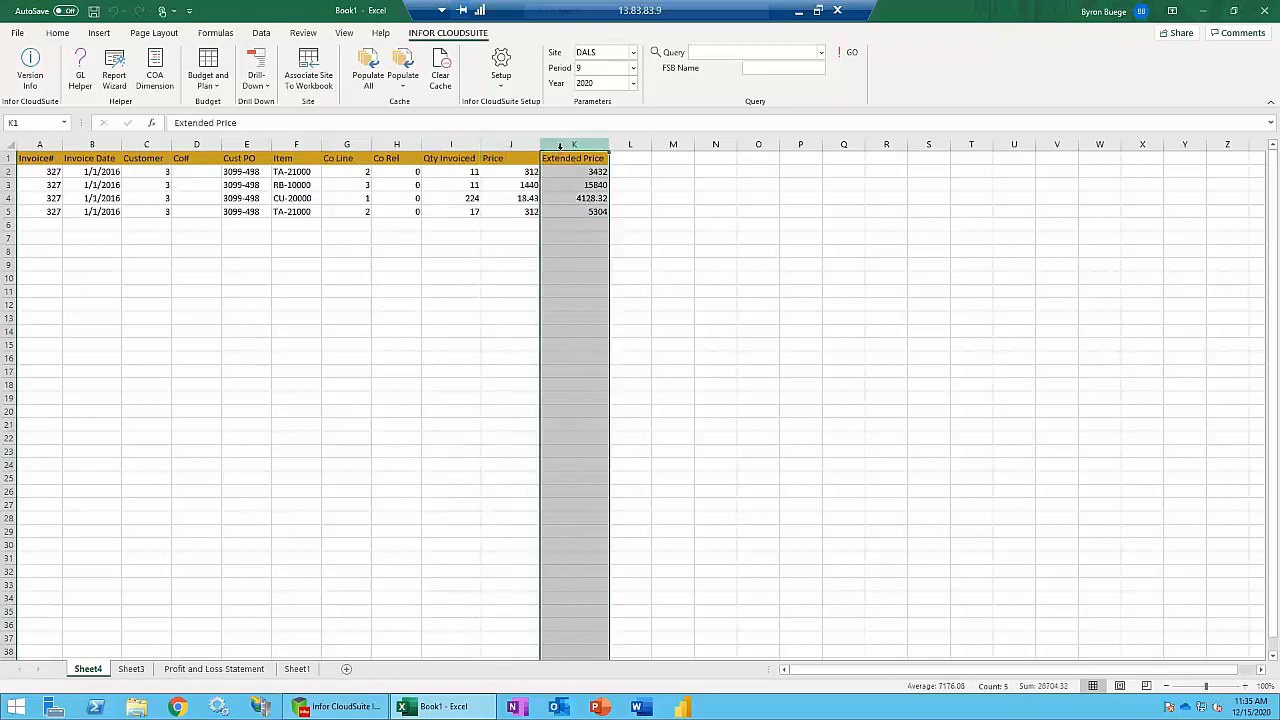
click(575, 211)
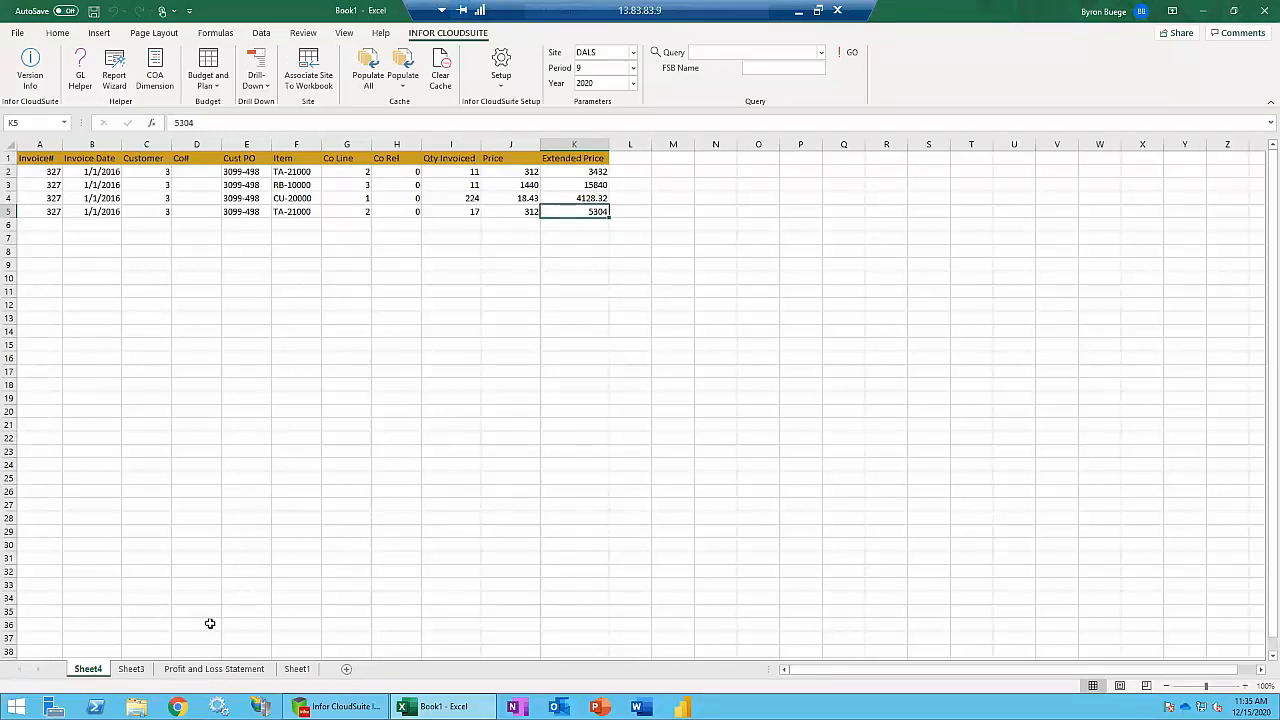
click(128, 669)
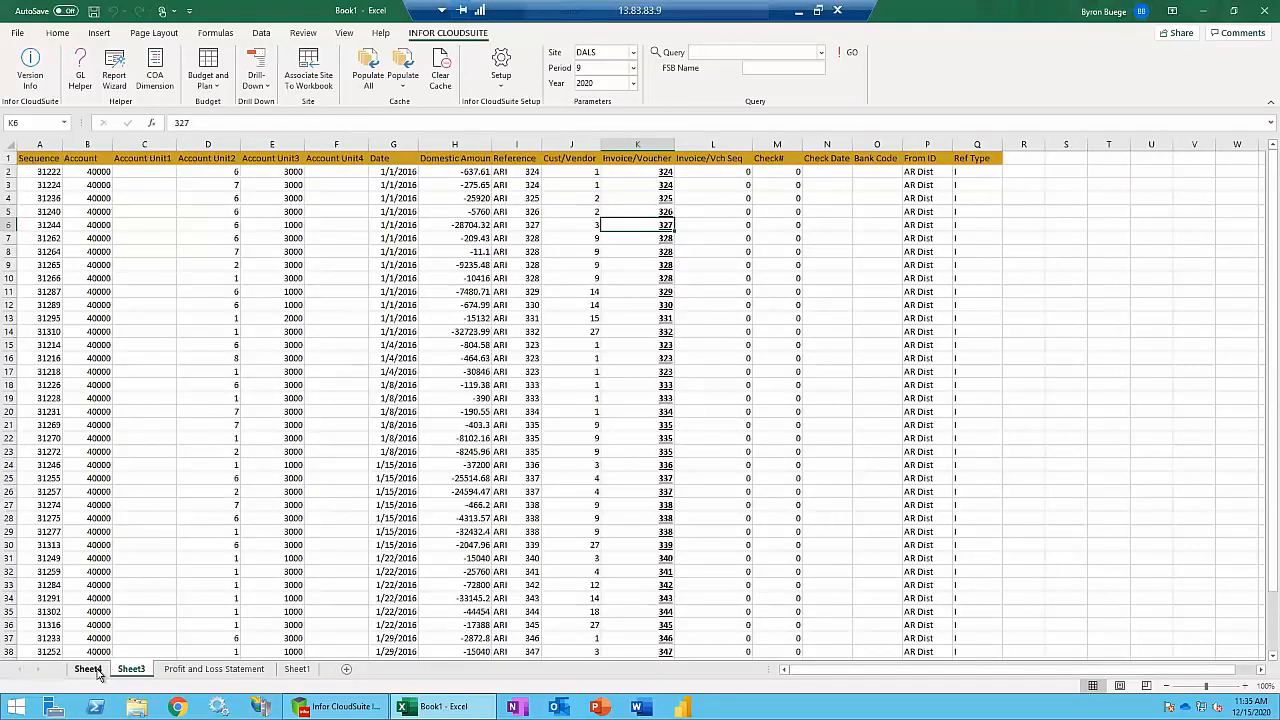
click(92, 669)
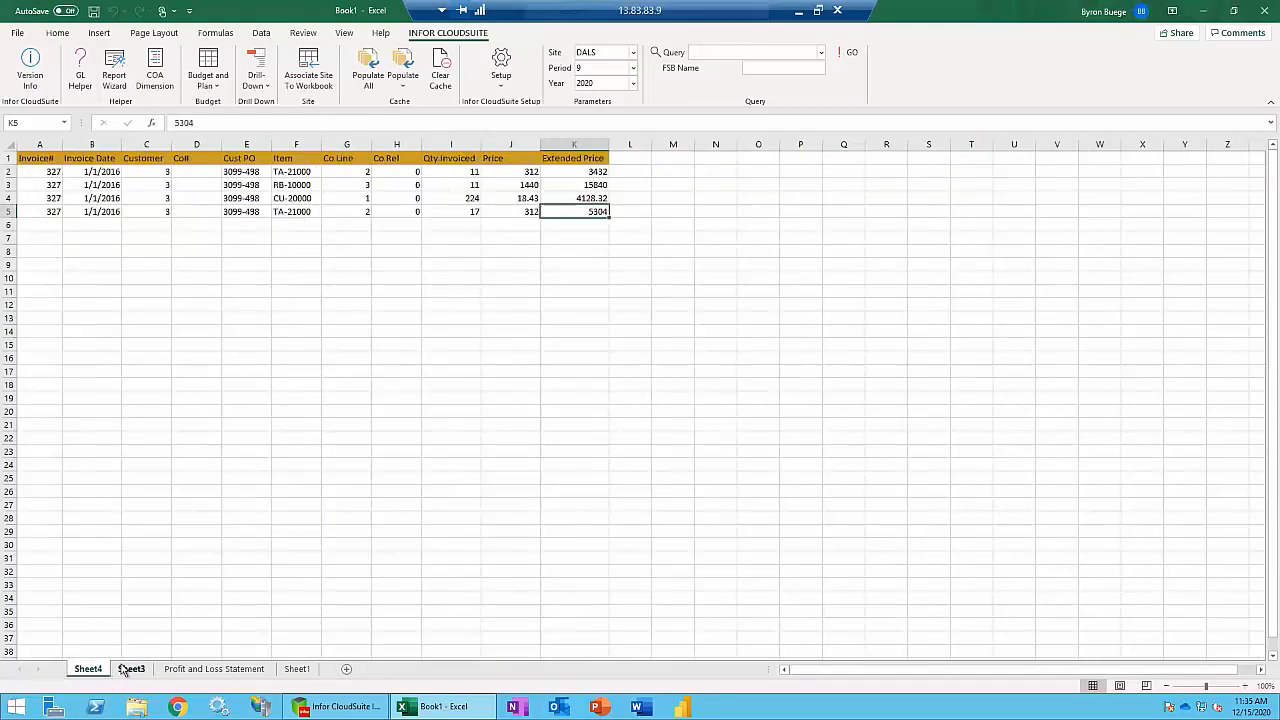
Drill down on the second Period column's Sales amount in G17 in a new worksheet, and return to the Profit and Loss Statement.
click(124, 669)
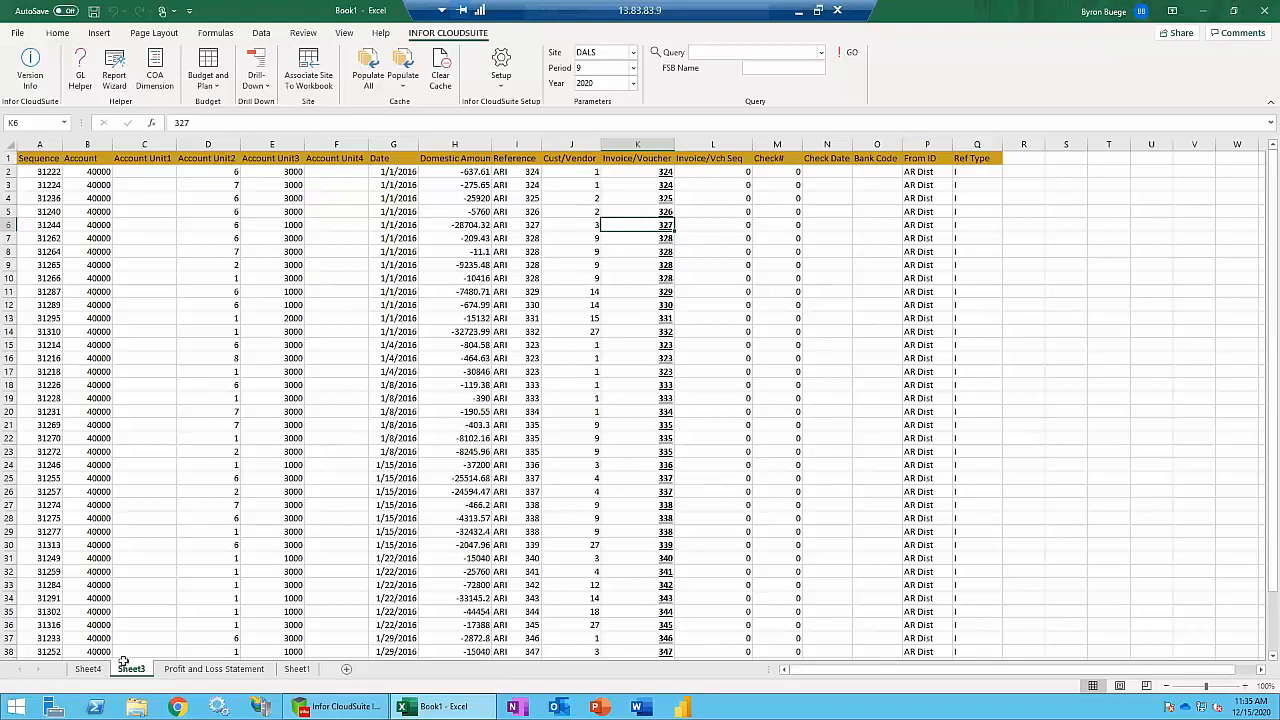
click(195, 670)
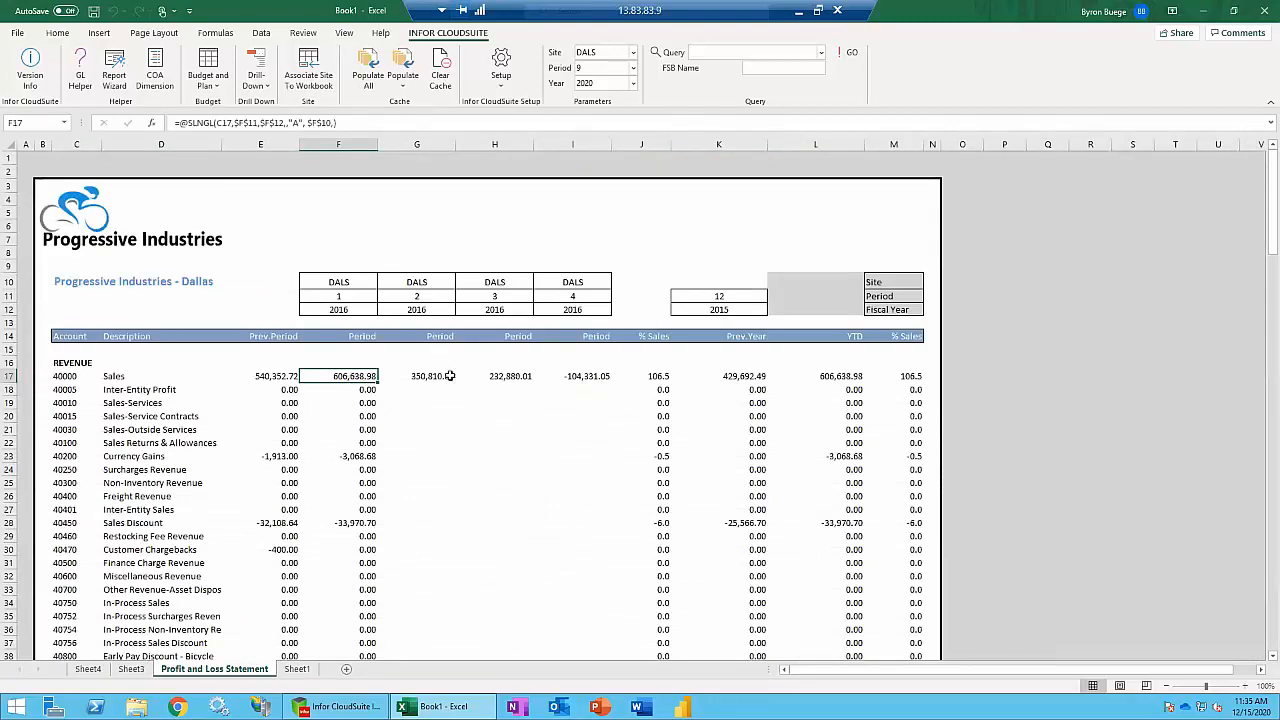
click(440, 376)
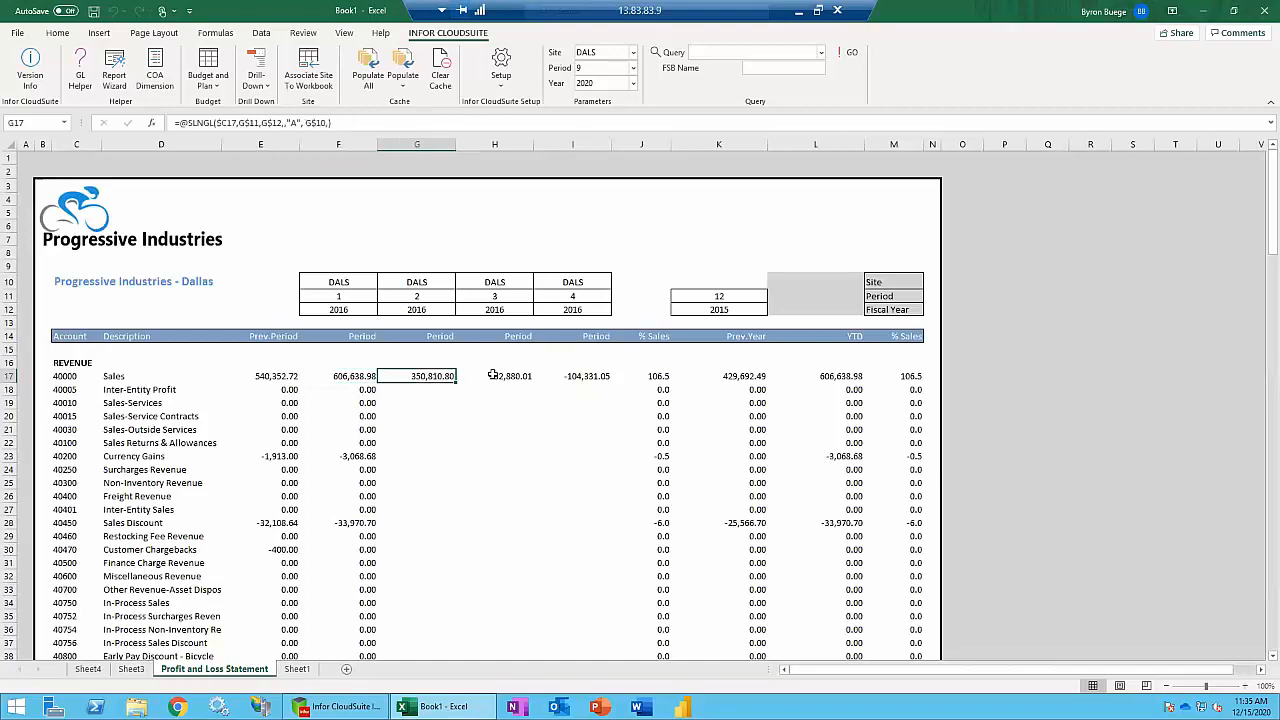
right_click(436, 376)
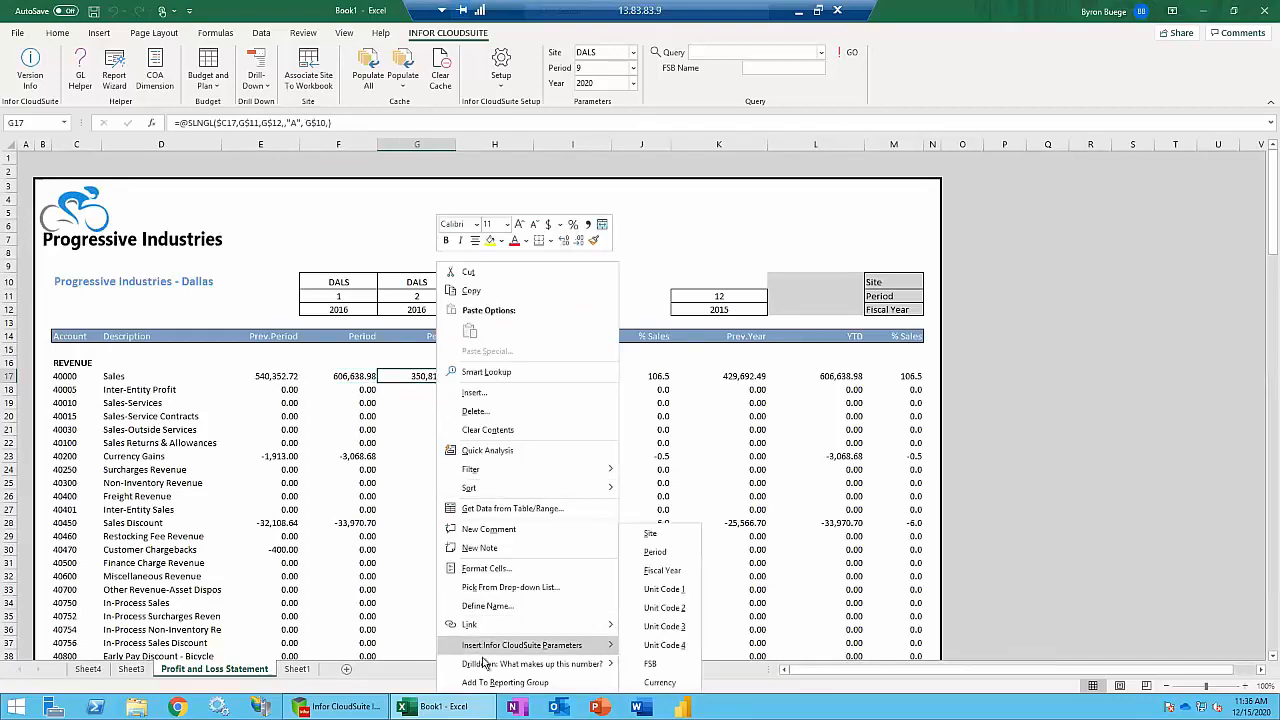
mouse_move(568, 663)
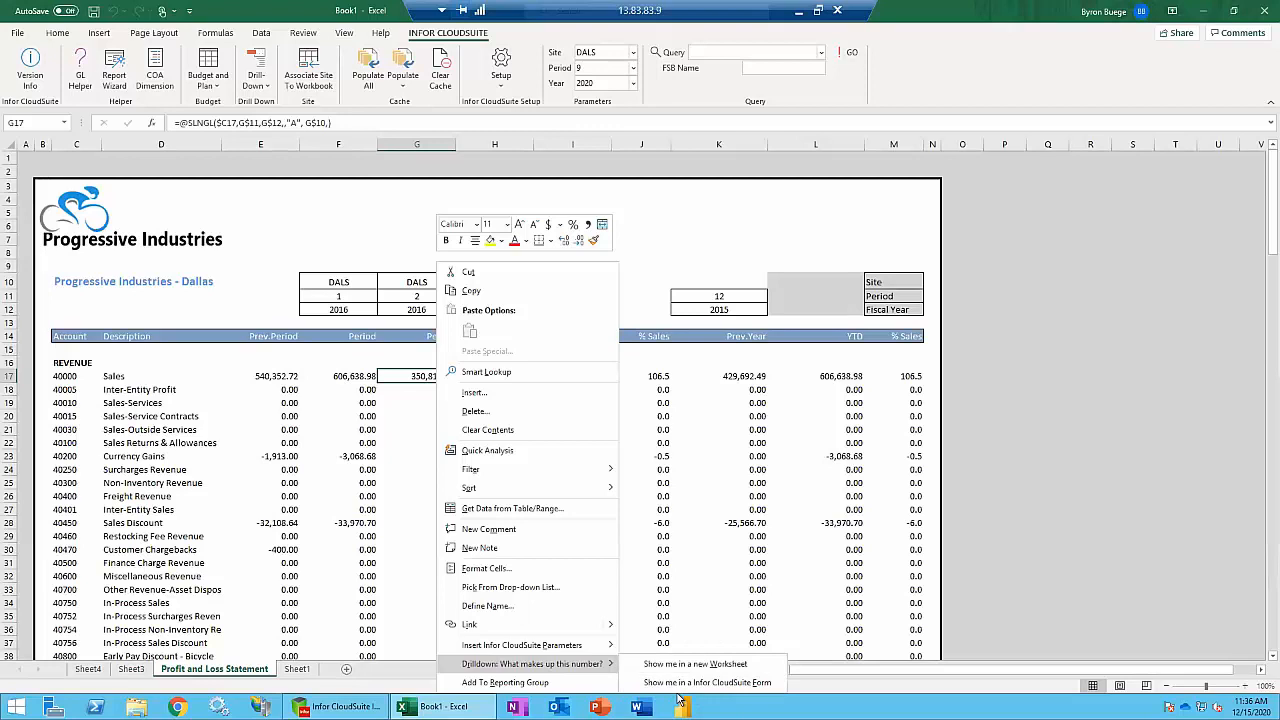
click(743, 665)
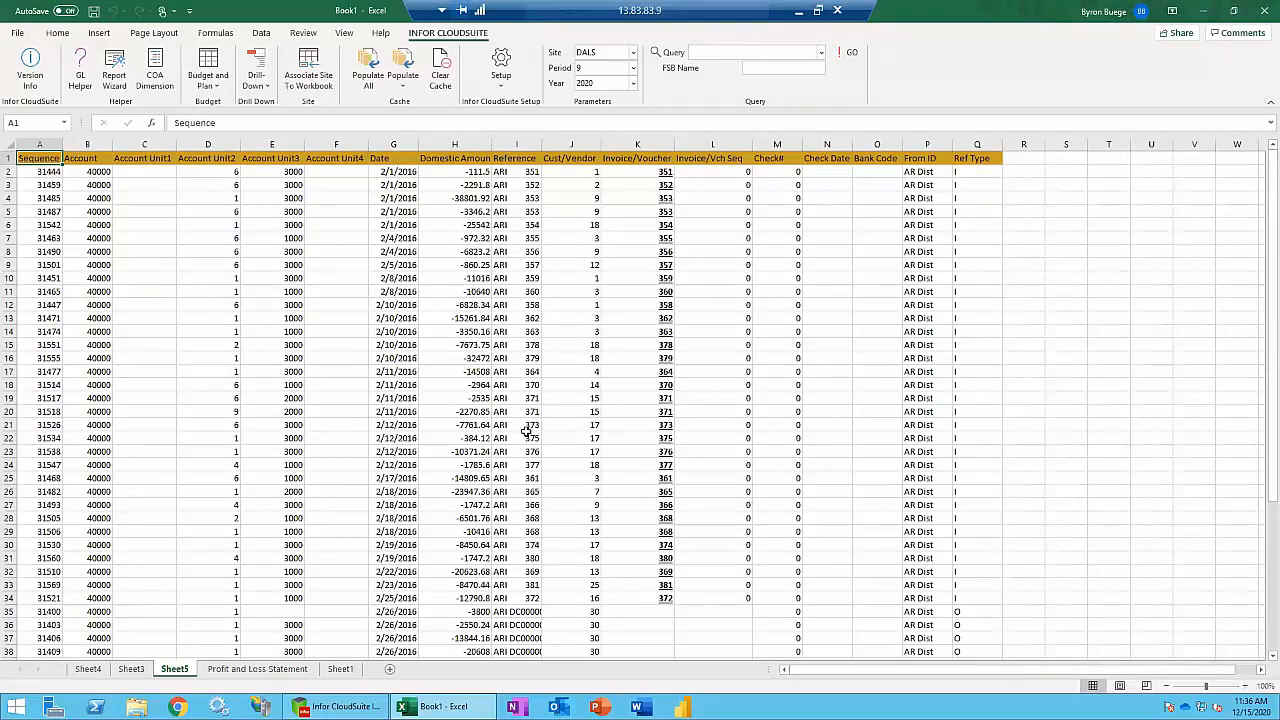
click(281, 672)
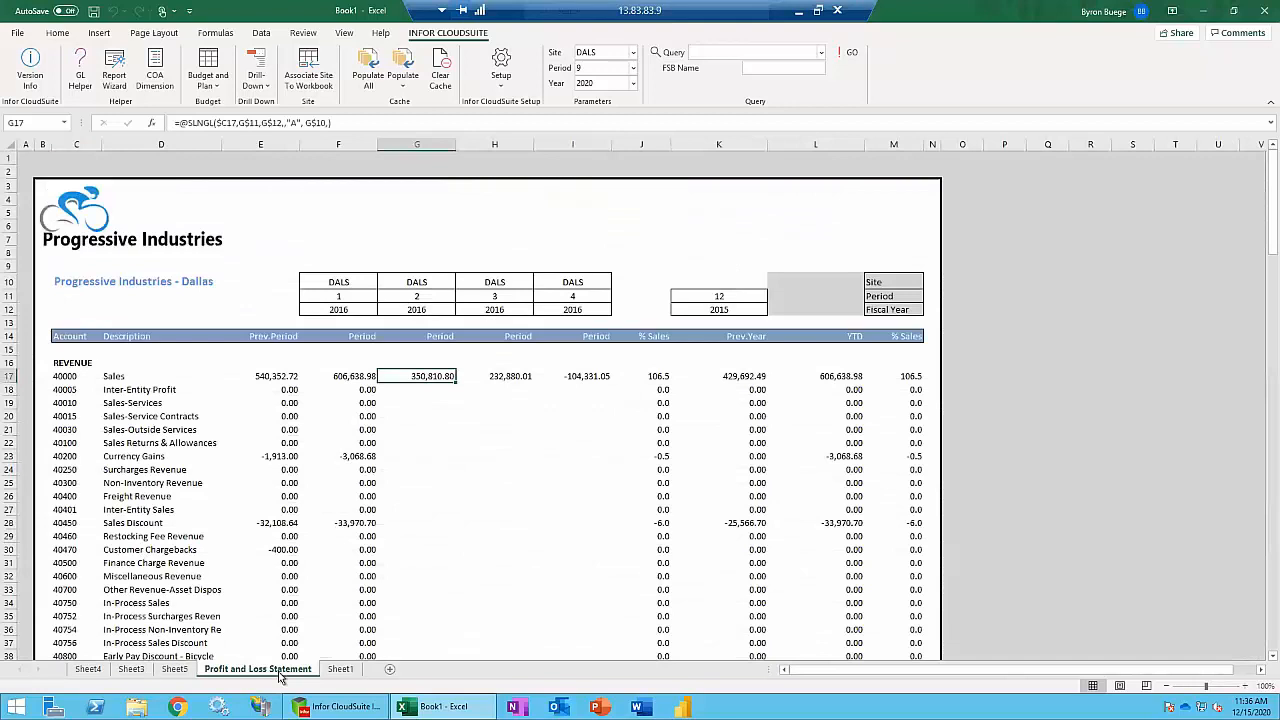
click(399, 483)
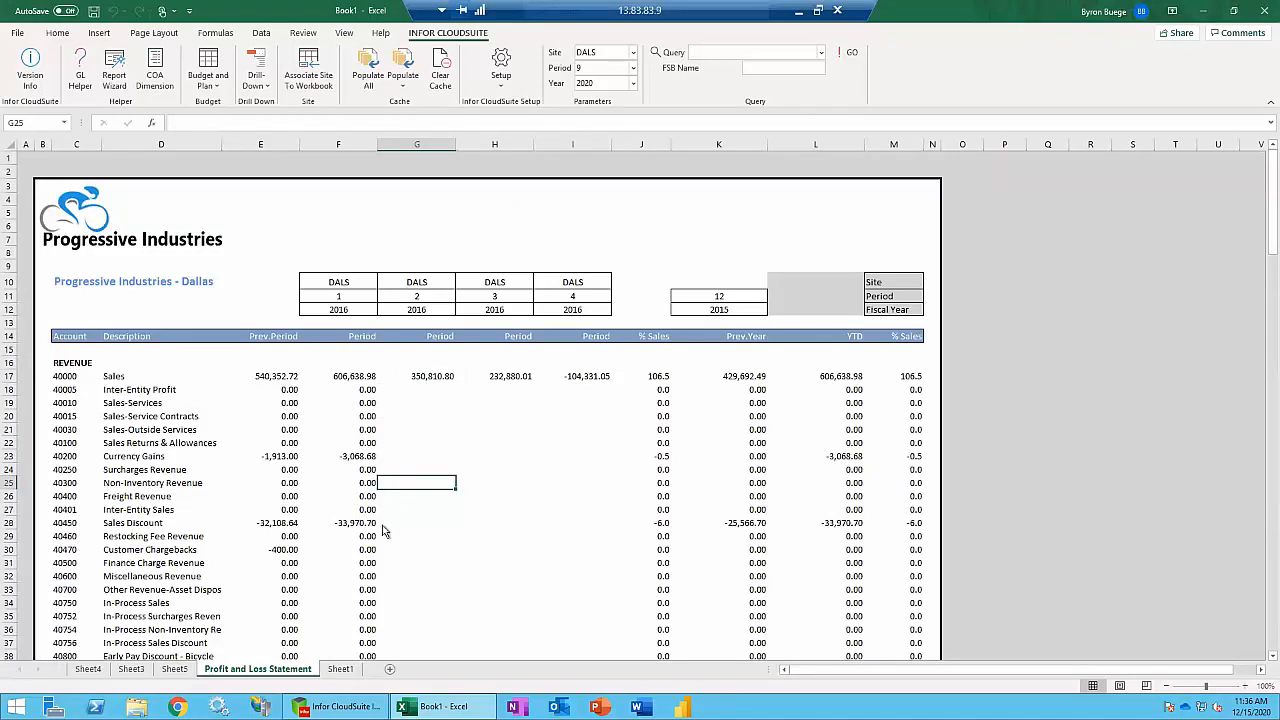
Generate a Balance Sheet By Type report for site DALS, period 9, year 2020, using dynamic parameters and including zero balances.
click(115, 70)
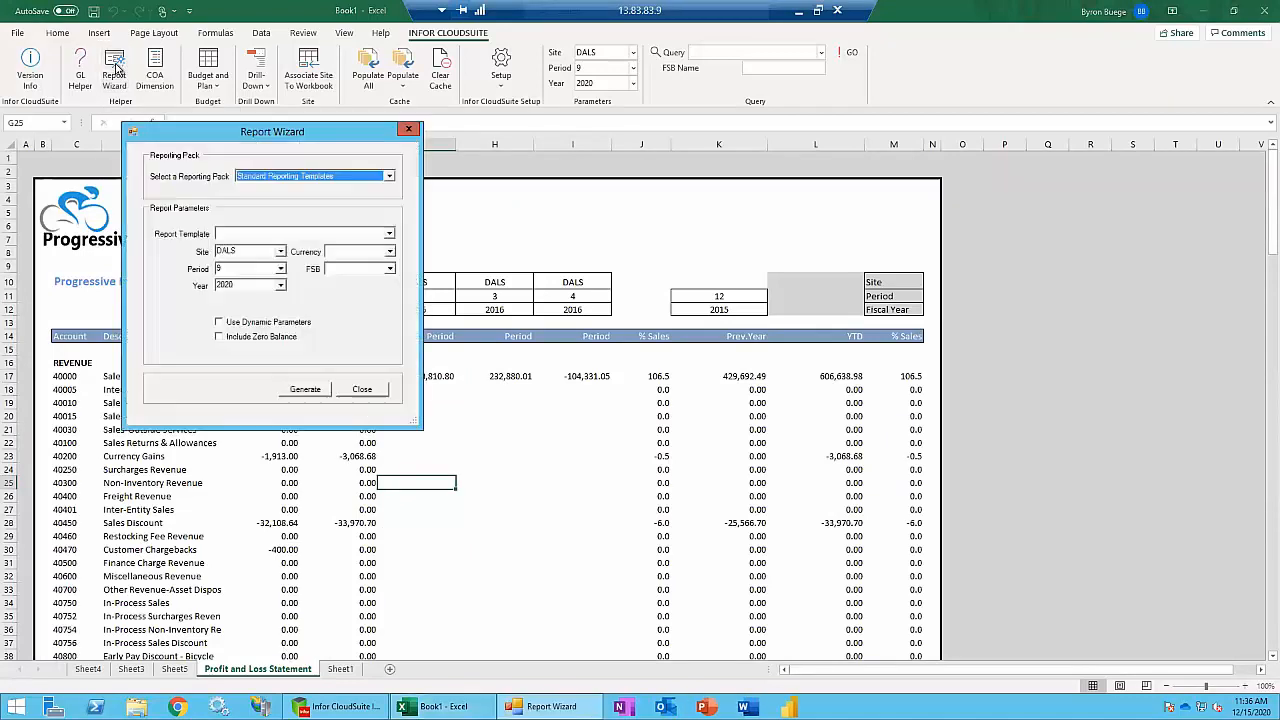
click(389, 233)
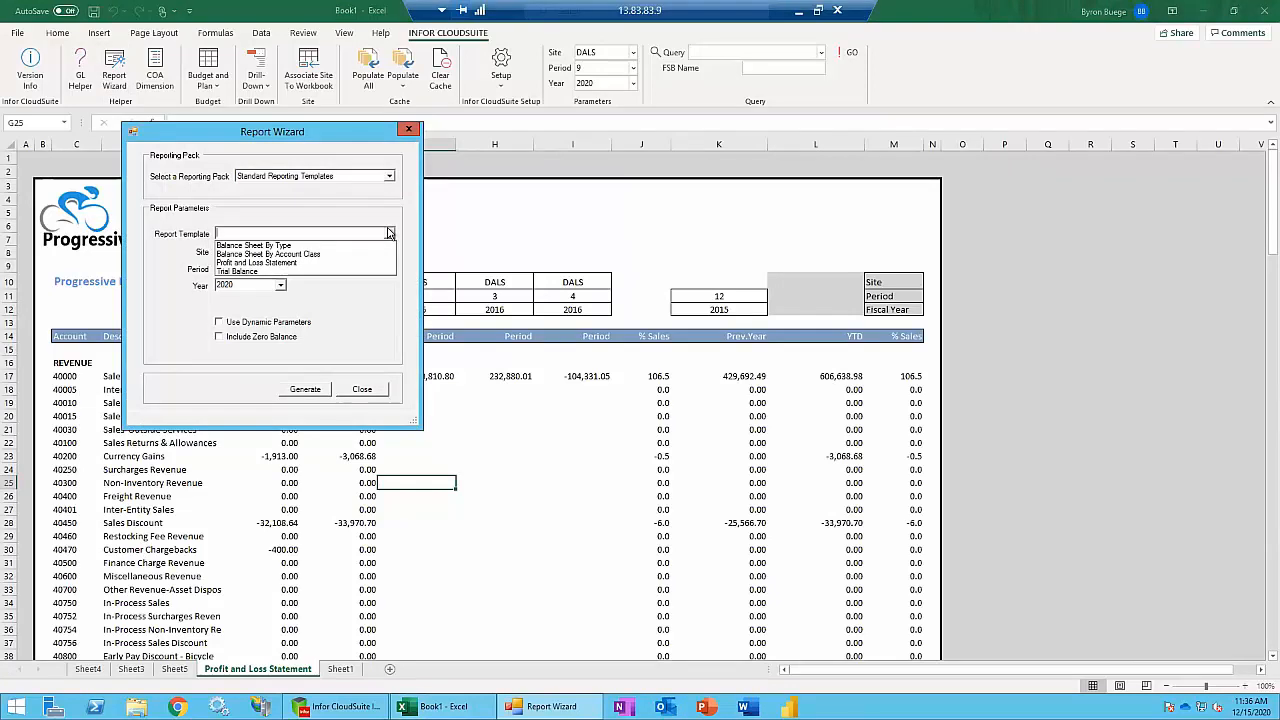
click(259, 245)
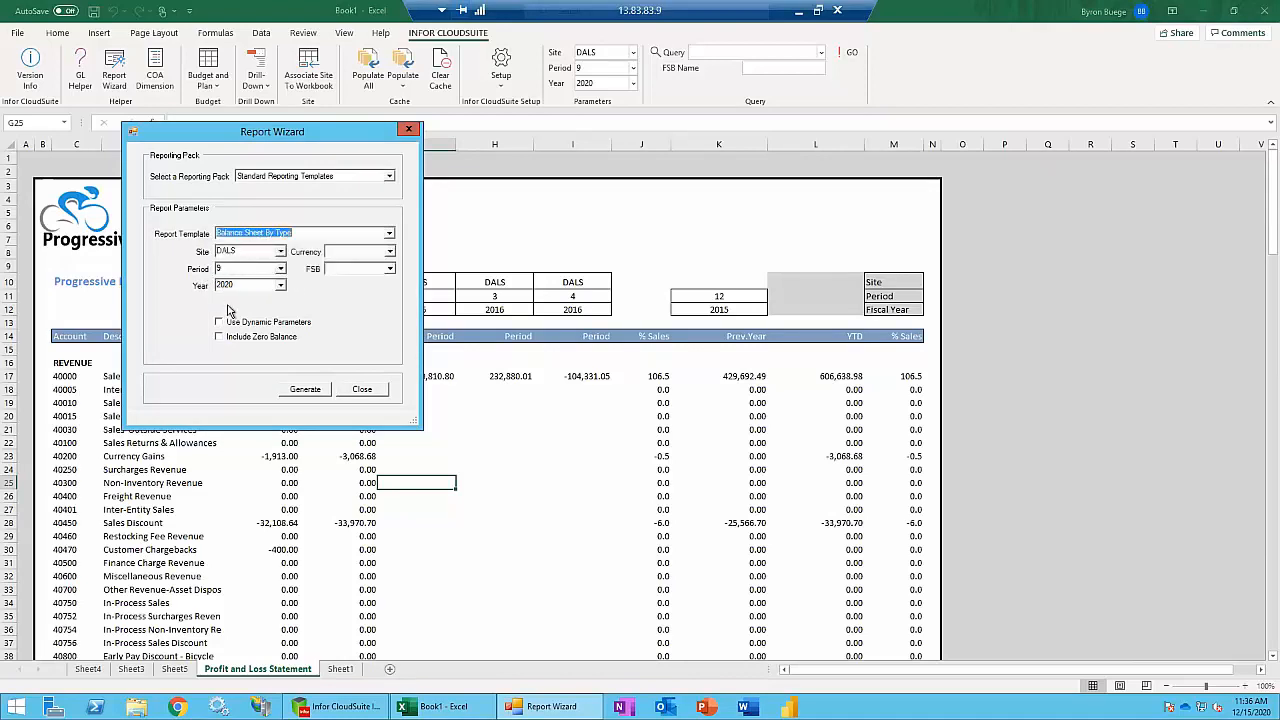
click(219, 322)
click(219, 337)
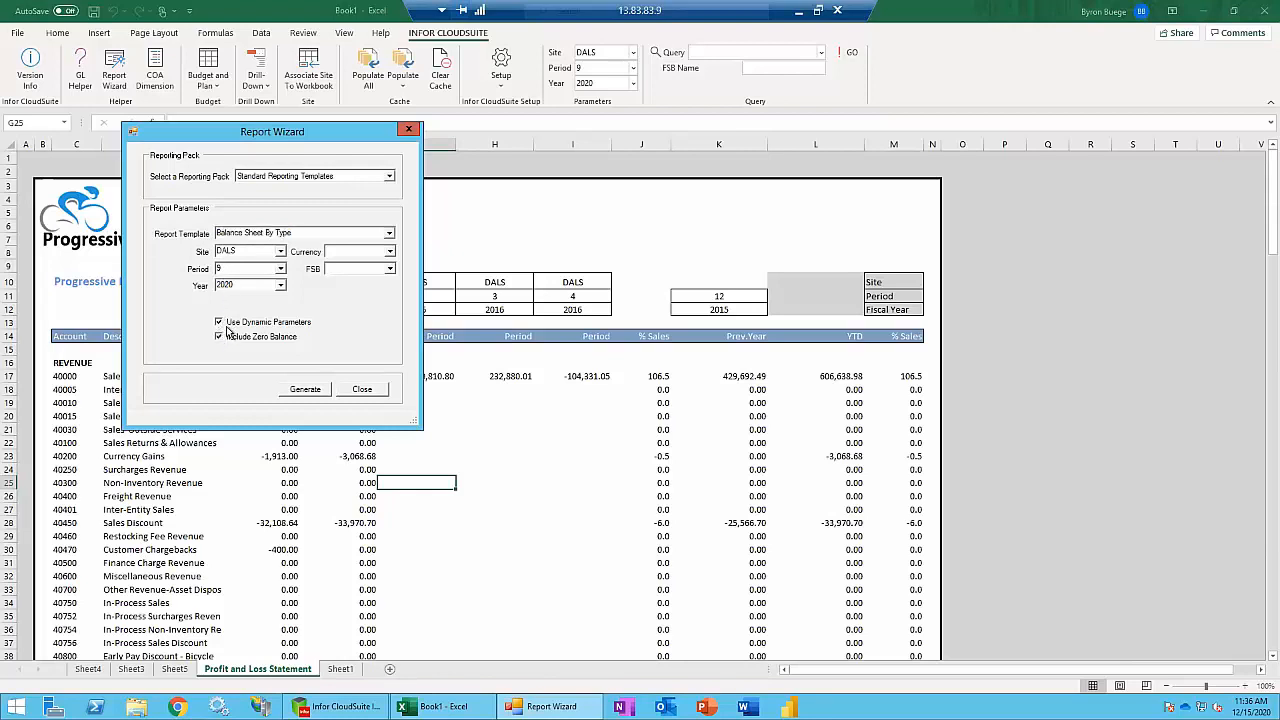
click(312, 392)
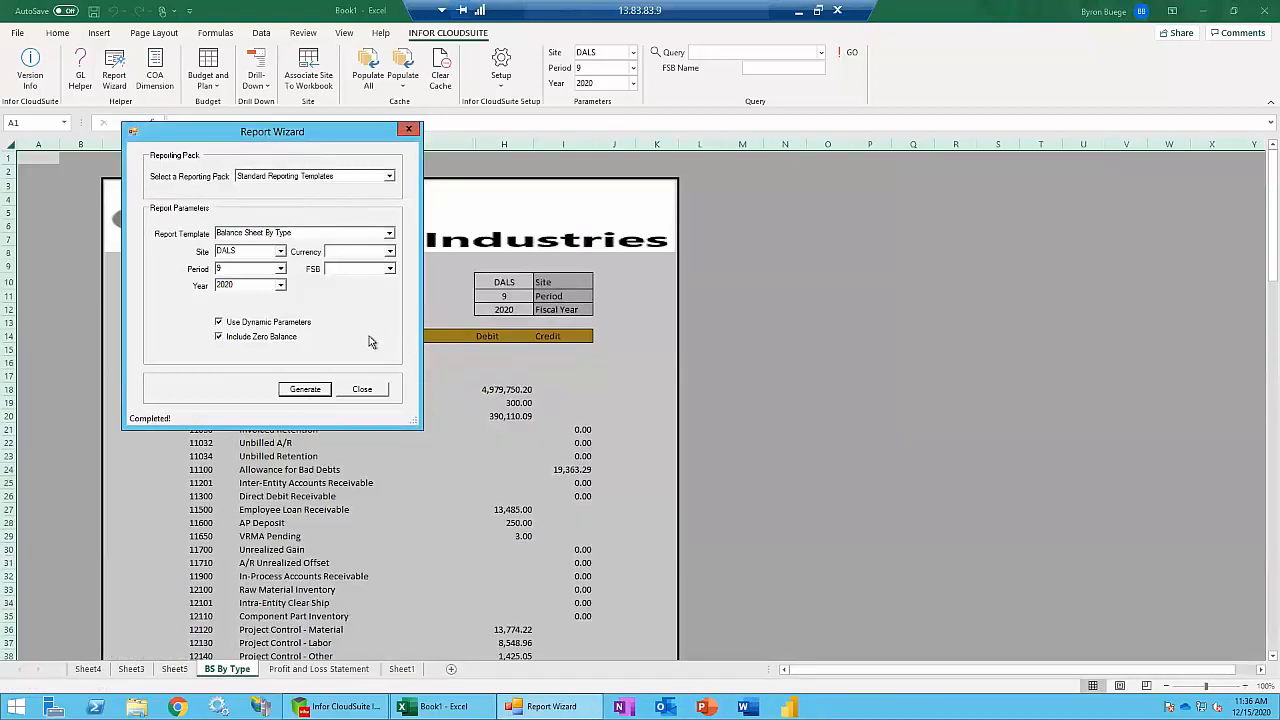
click(380, 390)
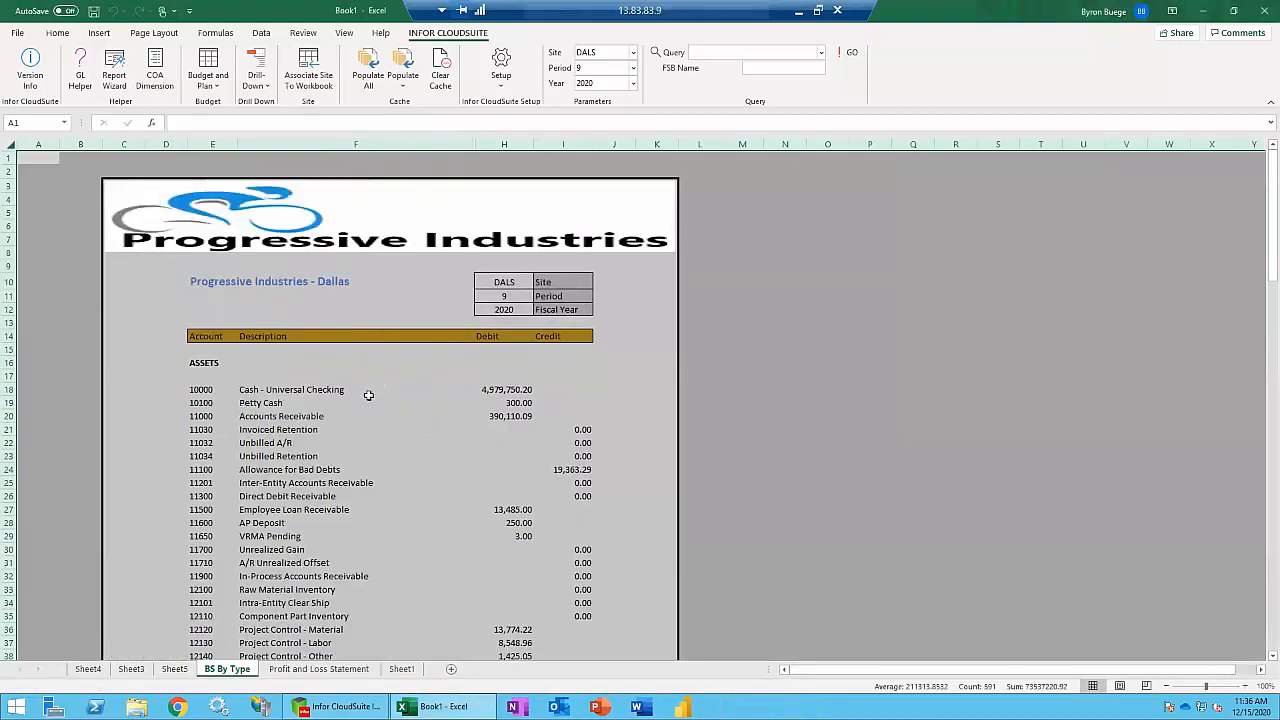
Shrink the Progressive Industries logo on the balance sheet to about a third of its width, keeping it in the report's upper corner.
click(406, 265)
click(406, 238)
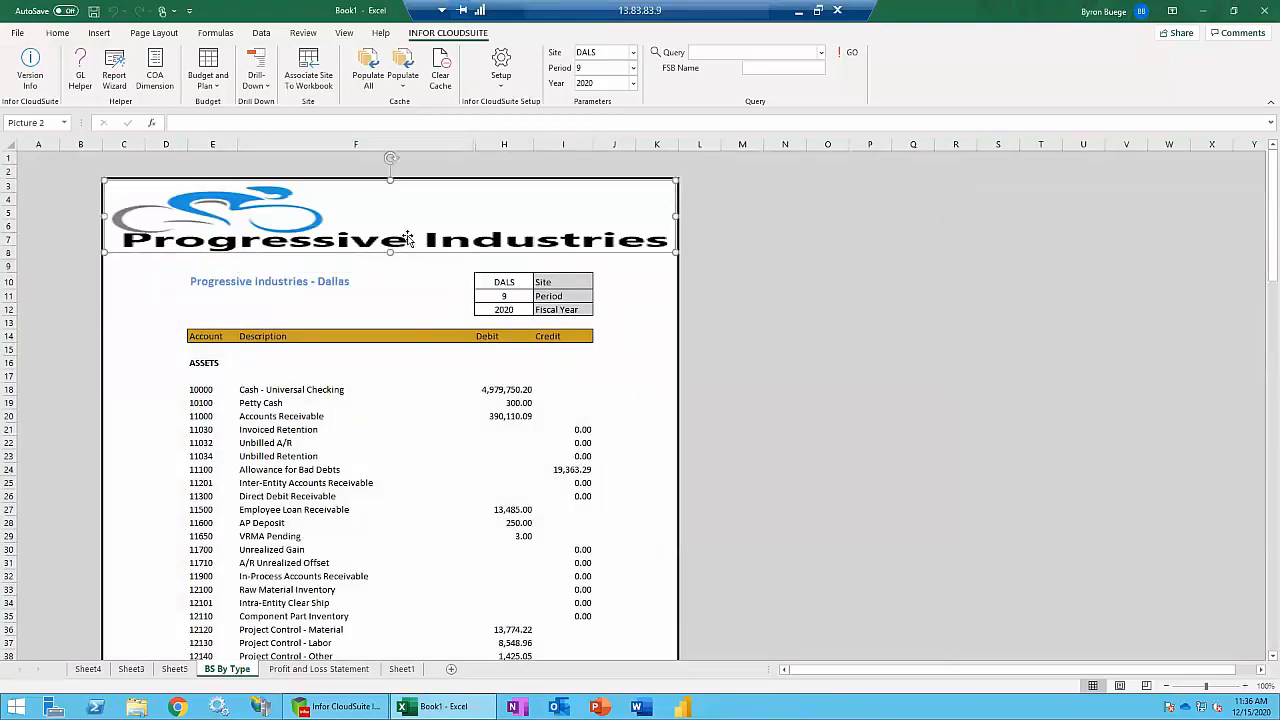
drag(675, 252, 303, 238)
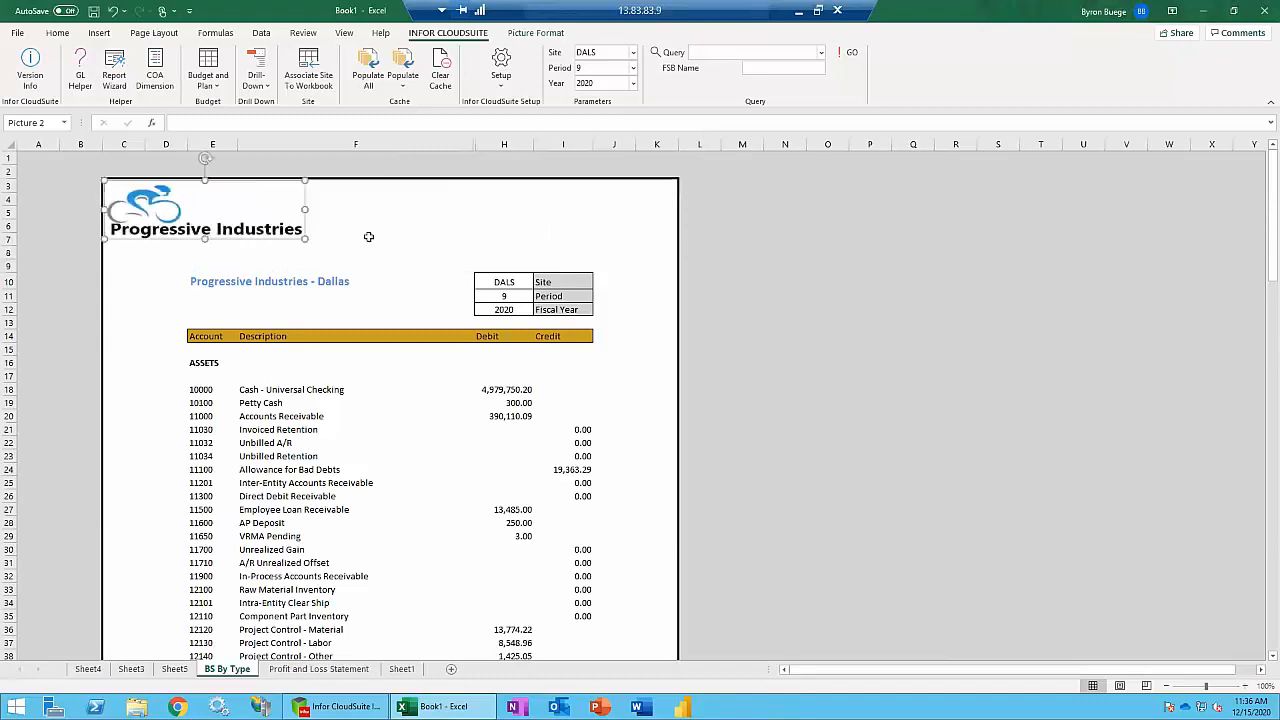
click(366, 237)
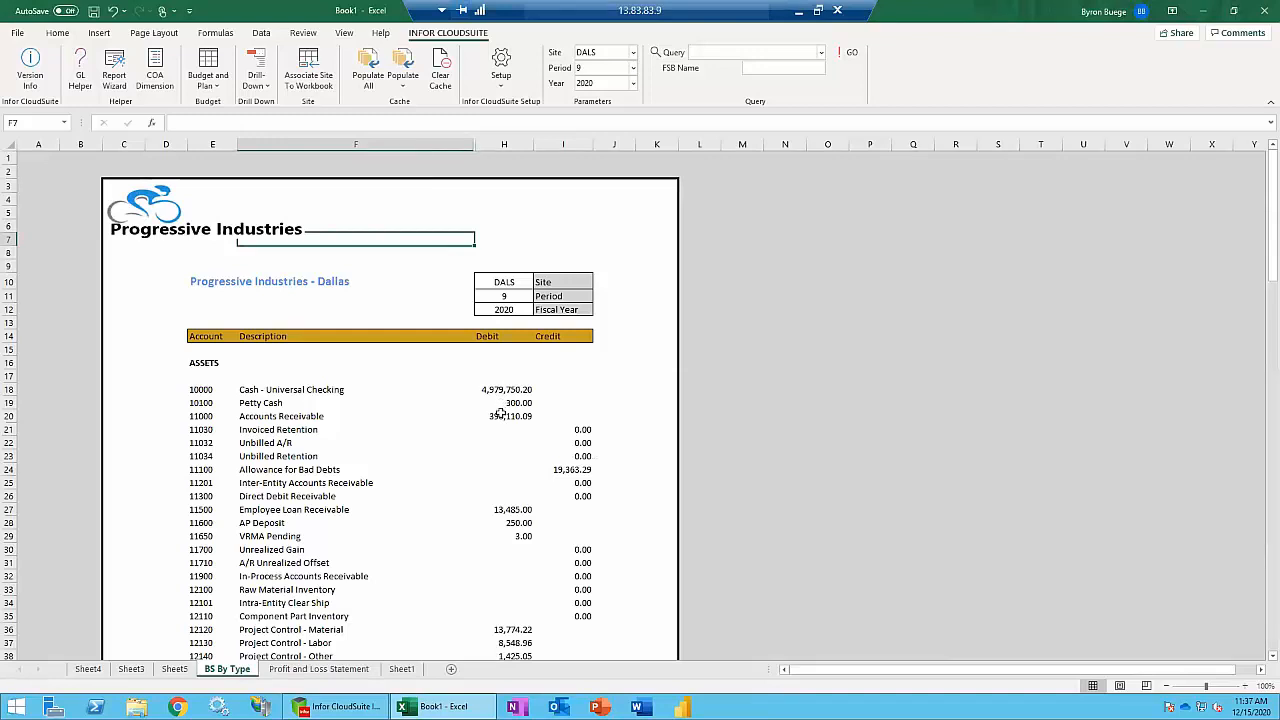
Insert two blank rows above account 12201, Intra-Entity Clear Receive, in the balance sheet's assets.
scroll(501, 412, down, 1)
scroll(501, 412, down, 8)
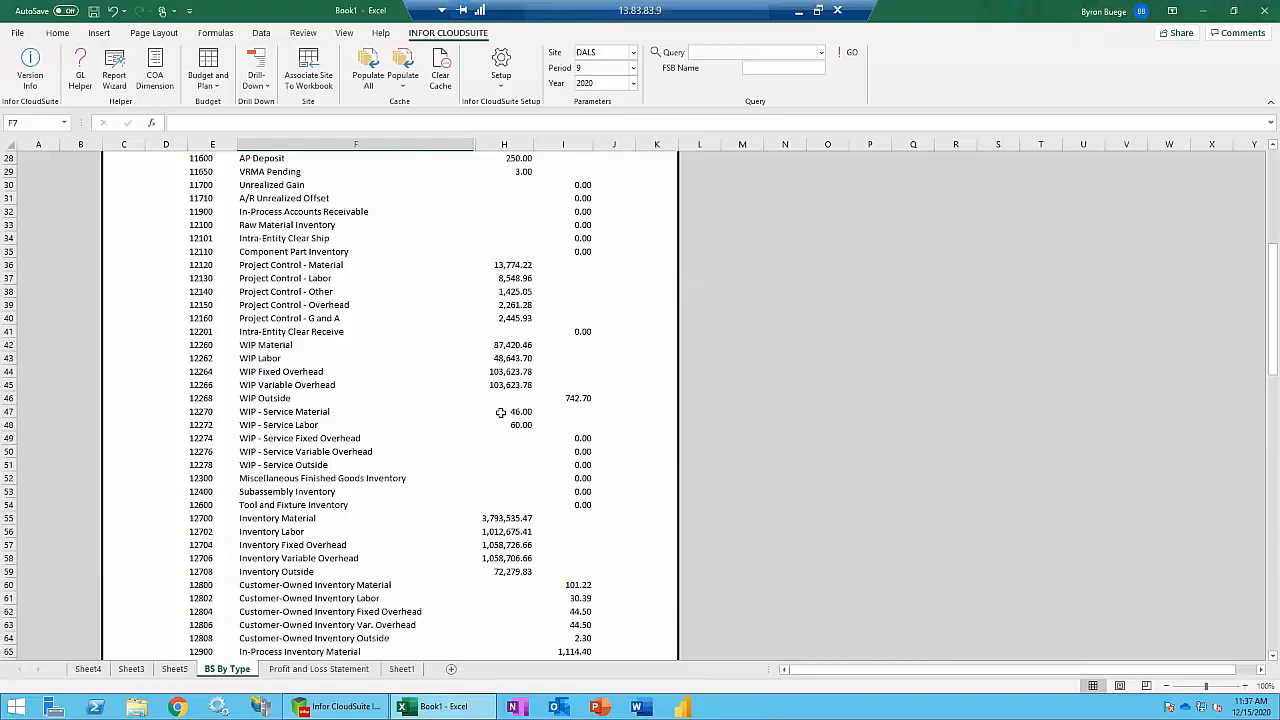
scroll(501, 412, up, 6)
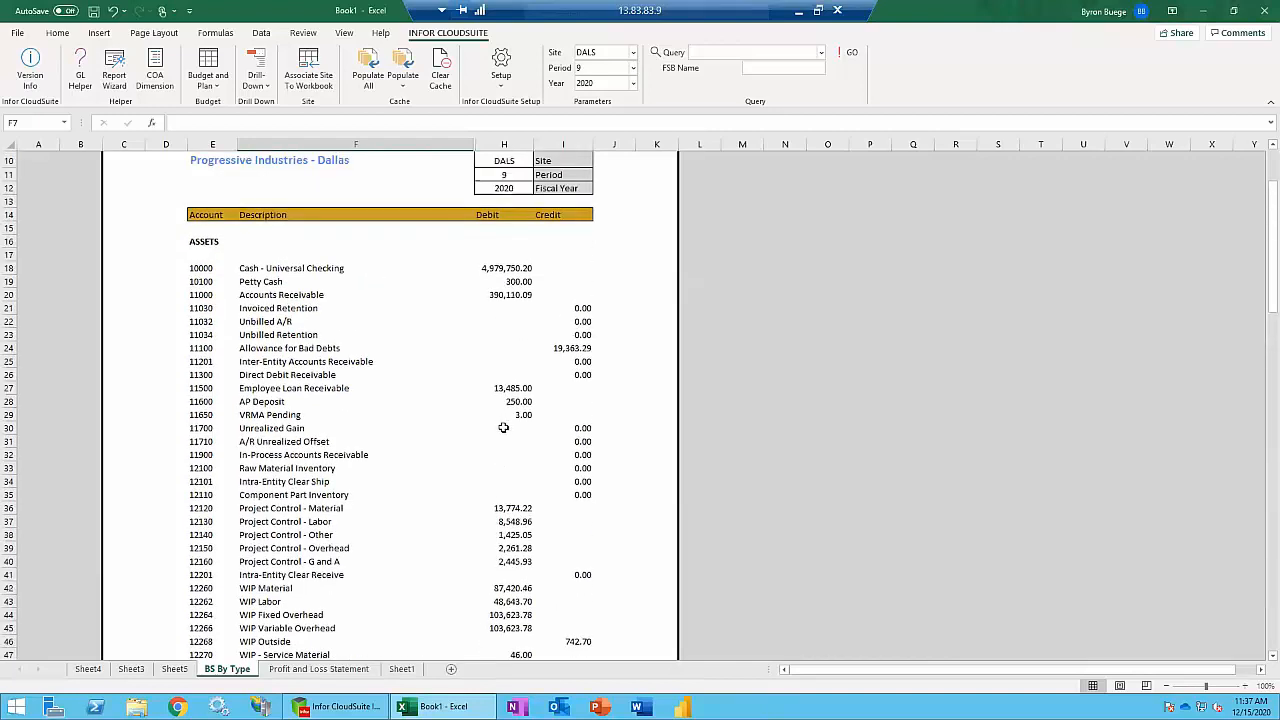
scroll(499, 424, down, 2)
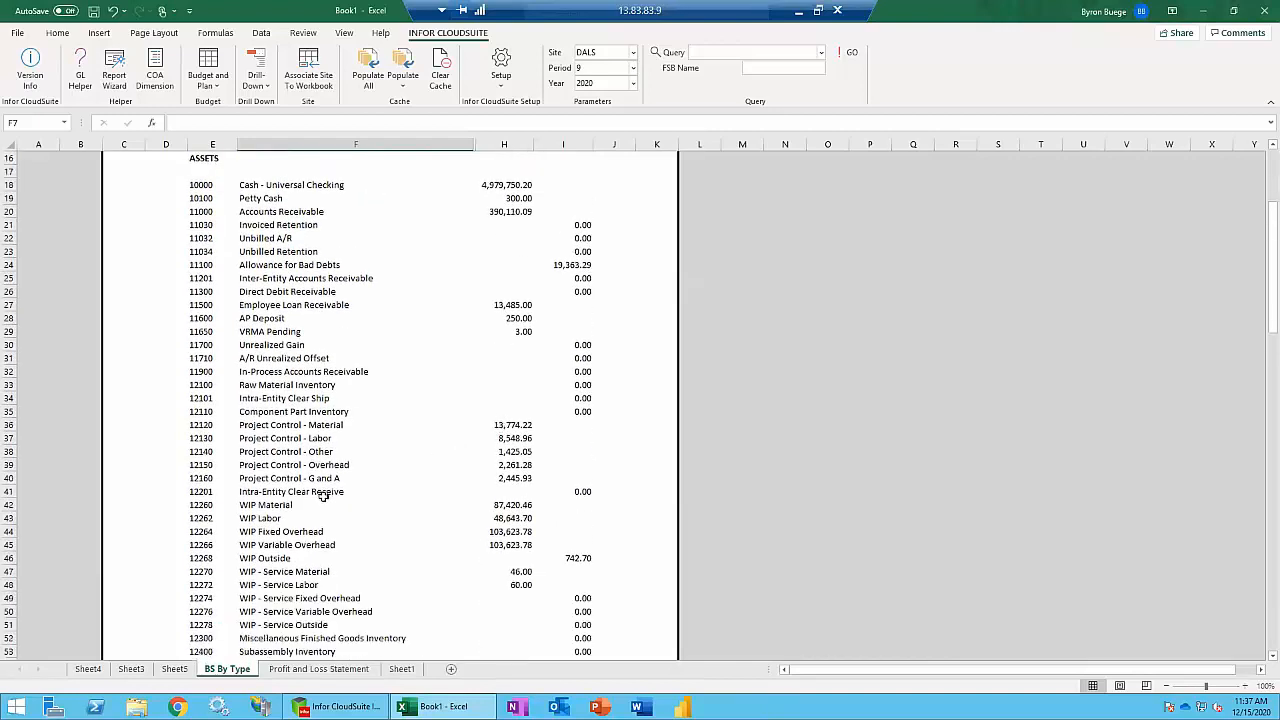
drag(8, 491, 8, 504)
right_click(142, 496)
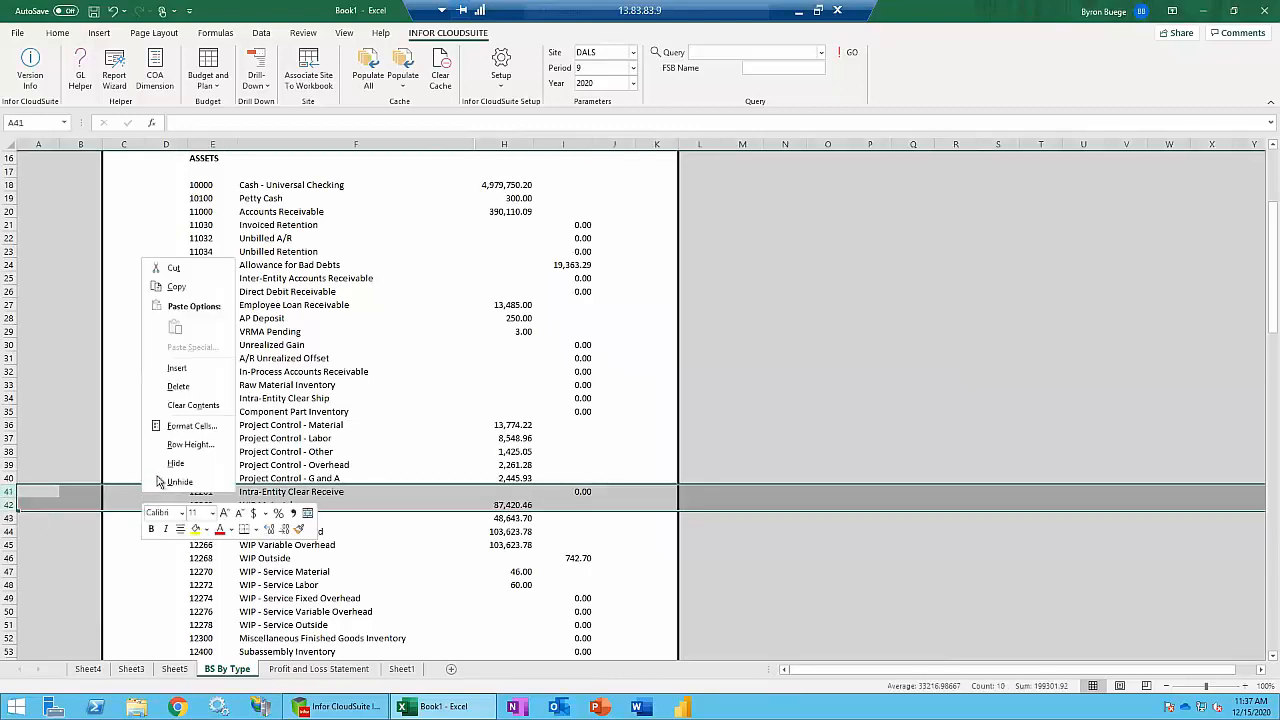
click(178, 368)
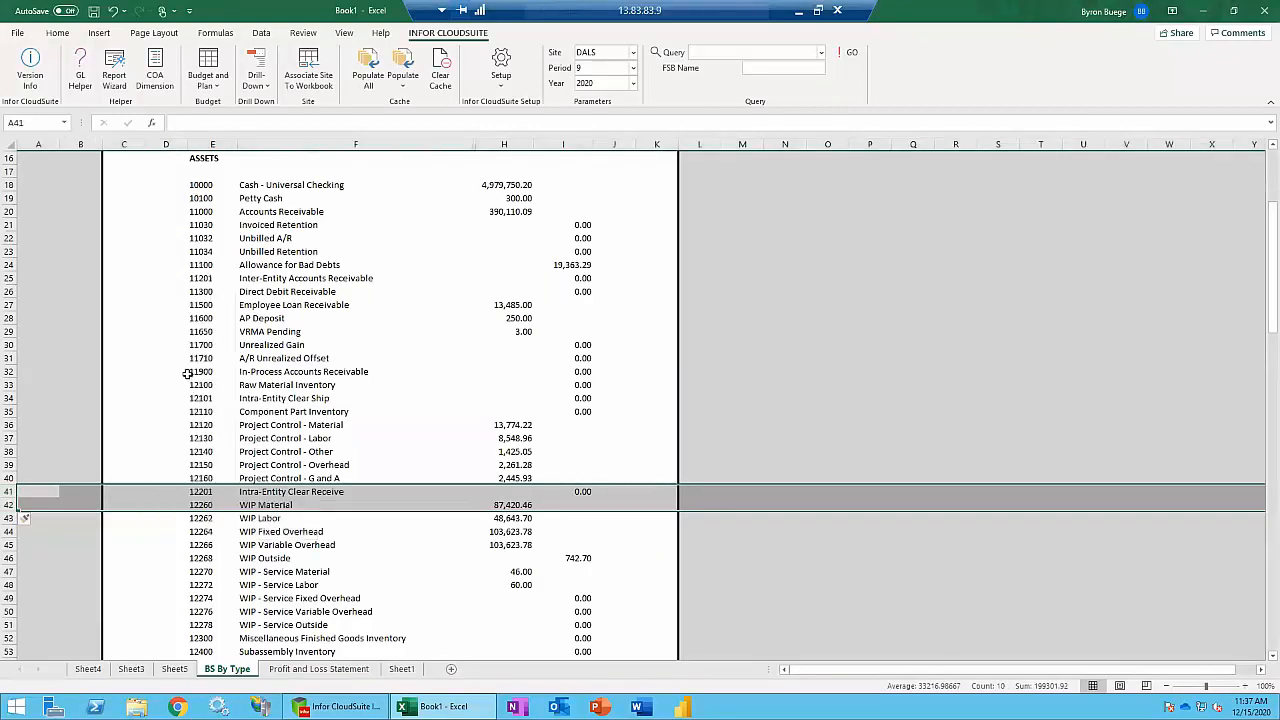
click(196, 424)
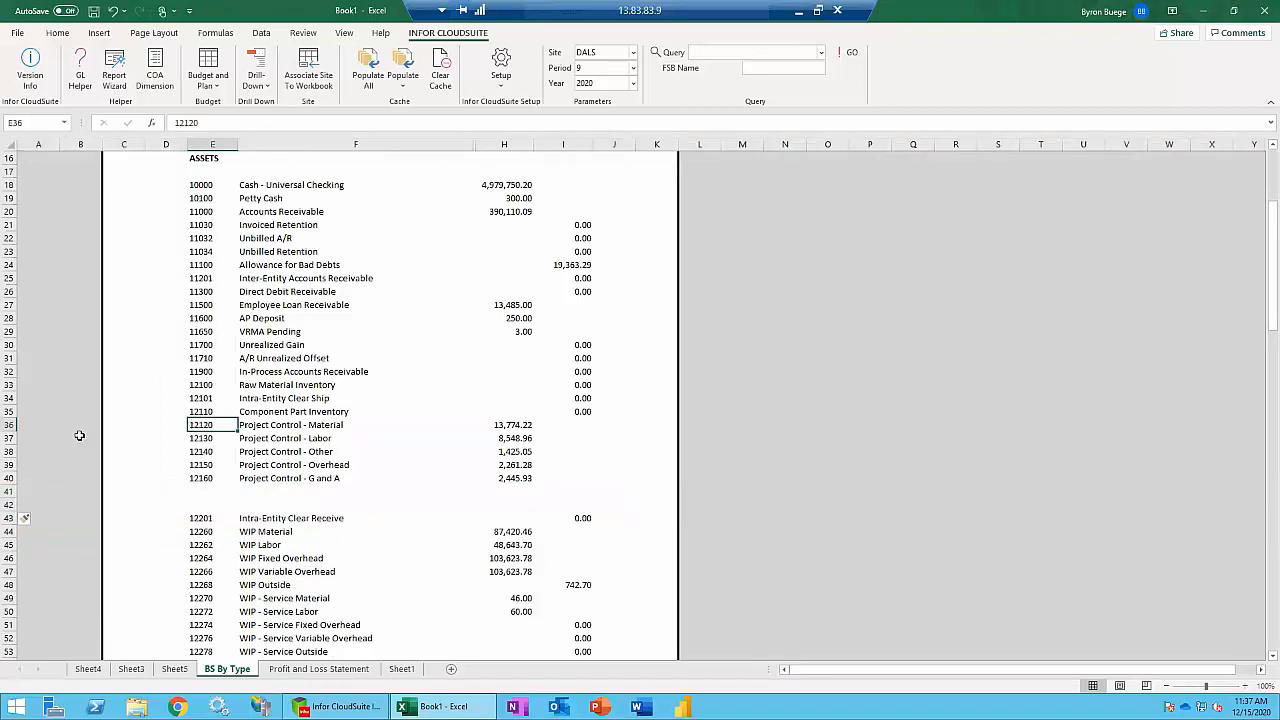
Insert two blank rows above account 12120, Project Control - Material.
right_click(13, 424)
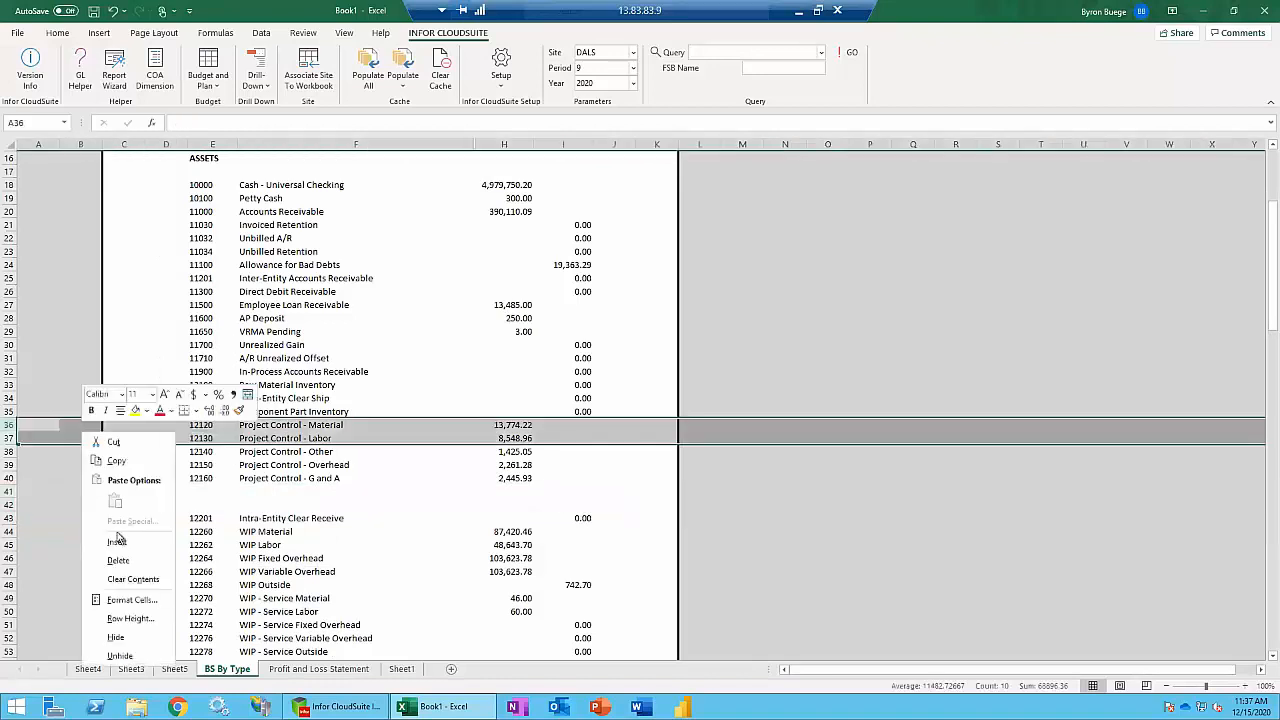
click(105, 538)
click(341, 491)
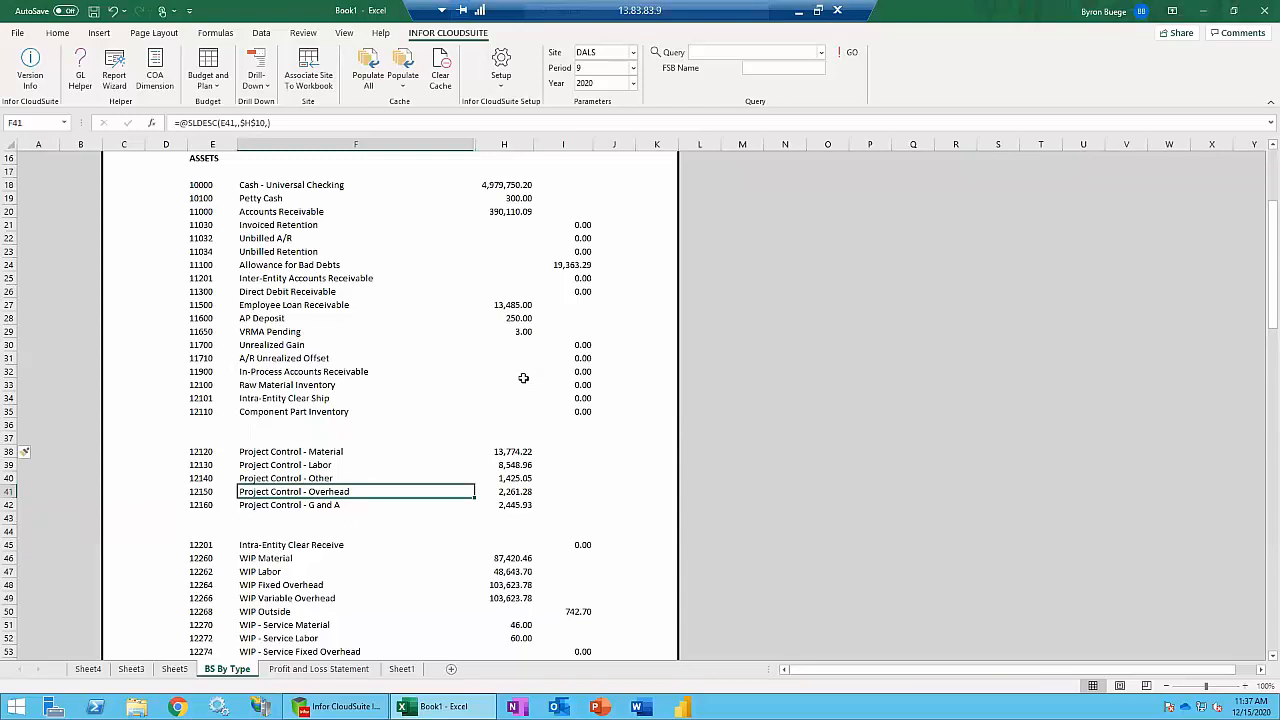
Set the balance sheet's fiscal year in H12 to 2016 and its period in H11 to 1, and inspect the Cash - Universal Checking debit.
scroll(516, 378, up, 2)
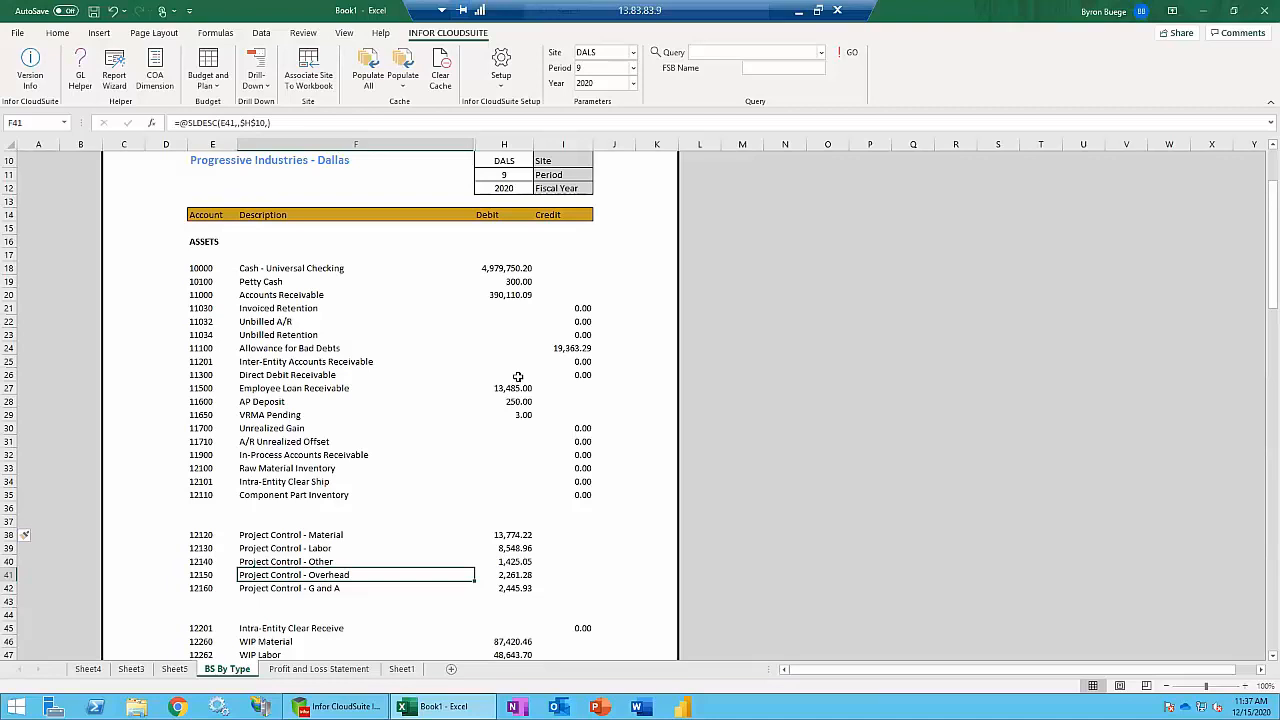
scroll(518, 378, up, 3)
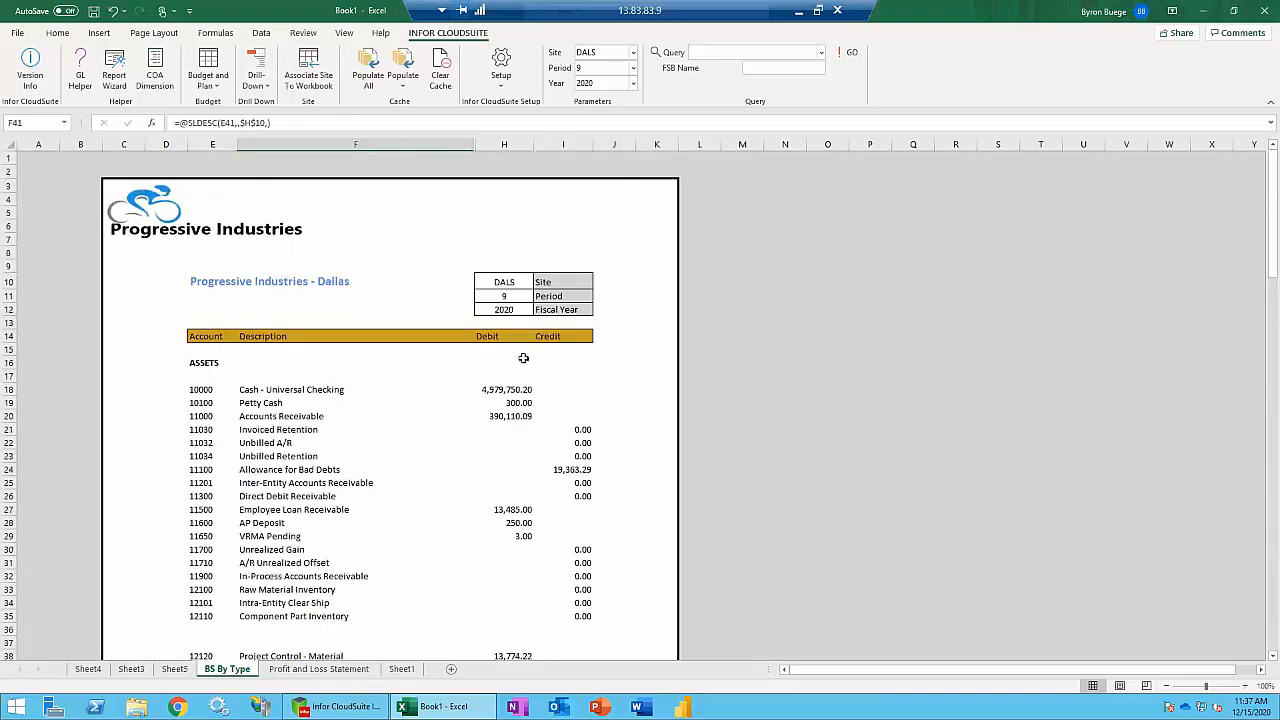
click(519, 282)
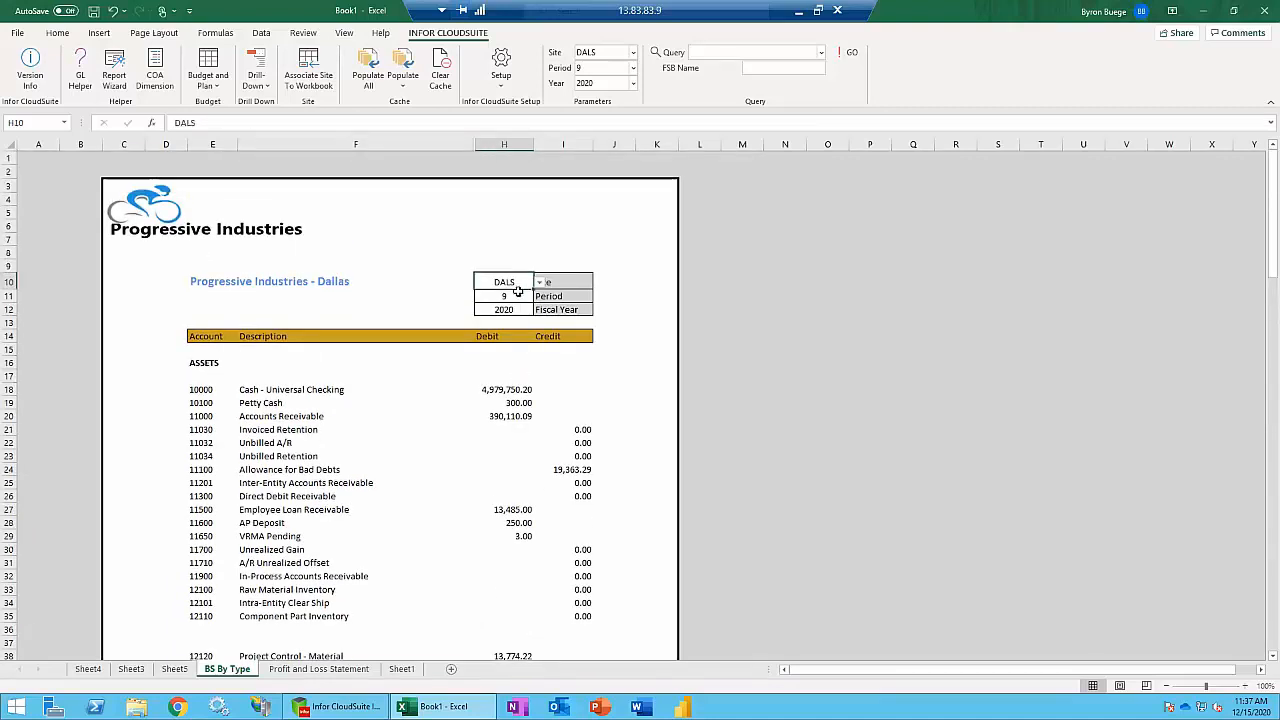
click(517, 295)
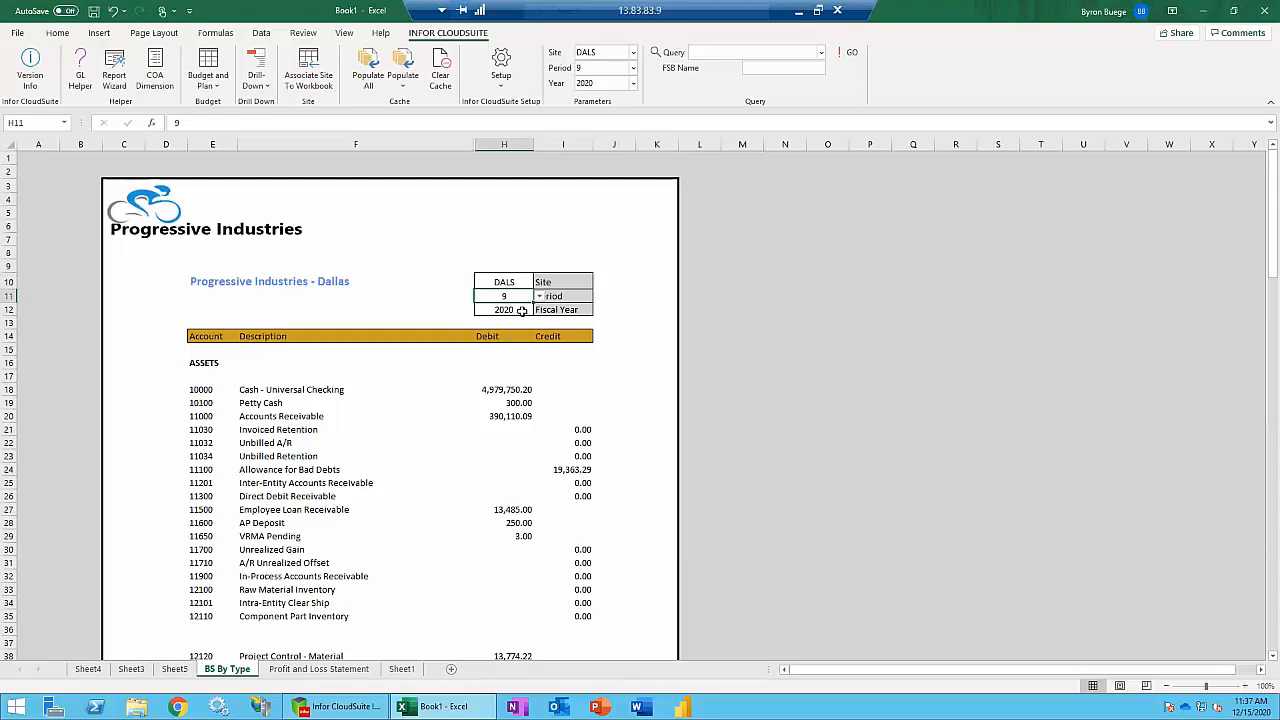
click(521, 311)
click(539, 310)
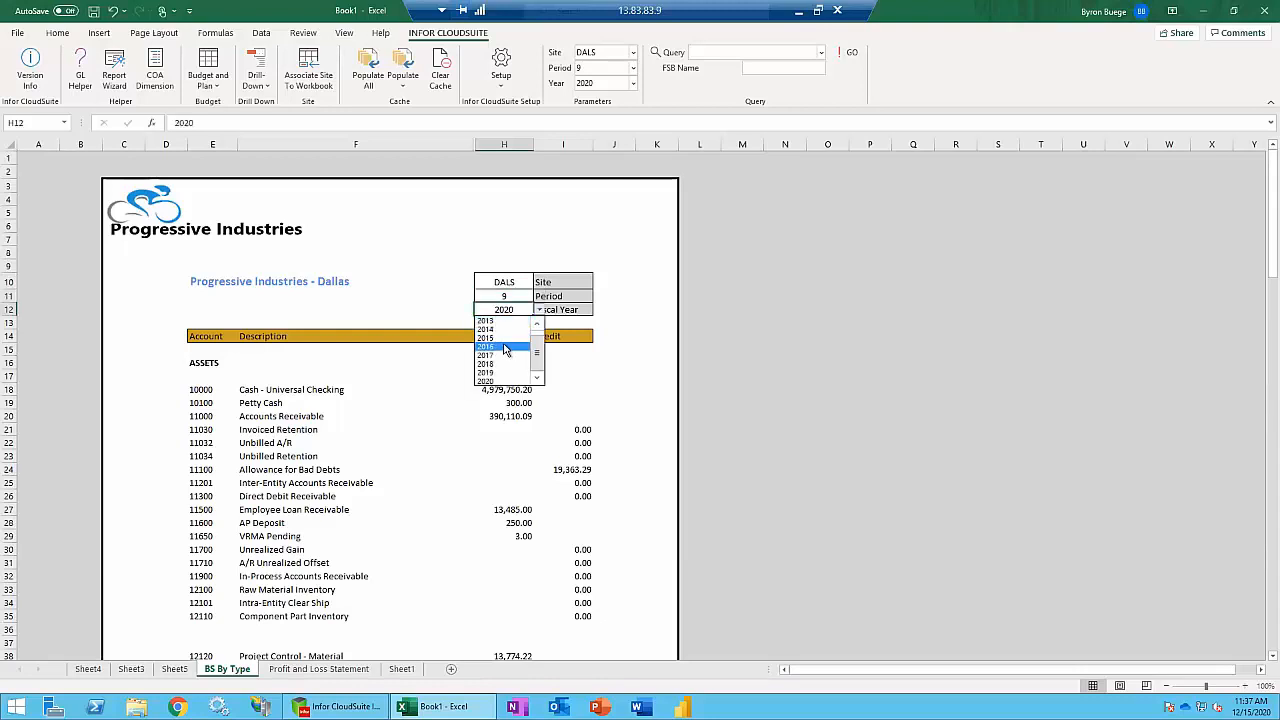
click(505, 366)
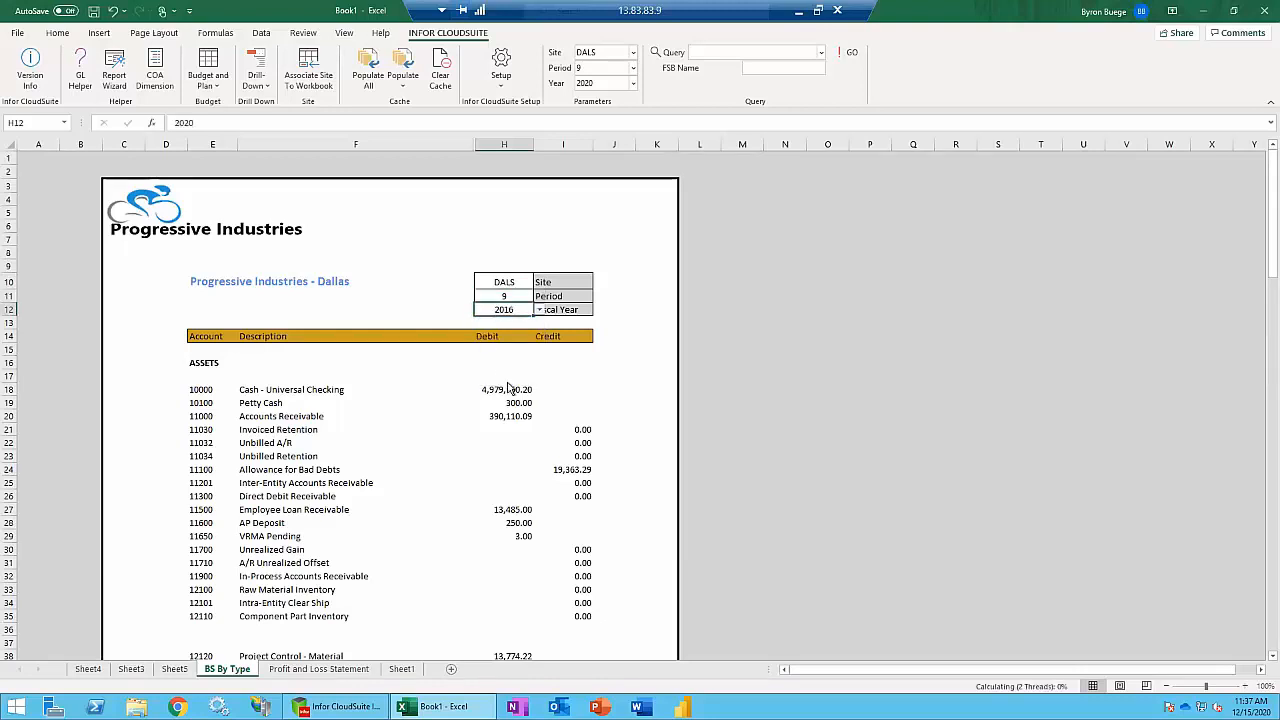
click(521, 295)
click(539, 298)
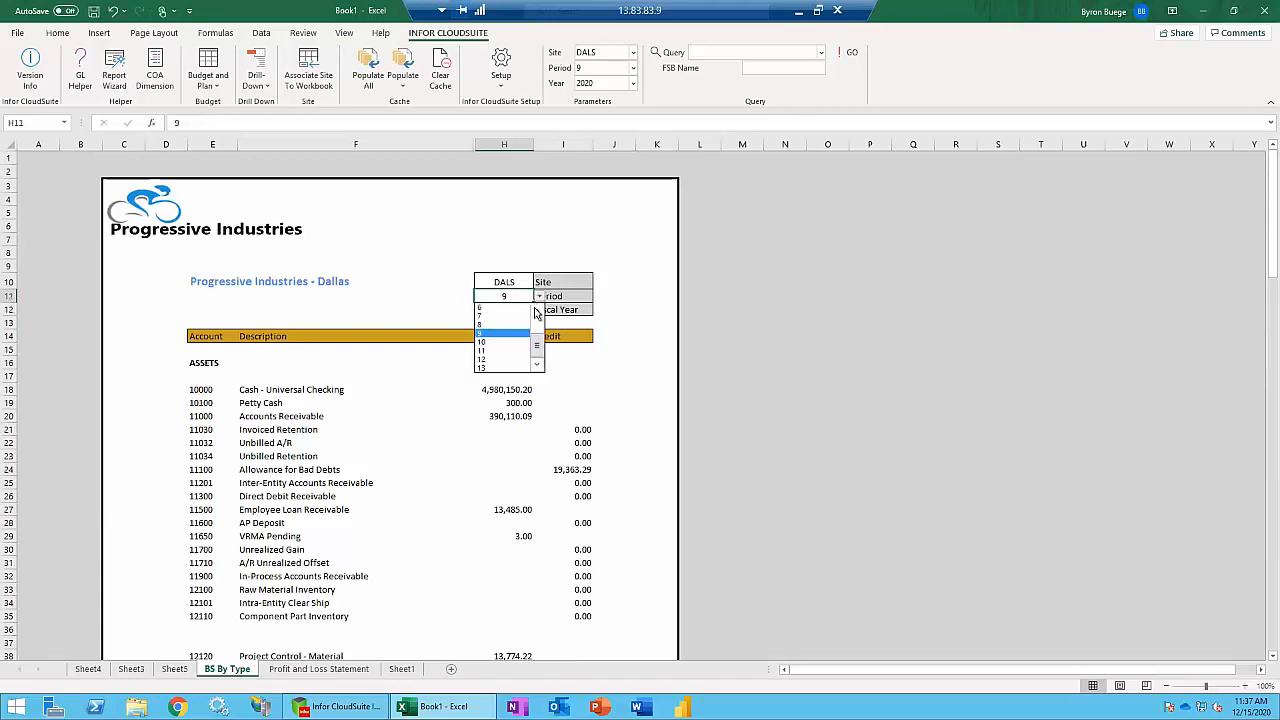
click(537, 310)
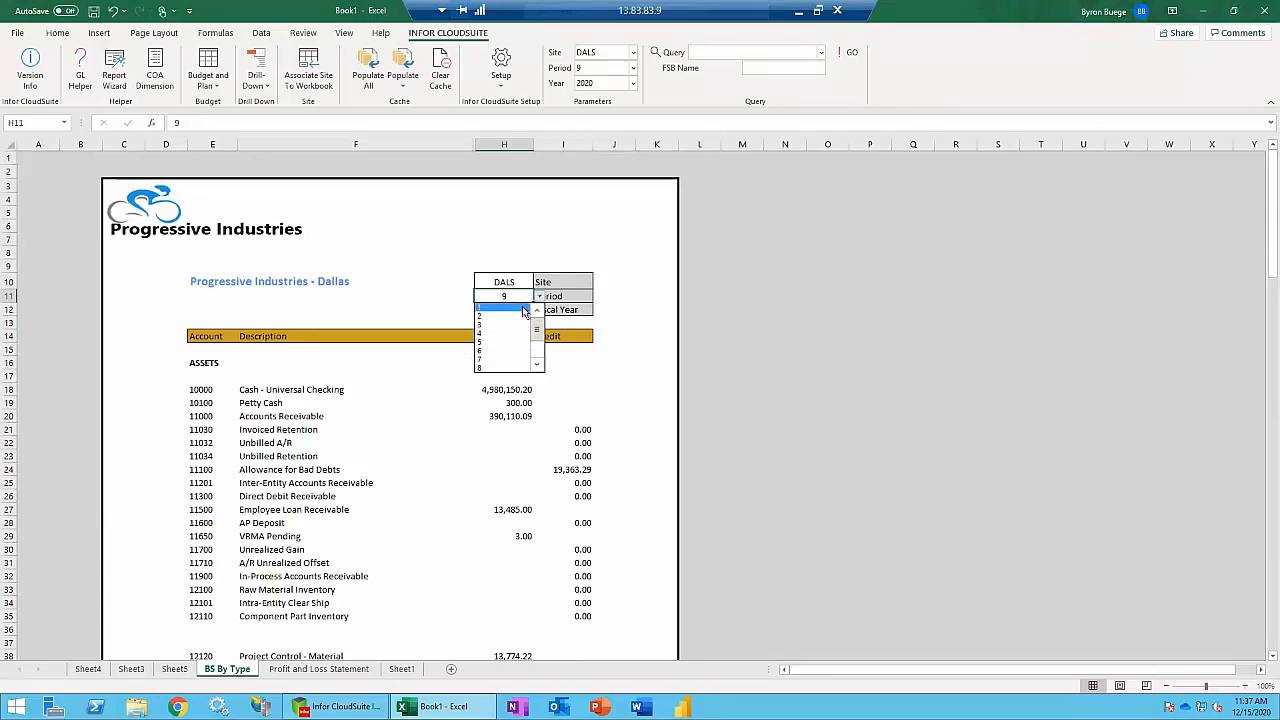
click(520, 310)
click(507, 377)
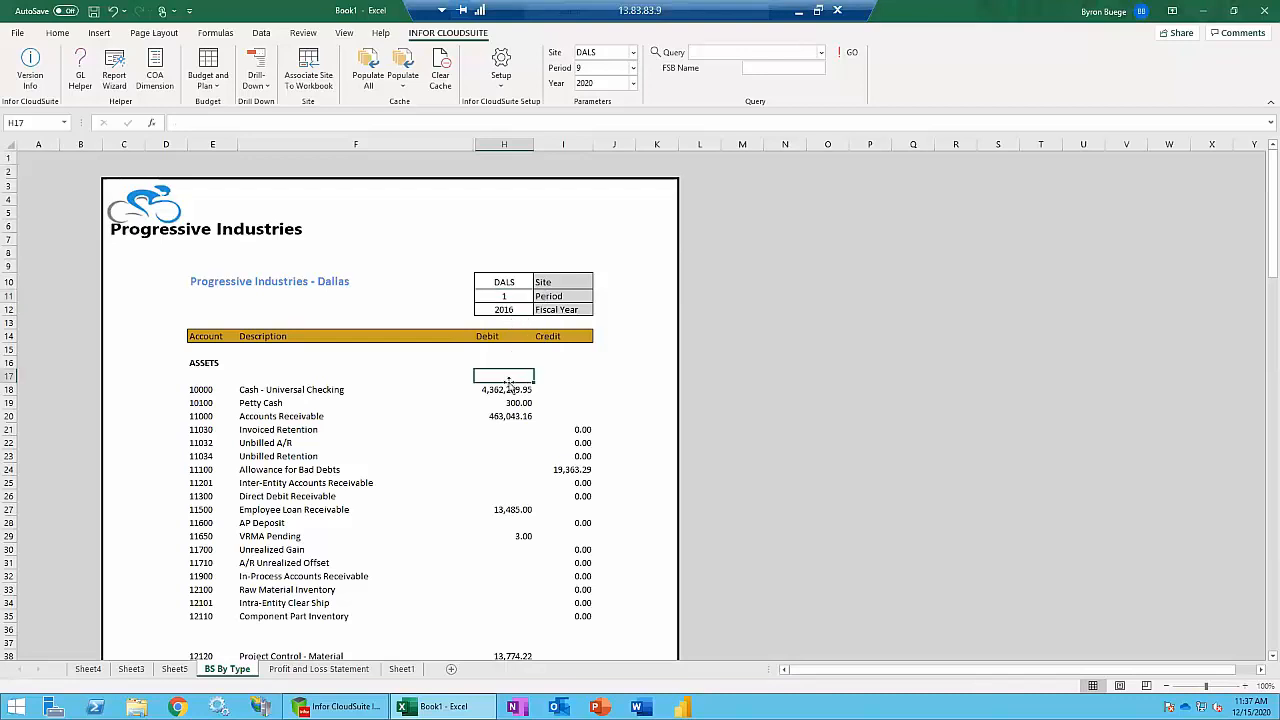
click(510, 389)
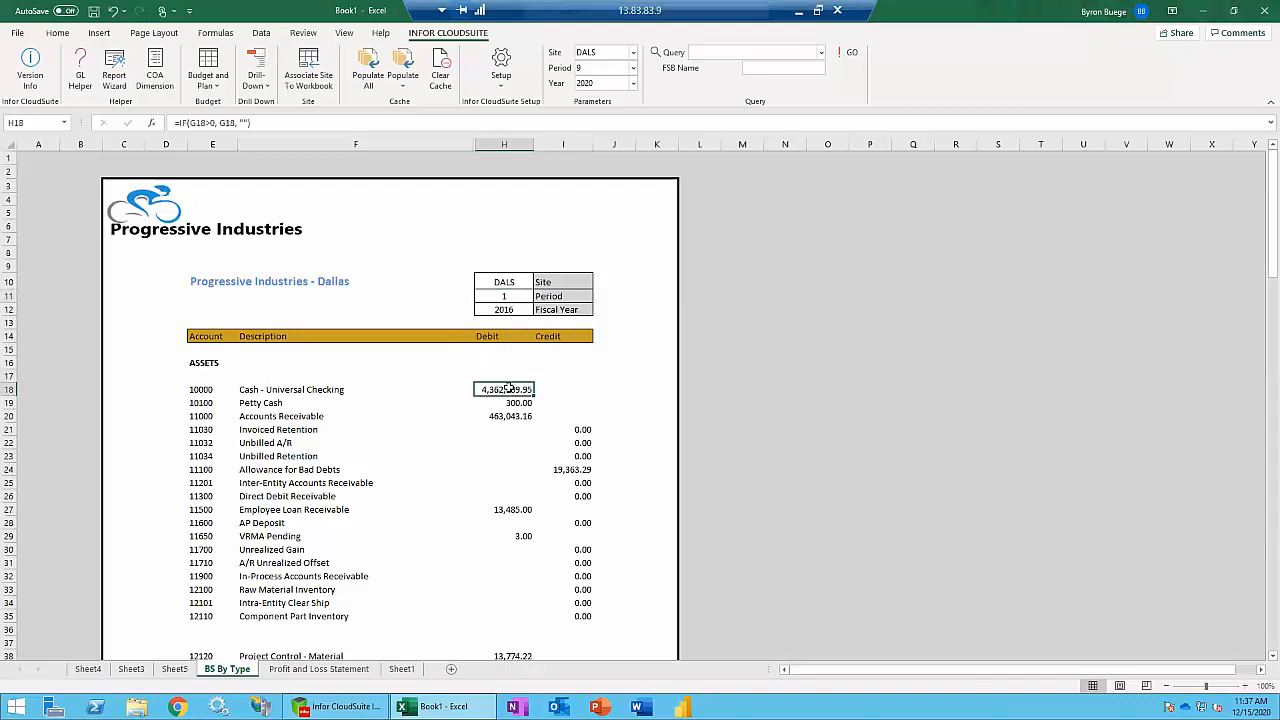
Unhide the Amount column G between Description and Debit on the balance sheet and widen it slightly.
click(511, 403)
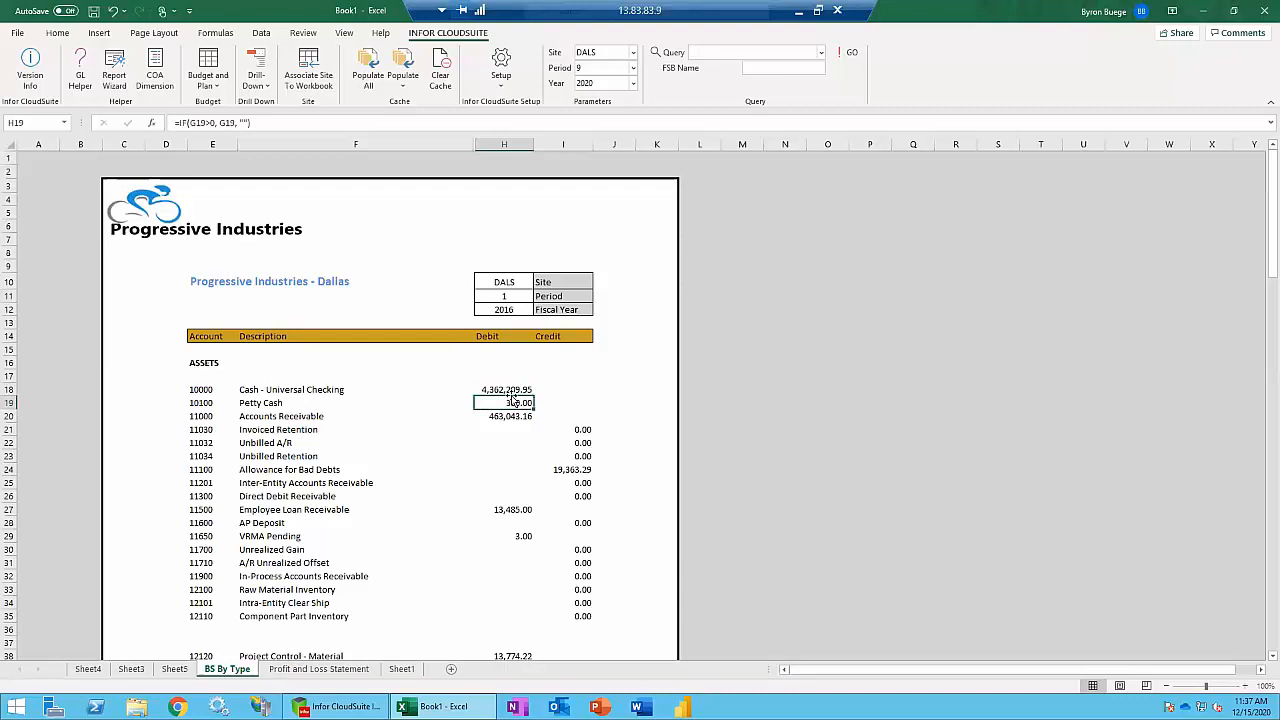
click(511, 390)
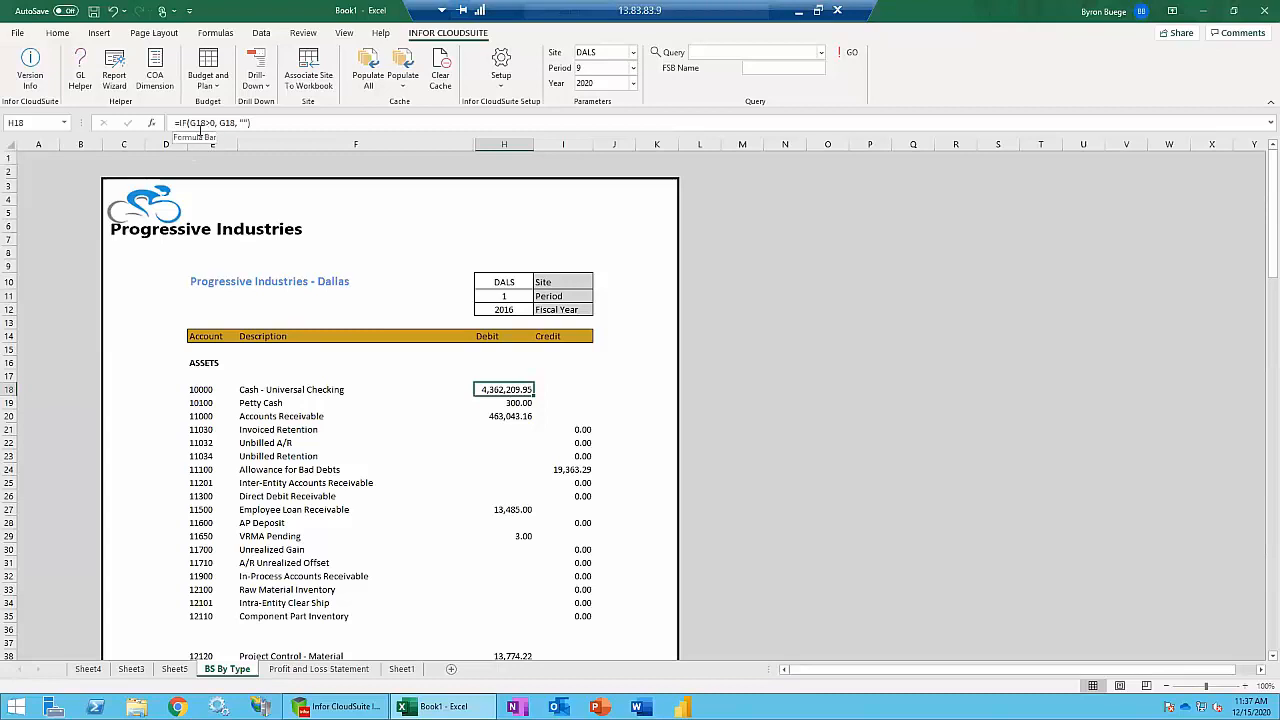
click(507, 145)
drag(504, 144, 461, 144)
right_click(461, 144)
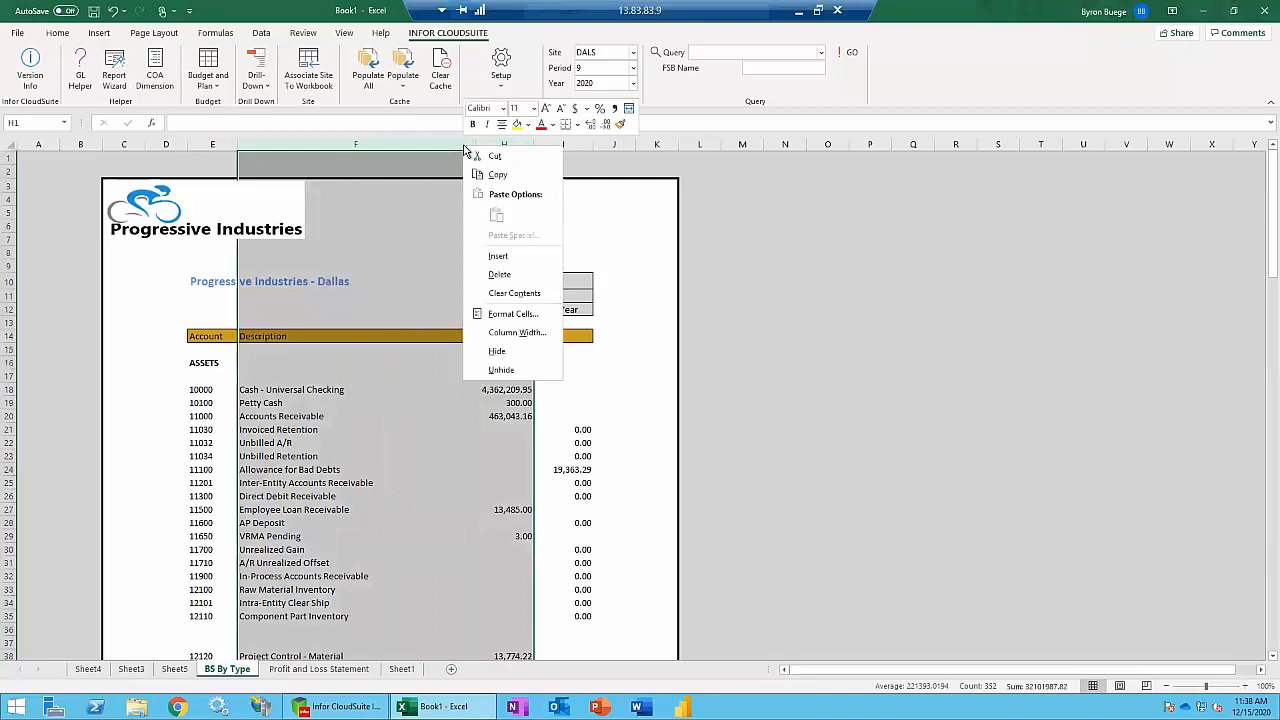
click(500, 366)
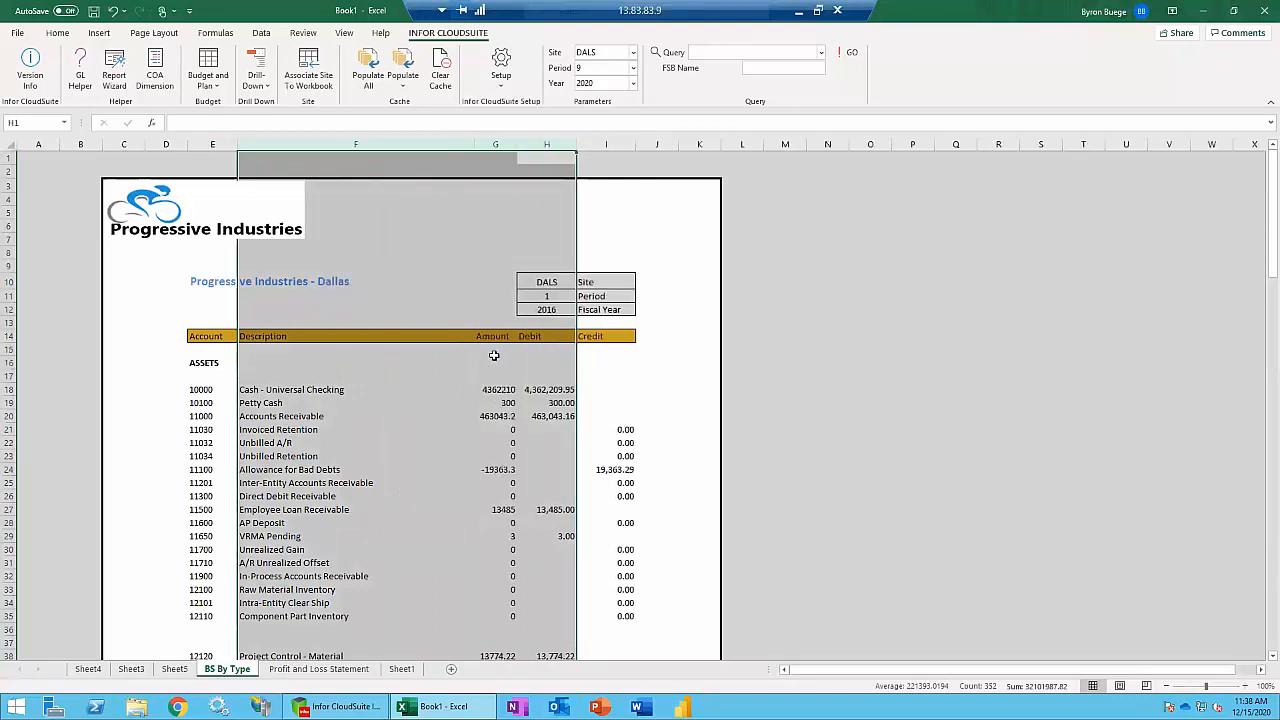
click(496, 351)
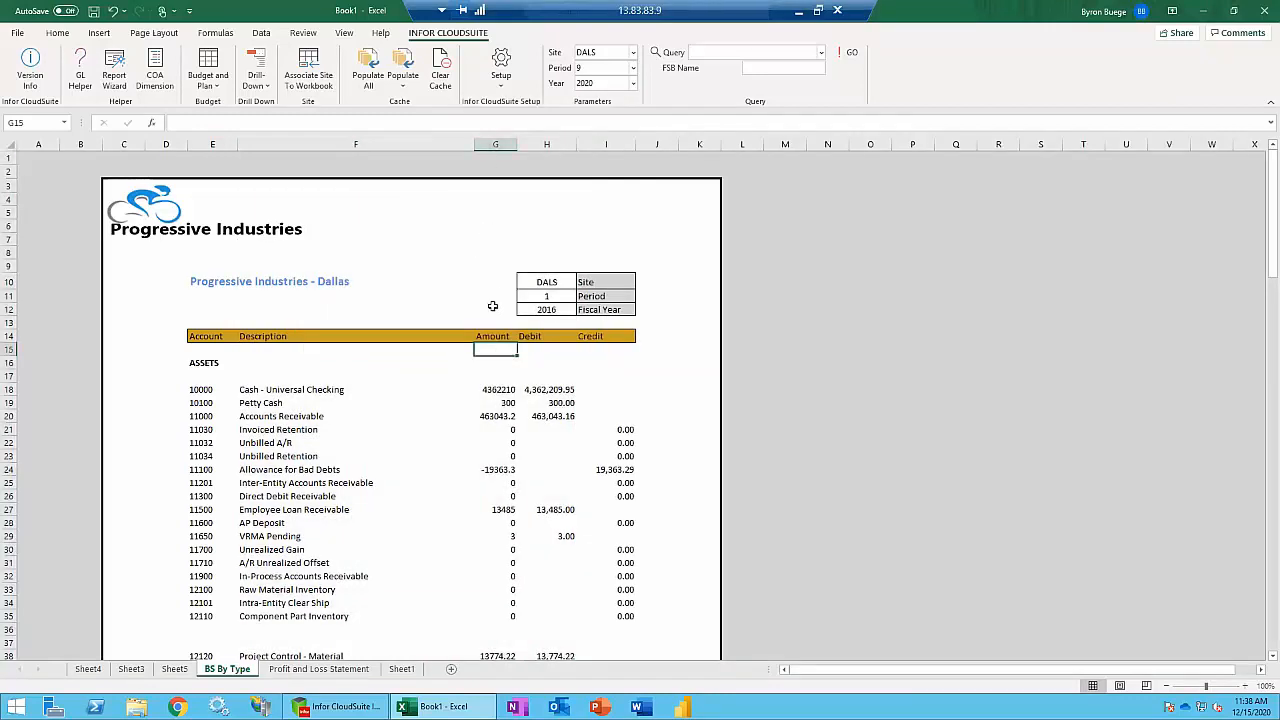
drag(521, 144, 527, 144)
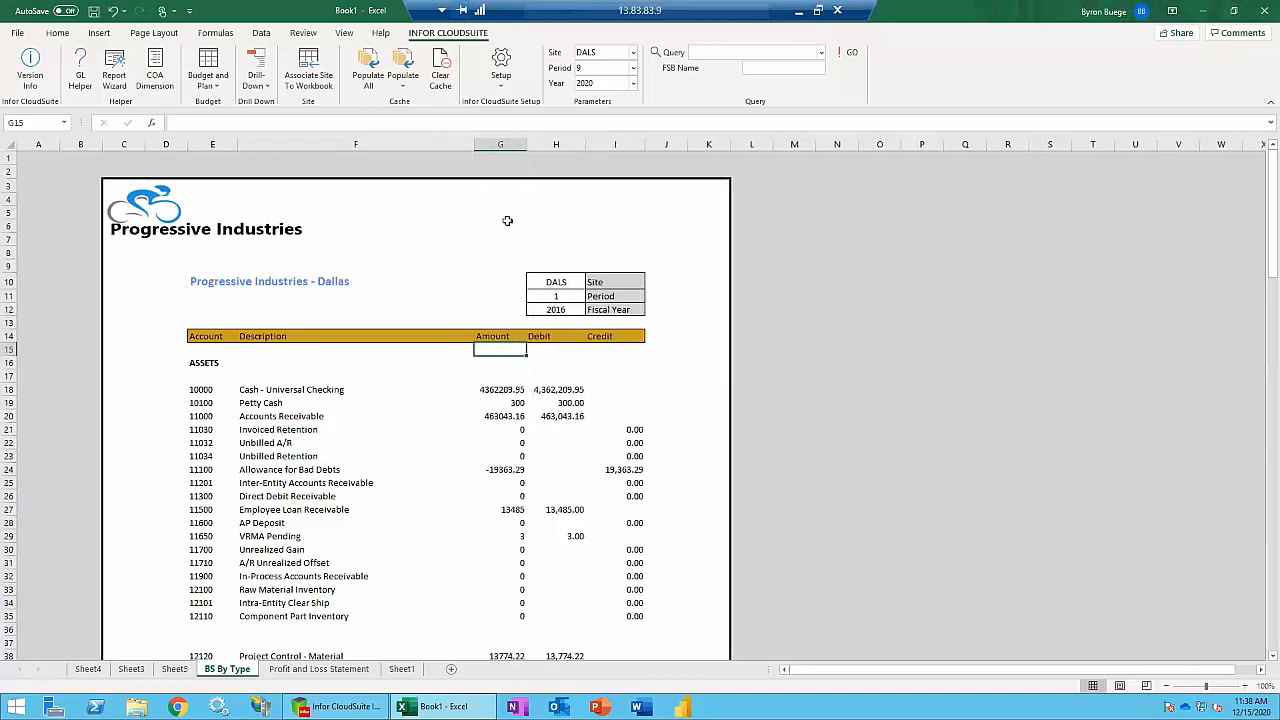
Inspect the Amount, Debit and Credit formulas for Cash - Universal Checking and Accounts Receivable.
click(508, 388)
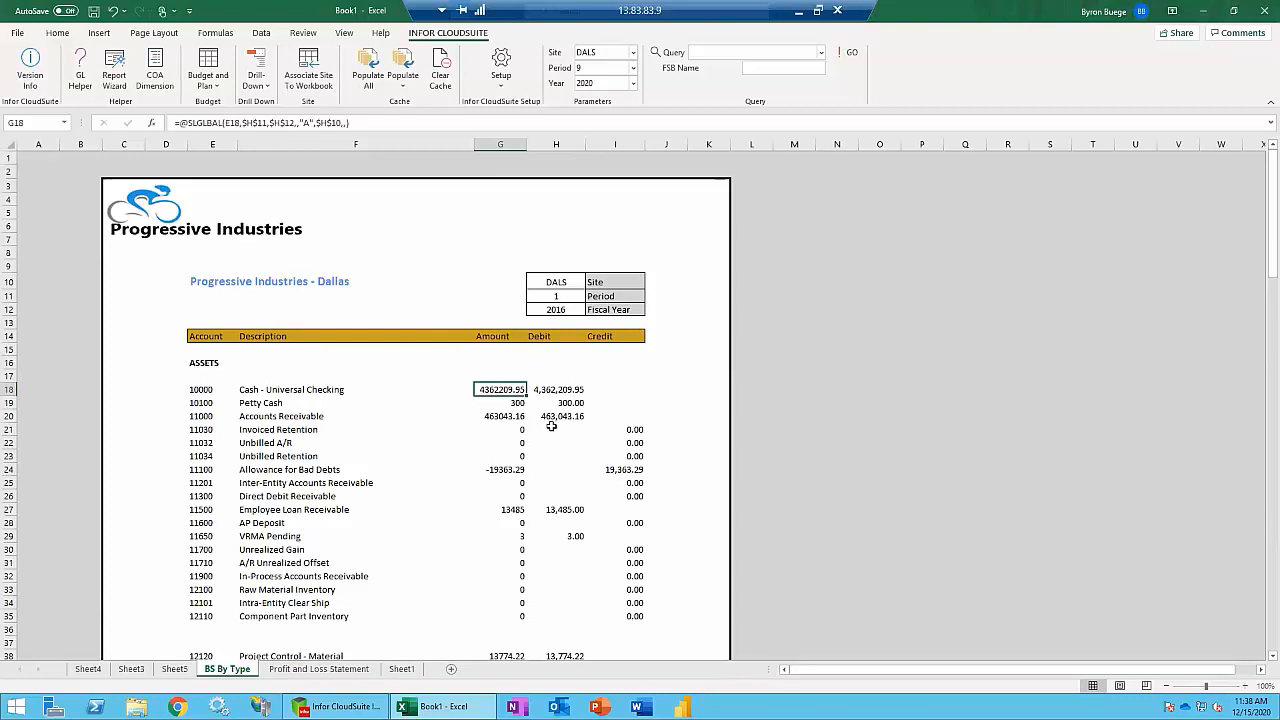
key(F2)
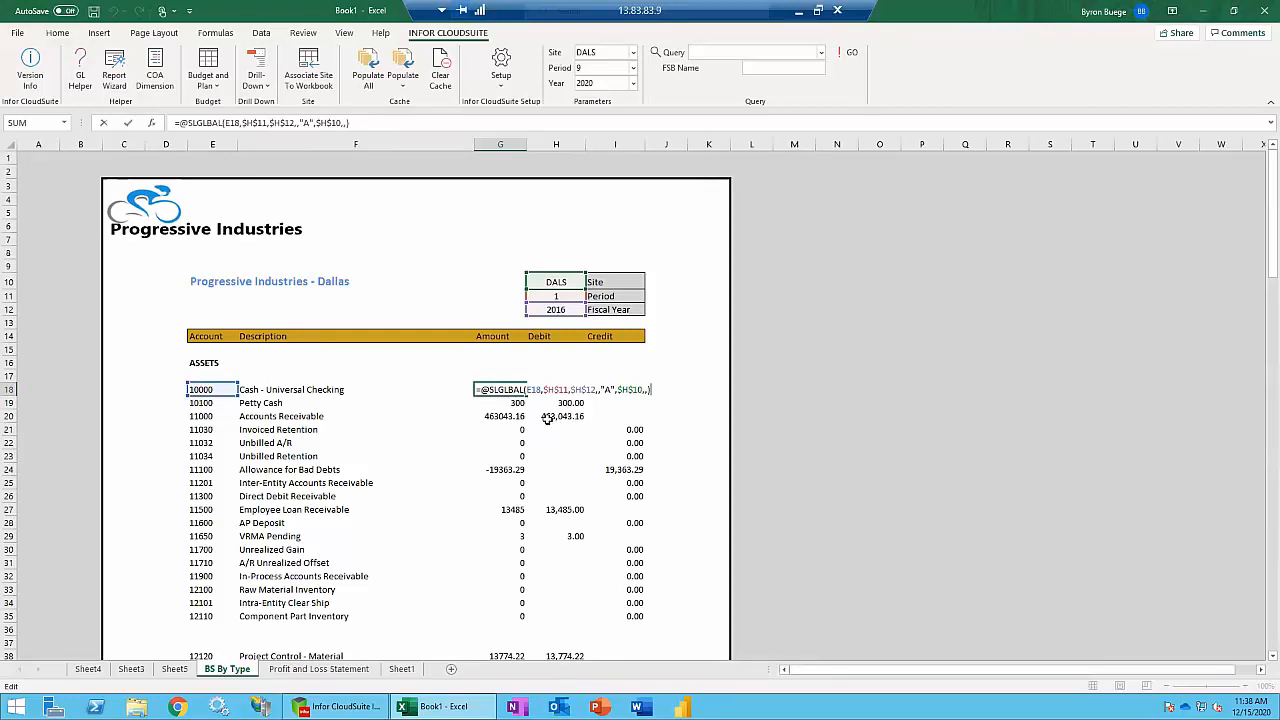
key(Escape)
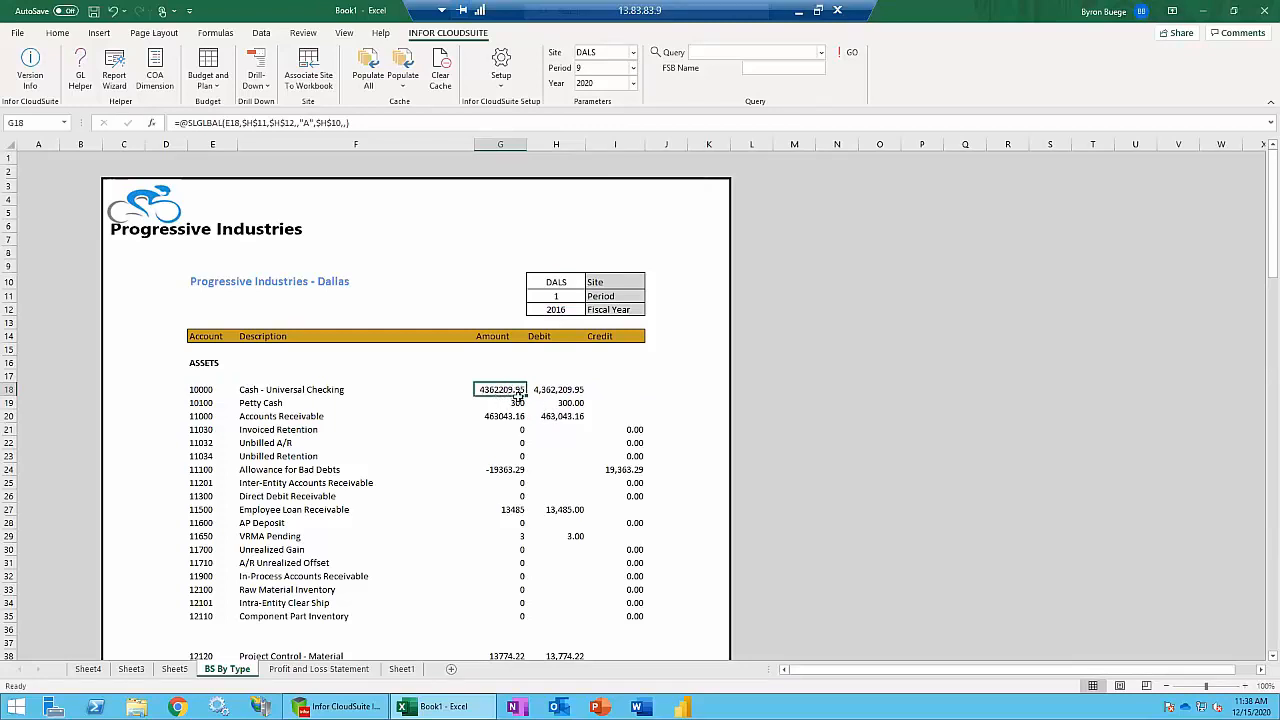
click(551, 389)
click(601, 389)
click(565, 389)
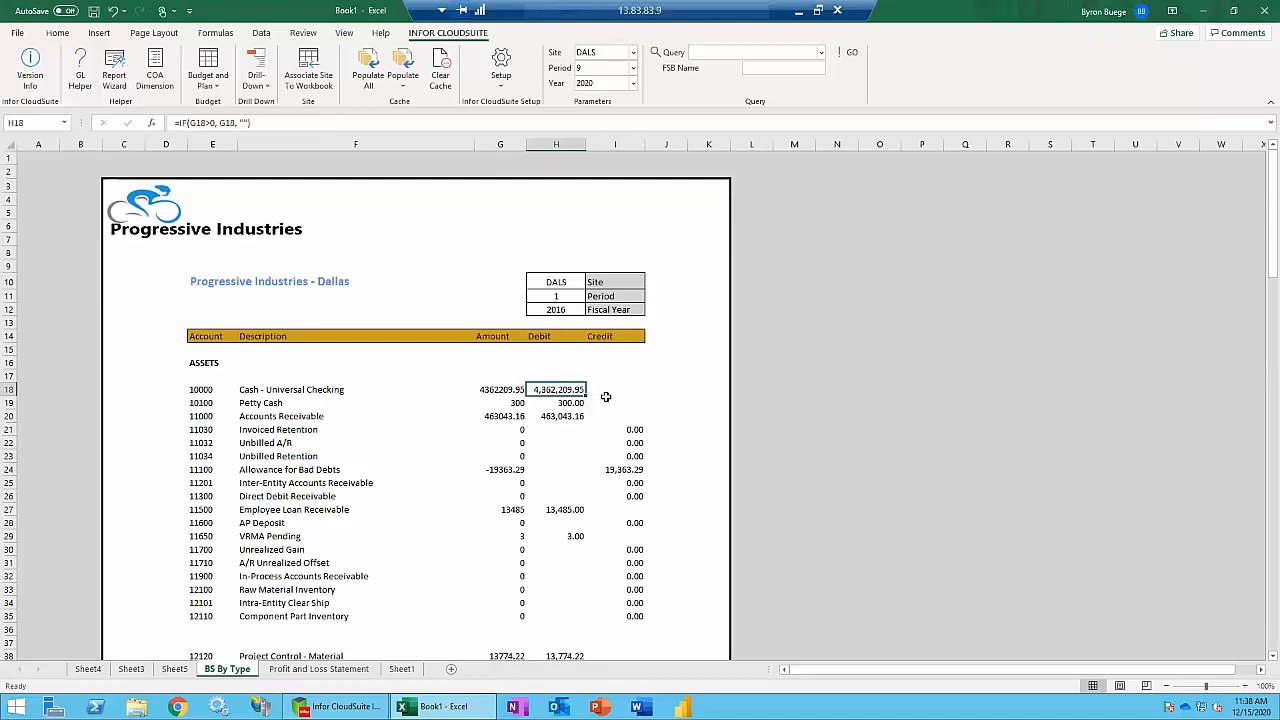
click(568, 418)
click(609, 417)
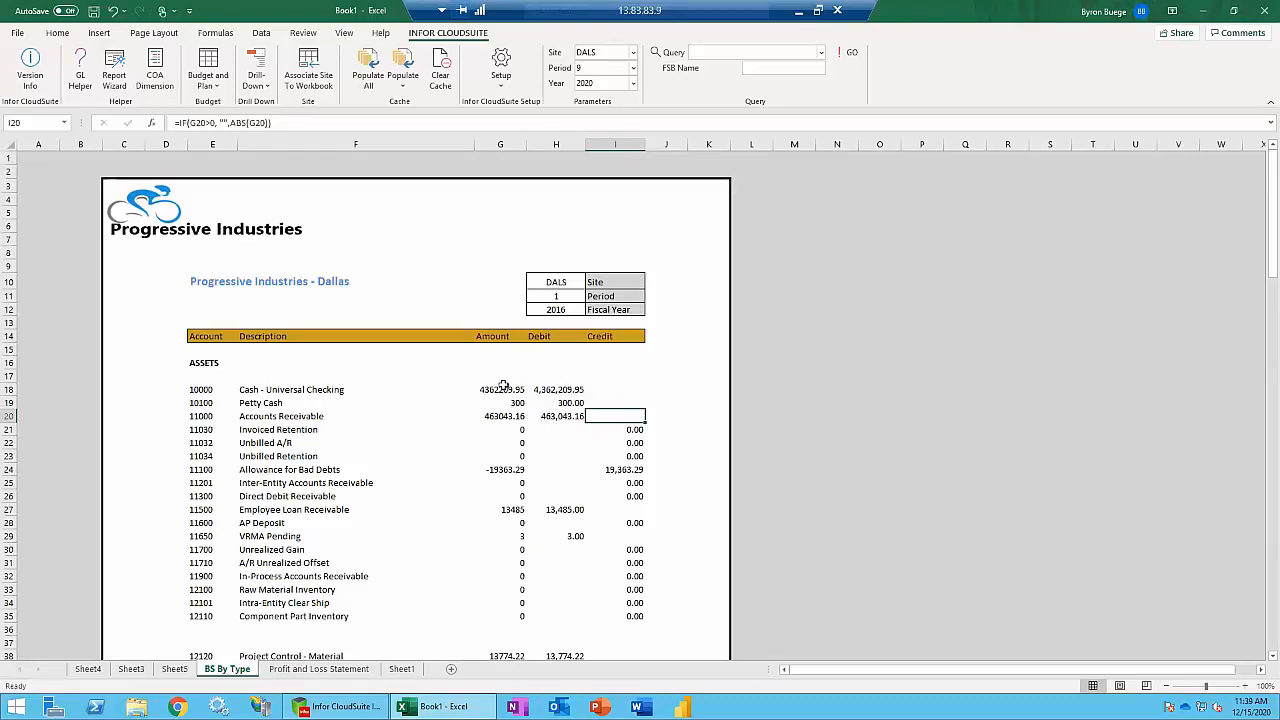
click(504, 386)
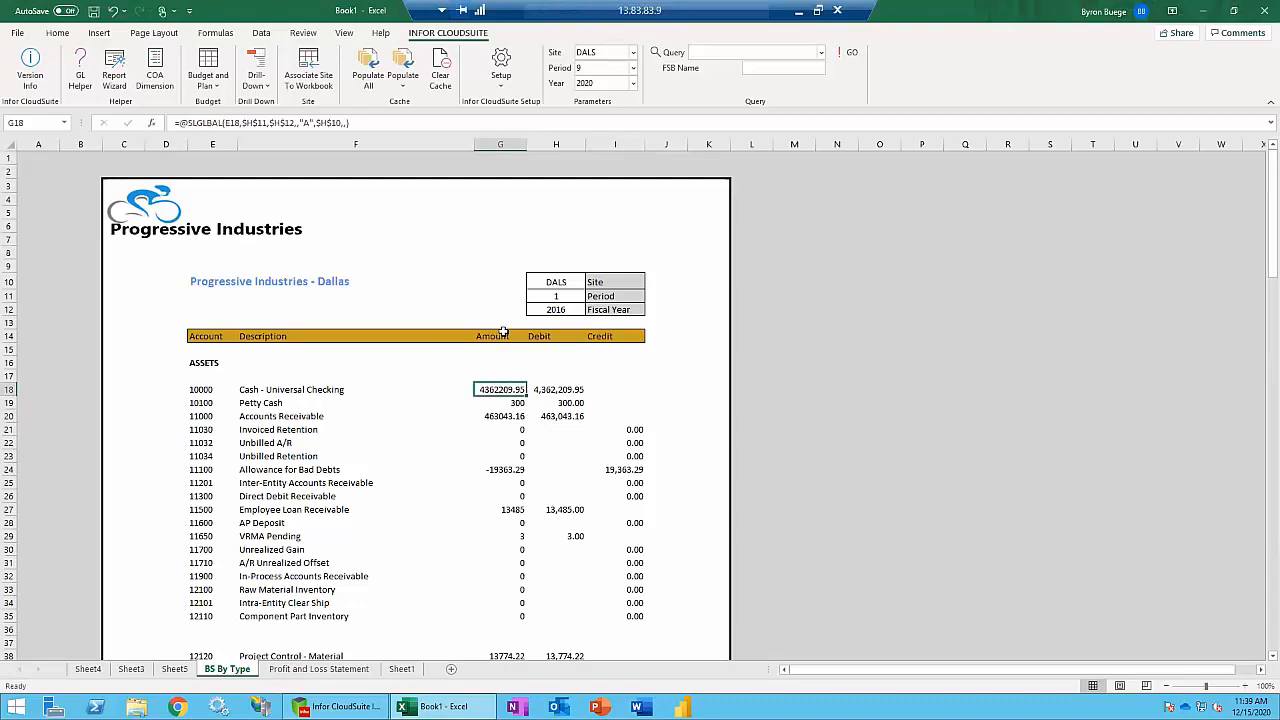
Move the site, period and fiscal year values from H10:H12 to G10:G12 and insert three blank columns before Debit.
drag(556, 283, 519, 294)
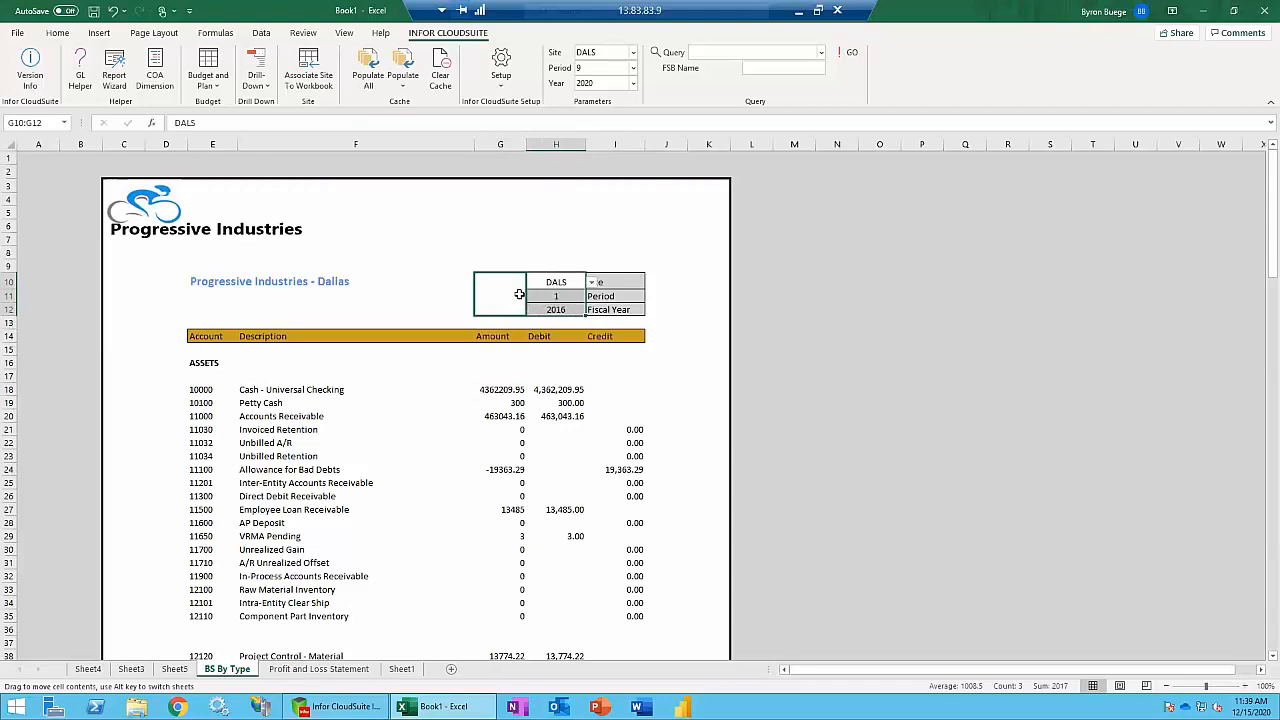
click(545, 309)
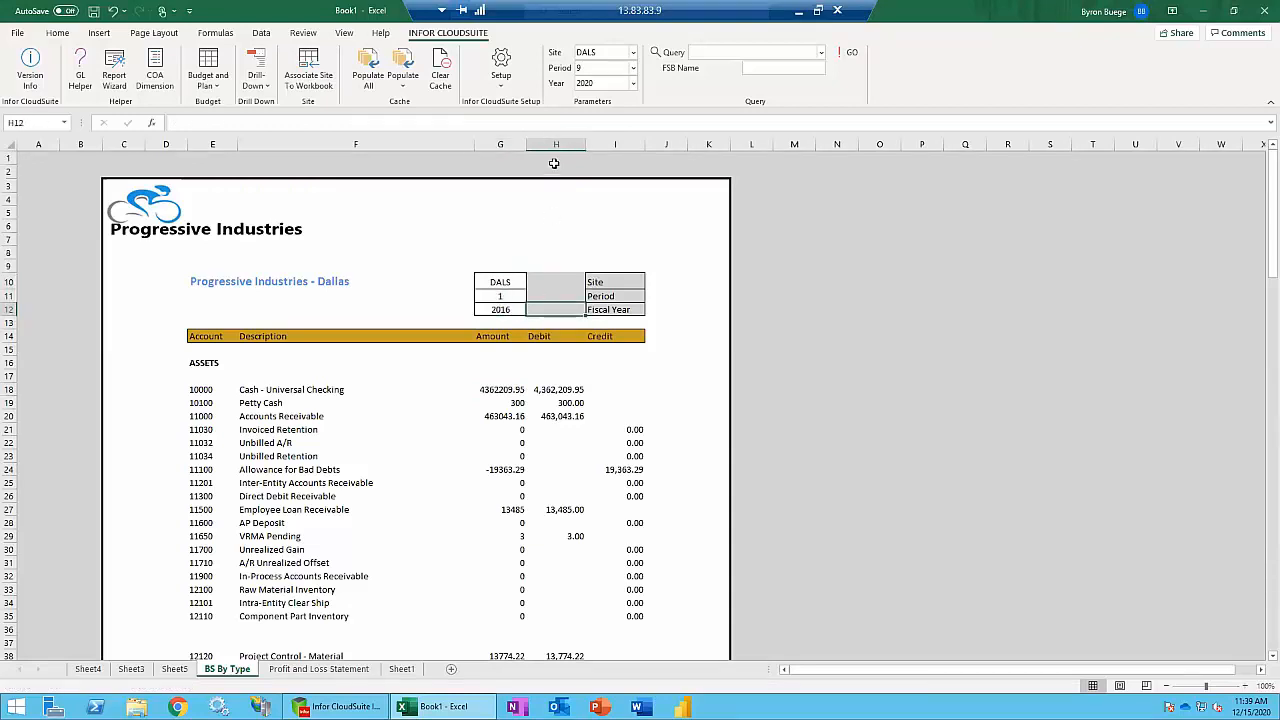
drag(556, 144, 660, 144)
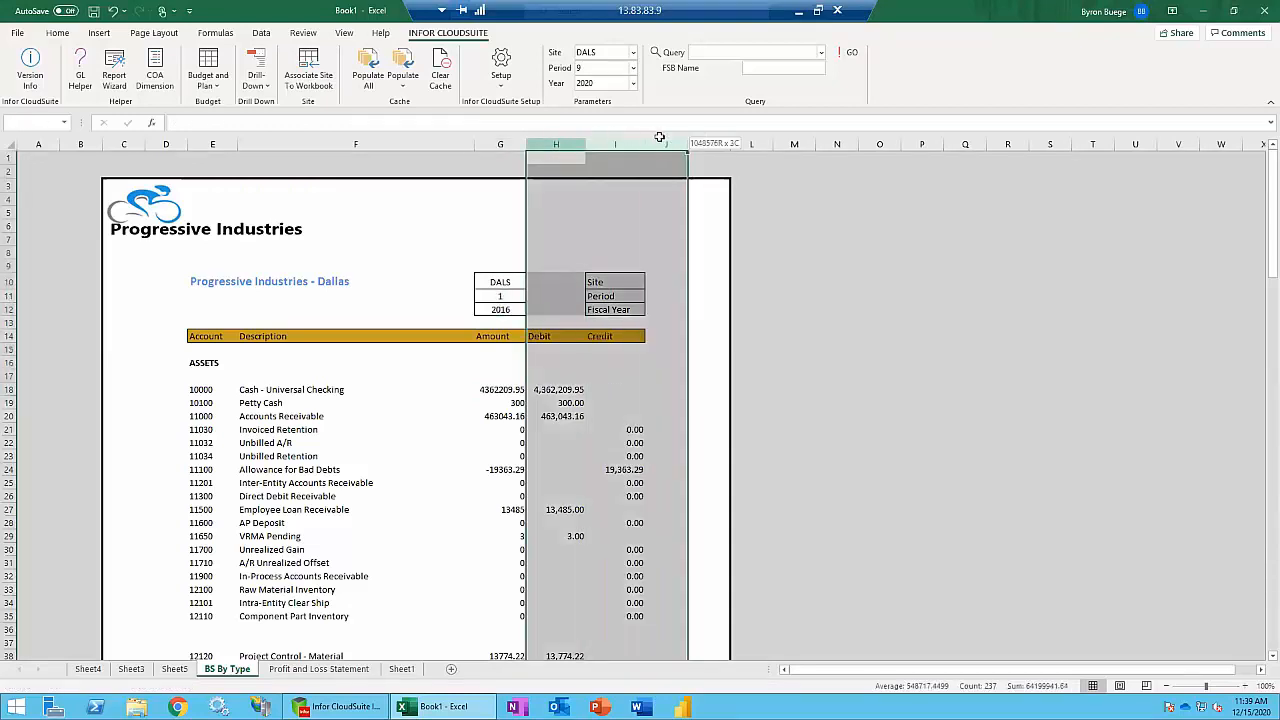
right_click(641, 212)
click(679, 329)
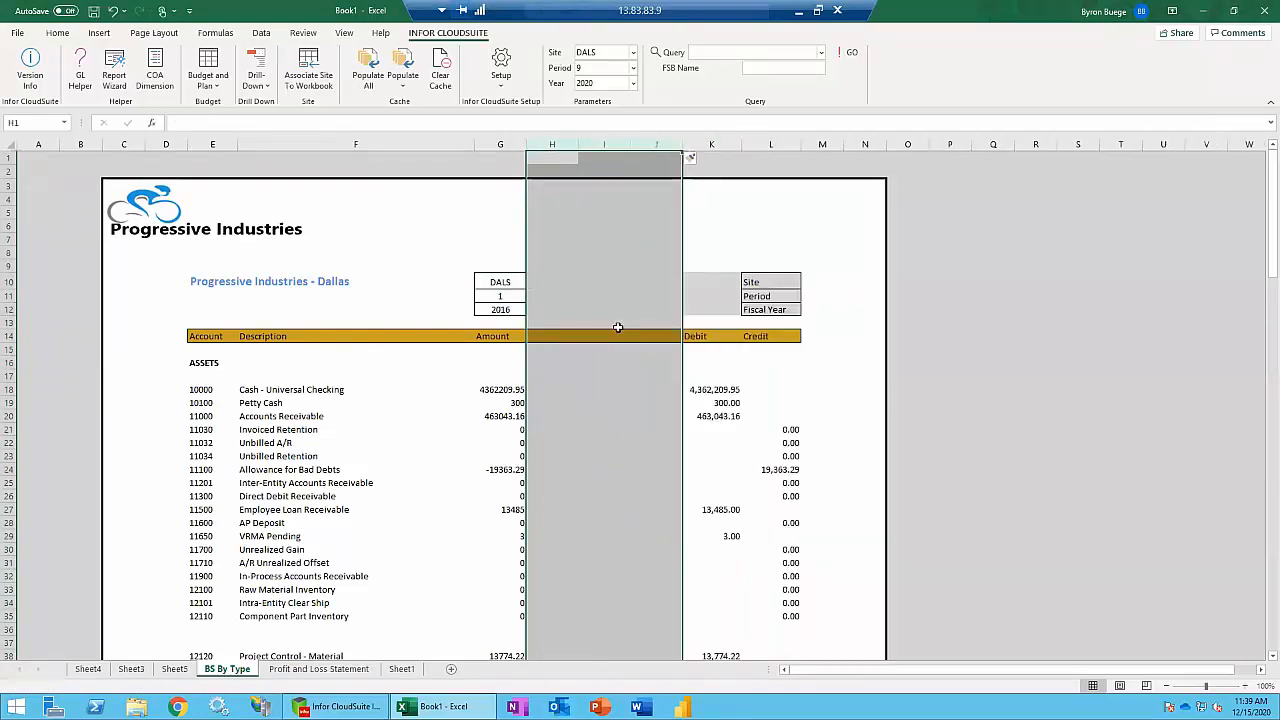
click(614, 326)
Copy the parameters, Amount heading and Cash - Universal Checking formula in G10:G18 into columns H and I.
drag(508, 282, 512, 310)
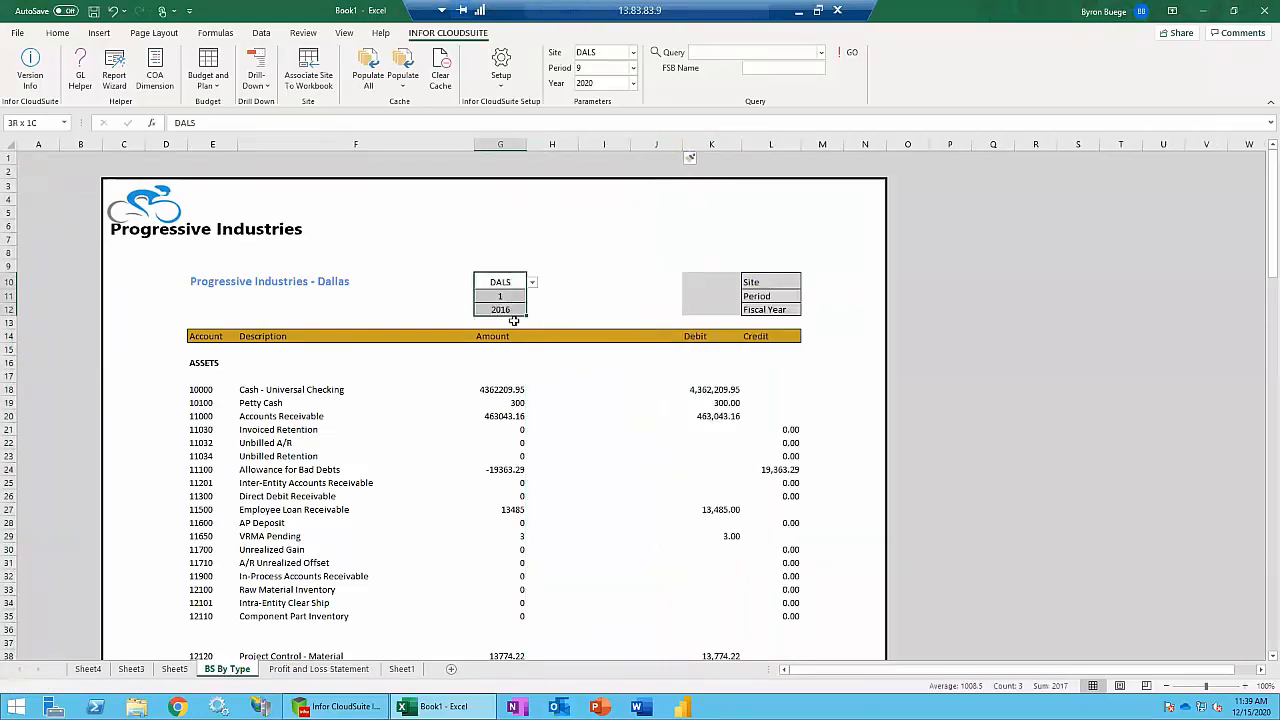
click(502, 388)
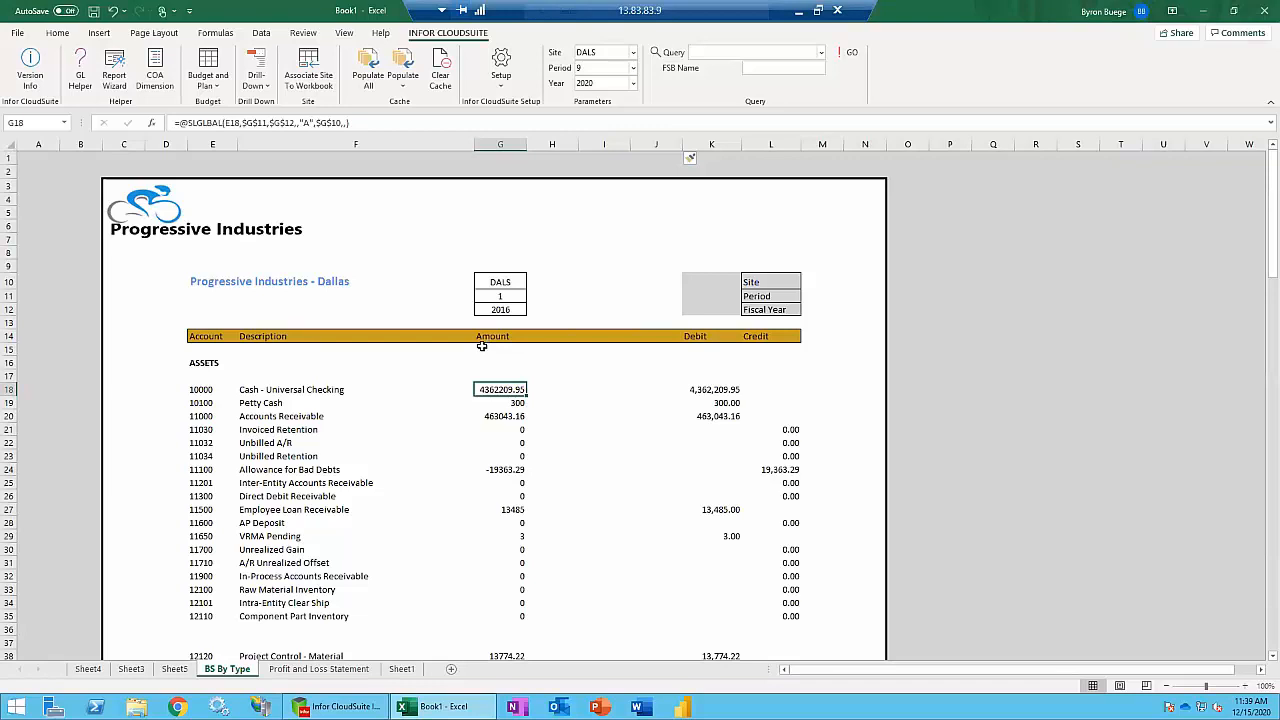
drag(493, 281, 500, 380)
key(ctrl+c)
key(Right)
key(ctrl+v)
key(Right)
key(ctrl+v)
key(Left)
key(Escape)
key(Down)
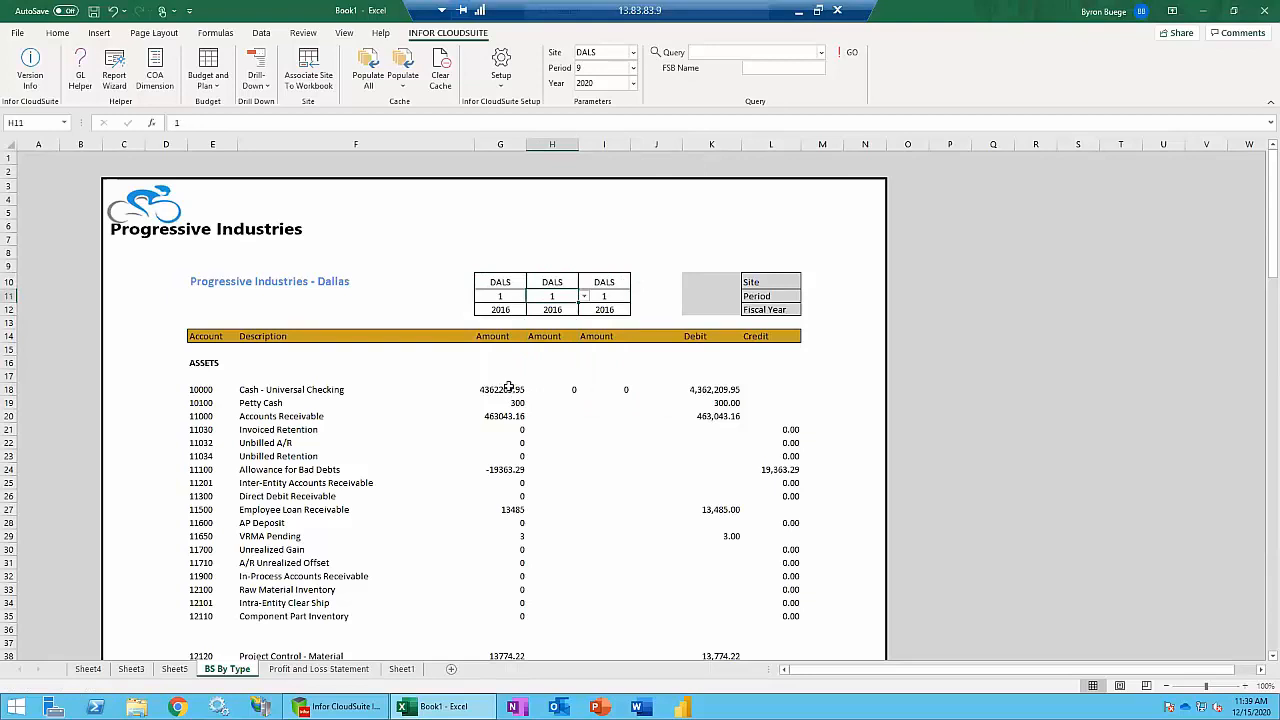
Compare the cell references in the SLGLBAL formulas for Cash - Universal Checking across G18, H18 and I18.
double_click(508, 389)
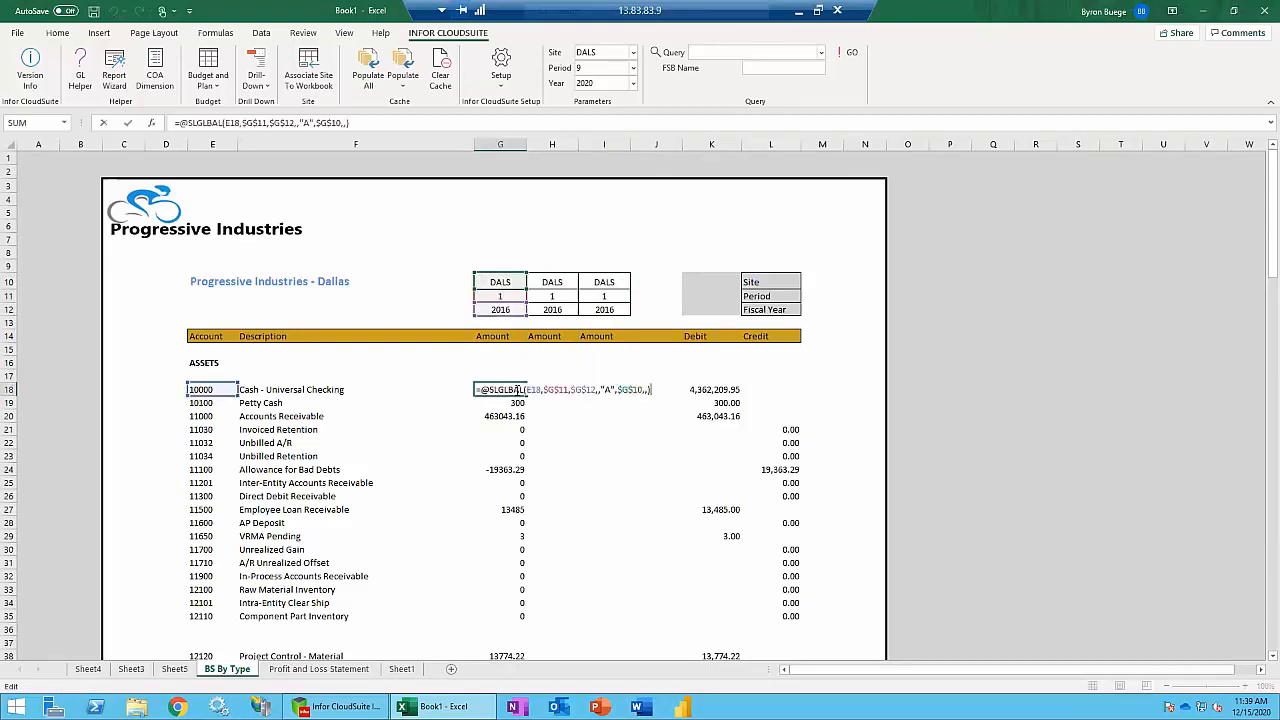
key(Escape)
key(Right)
key(F2)
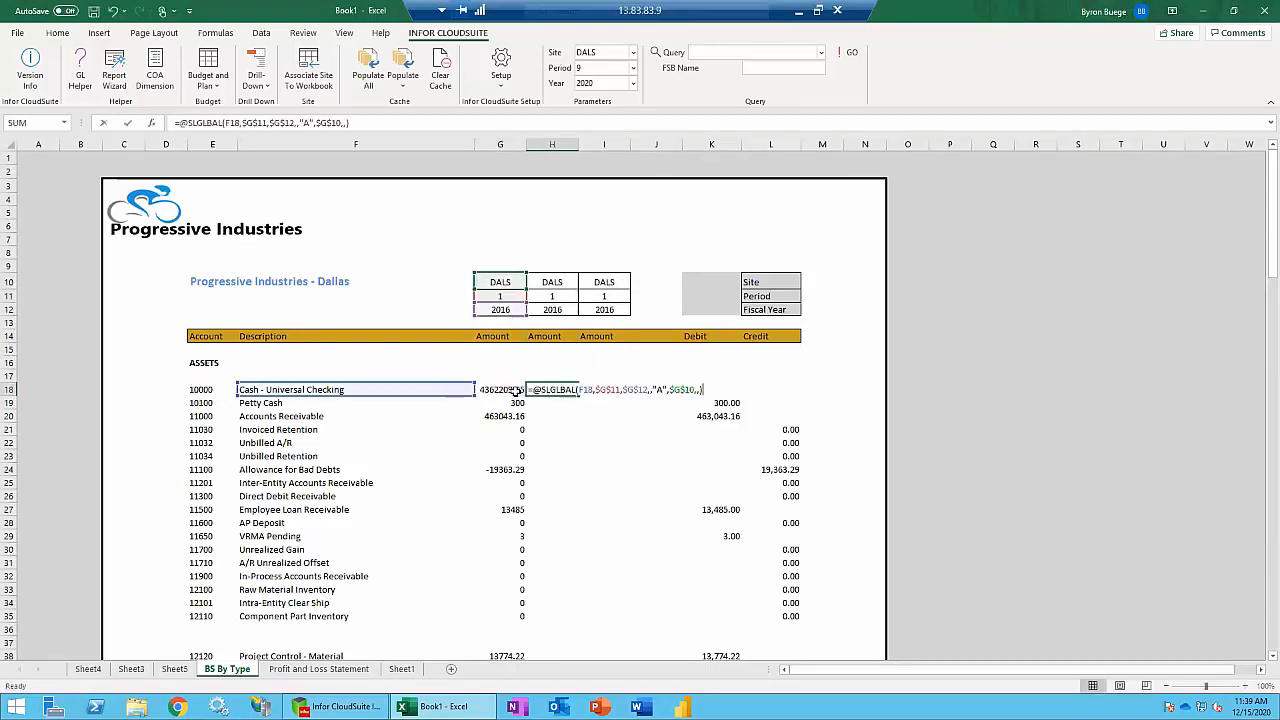
key(Escape)
key(Right)
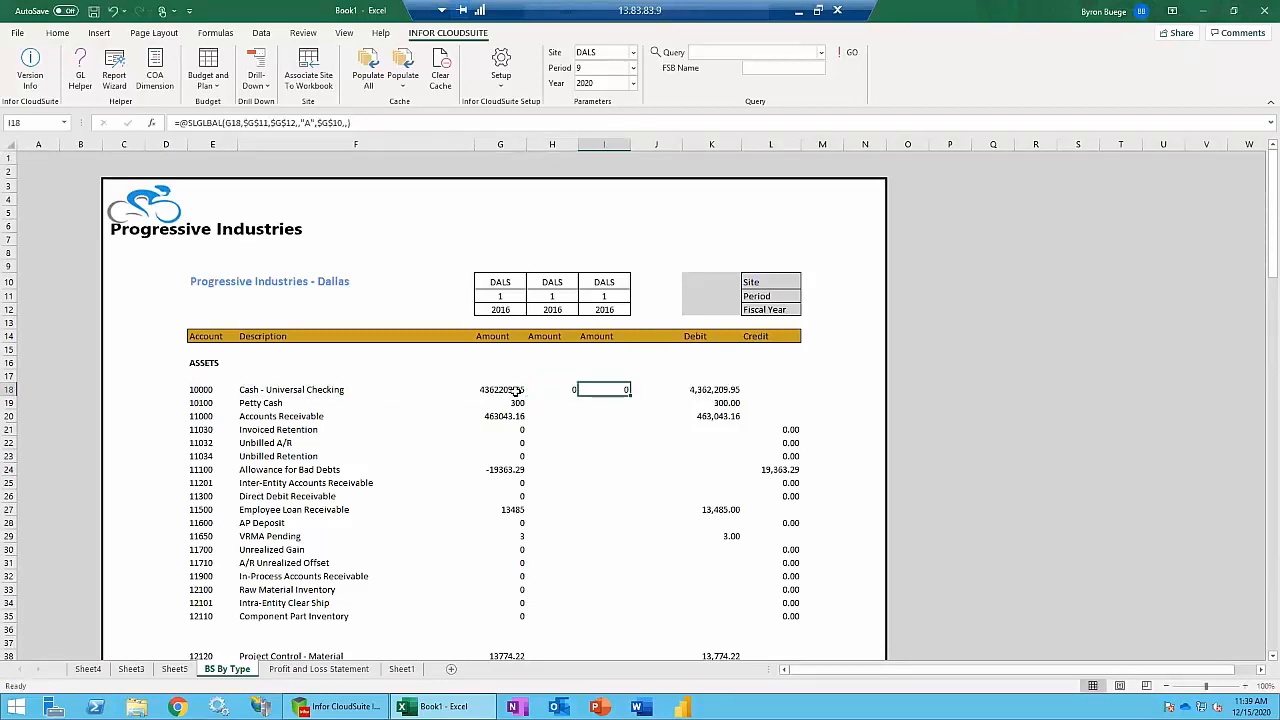
key(F2)
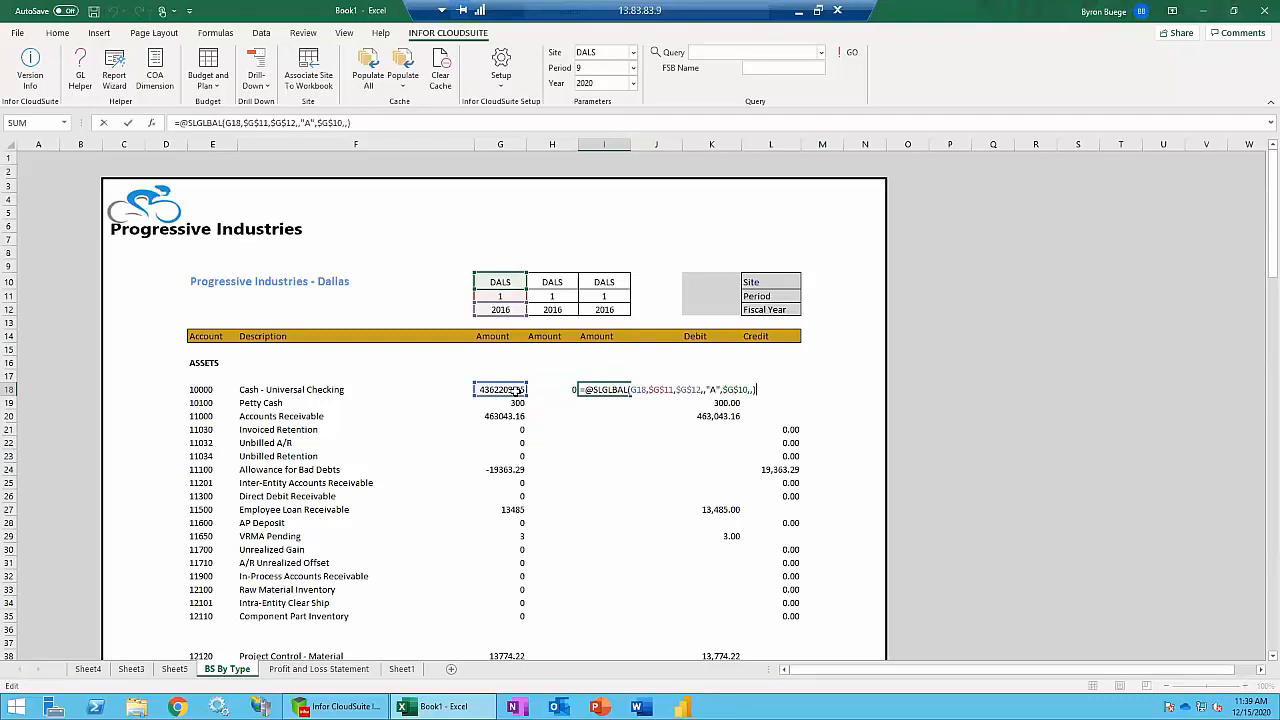
key(Escape)
key(Left)
key(Left)
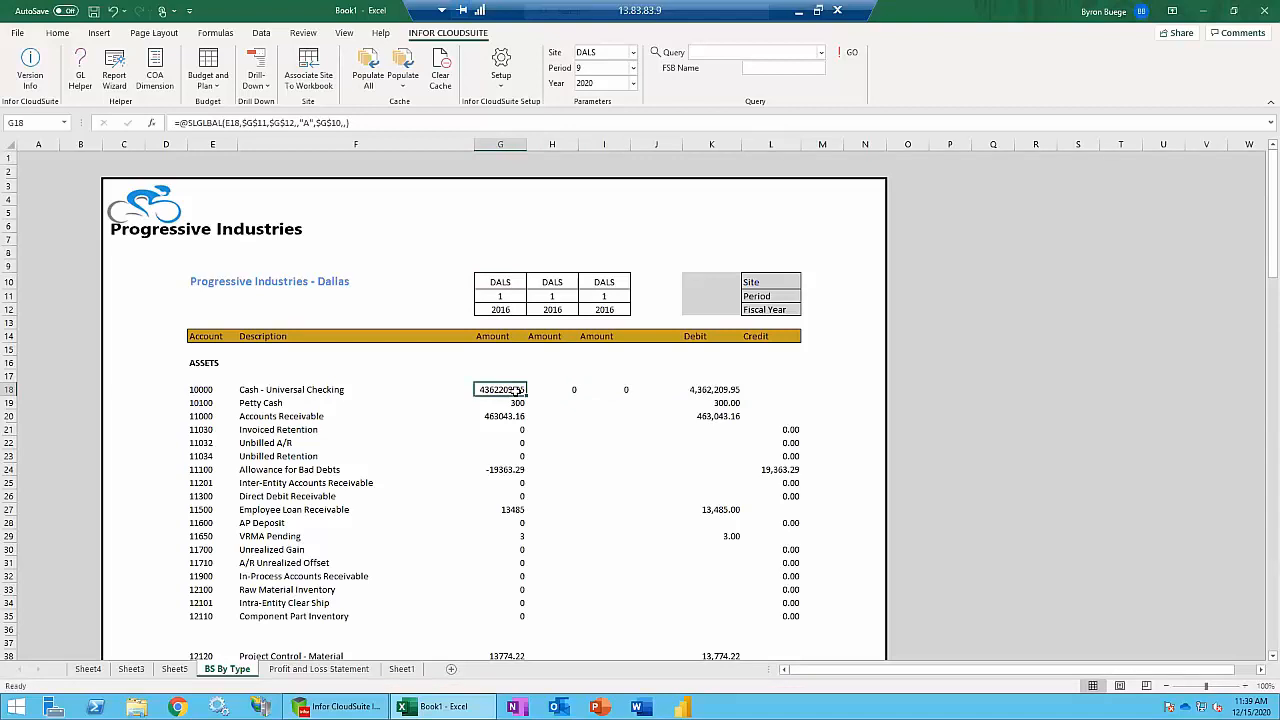
click(458, 382)
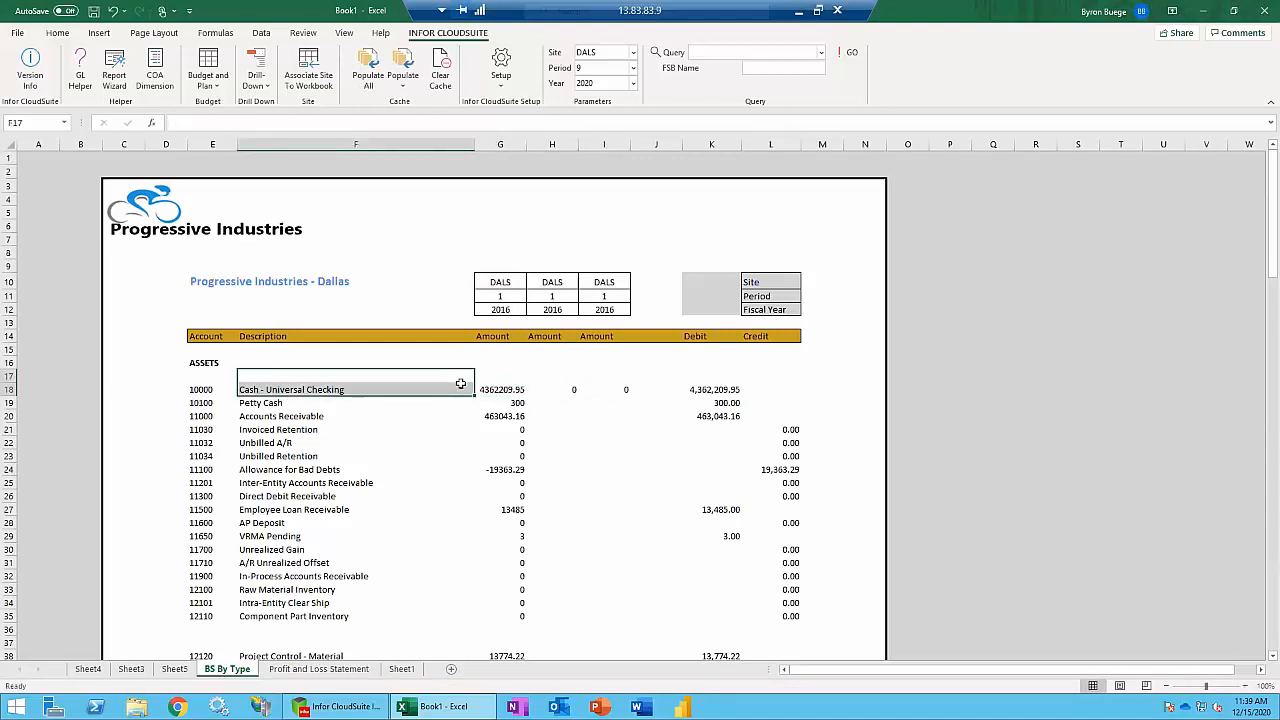
scroll(497, 419, down, 4)
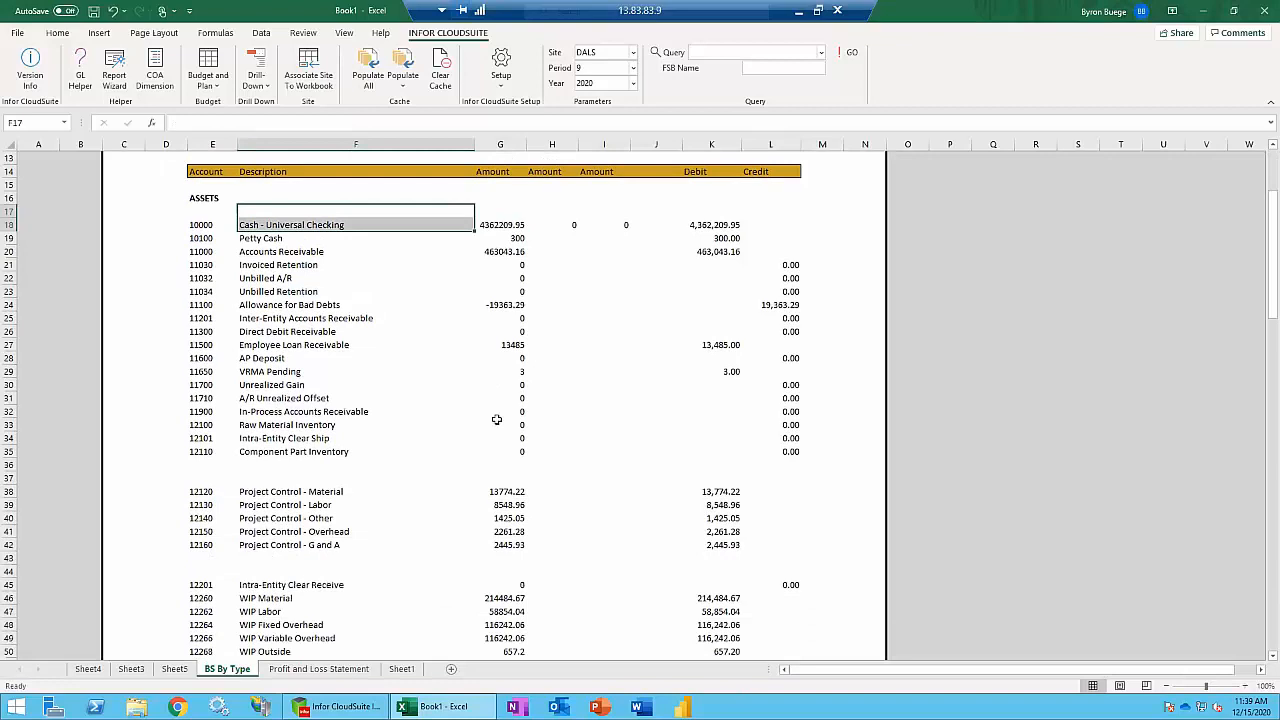
scroll(497, 419, up, 4)
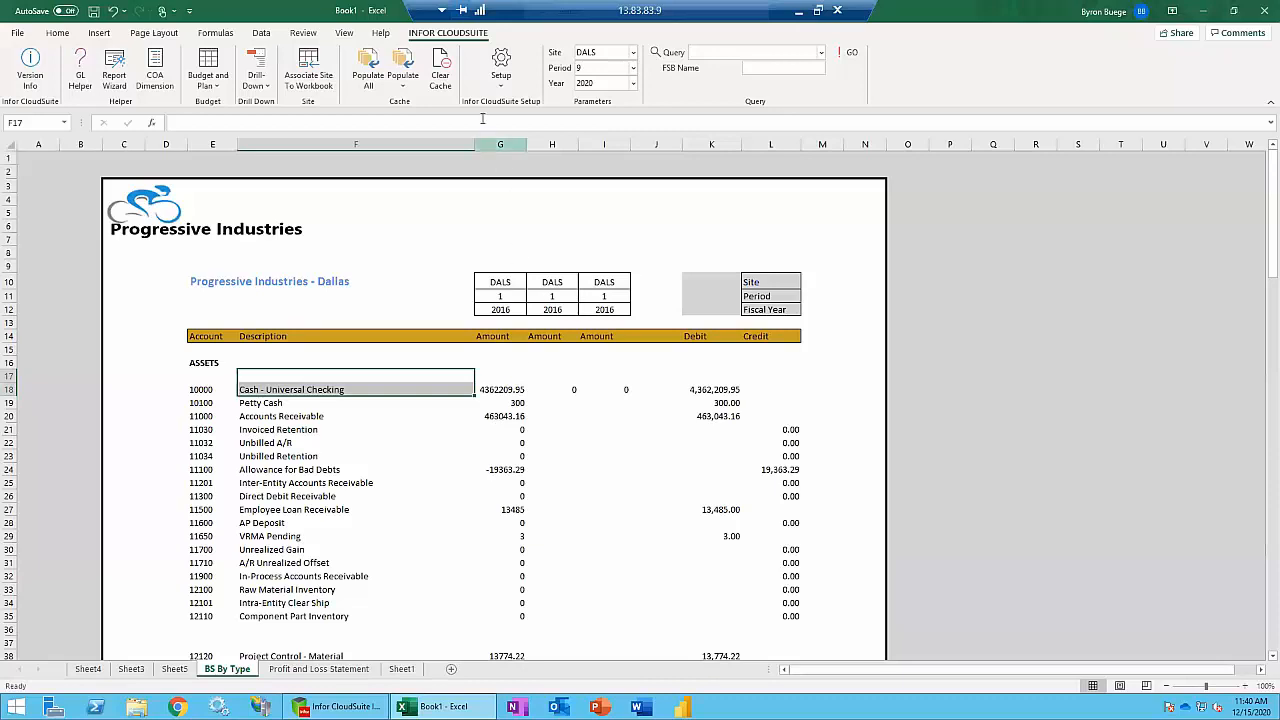
drag(499, 142, 561, 150)
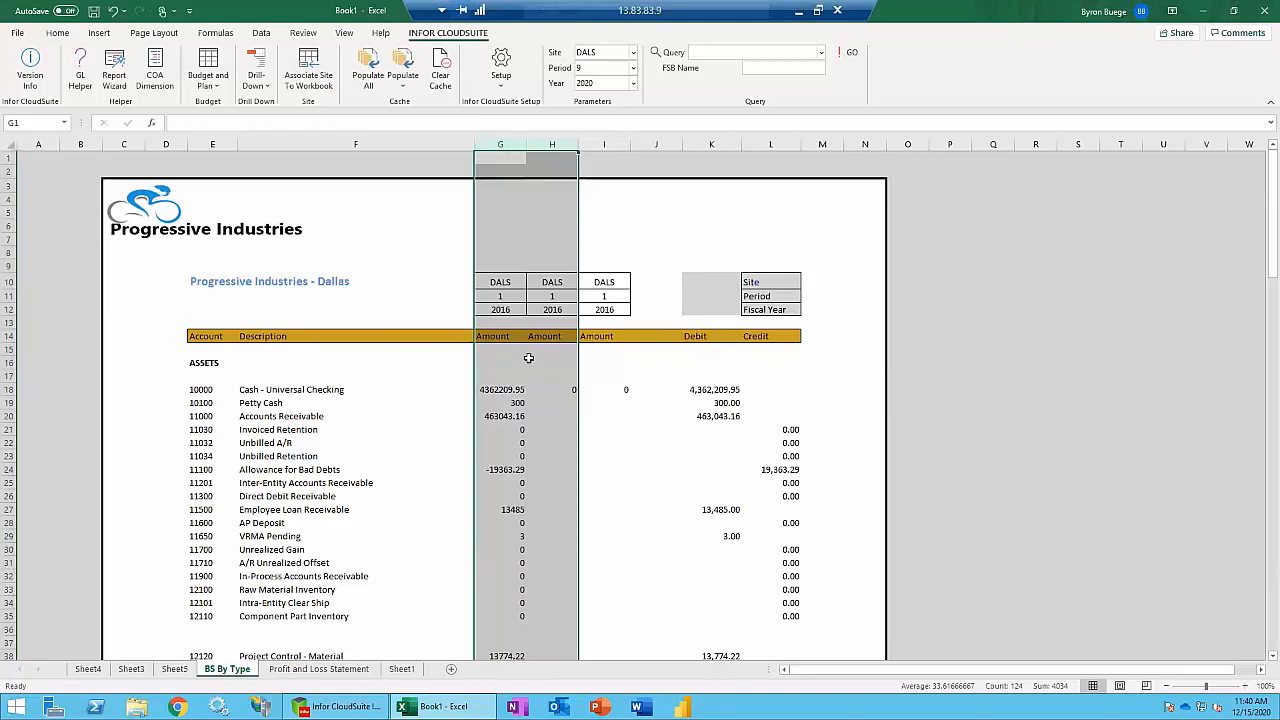
click(510, 389)
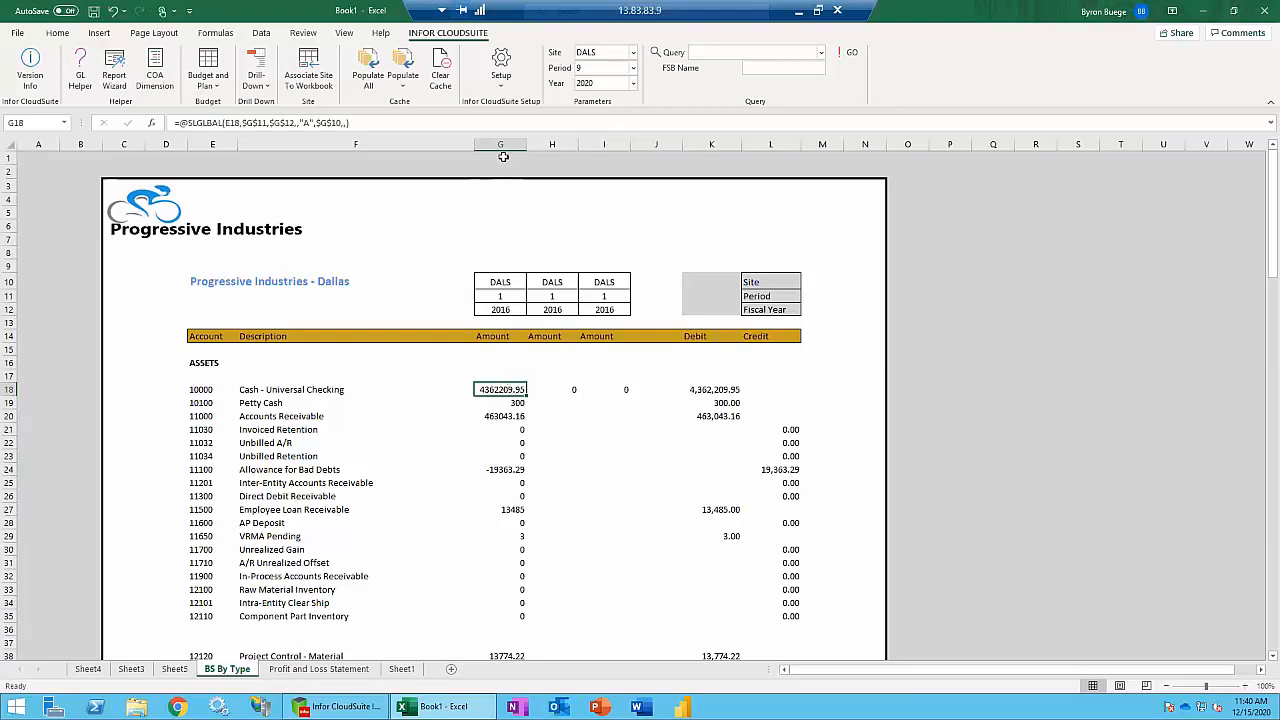
Generate a Trial Balance with the Report Wizard, using income summary account 32000, dynamic parameters and zero balances included.
click(115, 77)
click(424, 269)
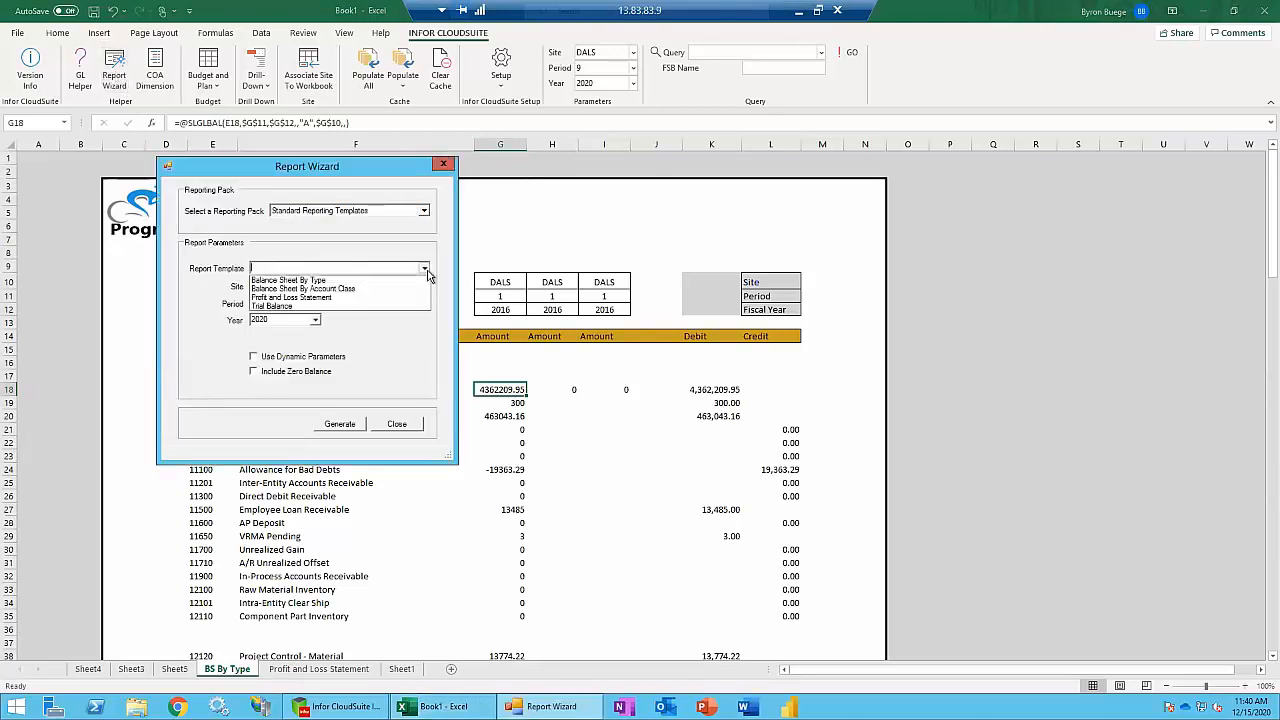
click(287, 306)
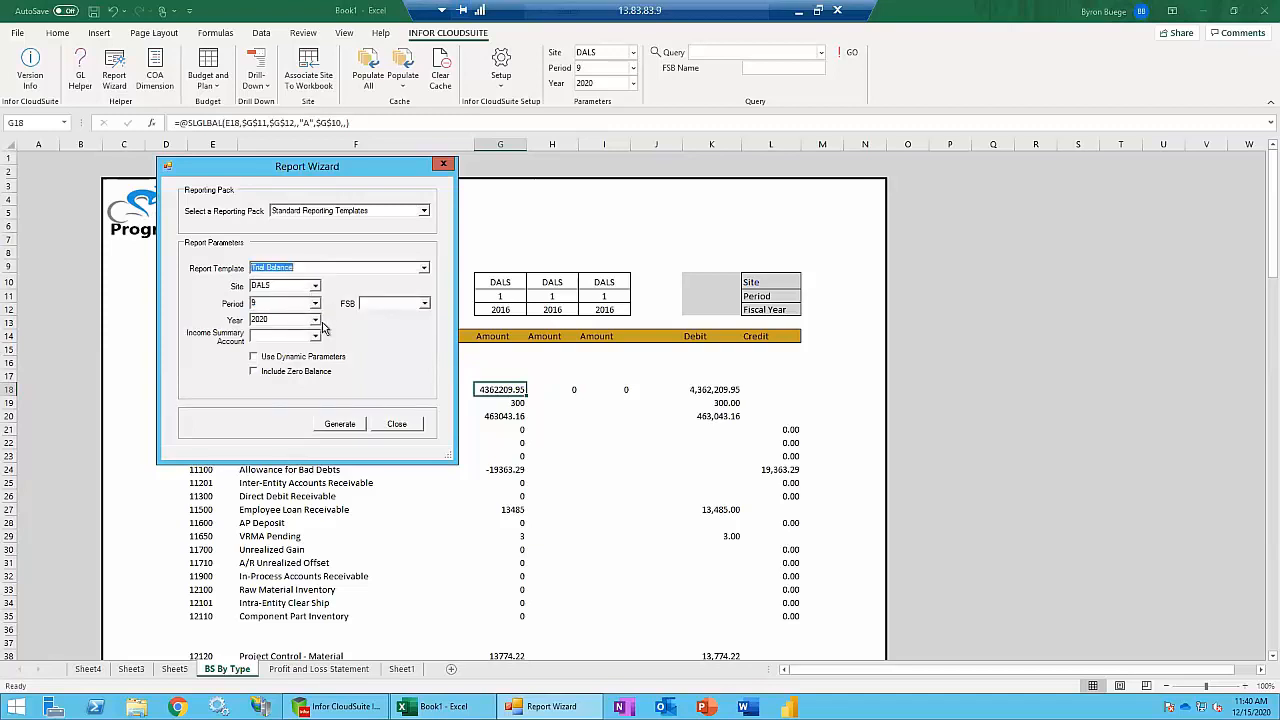
click(315, 336)
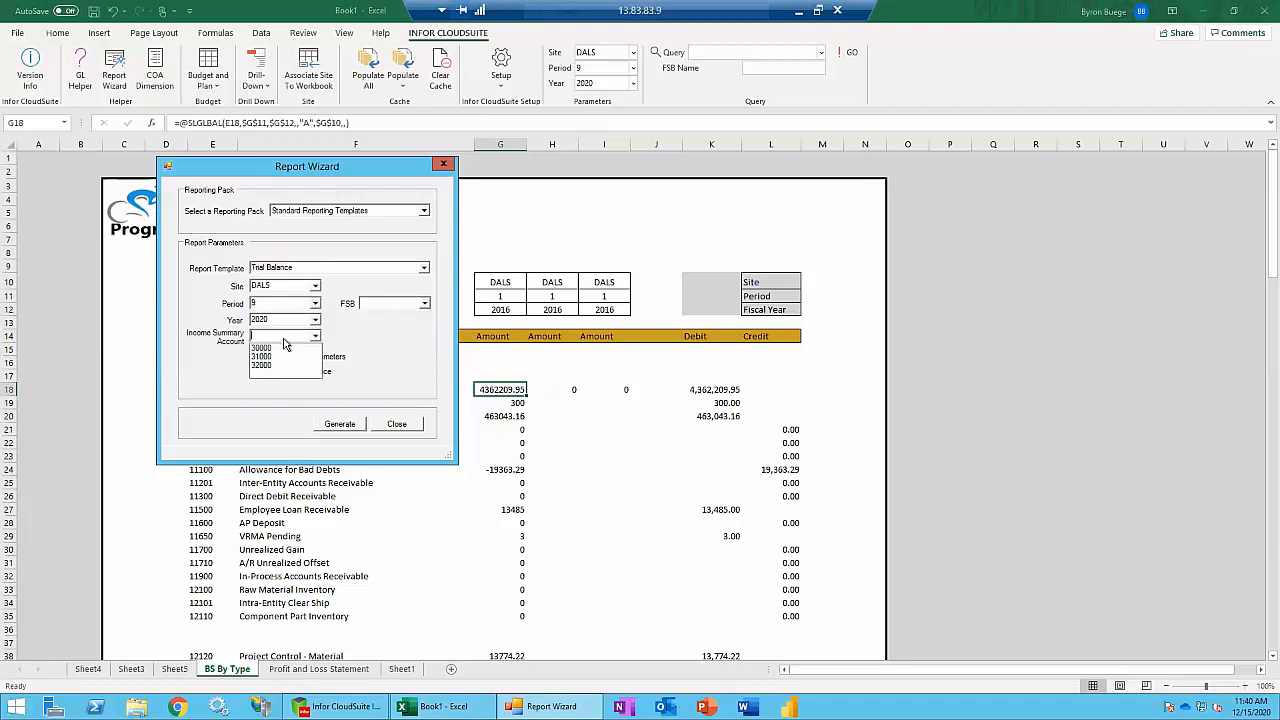
click(286, 365)
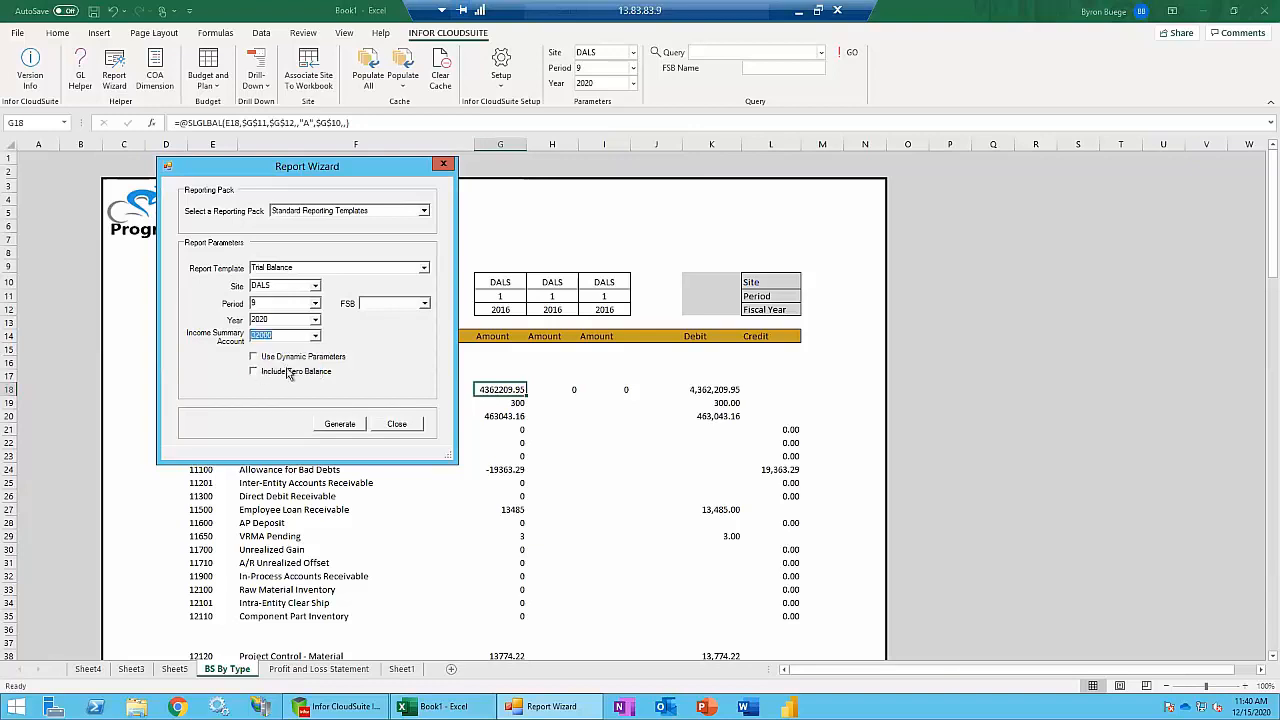
click(272, 358)
click(268, 371)
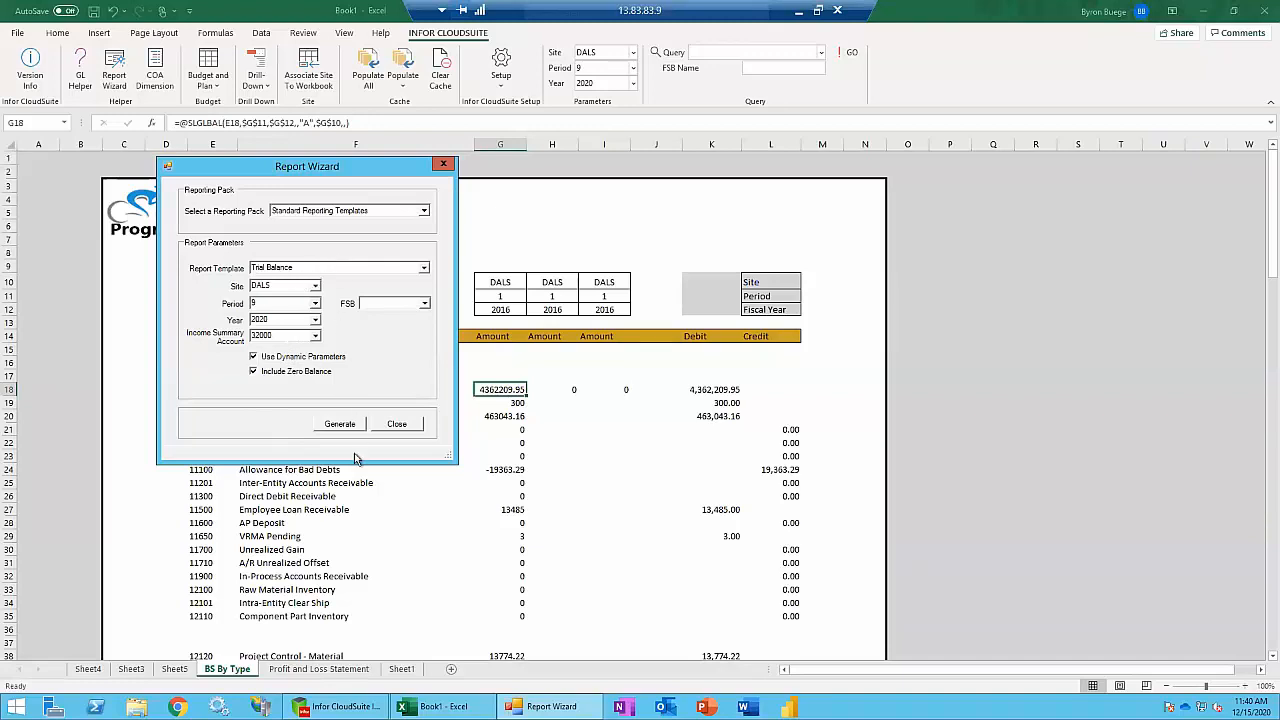
click(332, 430)
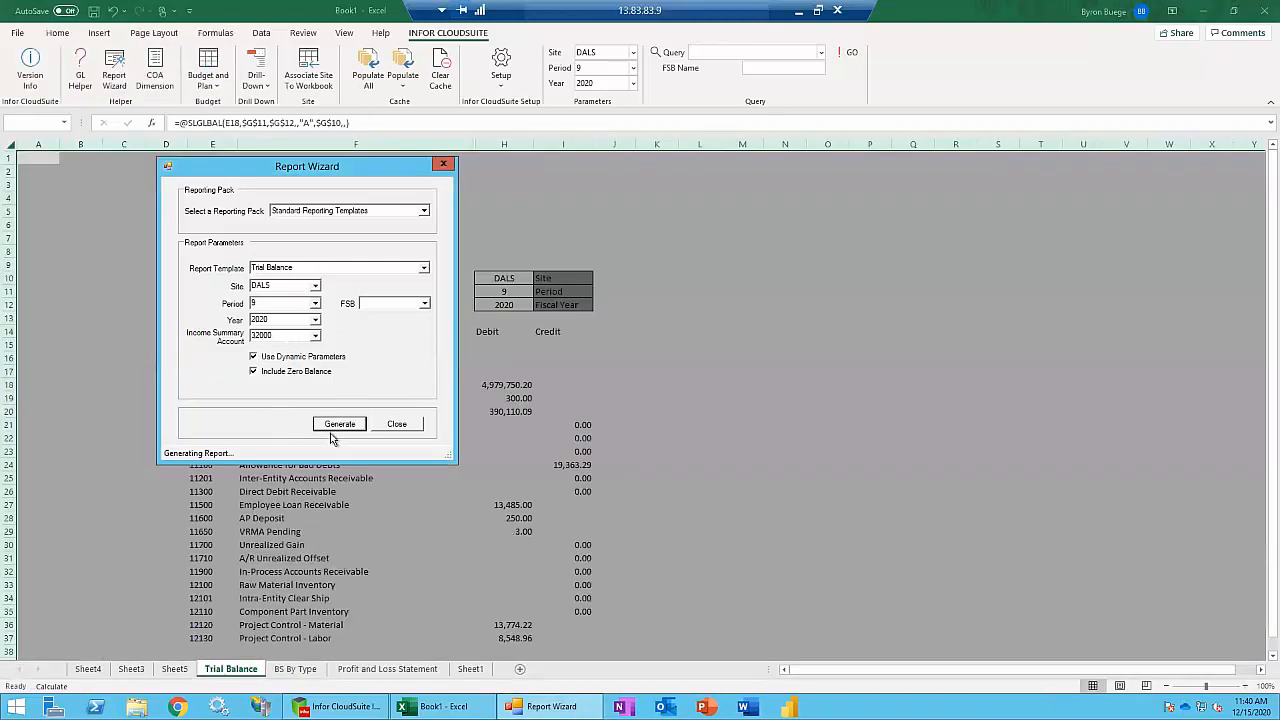
Close the Report Wizard and inspect the Debit column formulas for Petty Cash and Cash - Universal Checking in the Trial Balance.
click(394, 424)
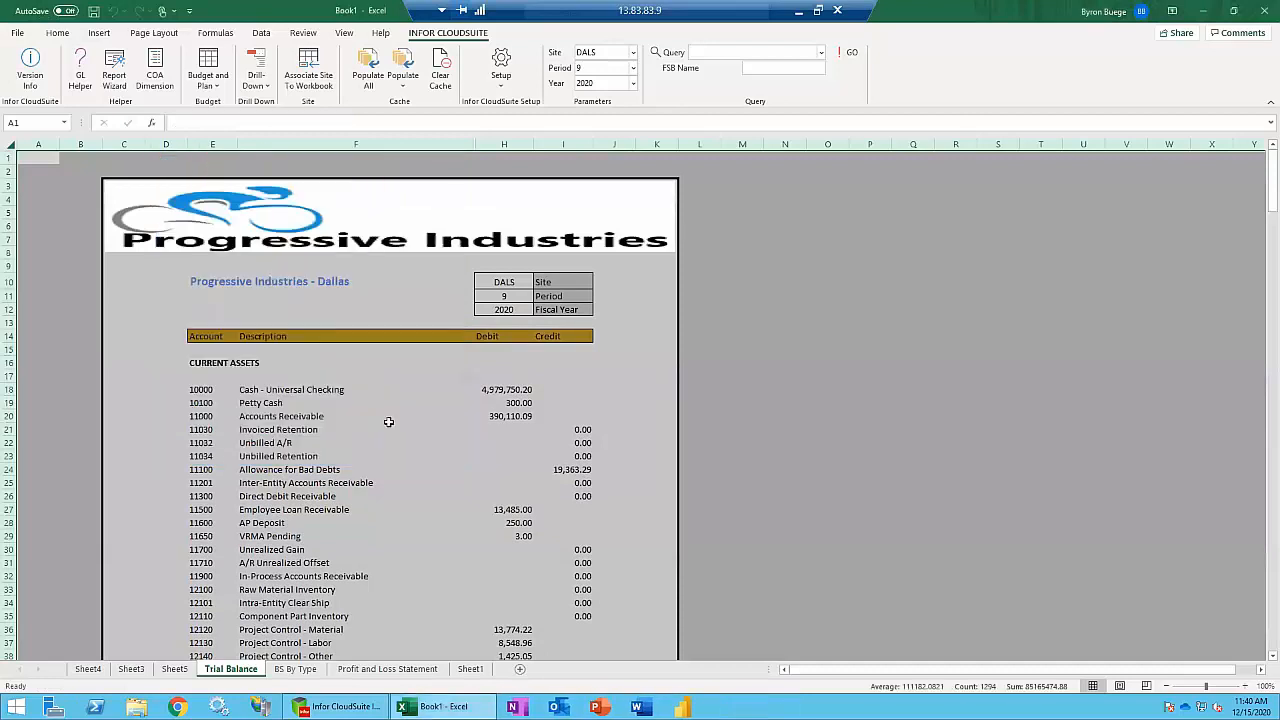
click(391, 420)
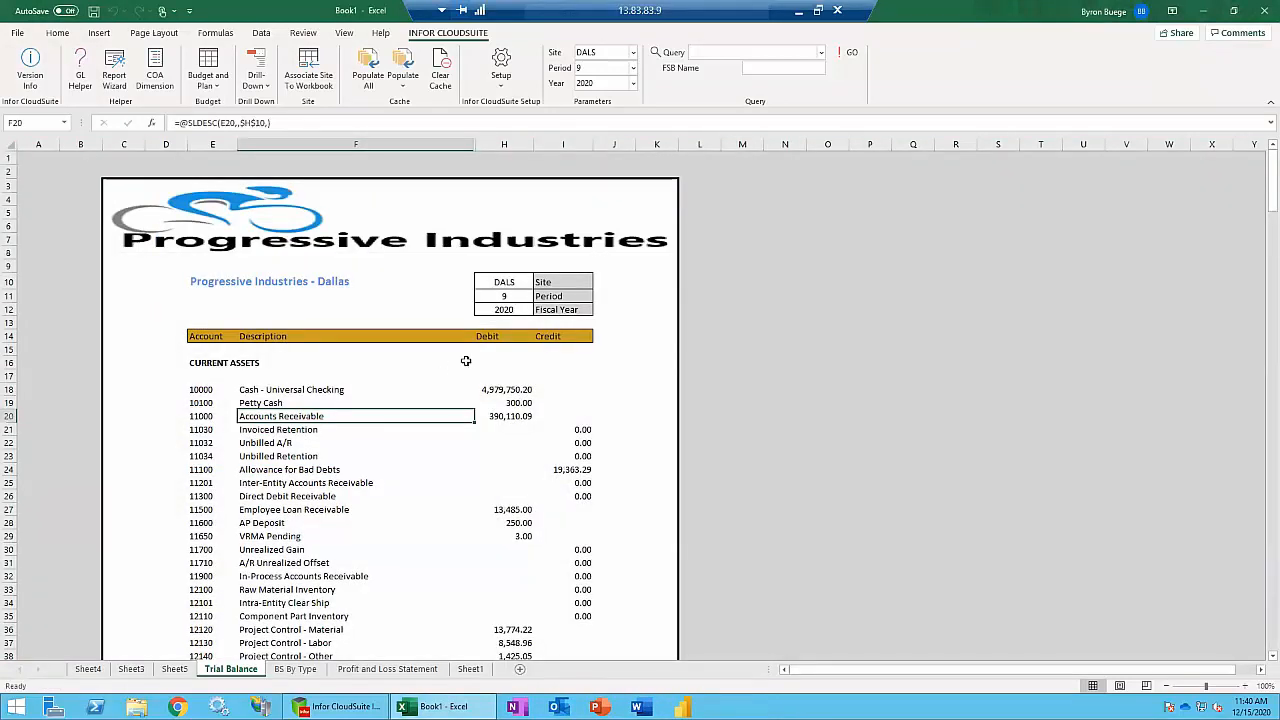
click(504, 397)
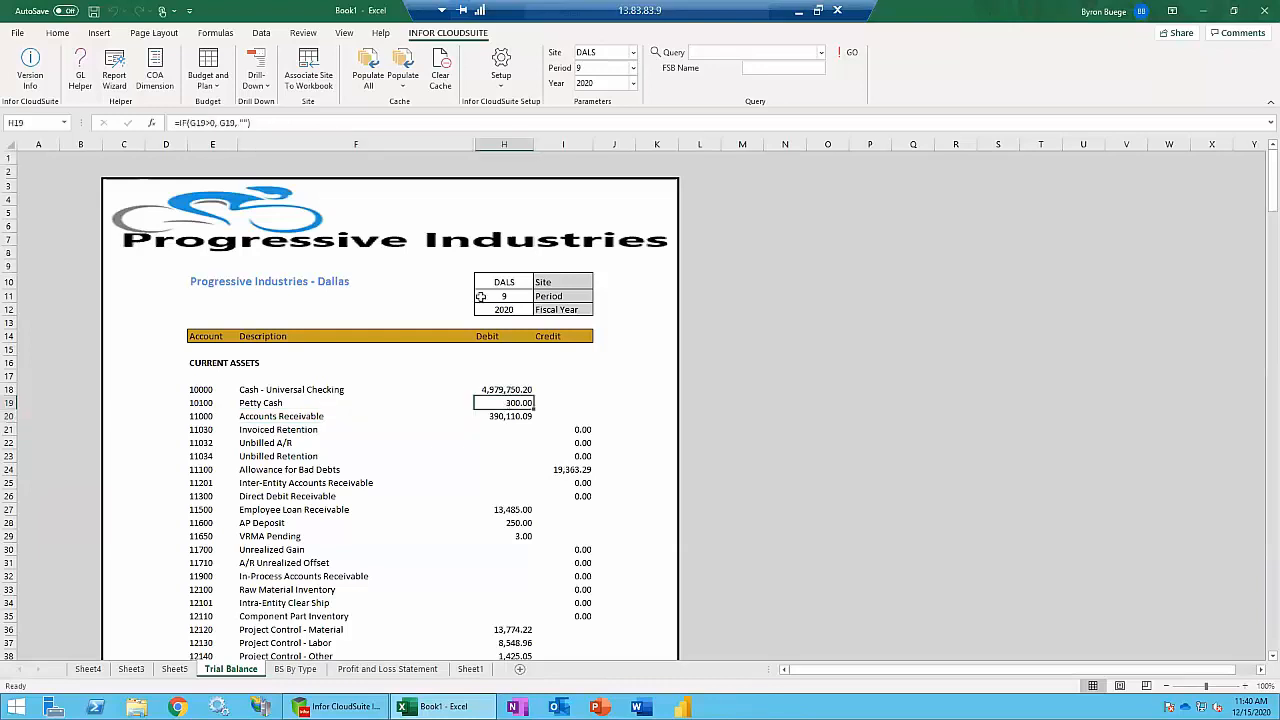
drag(485, 144, 462, 150)
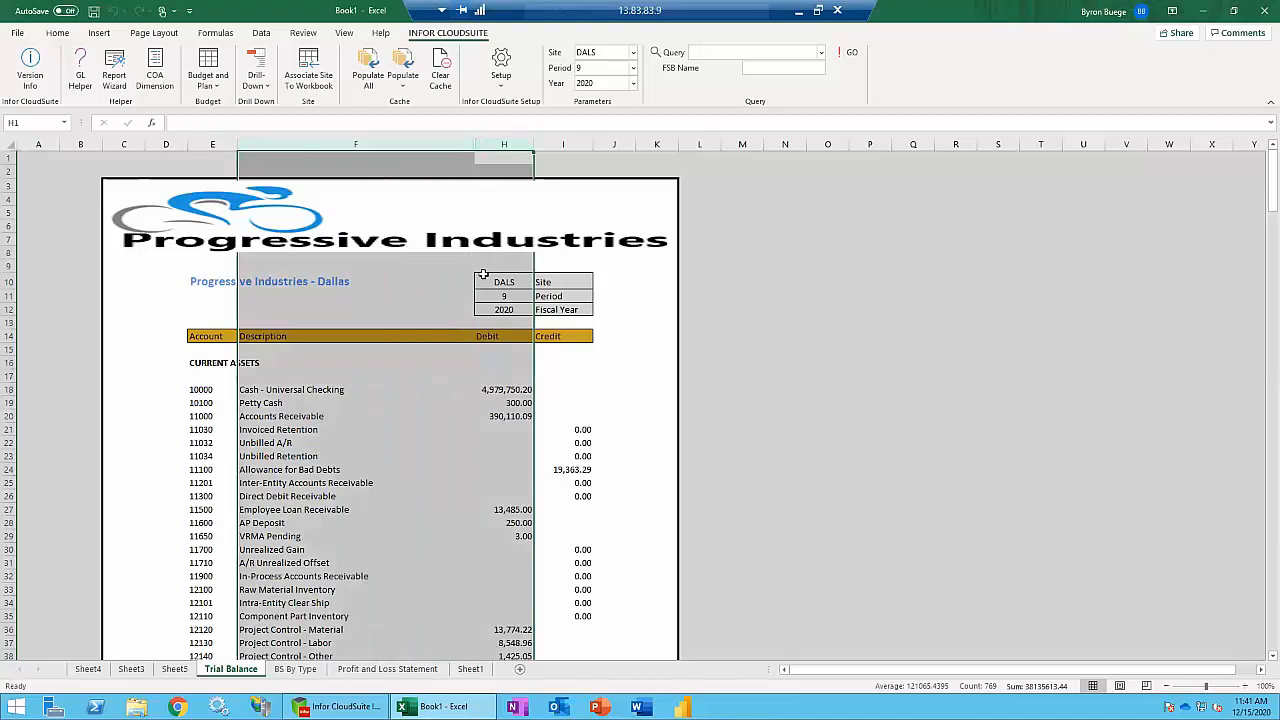
click(483, 275)
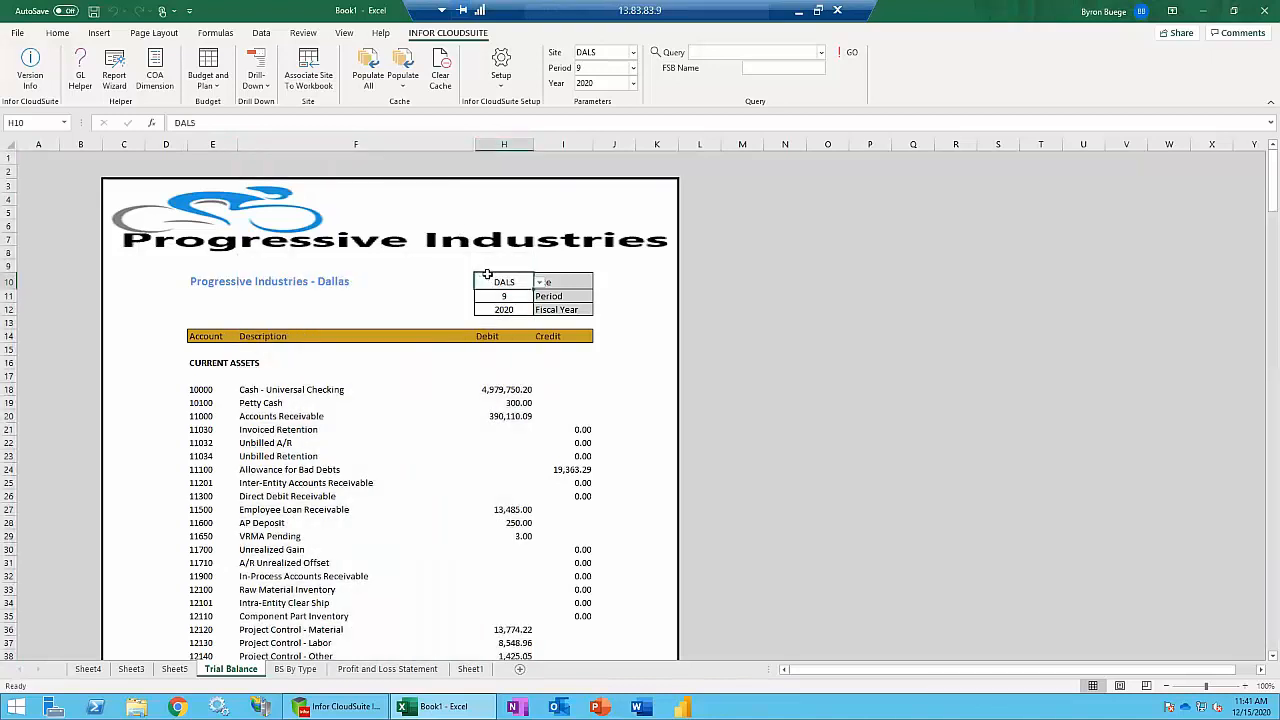
click(492, 393)
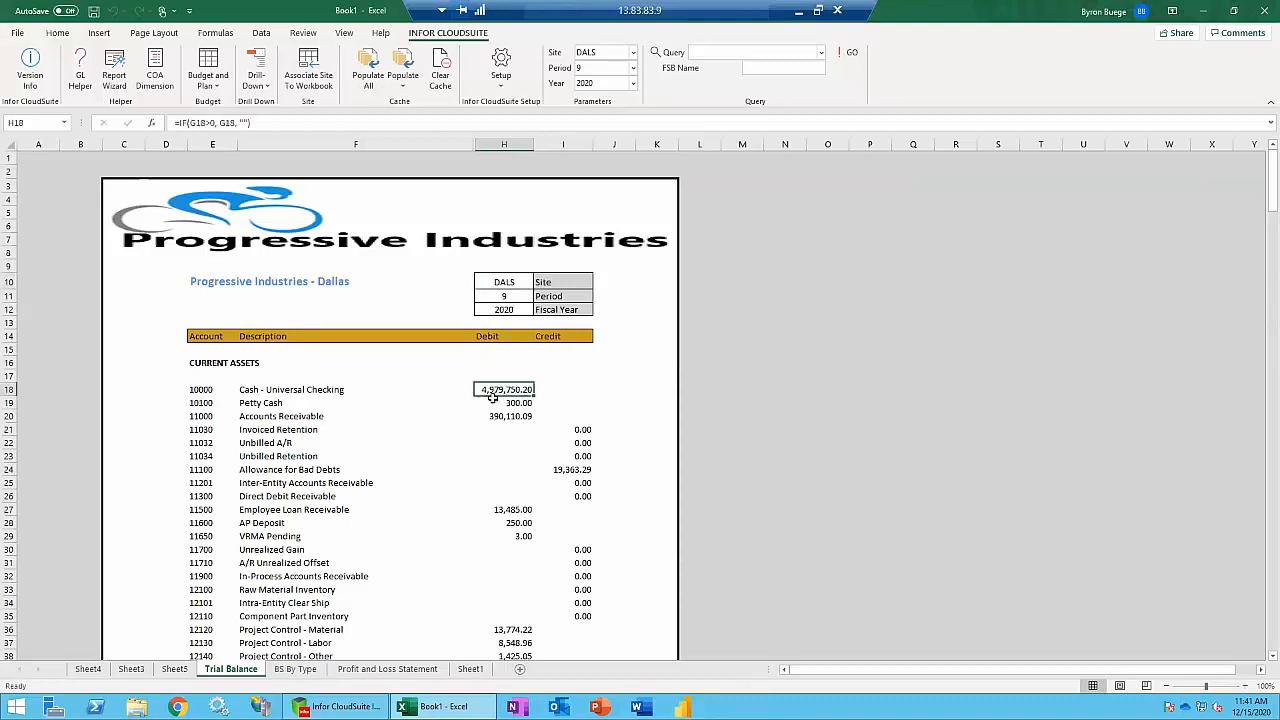
Review the Trial Balance accounts from Current Assets through Tax Expense, including the debit and credit totals.
scroll(495, 403, down, 2)
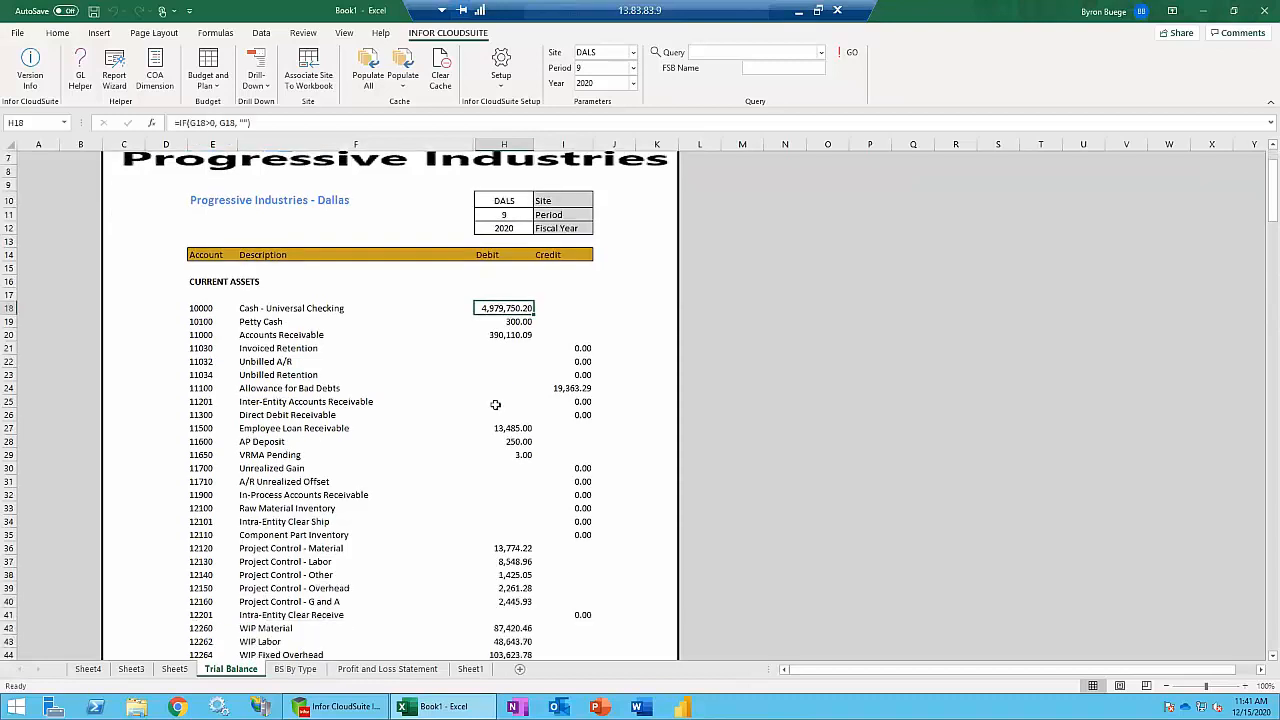
scroll(495, 404, down, 3)
scroll(494, 343, up, 5)
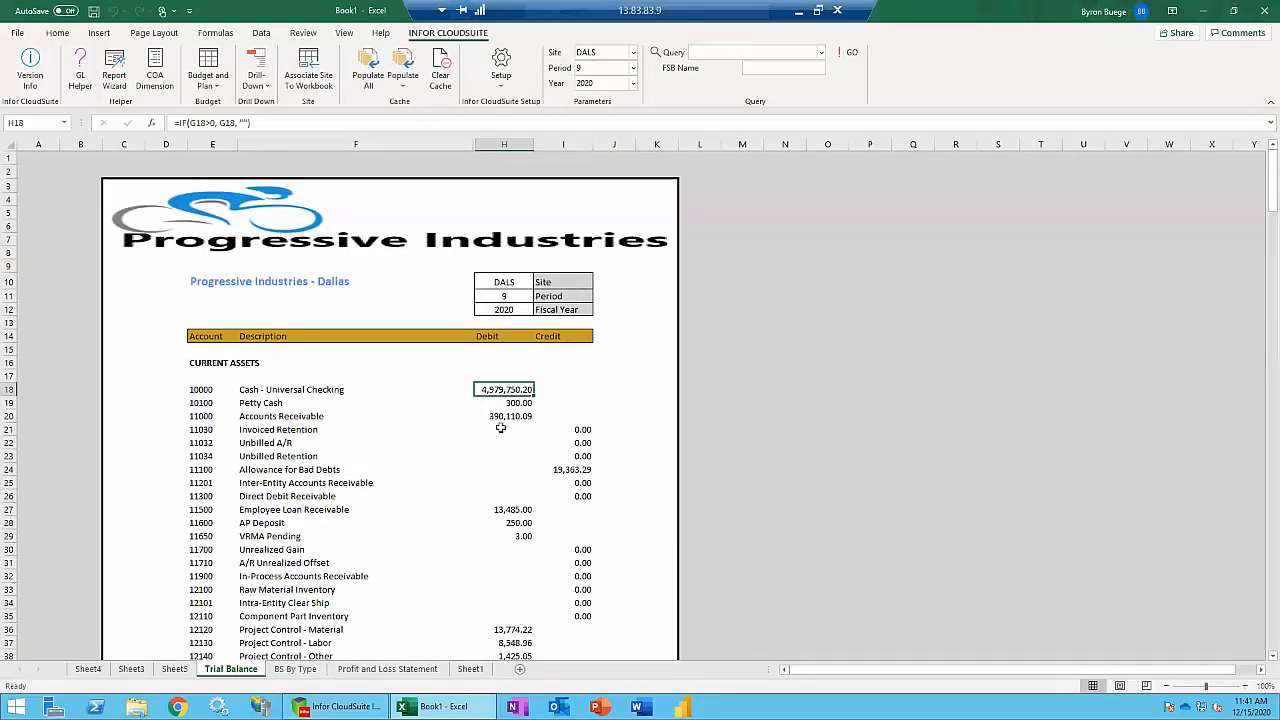
scroll(497, 420, down, 17)
scroll(500, 427, down, 19)
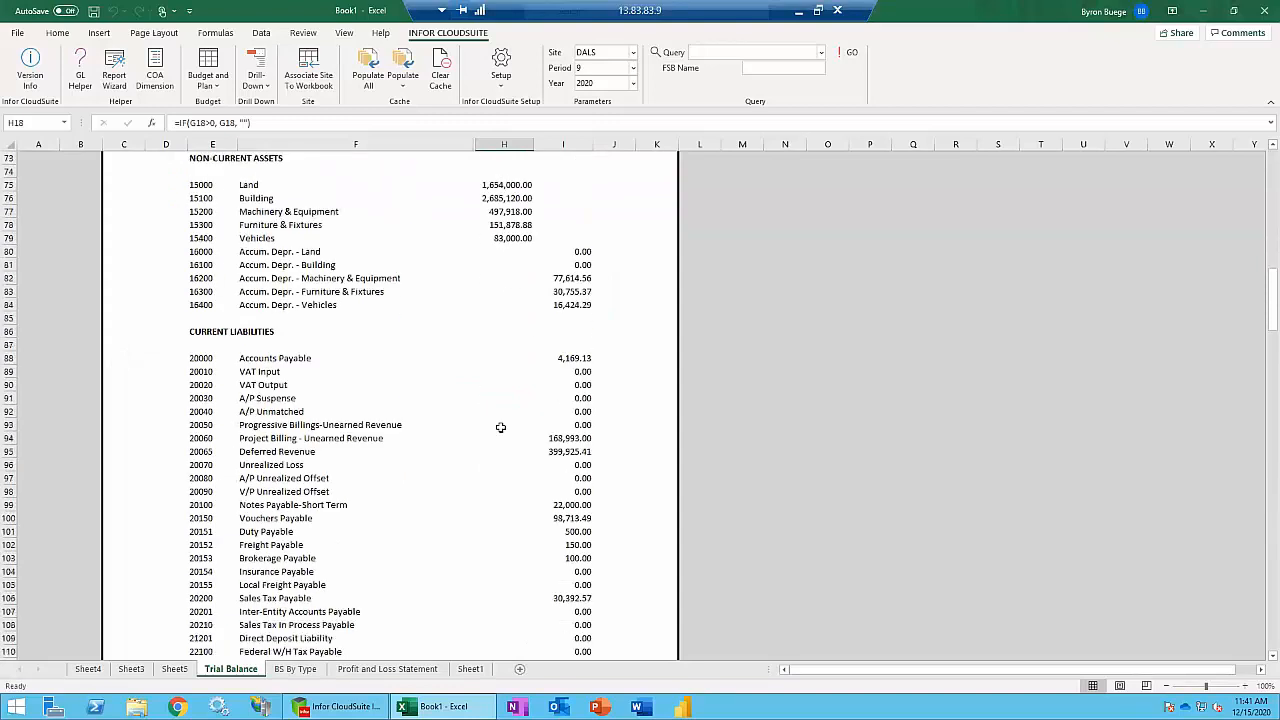
scroll(500, 427, down, 17)
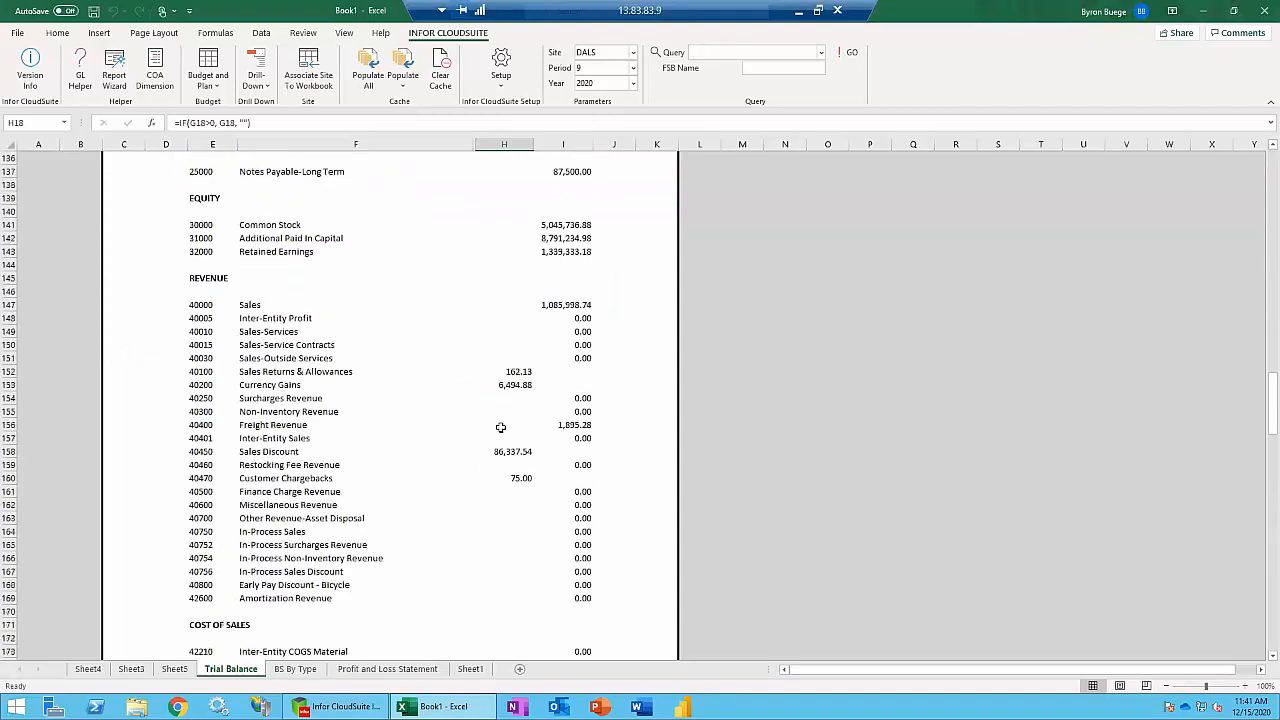
scroll(500, 427, down, 13)
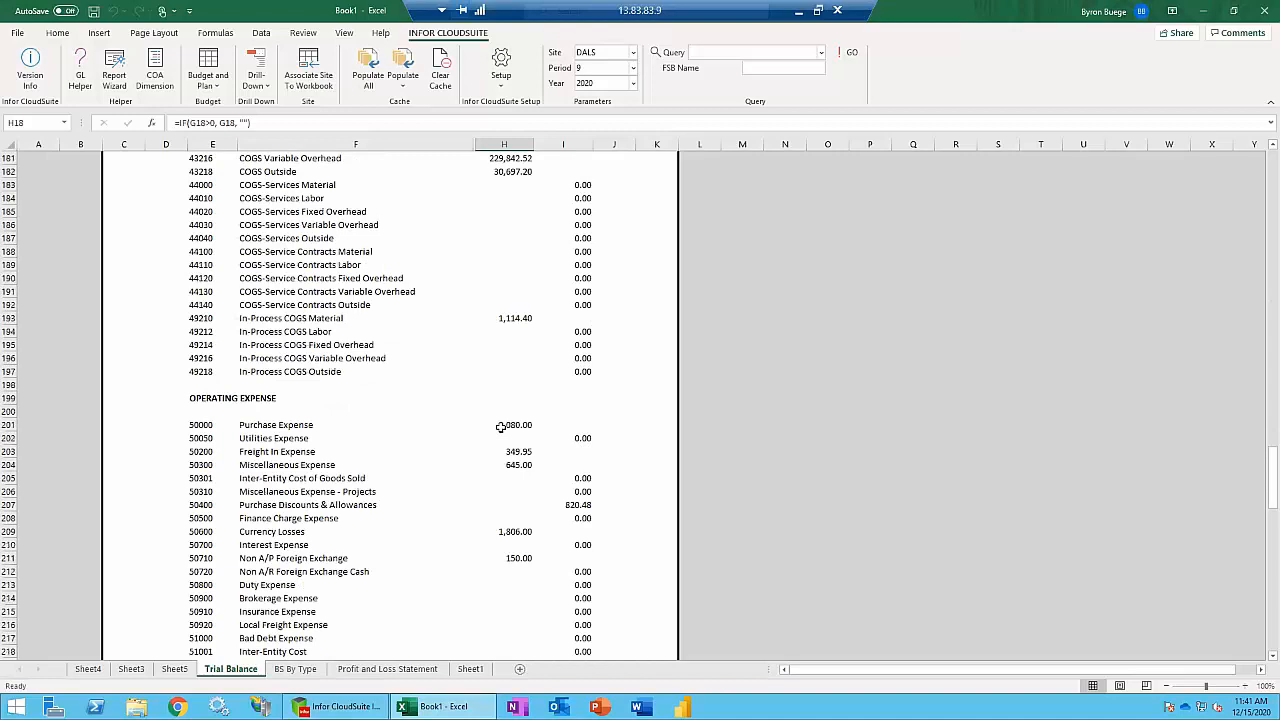
scroll(500, 430, down, 20)
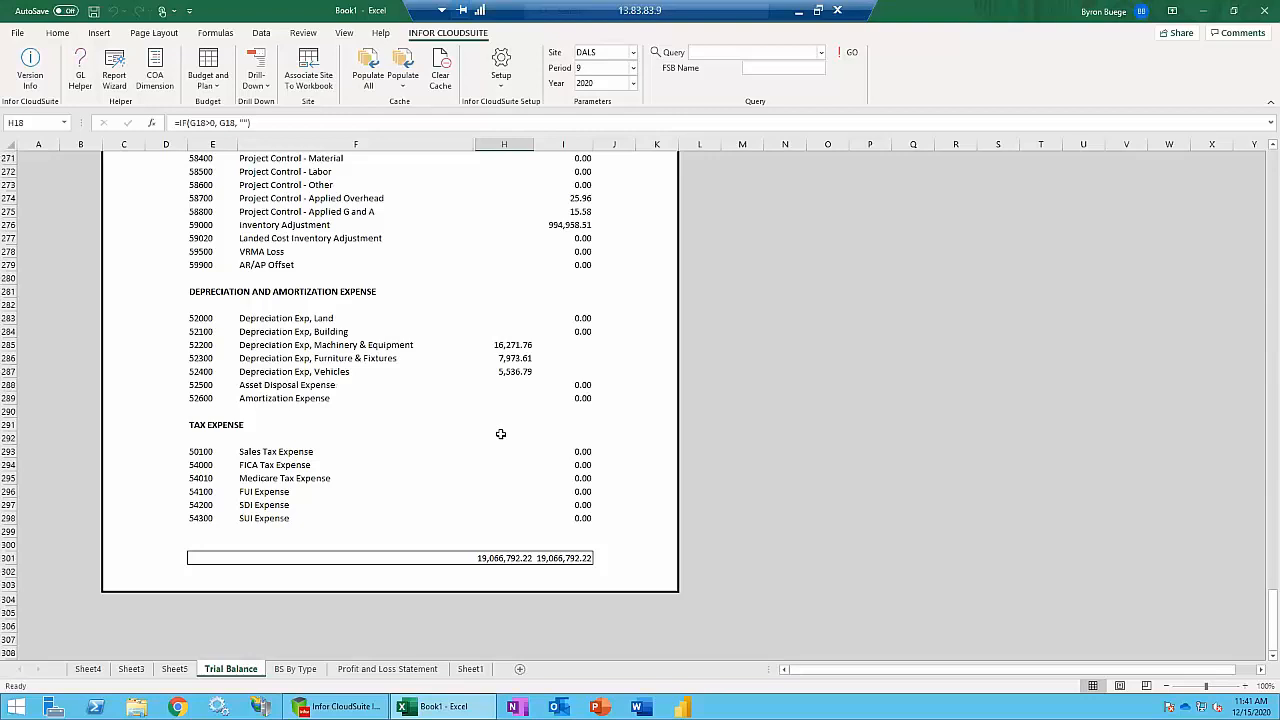
scroll(500, 433, up, 20)
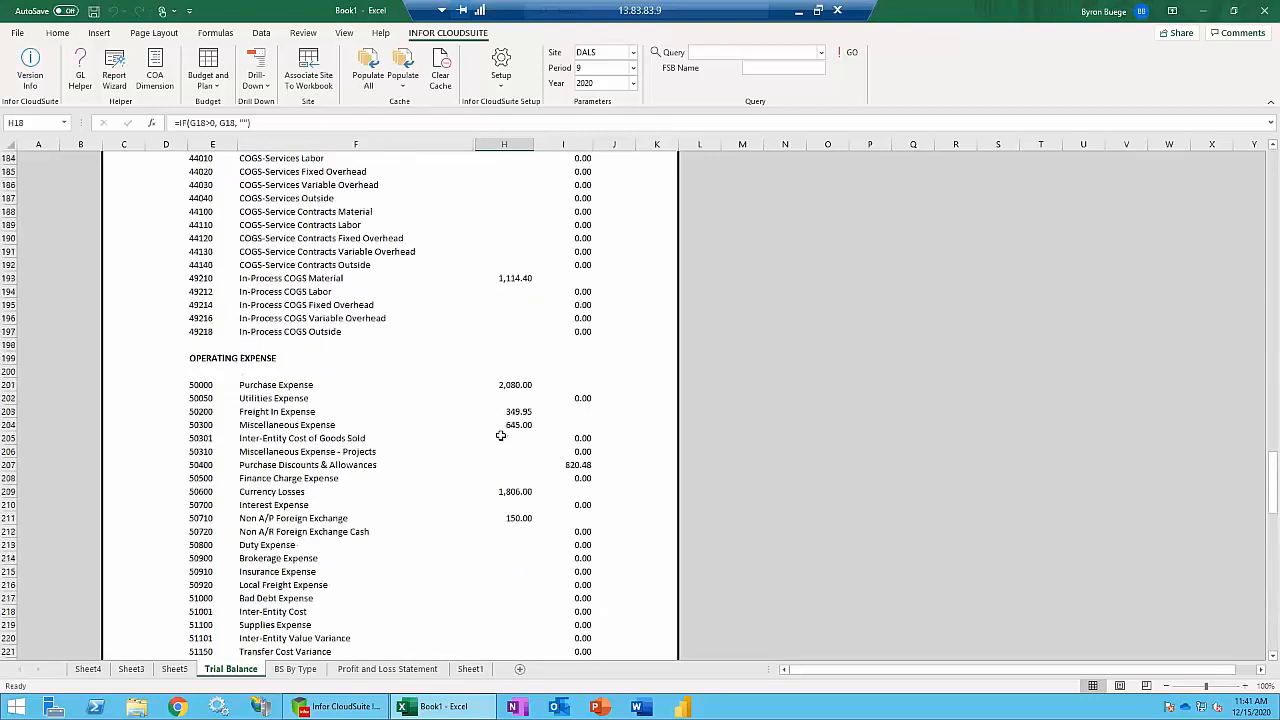
scroll(500, 435, up, 20)
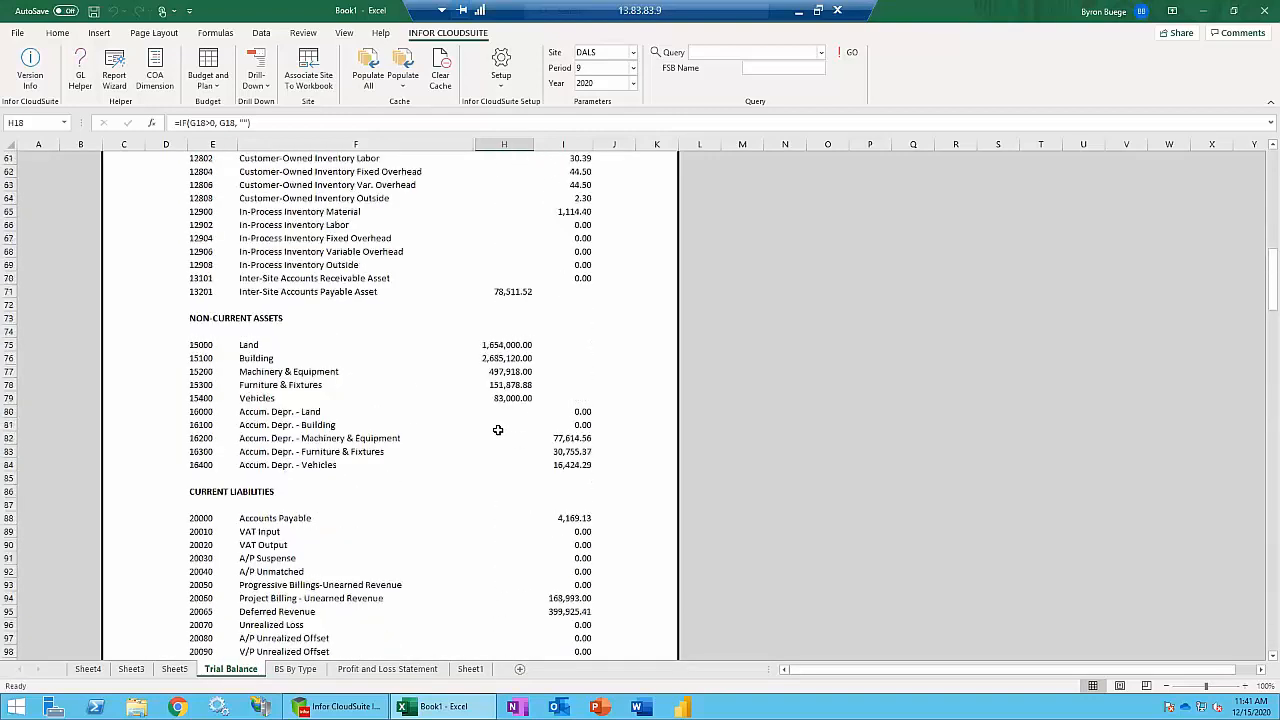
scroll(498, 428, up, 18)
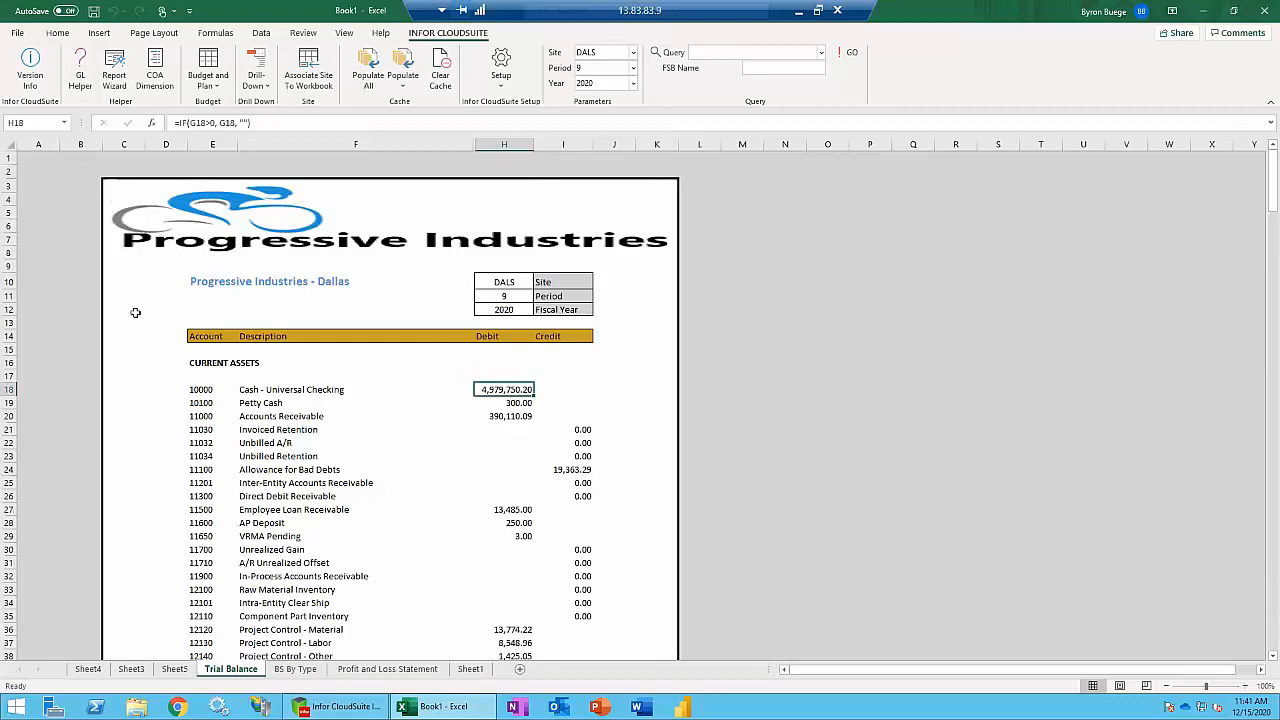
Open the GL Function Helper and set the start account code to 40000.
click(79, 72)
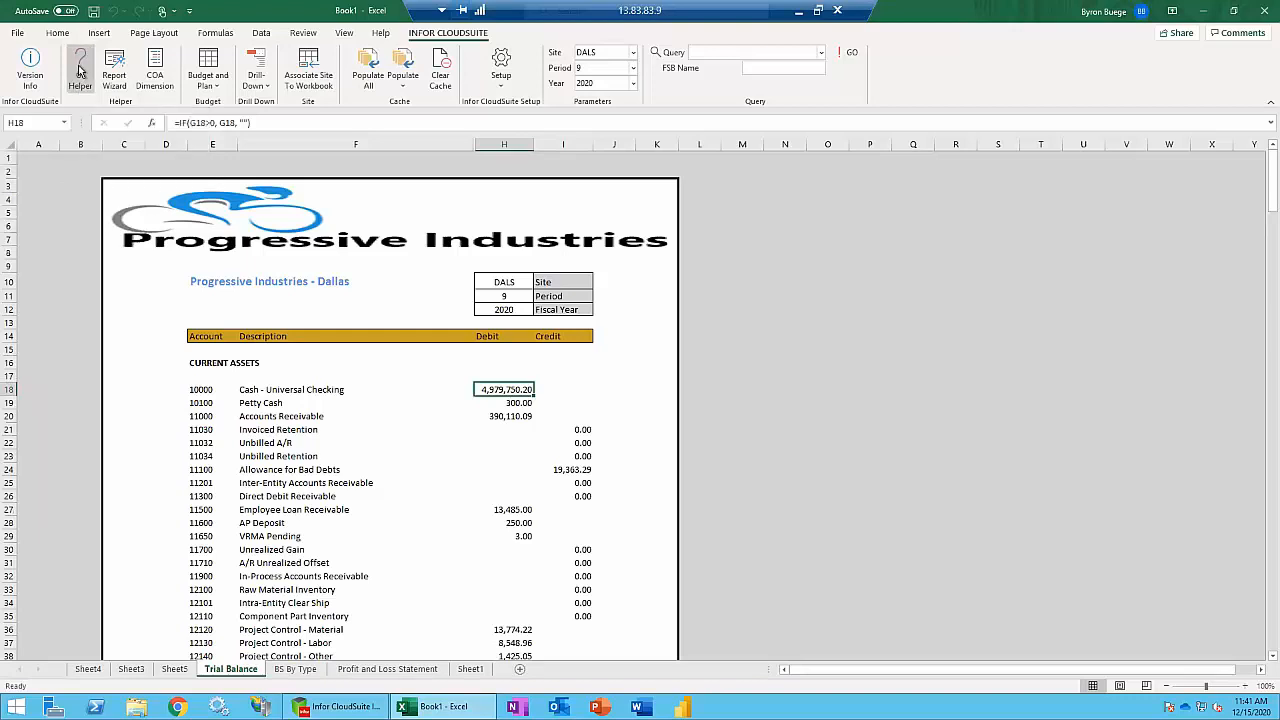
drag(226, 26, 250, 52)
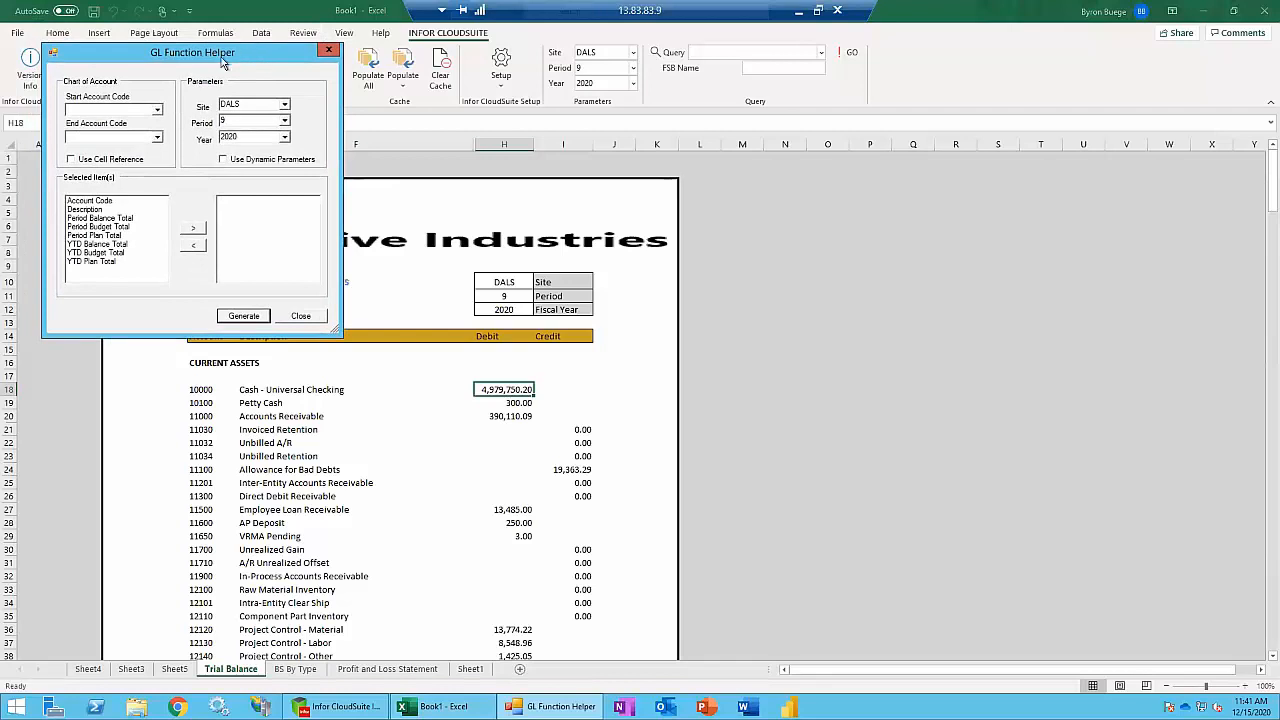
click(157, 110)
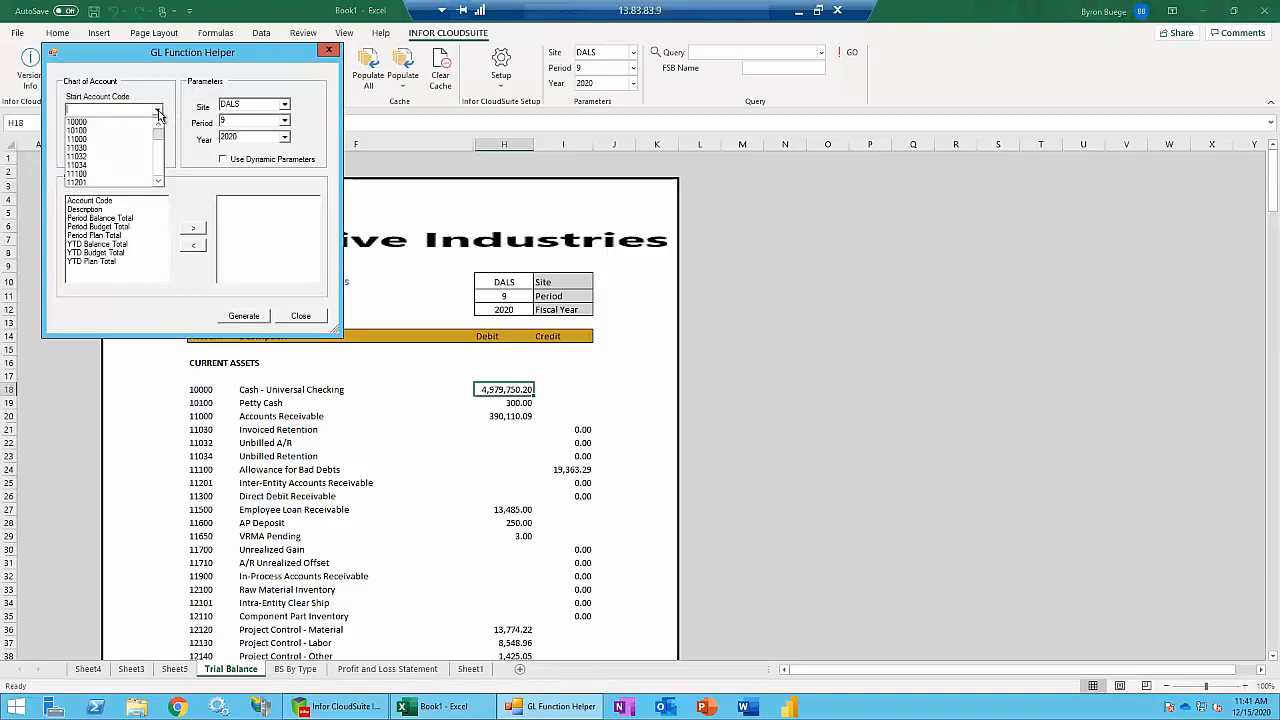
click(158, 183)
click(158, 183)
click(158, 183)
click(158, 183)
click(158, 183)
click(158, 183)
click(158, 183)
click(158, 183)
click(158, 183)
click(158, 183)
click(158, 183)
click(158, 183)
click(158, 183)
click(158, 183)
click(158, 183)
click(158, 183)
click(158, 183)
click(158, 183)
click(158, 183)
click(158, 183)
click(158, 183)
click(158, 183)
click(158, 183)
click(158, 183)
click(158, 183)
click(158, 183)
click(158, 183)
click(158, 183)
click(158, 183)
click(158, 183)
click(158, 183)
click(158, 183)
click(158, 183)
click(158, 183)
click(158, 183)
click(100, 175)
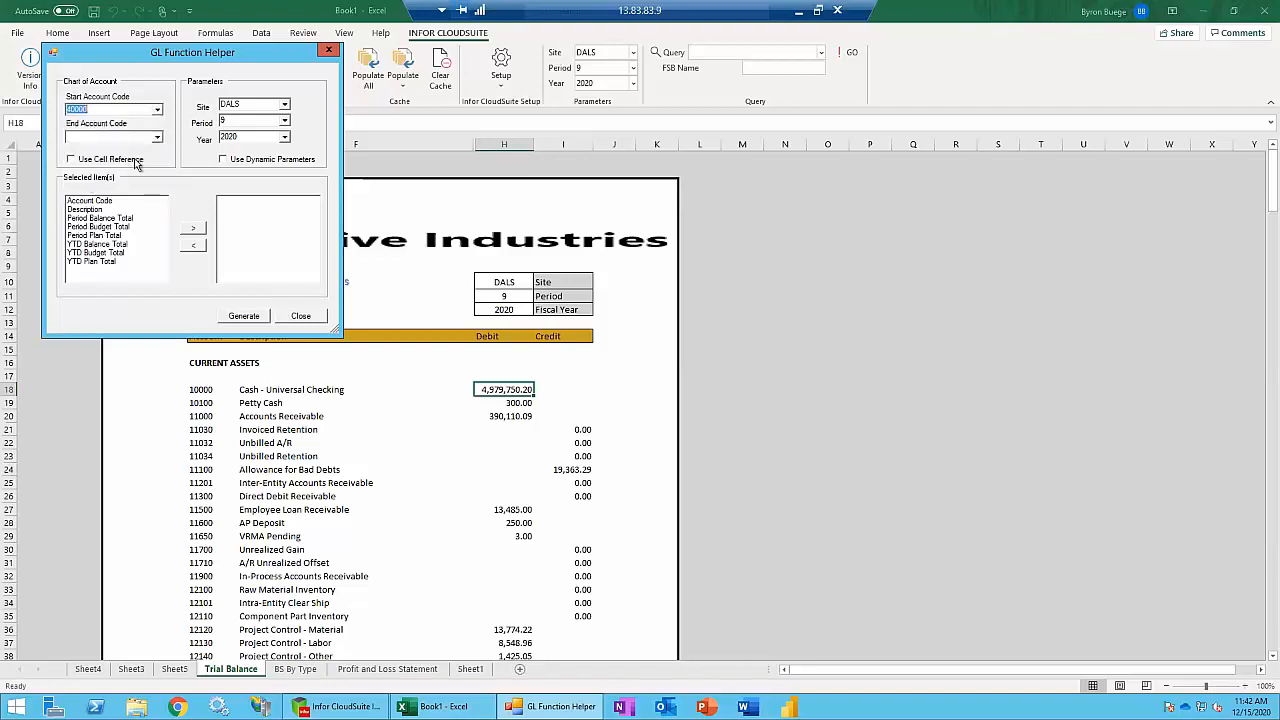
Set the end account code to 59900 and enable cell references and dynamic parameters.
click(157, 137)
drag(159, 162, 159, 199)
click(108, 201)
click(72, 160)
Add Account Code, Description, Period Balance Total, Period Budget Total and Period Plan Total to the GL function's selected items.
click(98, 202)
click(186, 230)
click(93, 203)
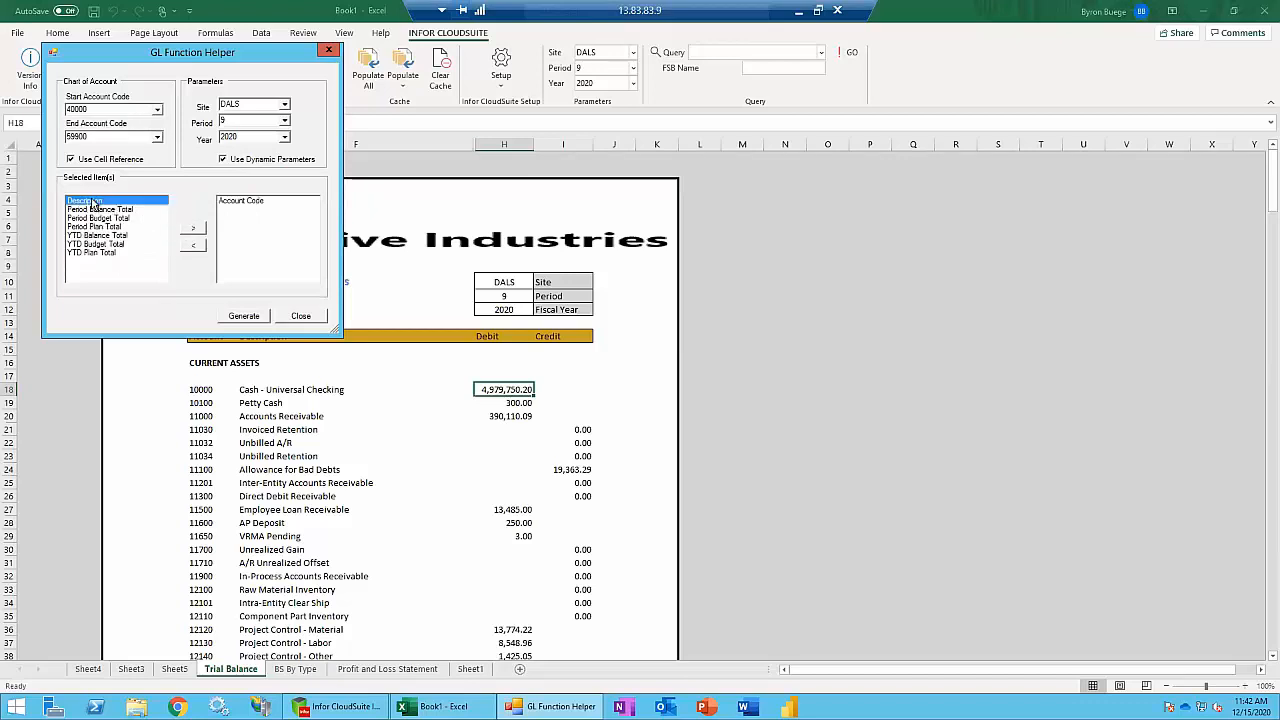
click(193, 228)
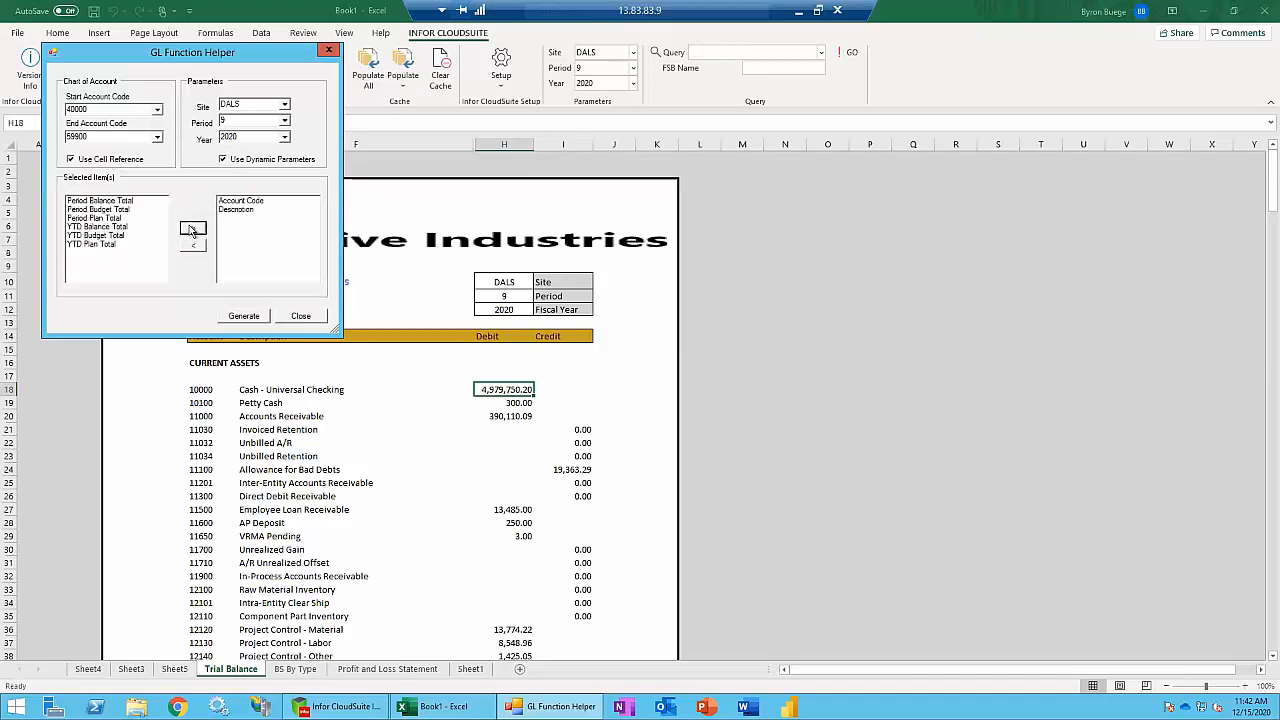
click(117, 204)
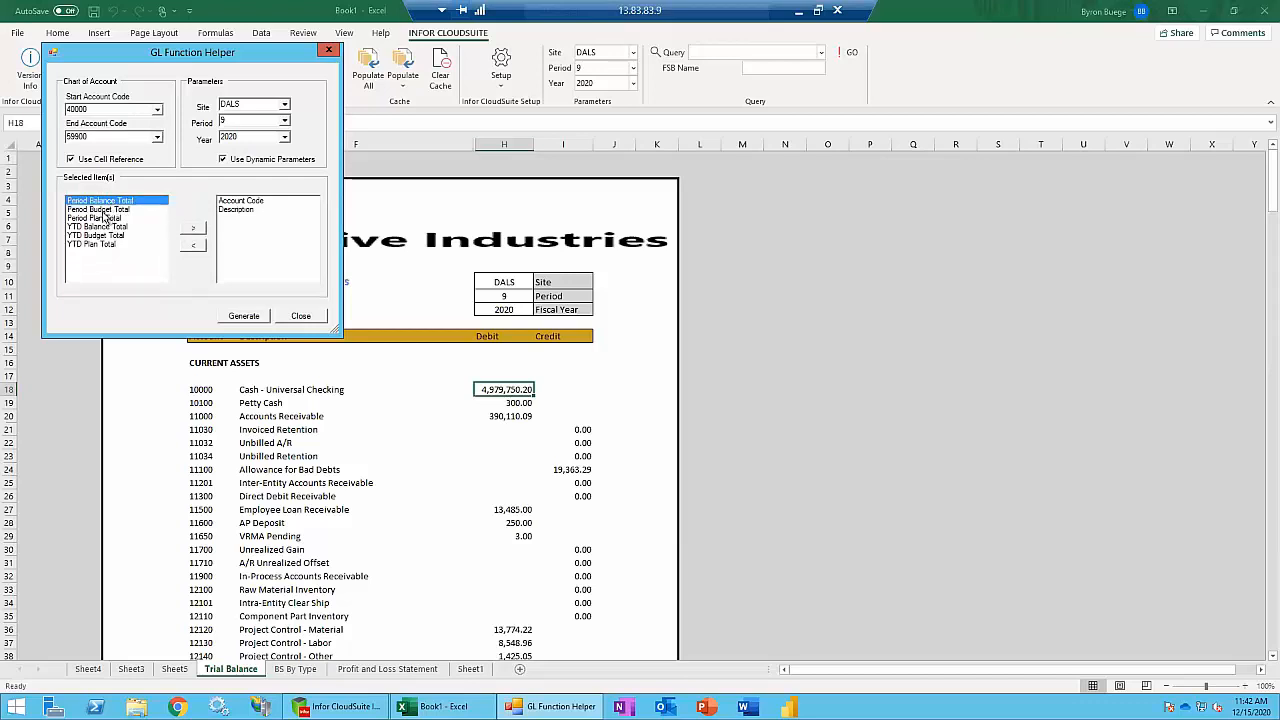
click(193, 230)
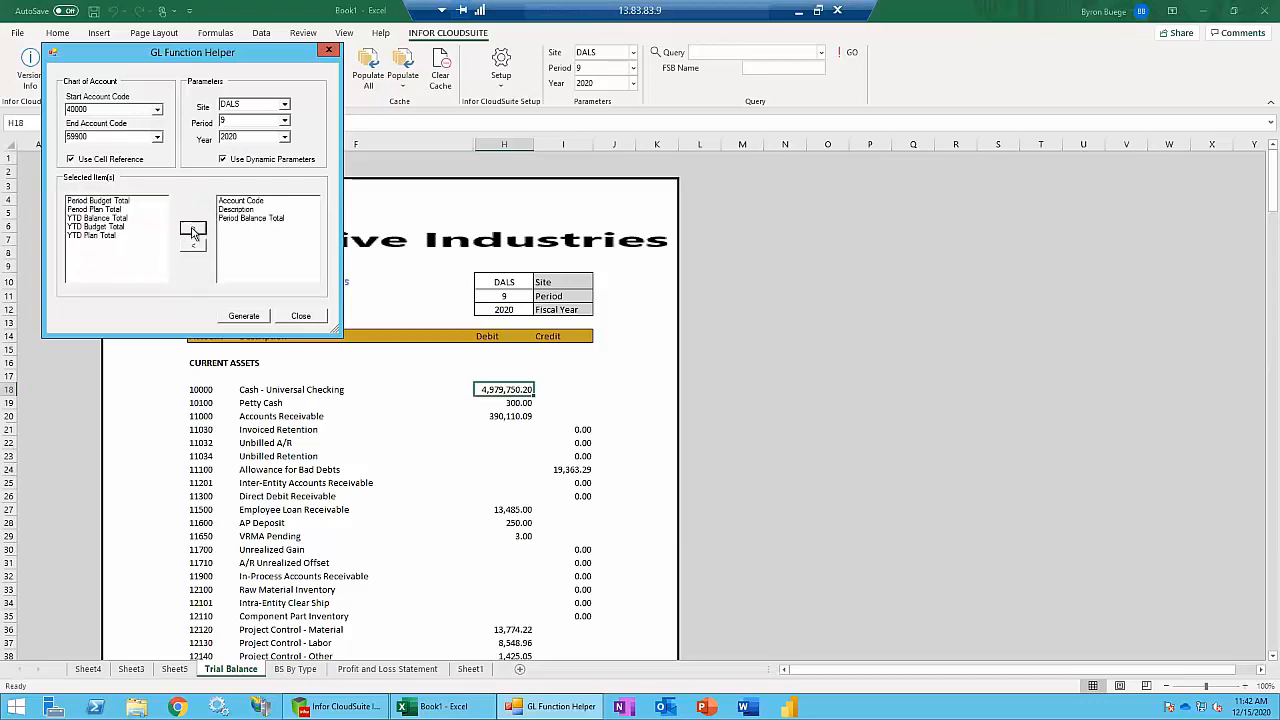
click(107, 201)
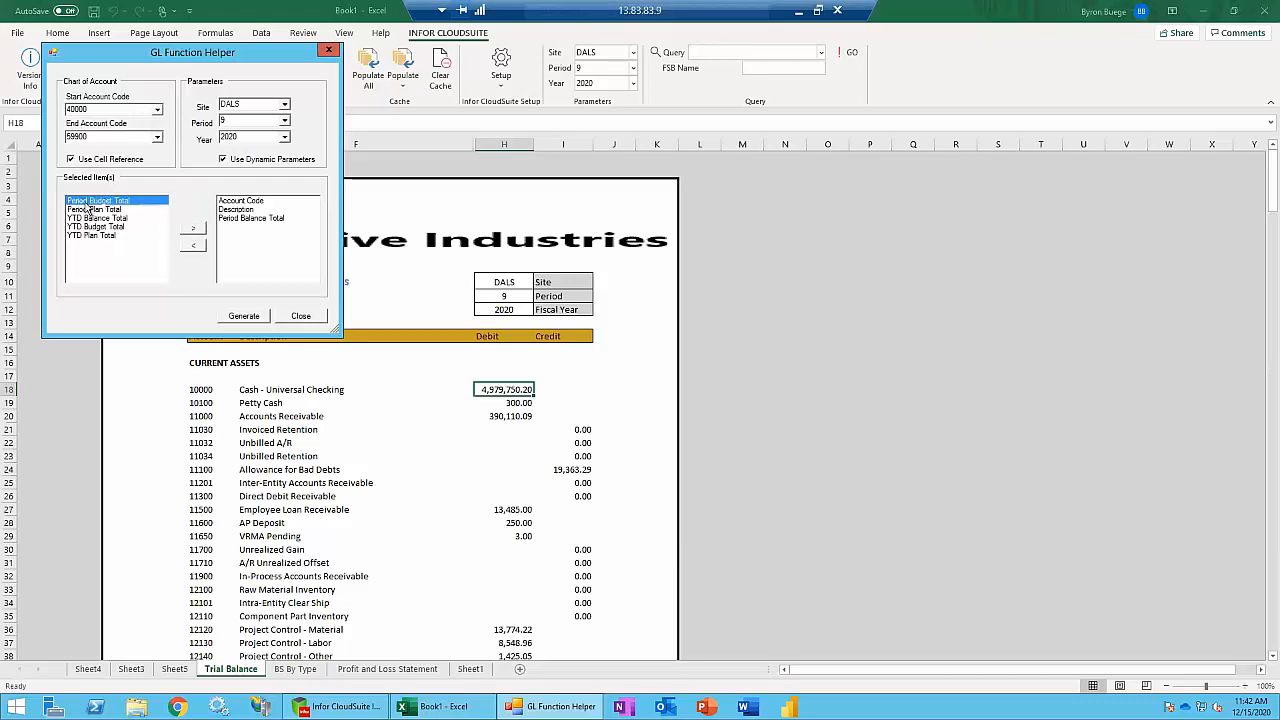
click(193, 228)
click(105, 202)
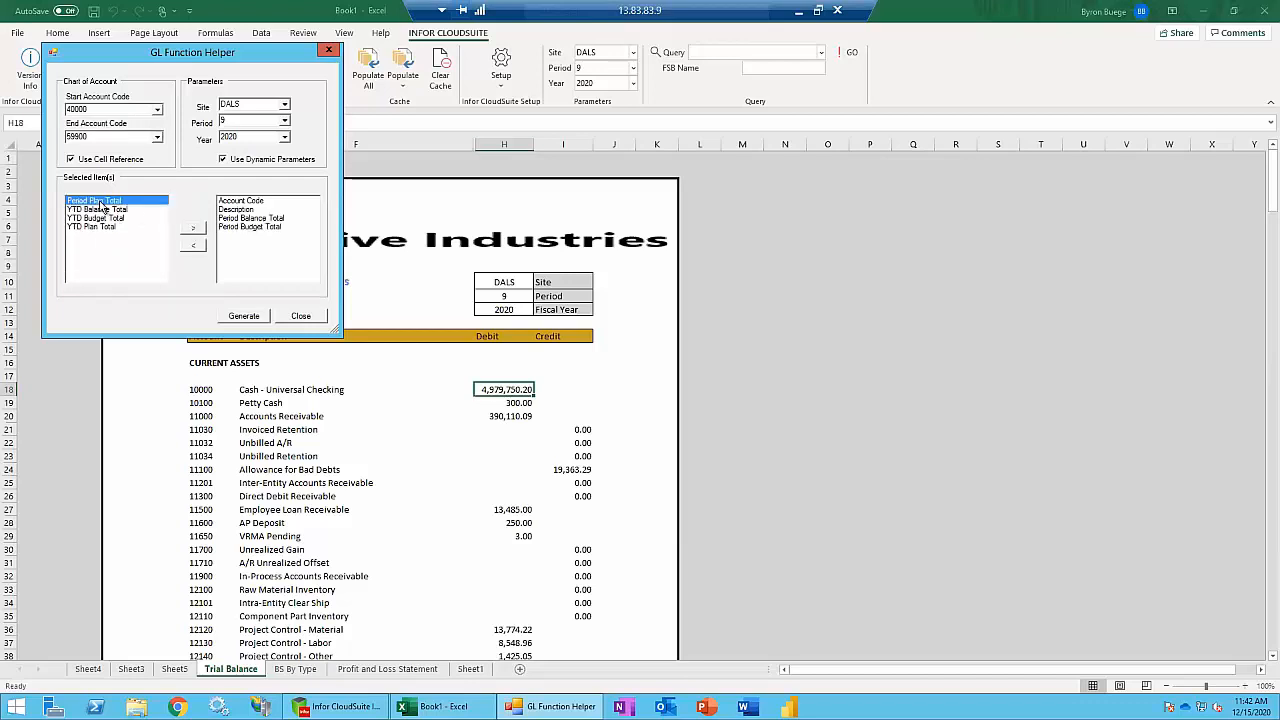
click(192, 231)
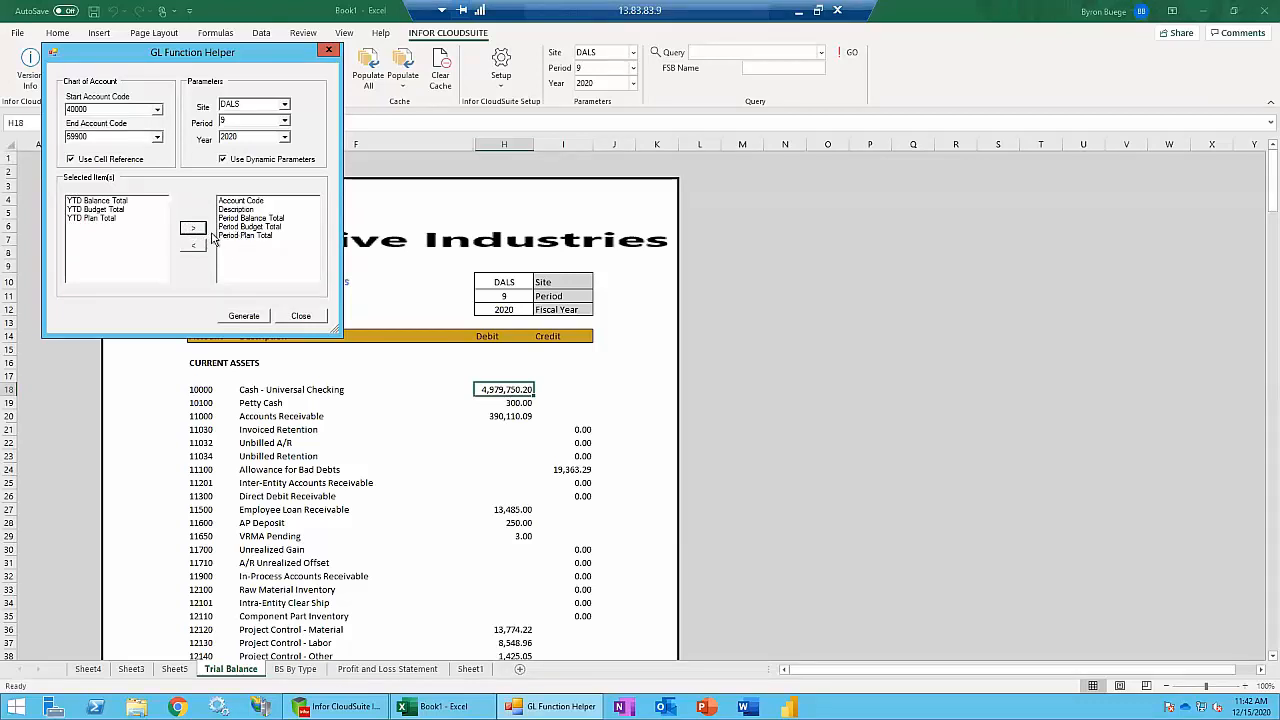
Add YTD Balance Total, YTD Budget Total and YTD Plan Total, then generate the account listing and close the helper.
click(95, 202)
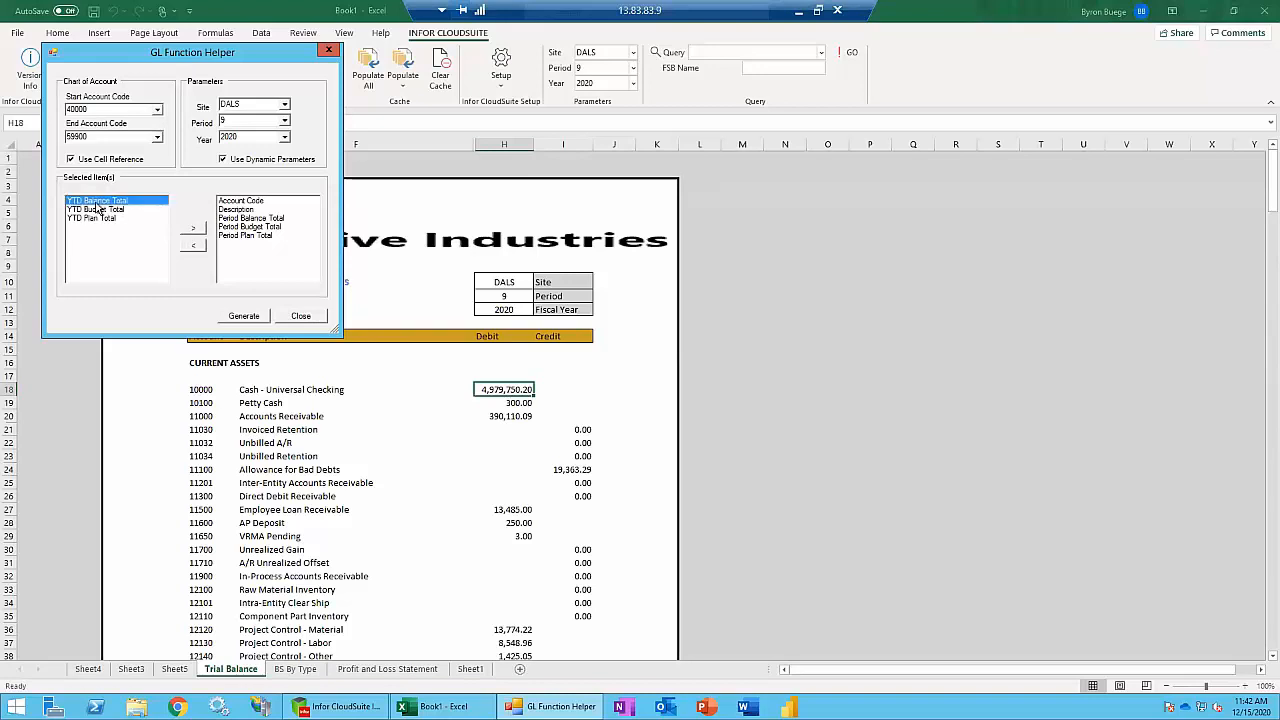
click(193, 228)
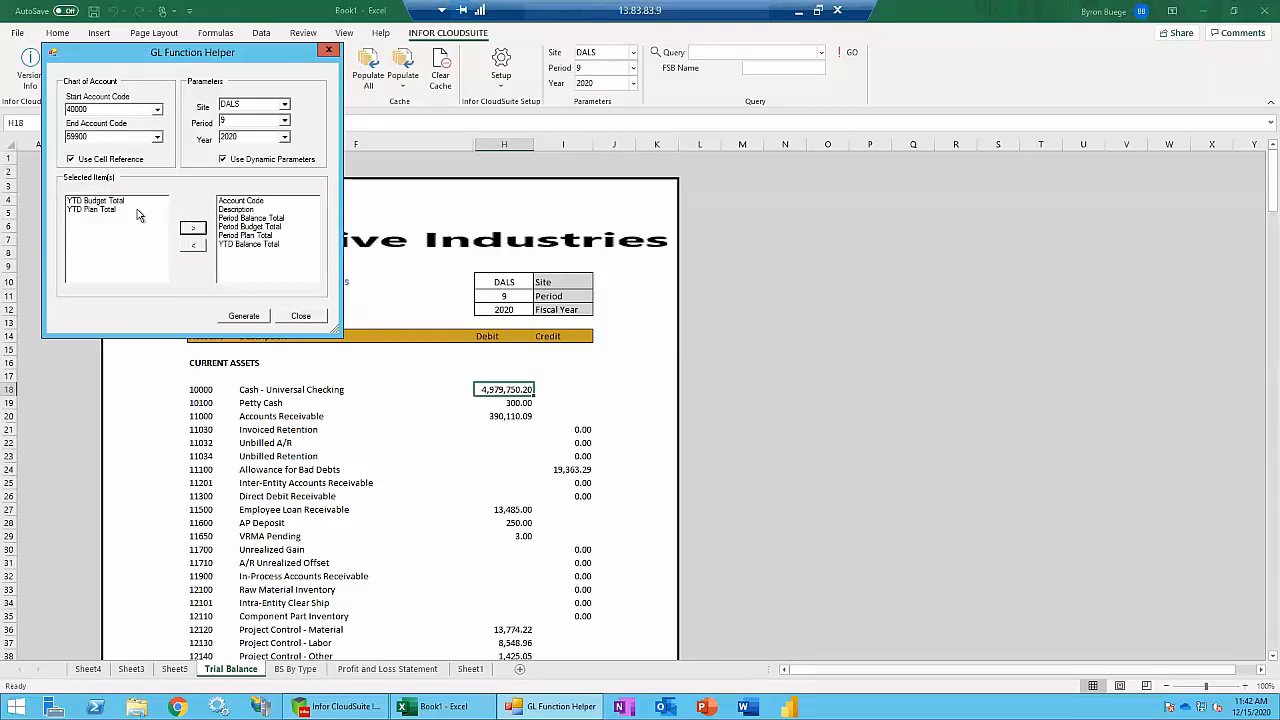
click(129, 202)
click(193, 228)
click(112, 202)
click(193, 228)
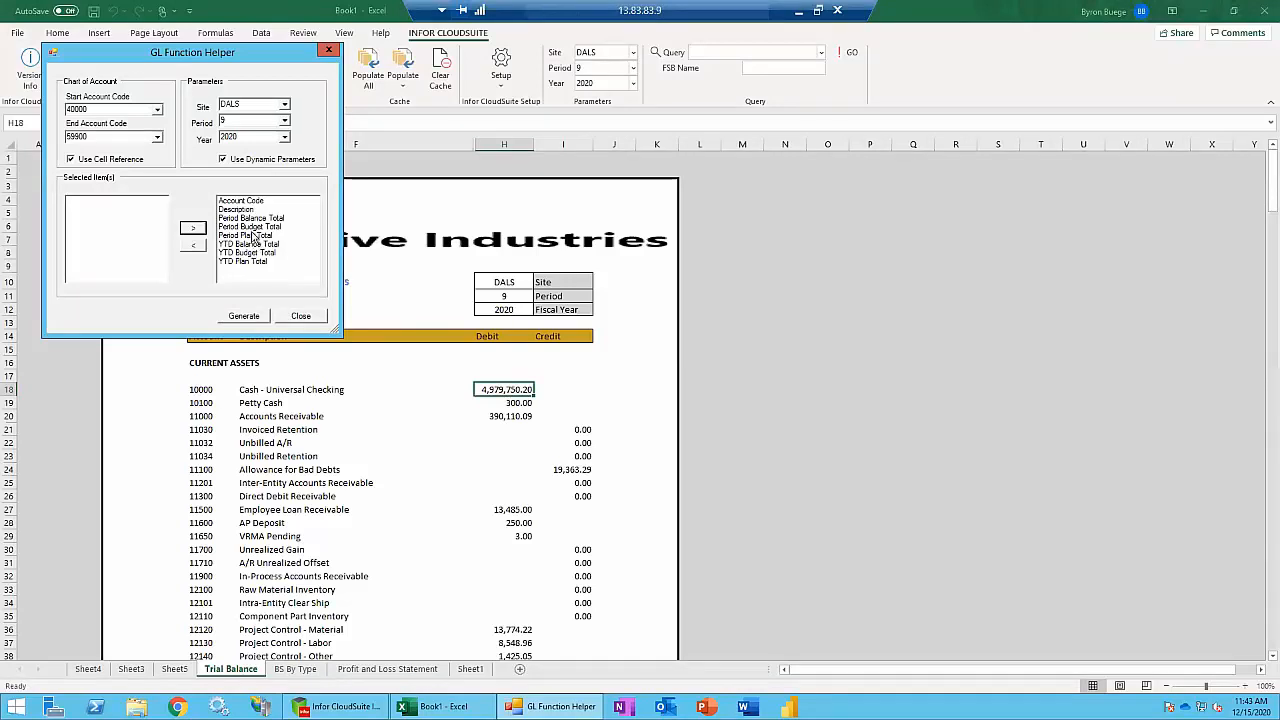
click(229, 318)
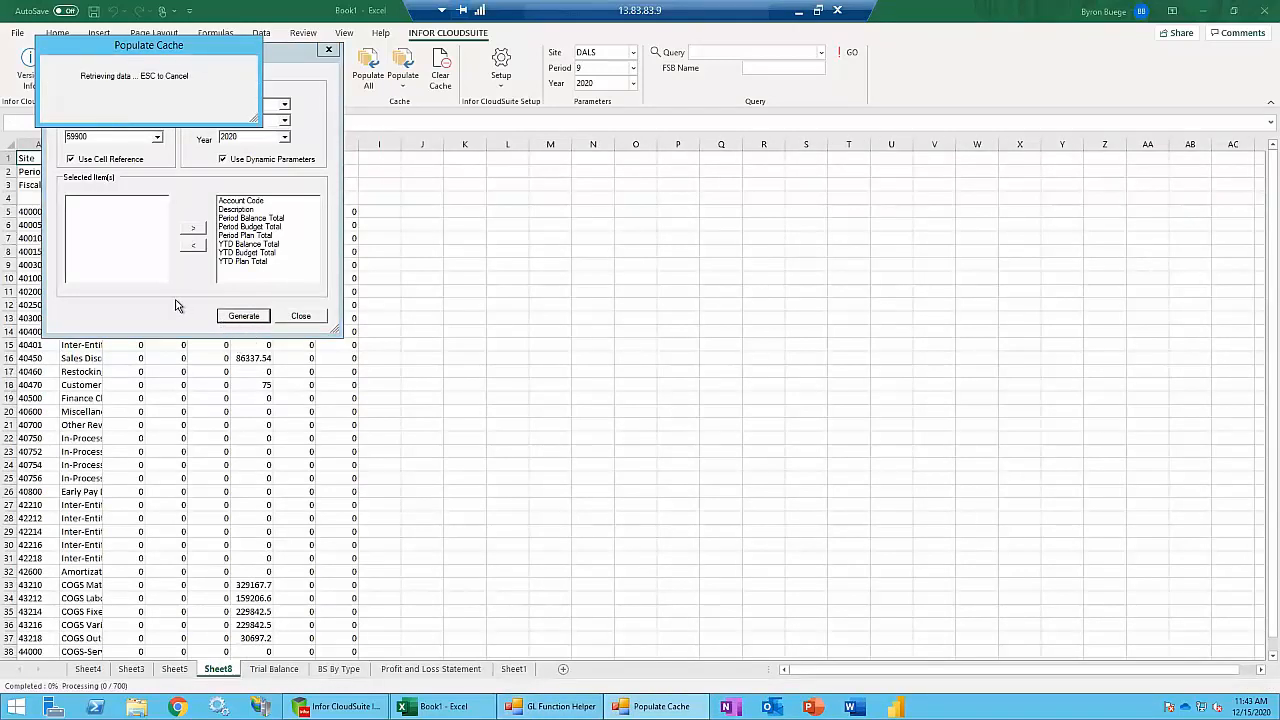
click(292, 317)
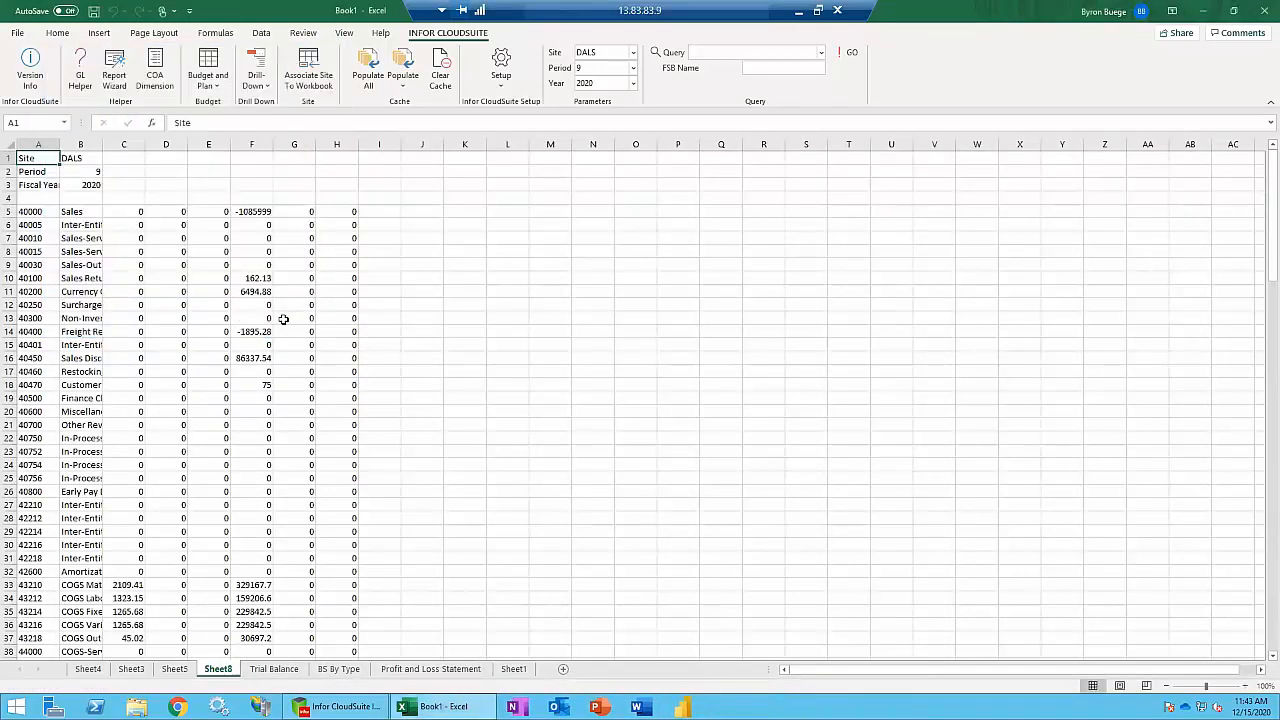
Widen the account description column B in the generated account listing.
click(220, 330)
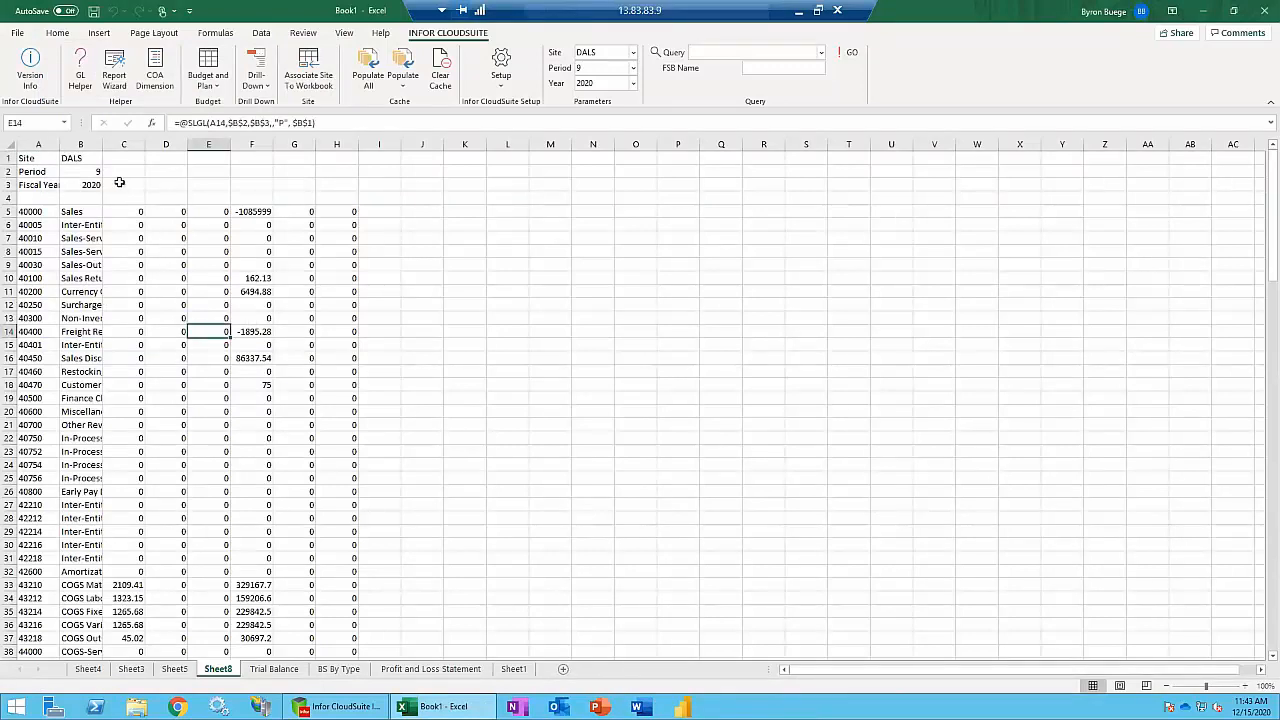
drag(103, 144, 157, 141)
click(175, 215)
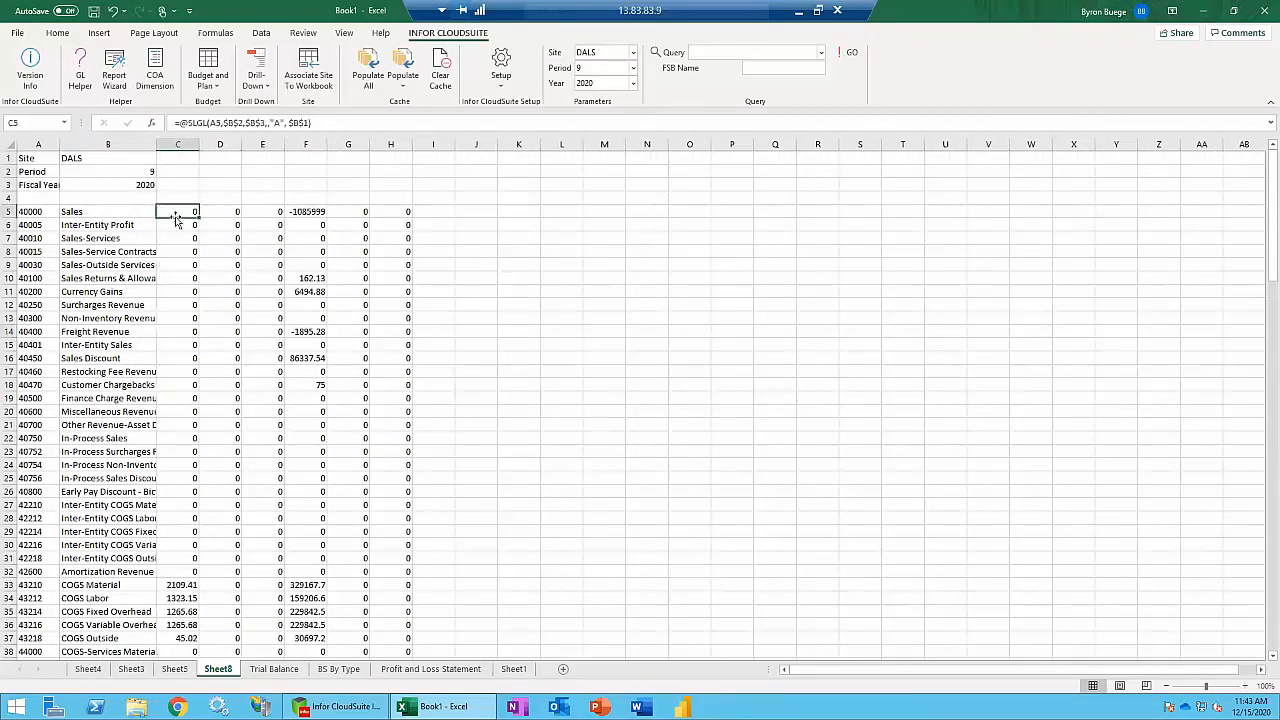
Apply the comma number style to the balance columns C through H.
drag(178, 145, 381, 156)
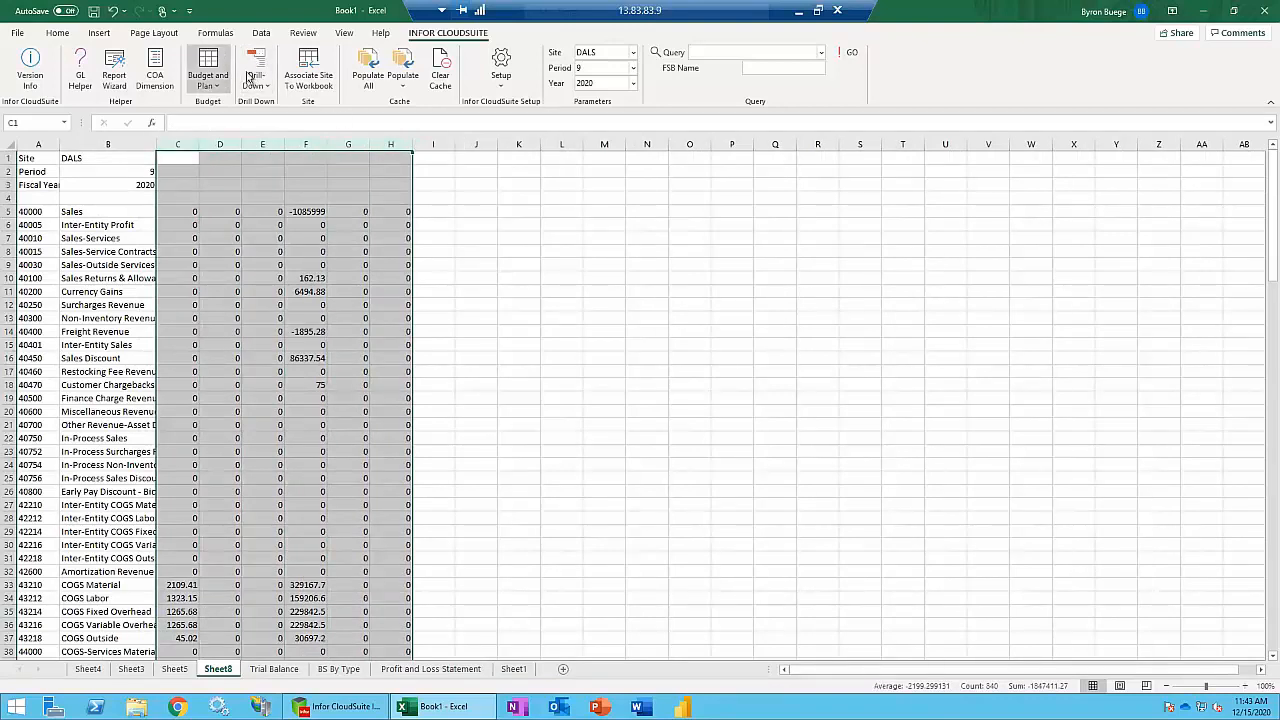
click(57, 34)
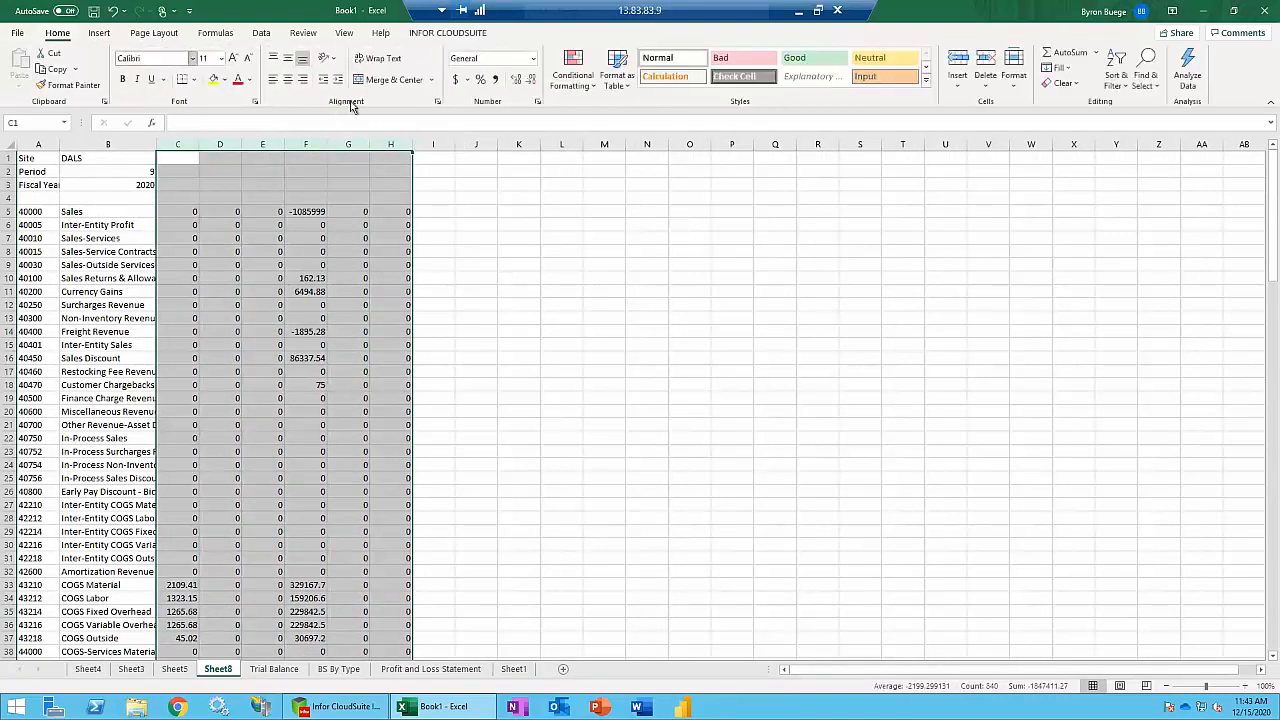
click(492, 83)
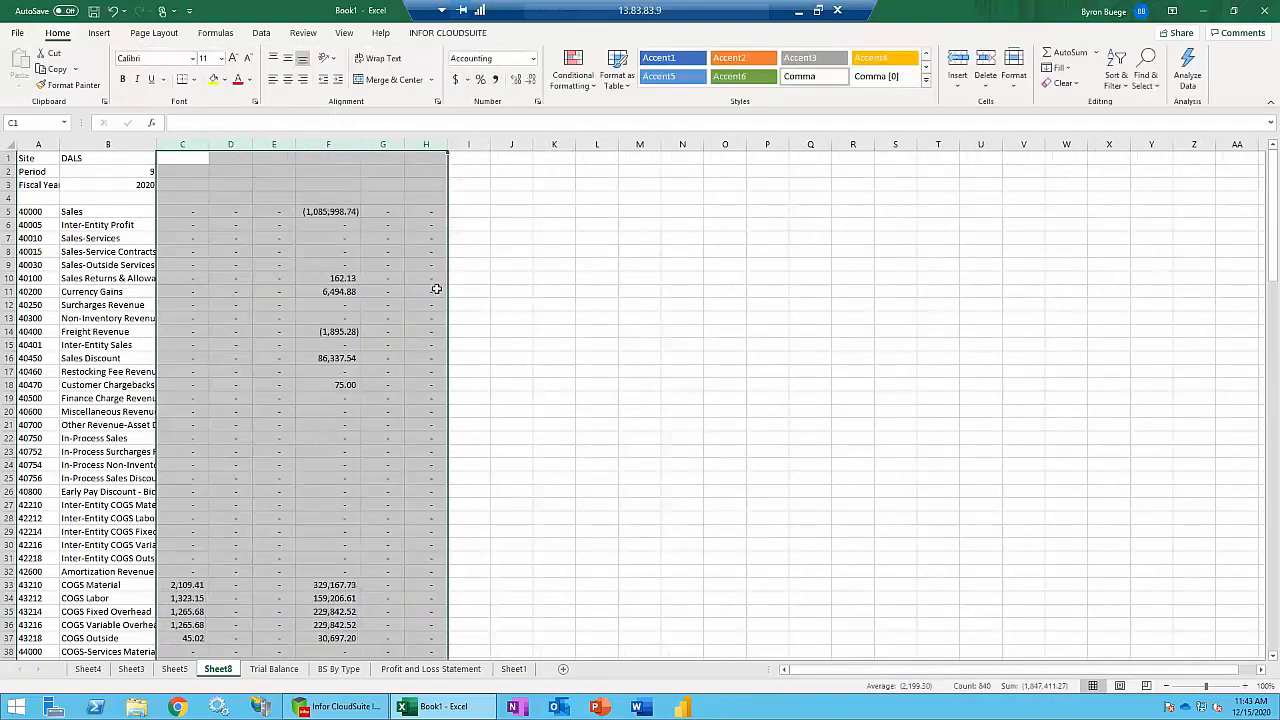
click(434, 289)
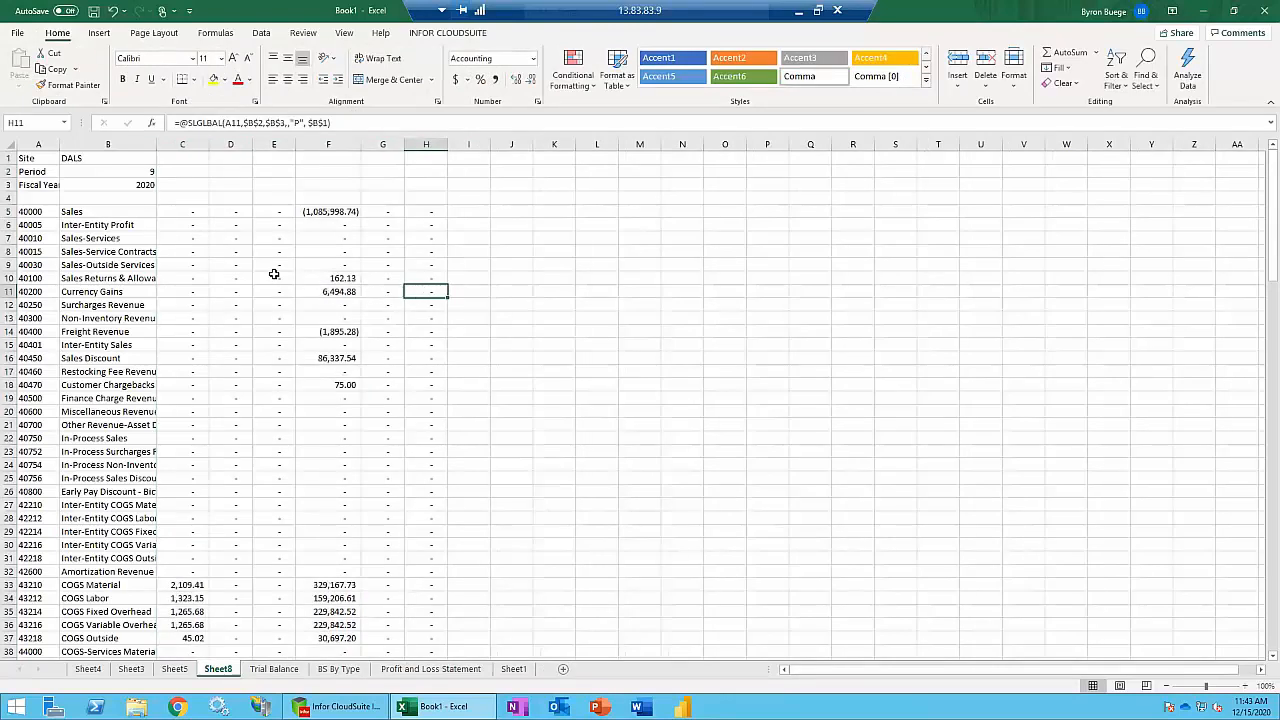
Examine the period actual, budget and plan formulas for the Sales account in C5, D5 and E5.
click(204, 215)
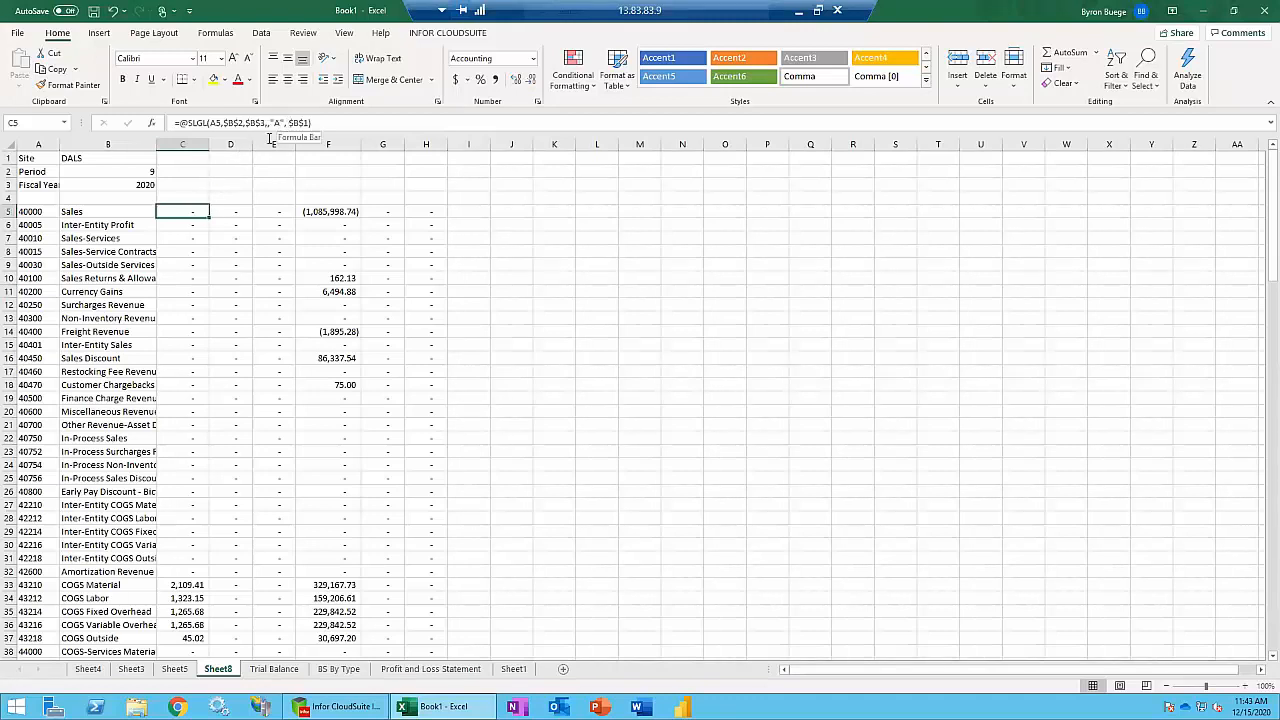
click(232, 210)
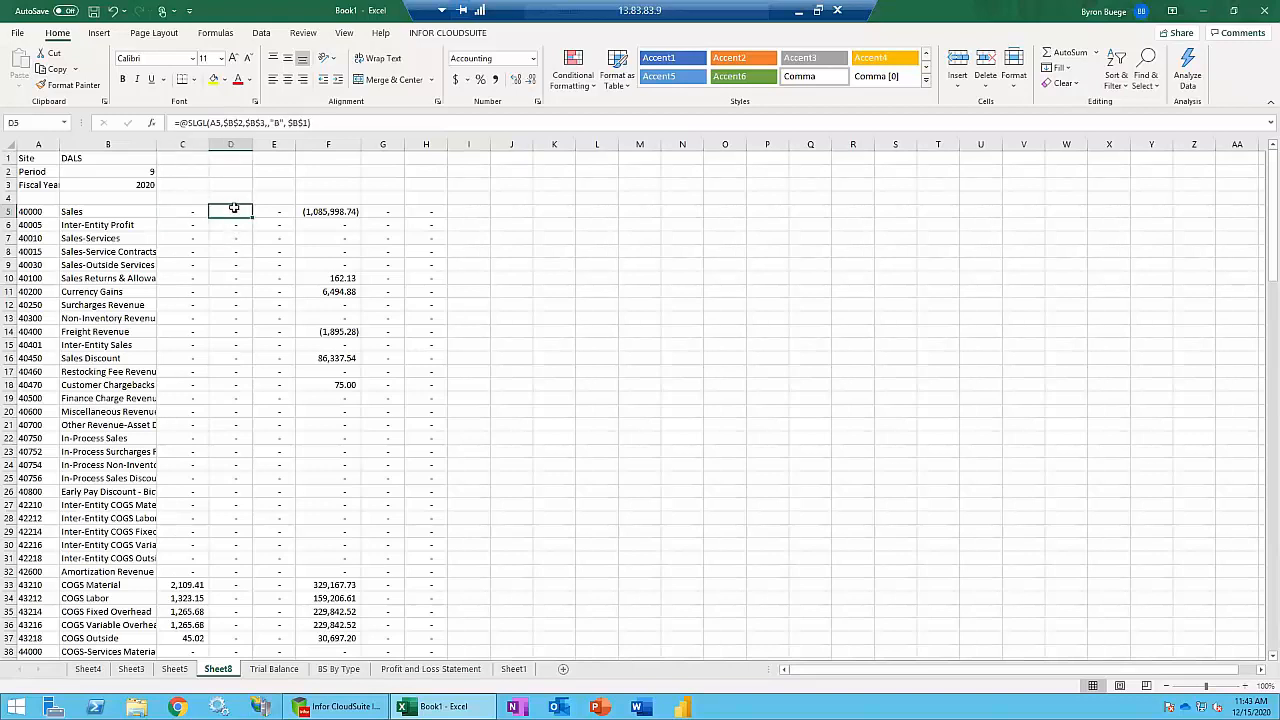
click(274, 209)
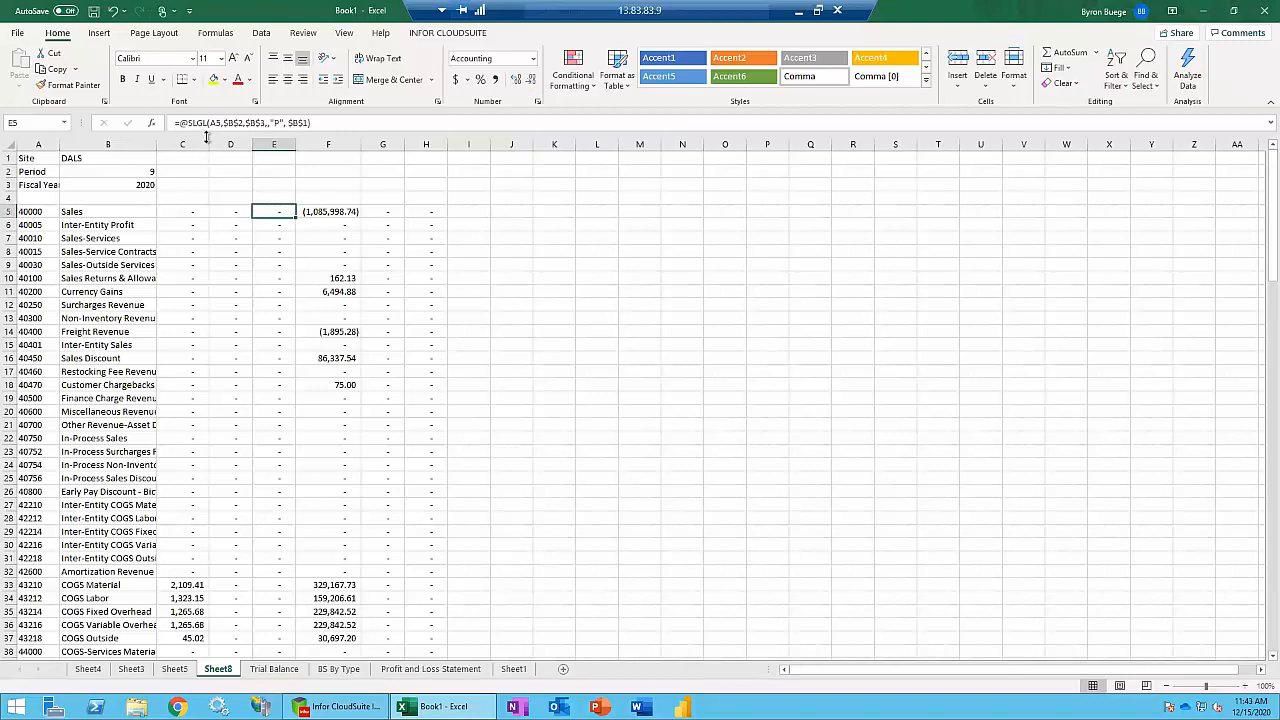
Insert two blank rows above the first account row, starting at row 4.
click(199, 202)
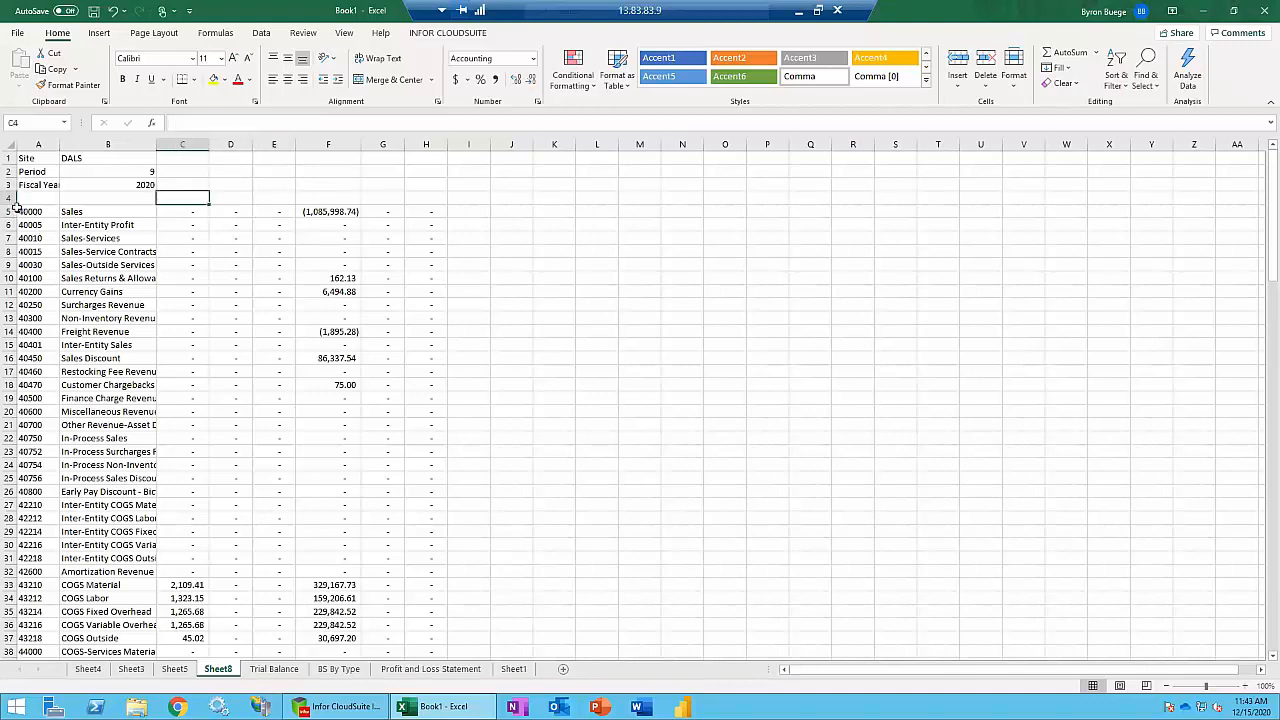
drag(10, 198, 10, 212)
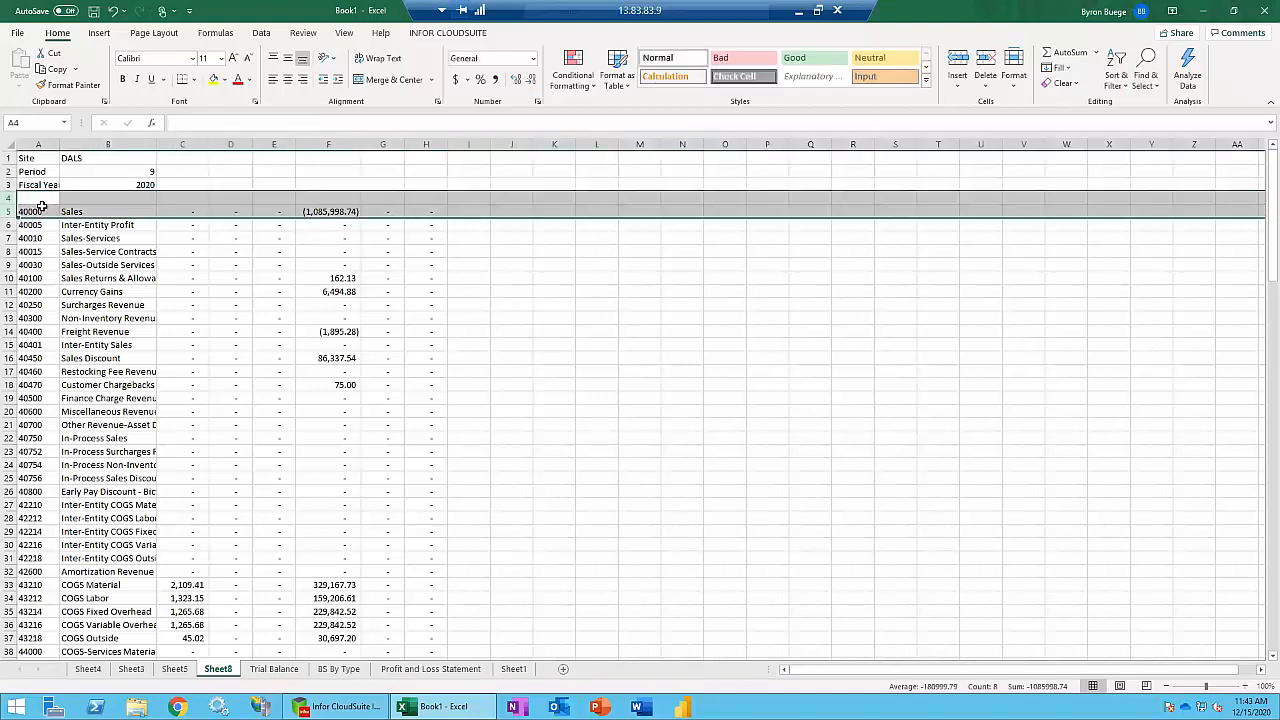
right_click(44, 210)
click(78, 318)
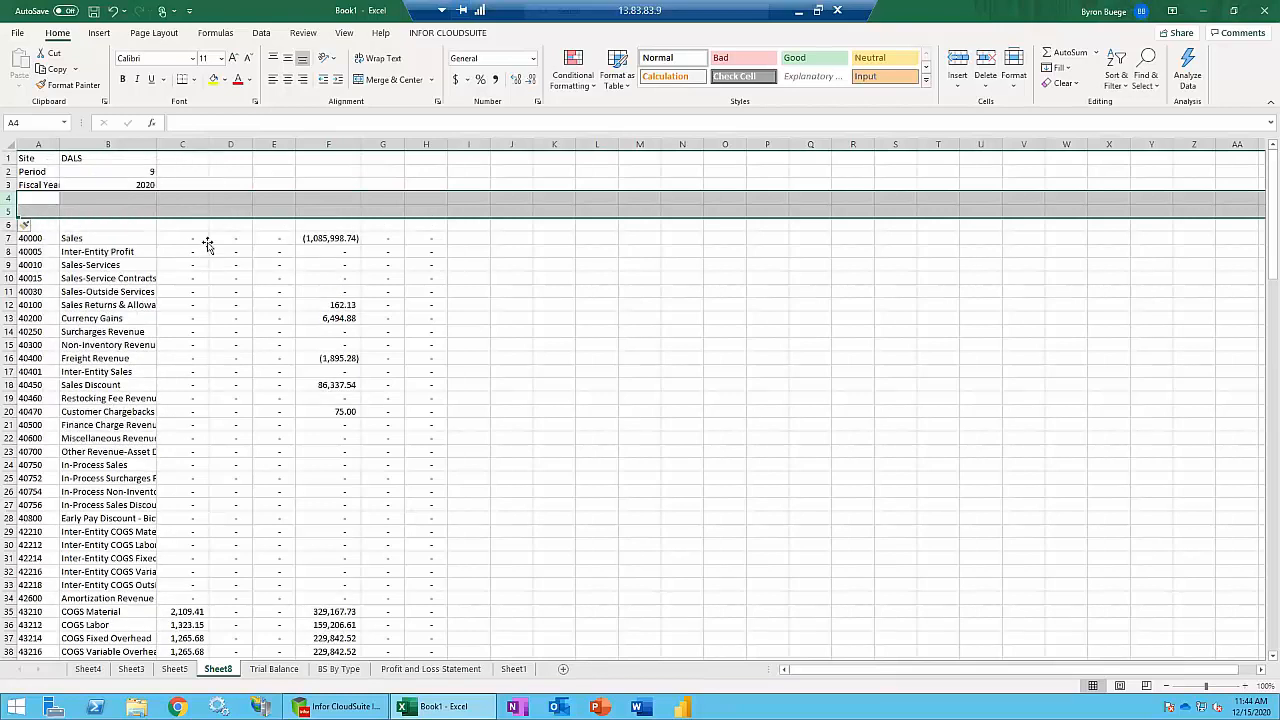
Enter the column headings A, B and P in C6, D6 and E6 above the period amounts.
click(205, 237)
key(Up)
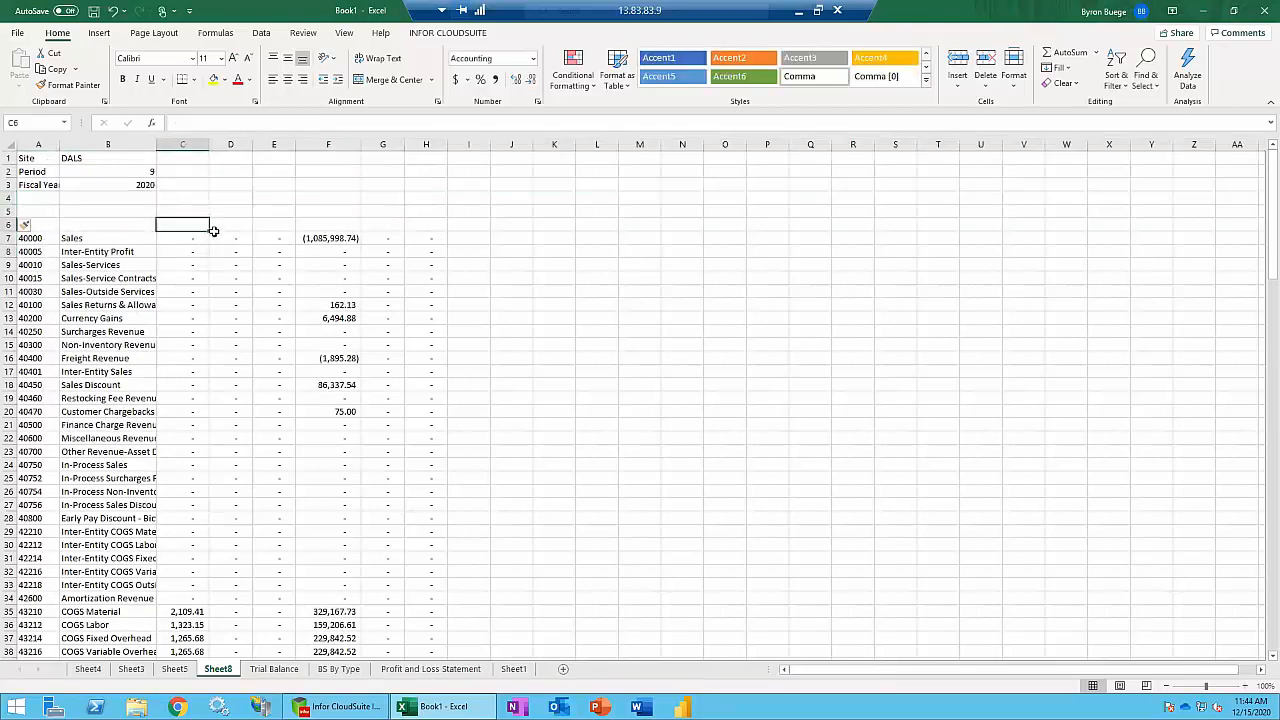
text(A)
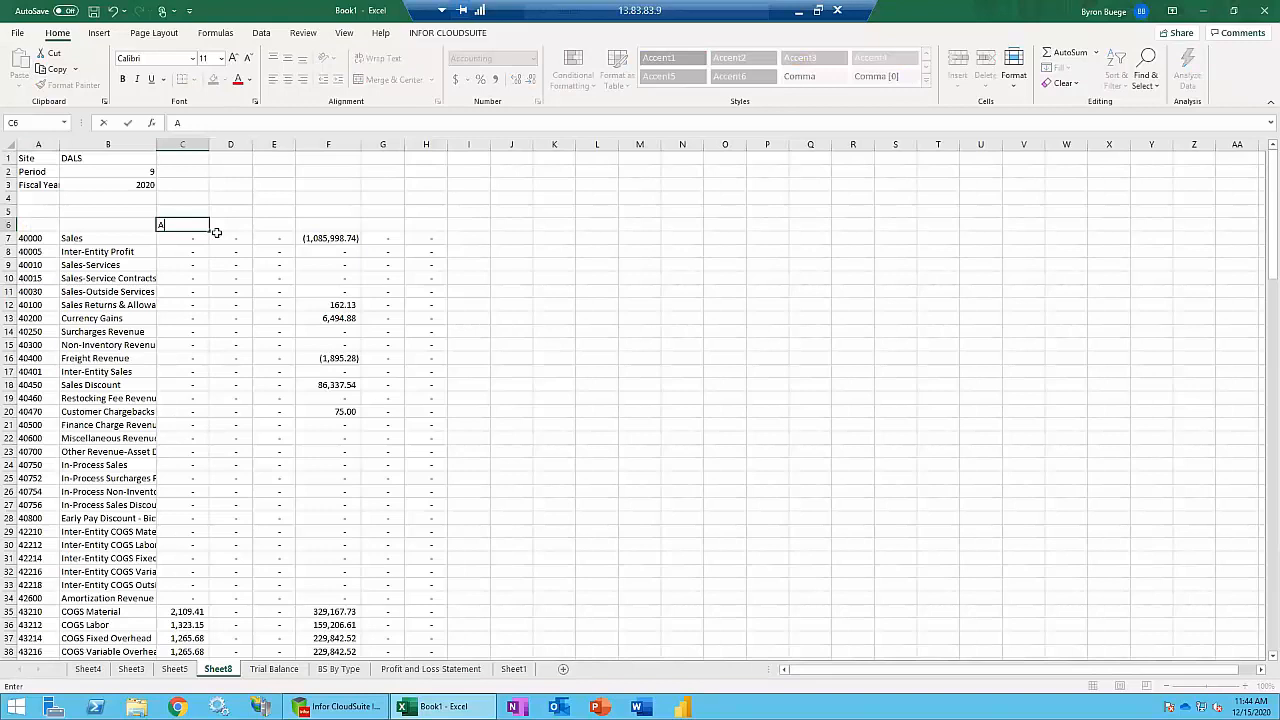
key(Tab)
text(B)
key(Tab)
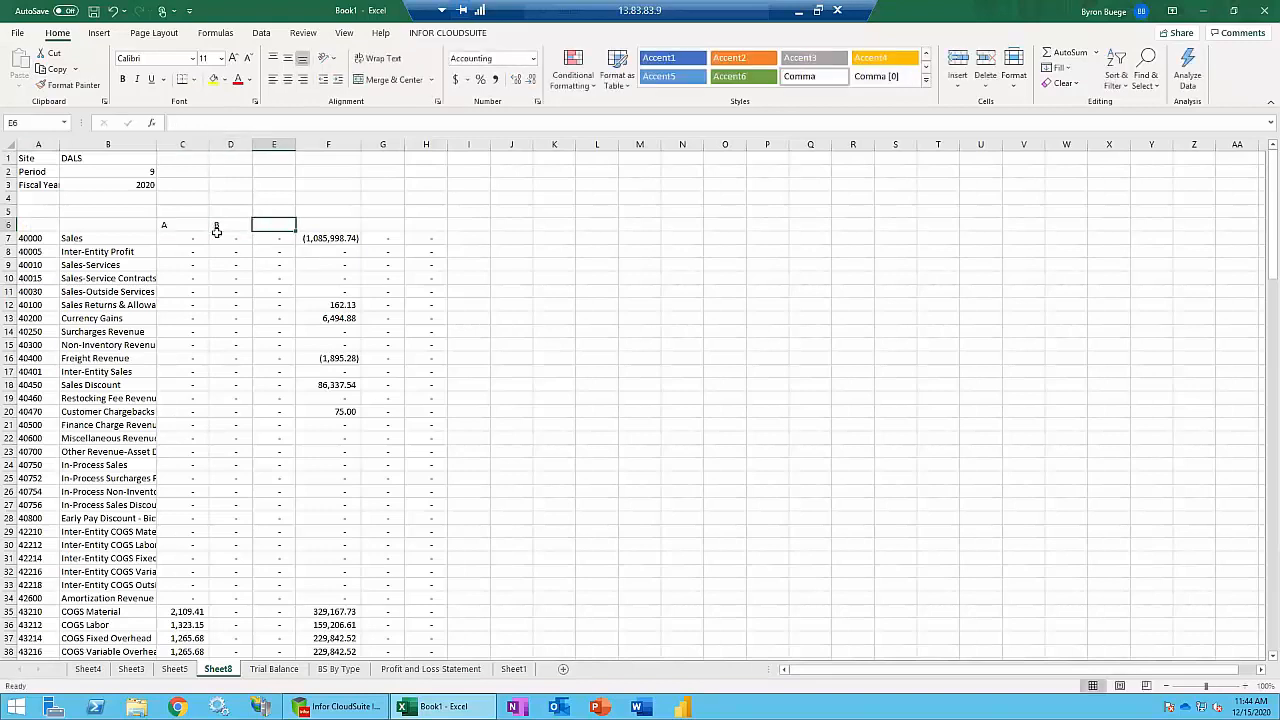
text(P)
key(Tab)
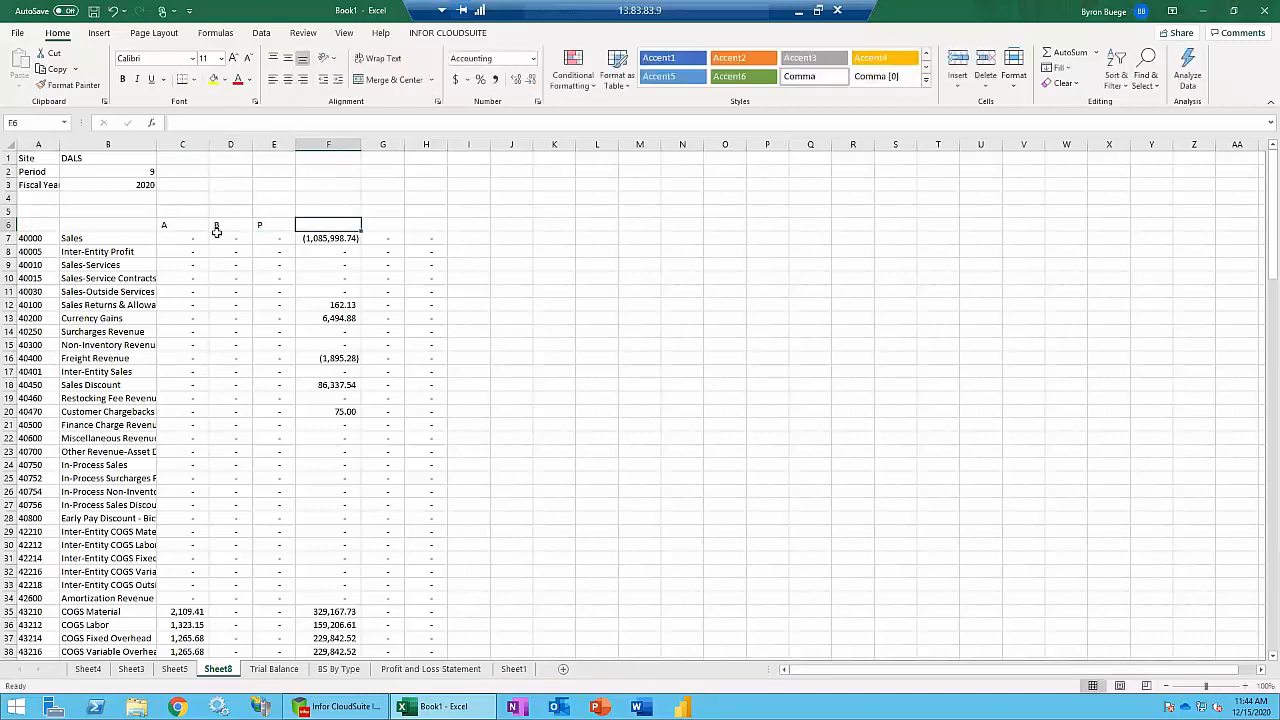
Enter the column headings A, B and P in F6, G6 and H6 above the year-to-date amounts.
click(329, 238)
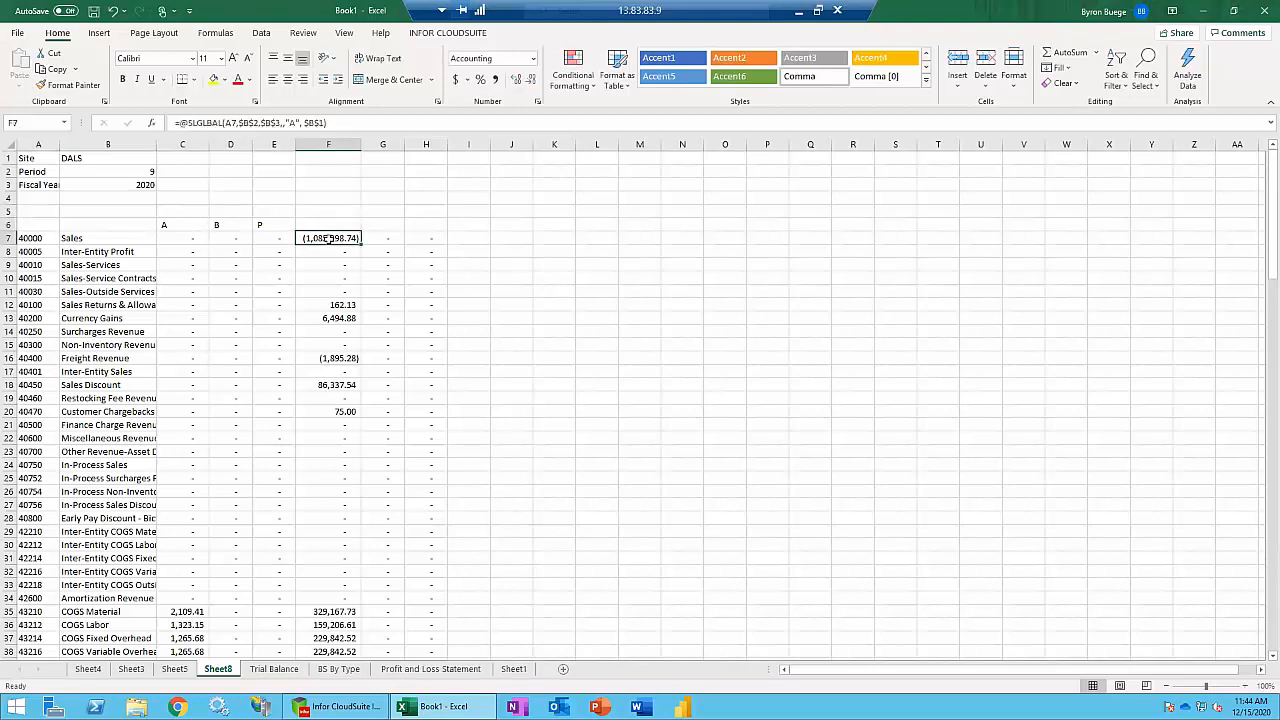
click(345, 224)
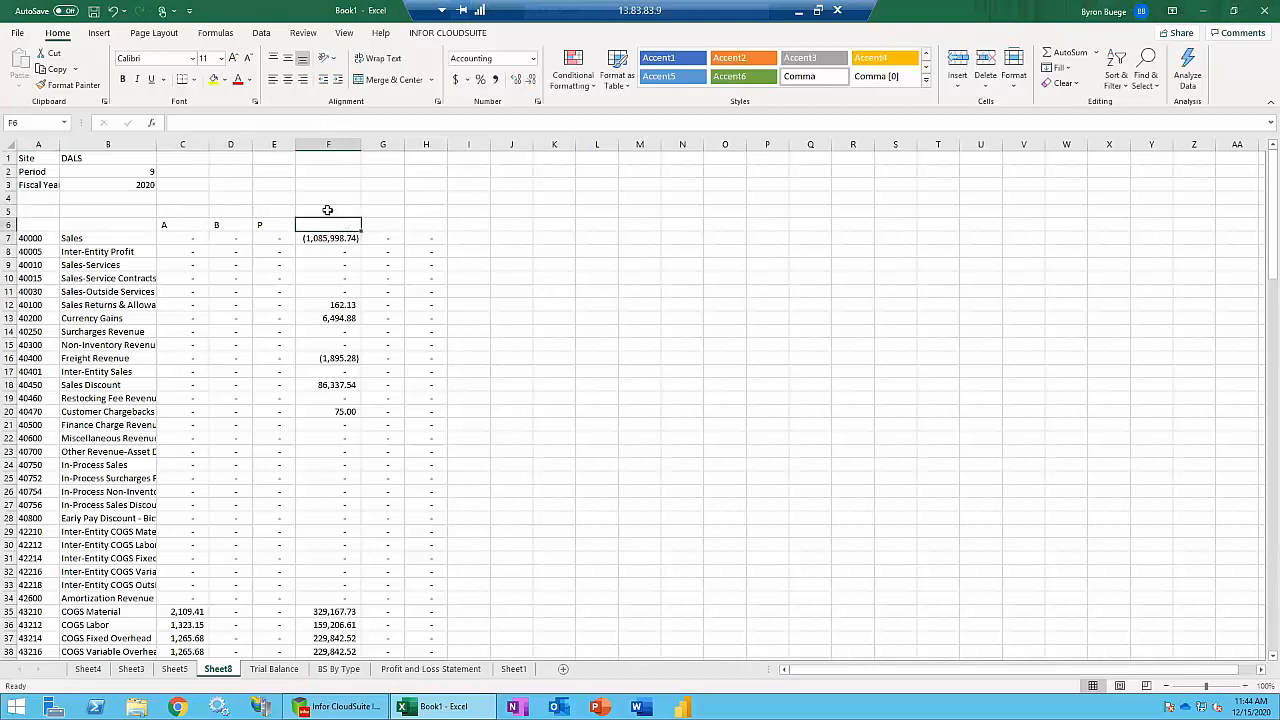
text(A)
key(Tab)
text(b)
key(Tab)
text(p)
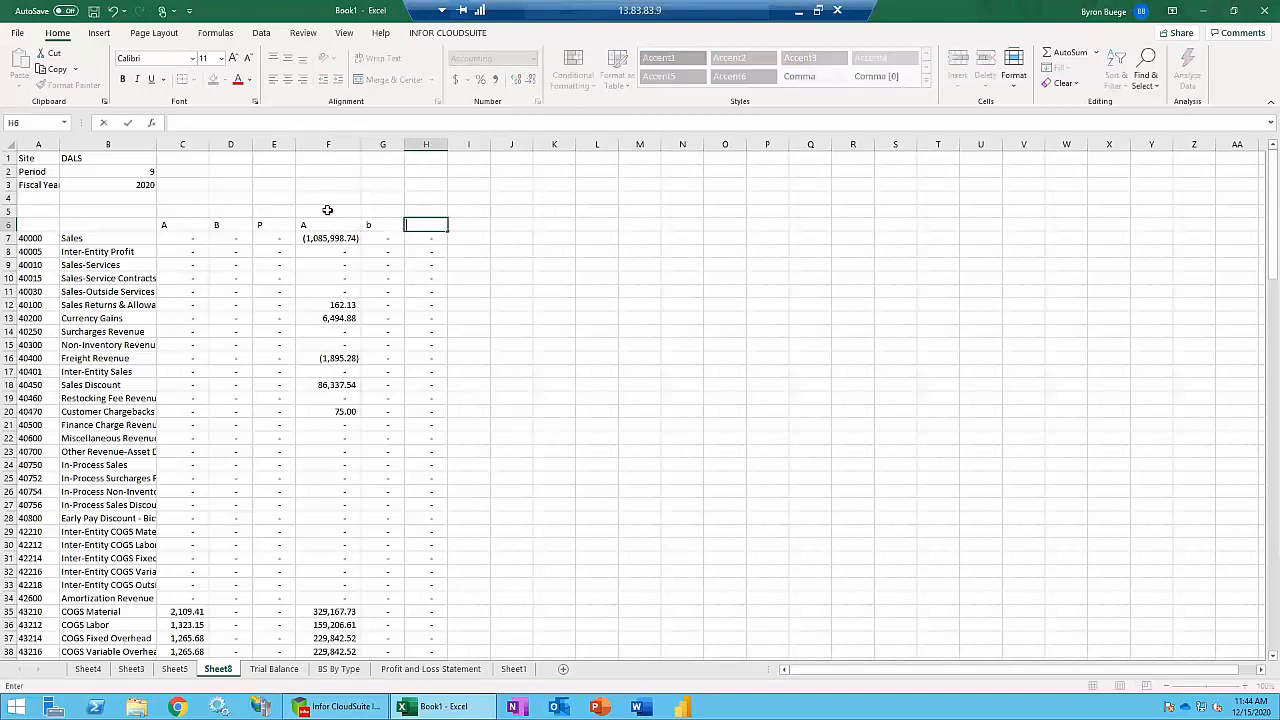
key(Down)
key(Left)
key(Up)
text(B)
key(Return)
Enter the group headings PTD in C5 and YTD in F5.
key(Up)
key(Left)
key(Left)
key(Left)
key(Left)
key(Up)
text(PT)
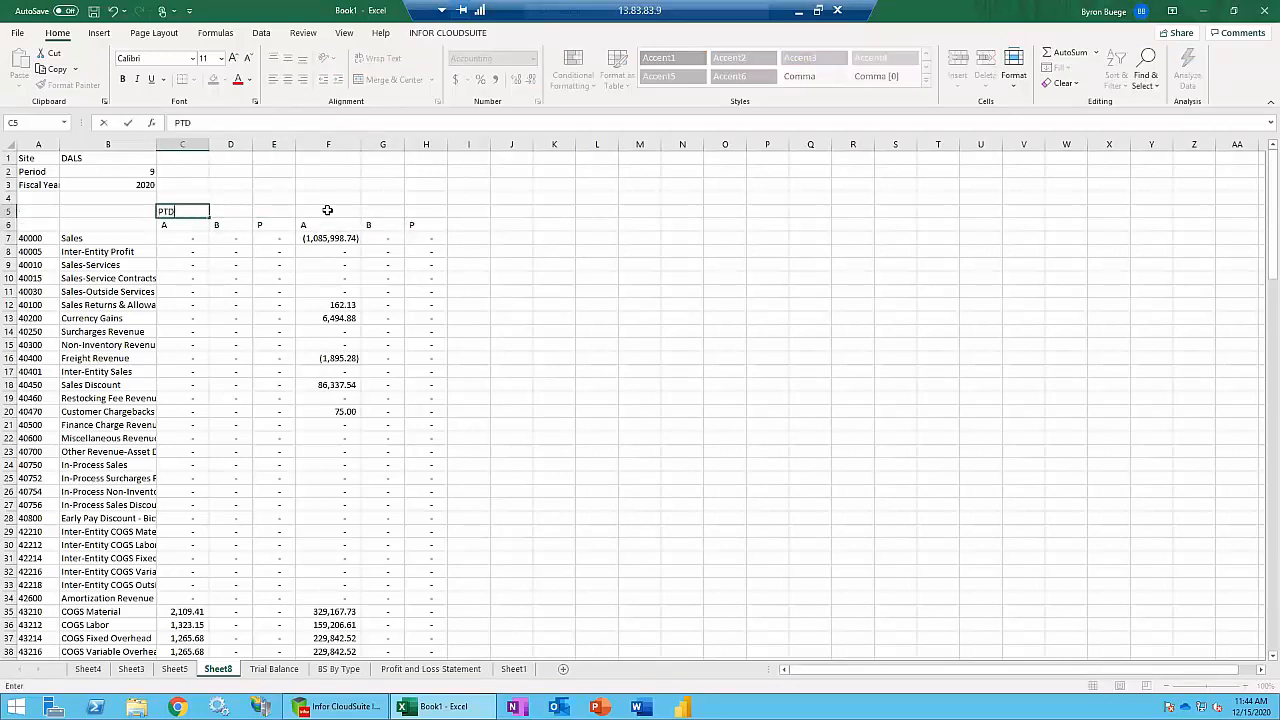
text(D)
key(Right)
key(Right)
key(Right)
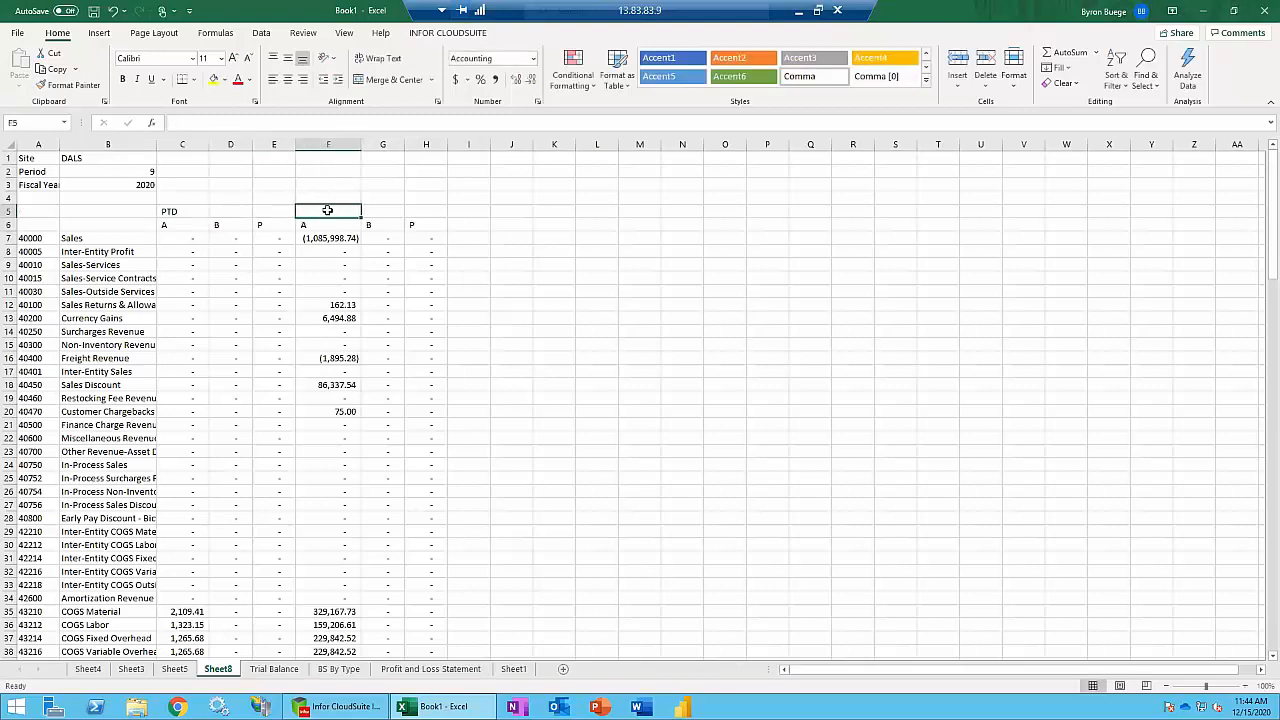
text(YT)
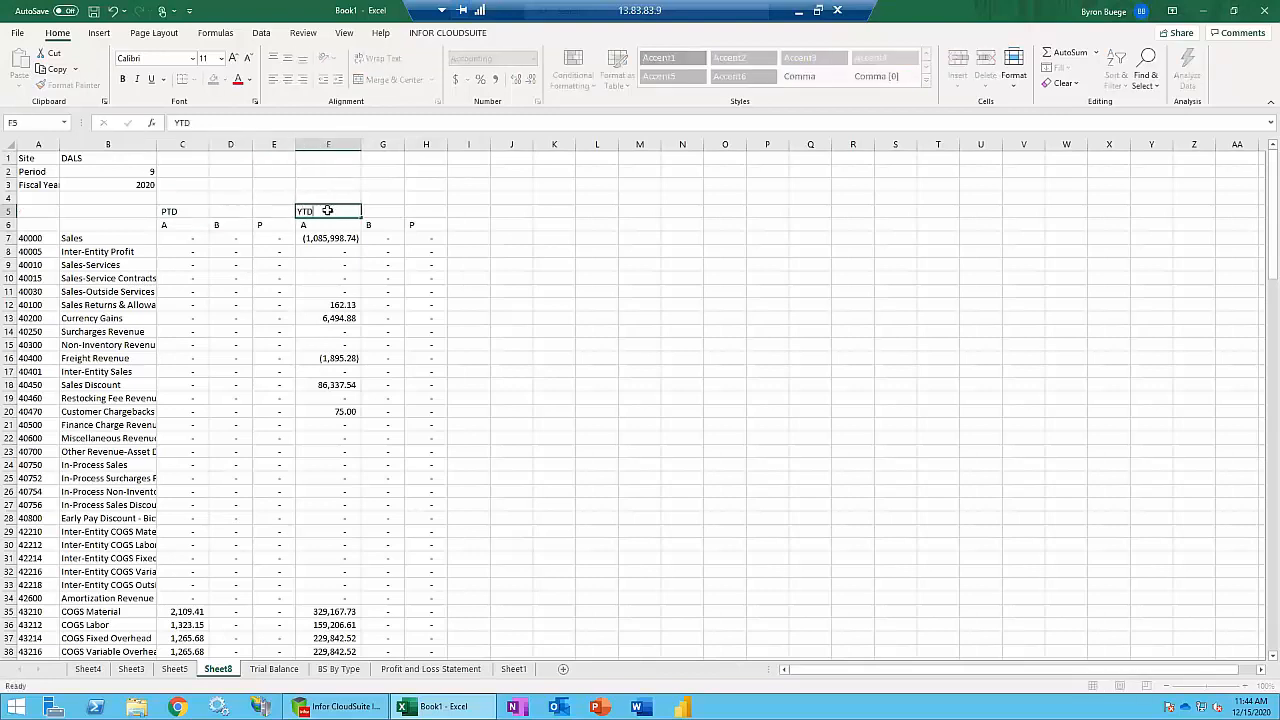
text(D)
key(Return)
Merge and center the PTD heading across C5:E5 and the YTD heading across F5:H5.
drag(205, 212, 263, 213)
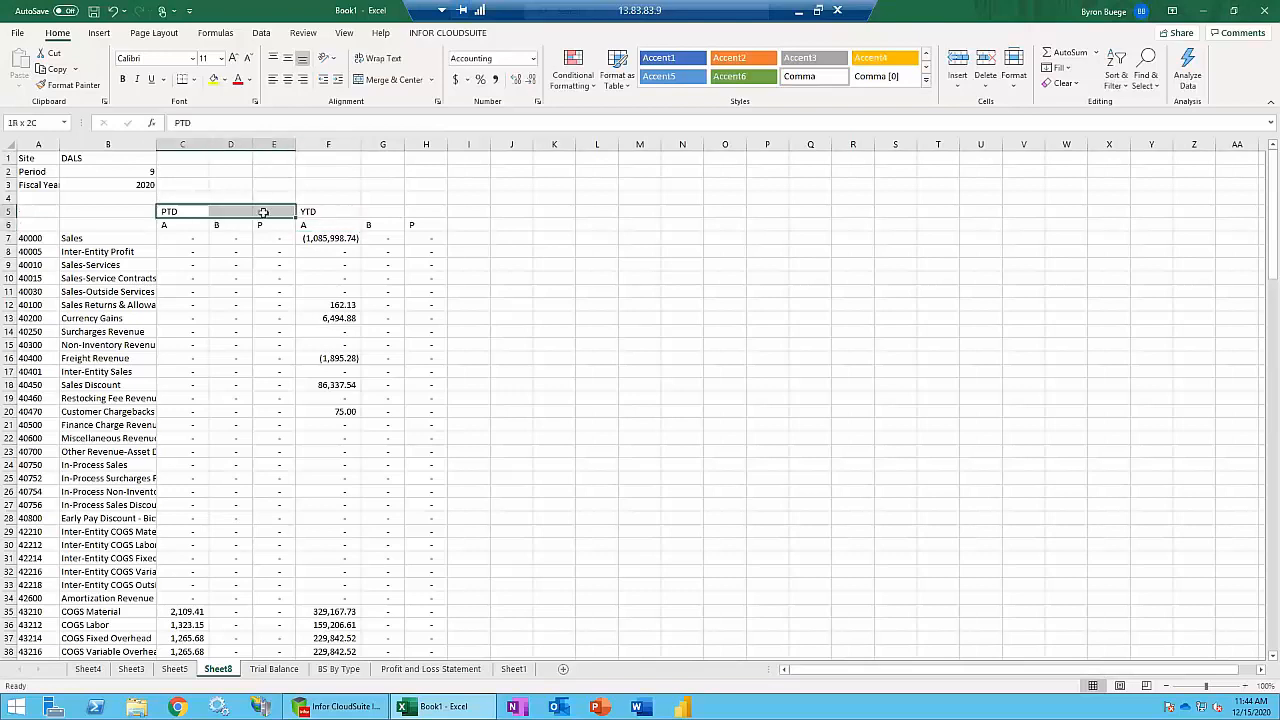
click(378, 80)
drag(350, 210, 425, 207)
click(388, 80)
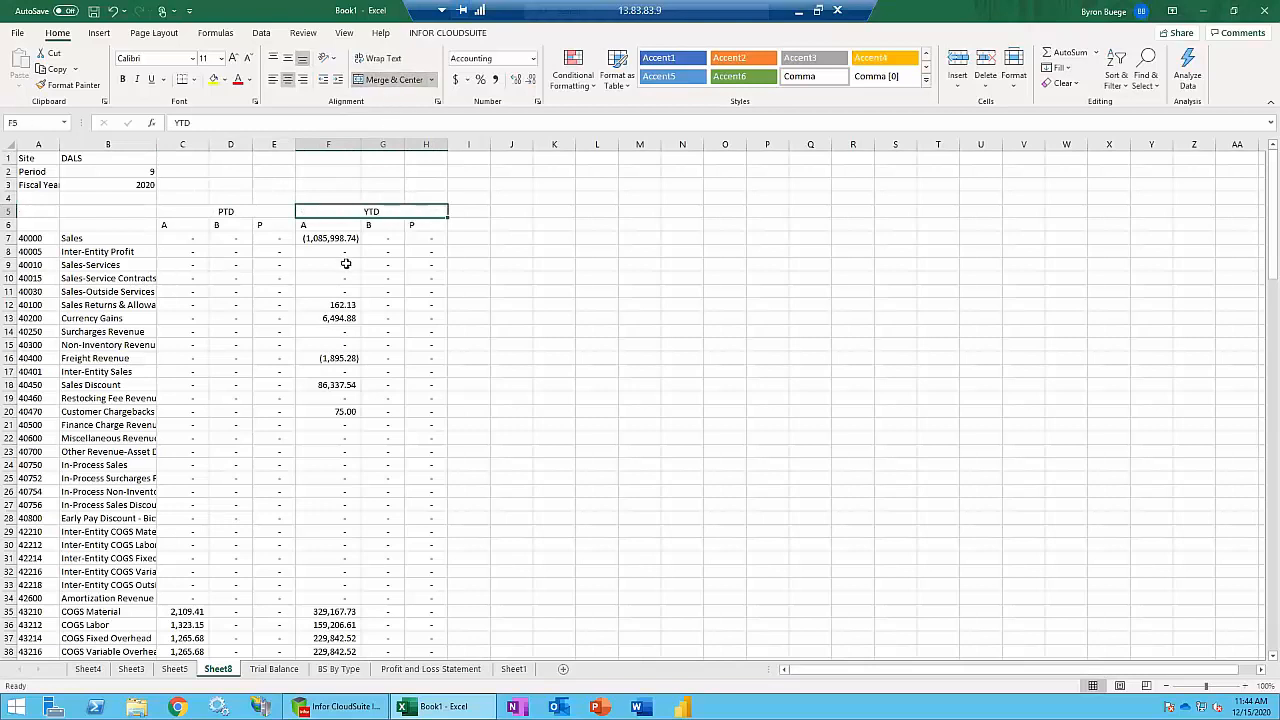
Examine the YTD actual formula in F9 and the PTD budget formulas in D7 and D10.
click(345, 263)
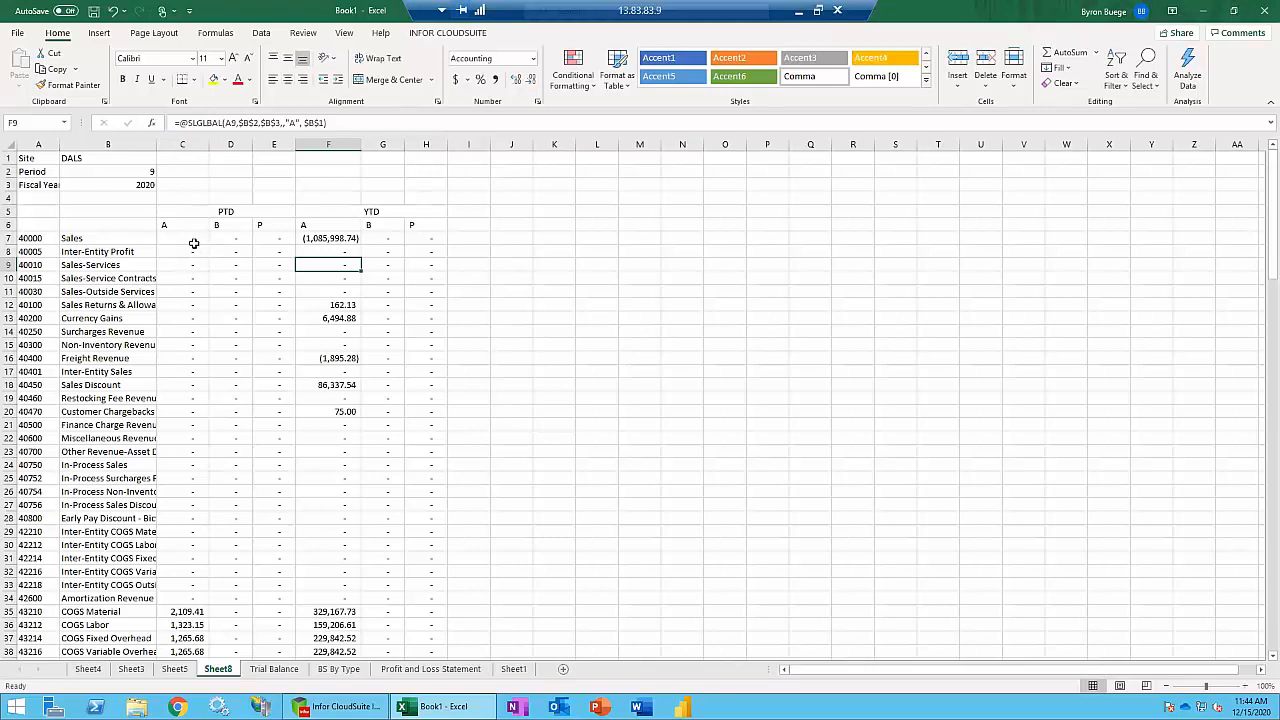
click(224, 240)
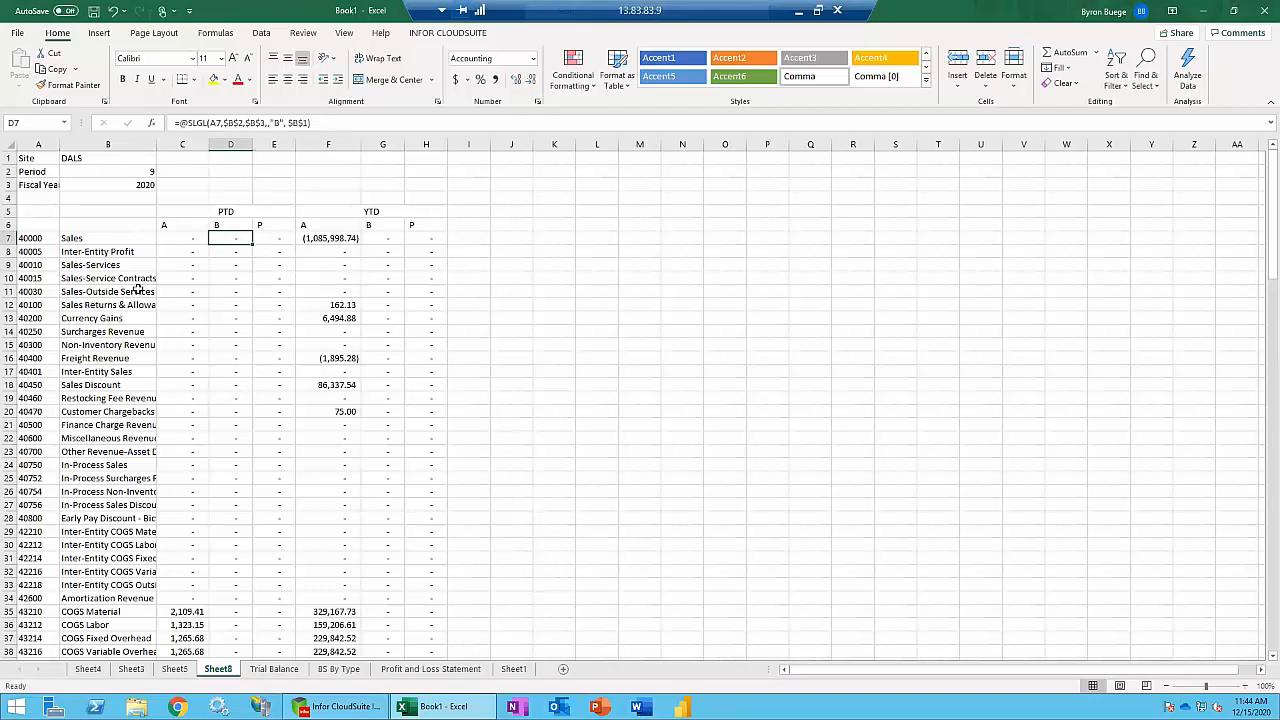
click(213, 273)
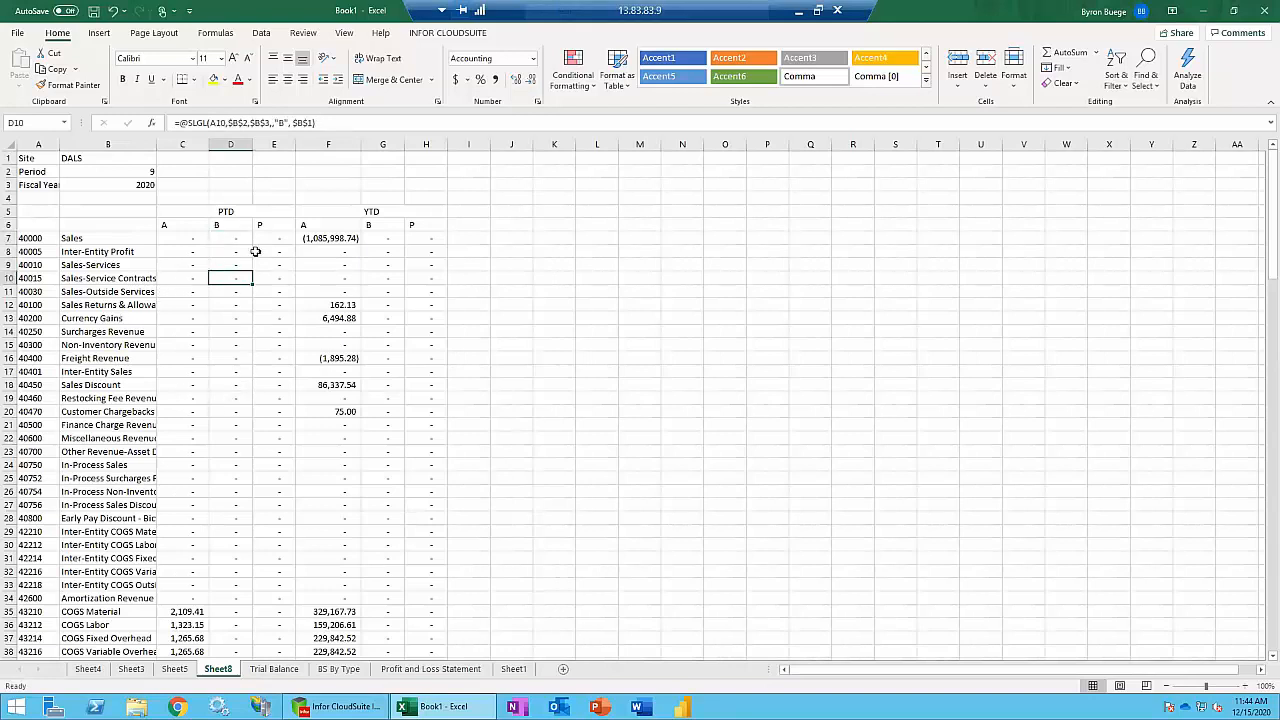
Try to clear the whole period plan column E.
click(274, 145)
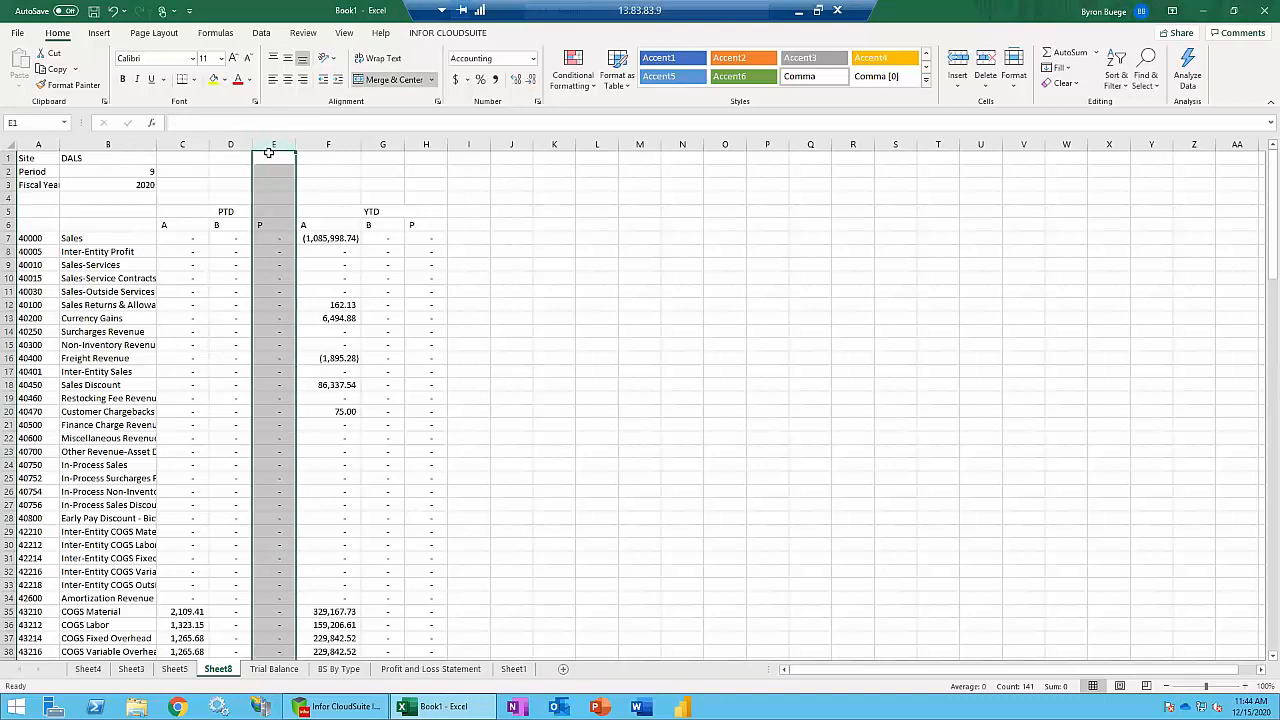
key(Delete)
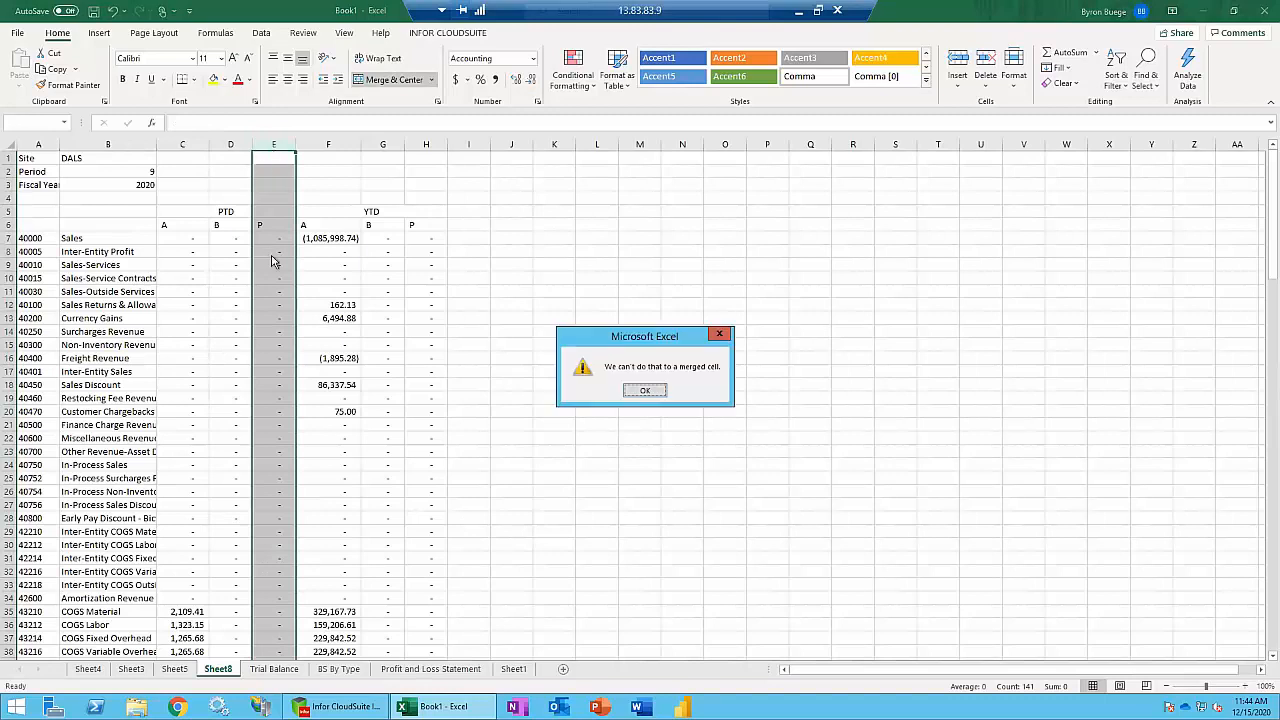
click(645, 391)
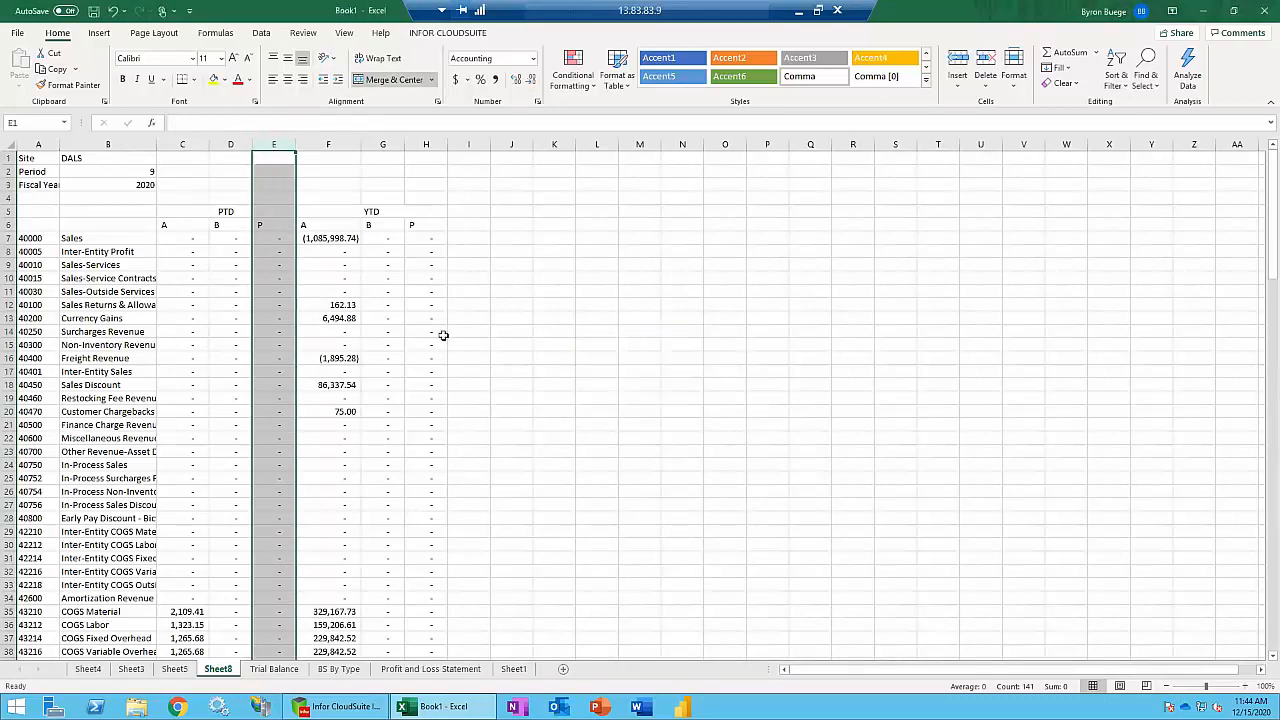
Clear the plan headings and amounts in E6:E31 and H6:H34.
click(270, 251)
drag(268, 225, 284, 553)
key(Delete)
drag(427, 219, 416, 597)
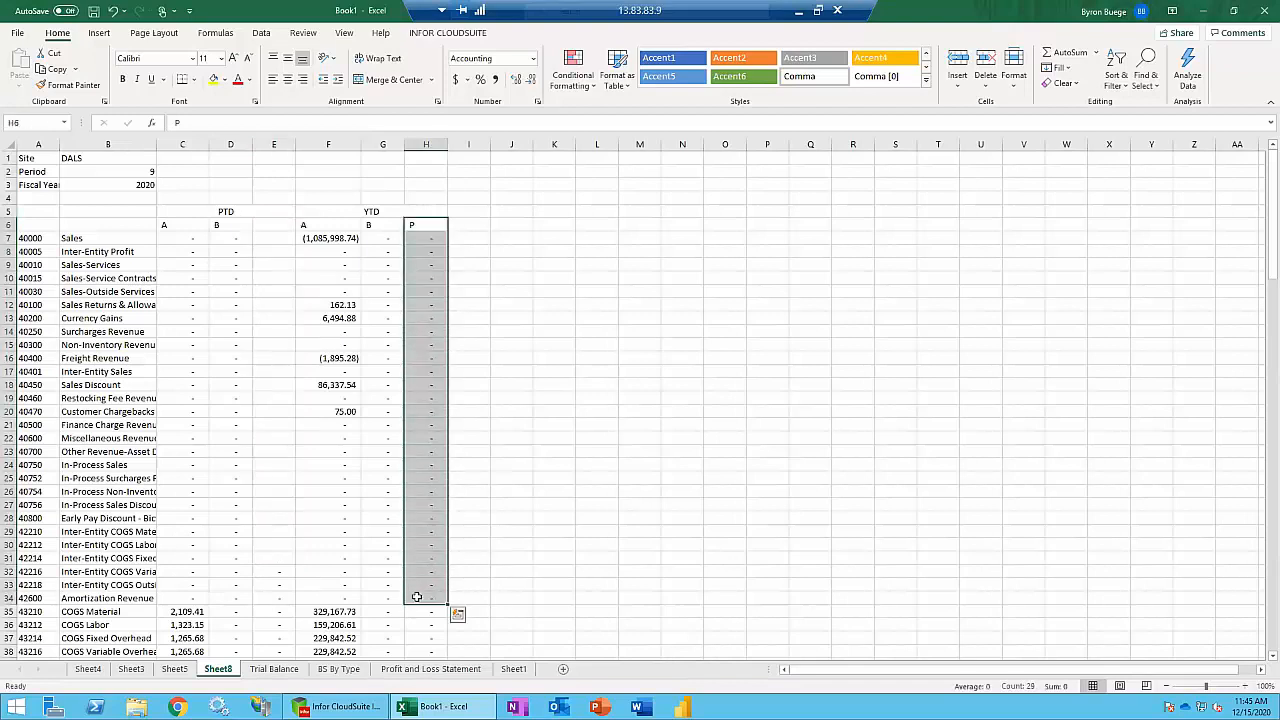
key(Delete)
click(357, 375)
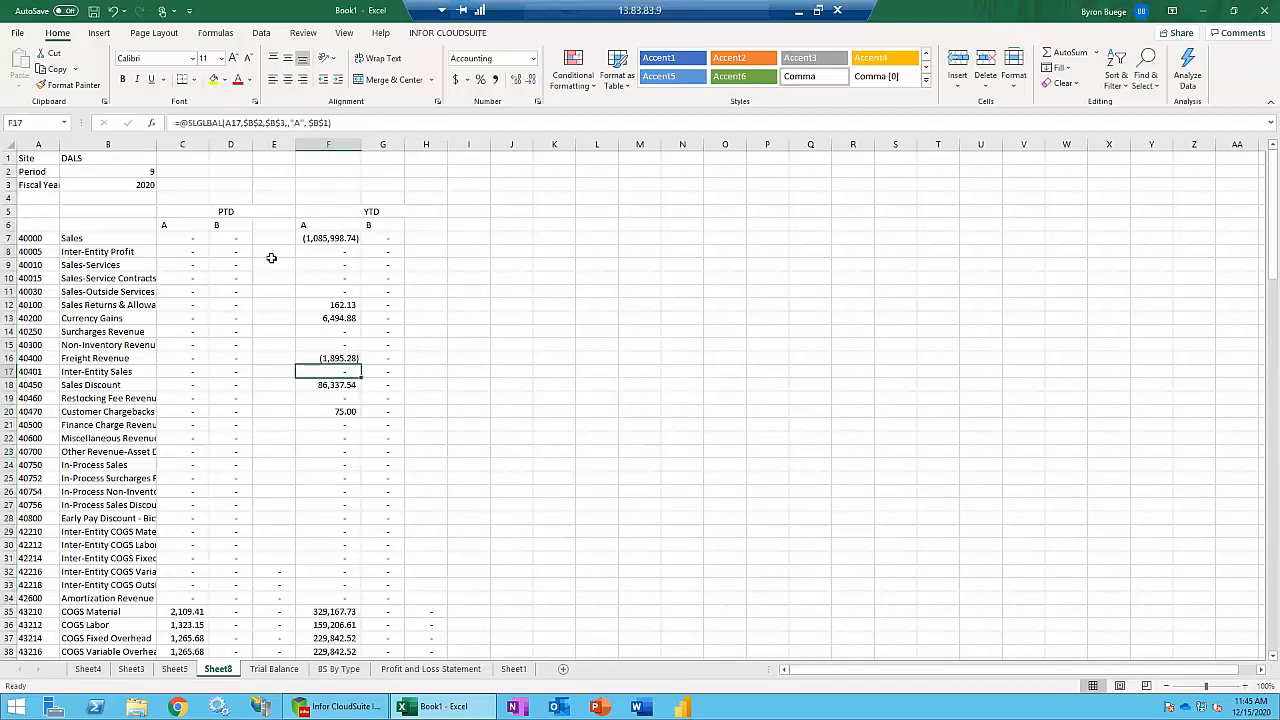
click(220, 224)
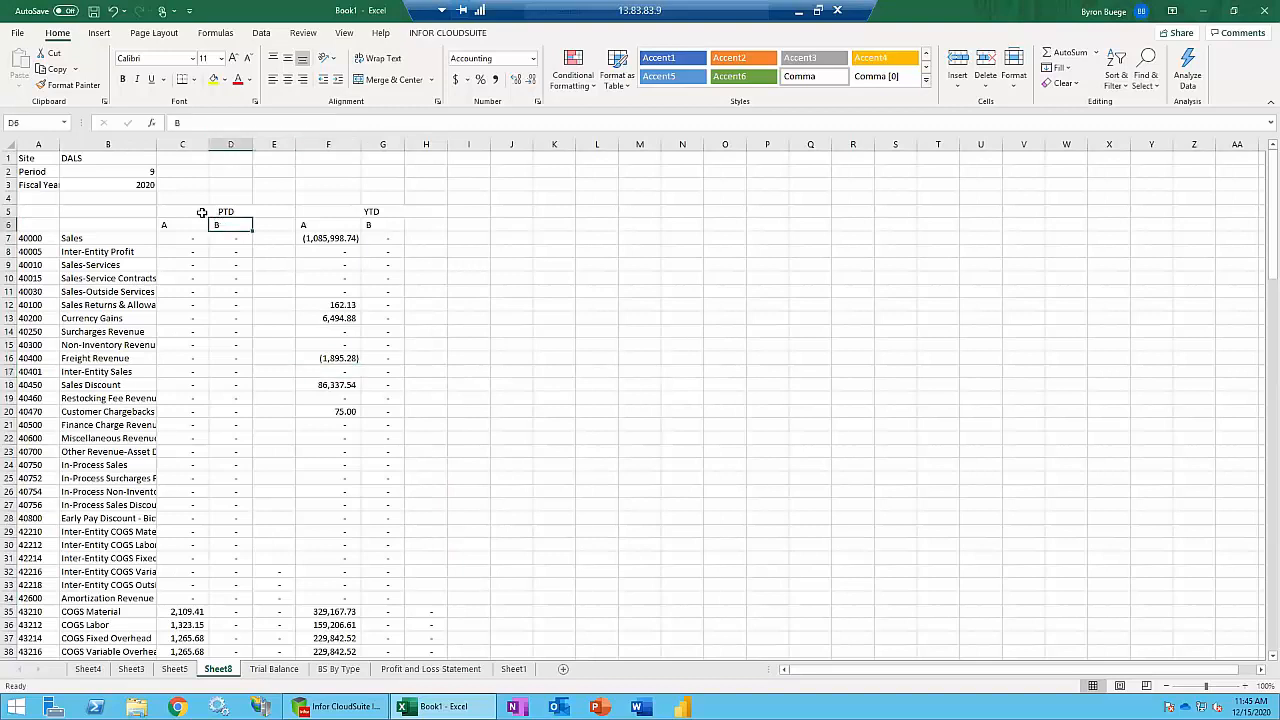
drag(201, 212, 263, 210)
key(alt+h)
key(m)
key(c)
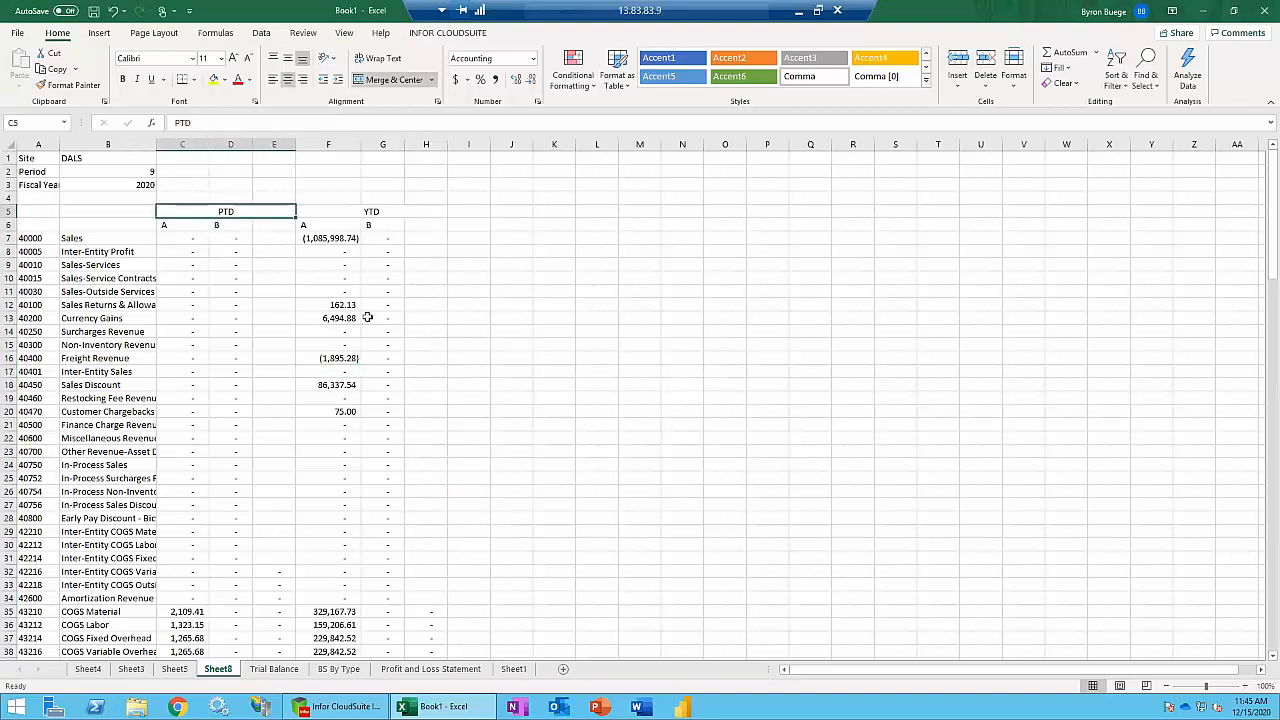
Insert four blank rows above the Inter-Entity COGS Material account 42210, at rows 29 to 32.
scroll(336, 416, down, 4)
scroll(336, 416, up, 4)
scroll(106, 540, down, 4)
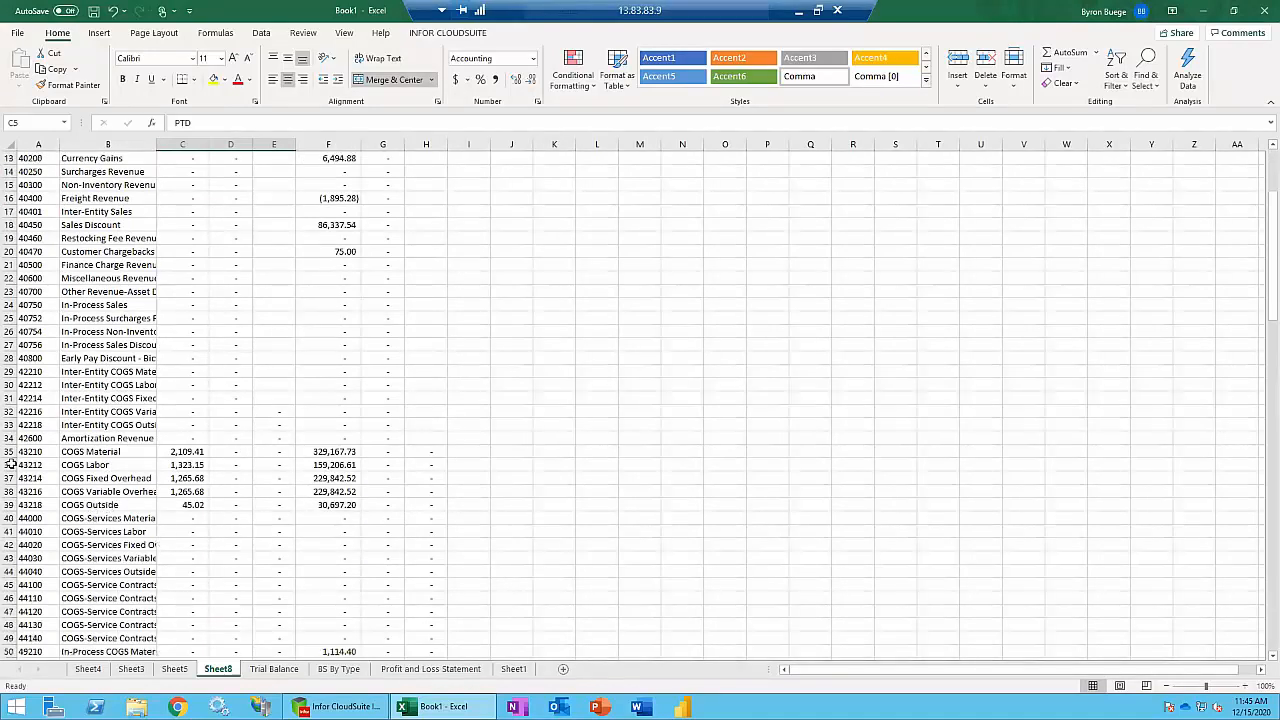
click(8, 451)
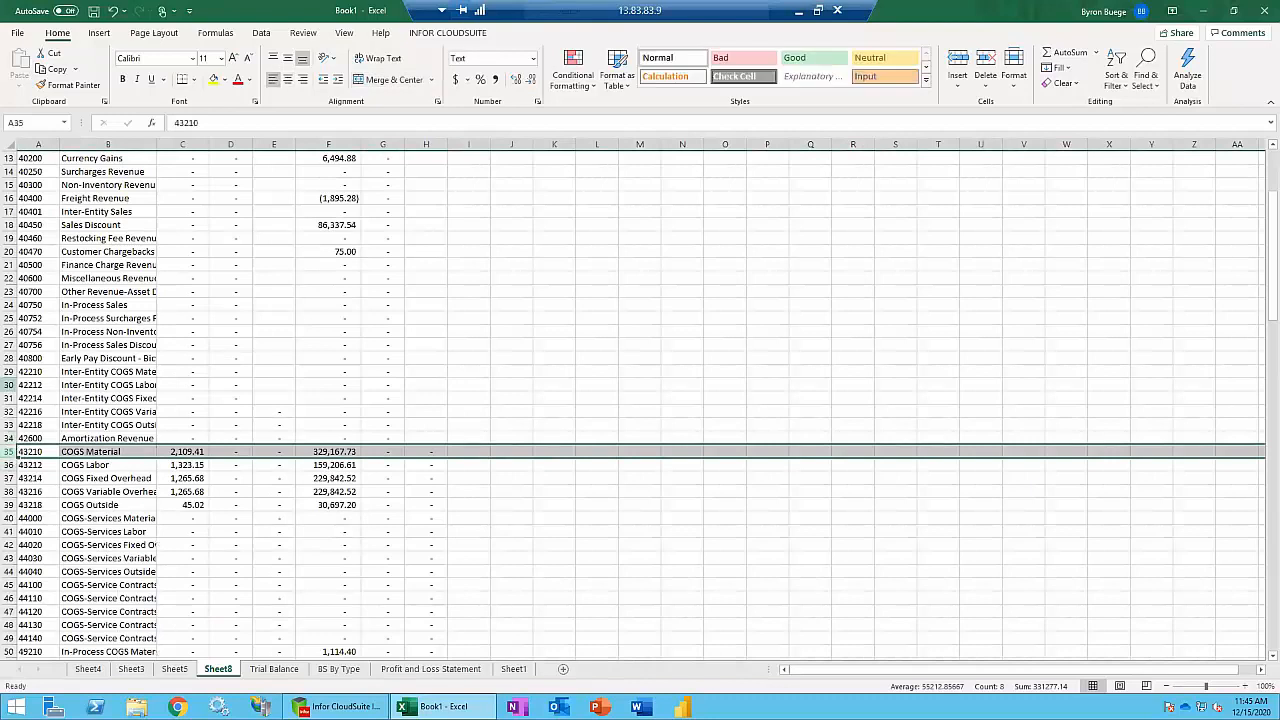
drag(8, 371, 14, 412)
key(alt+space)
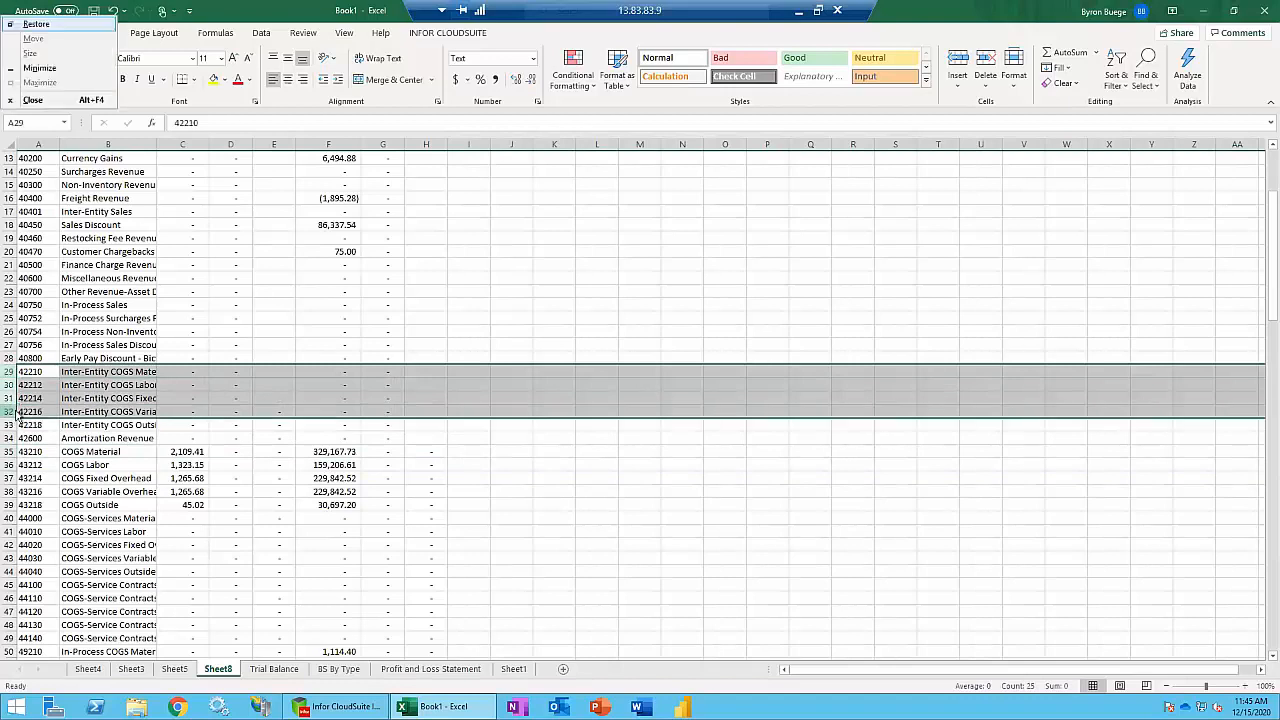
key(Return)
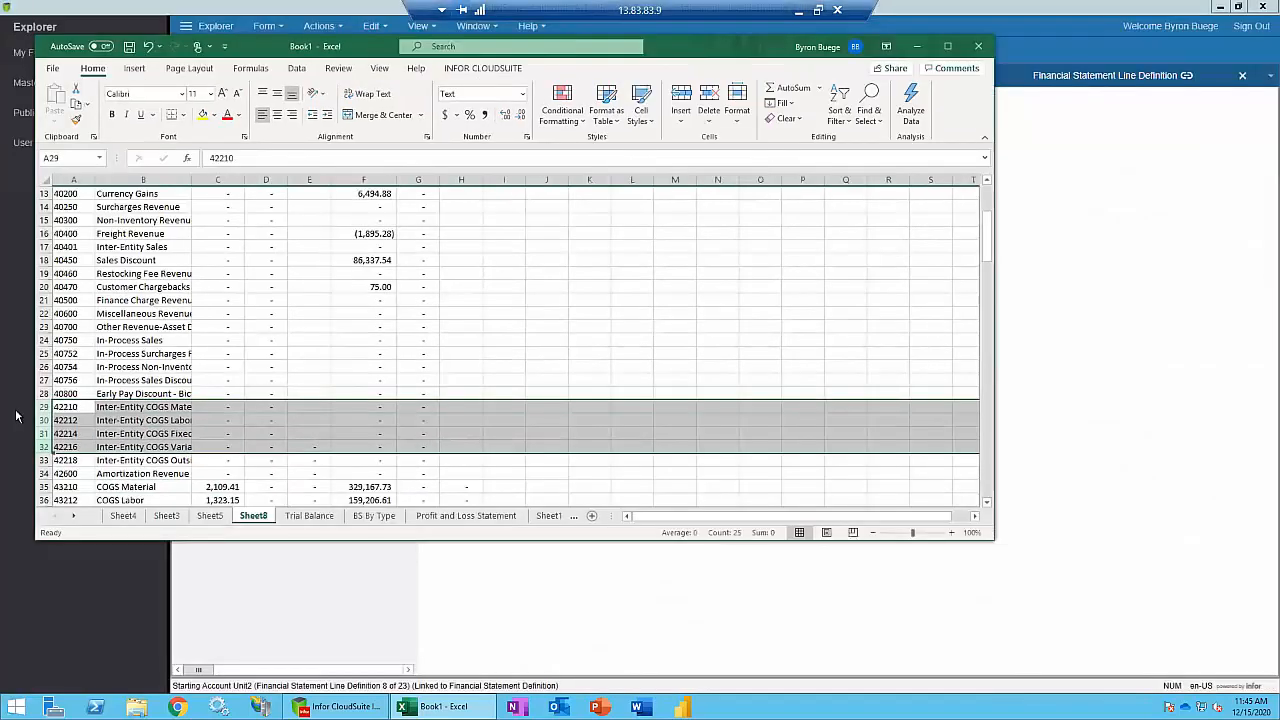
double_click(371, 47)
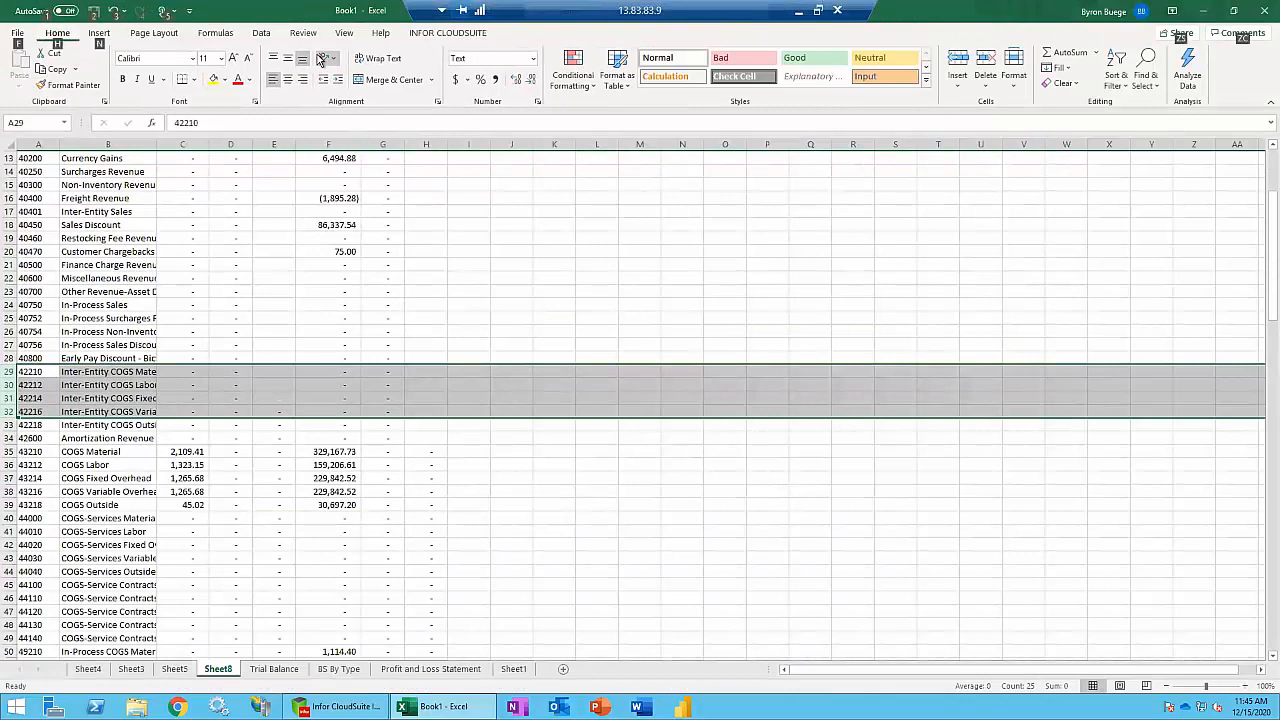
key(ctrl+shift+plus)
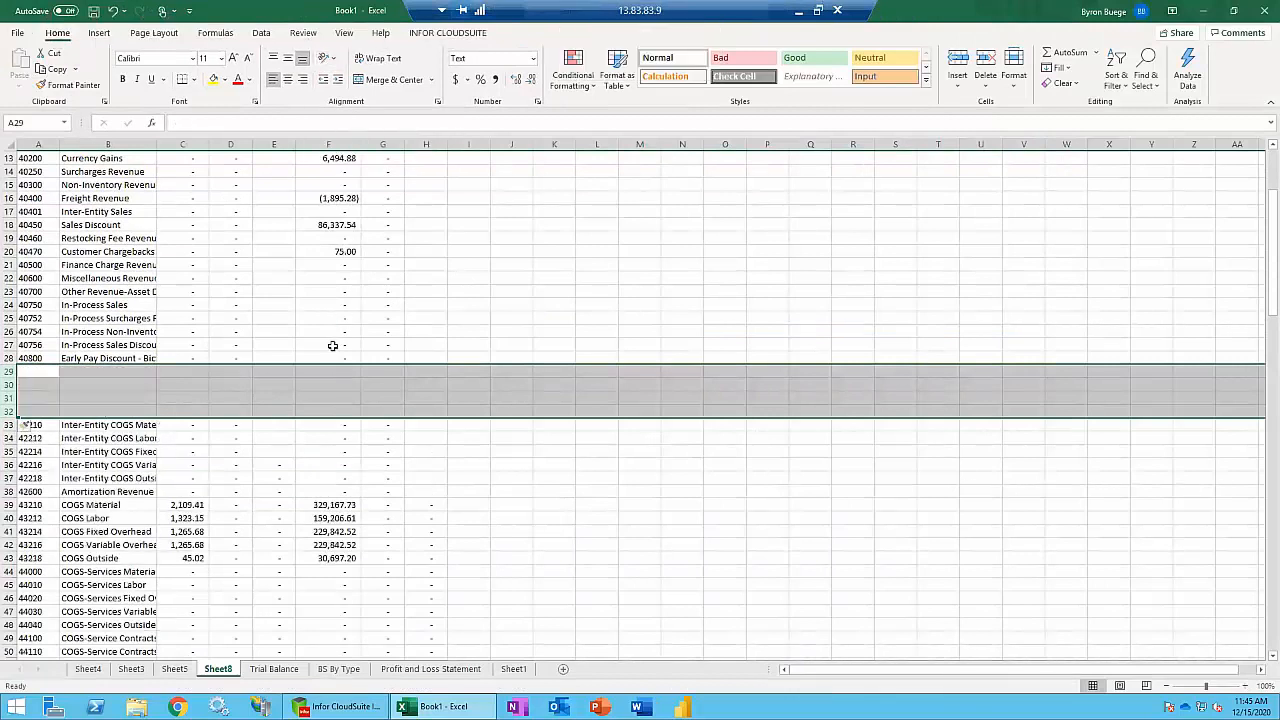
click(218, 384)
Examine the type code cells in row 6 and the PTD budget column D, and view the Profit and Loss Statement sheet.
scroll(201, 384, up, 4)
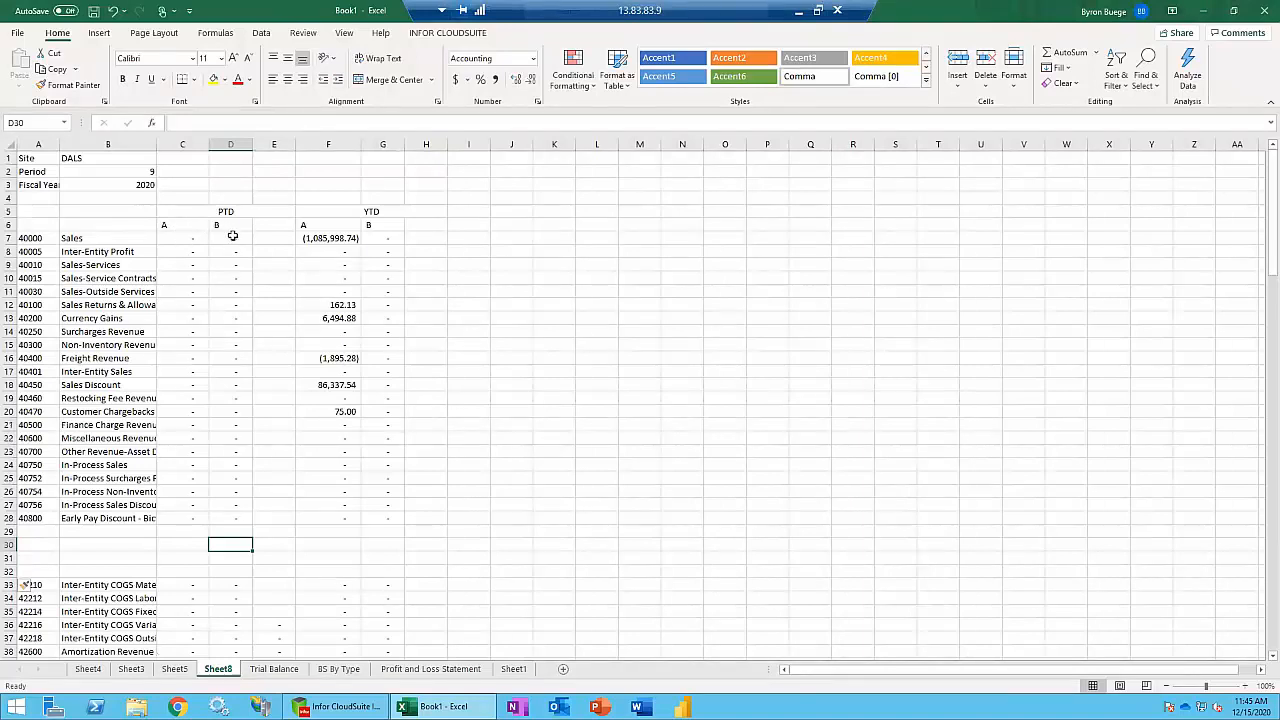
click(270, 226)
click(326, 226)
click(369, 226)
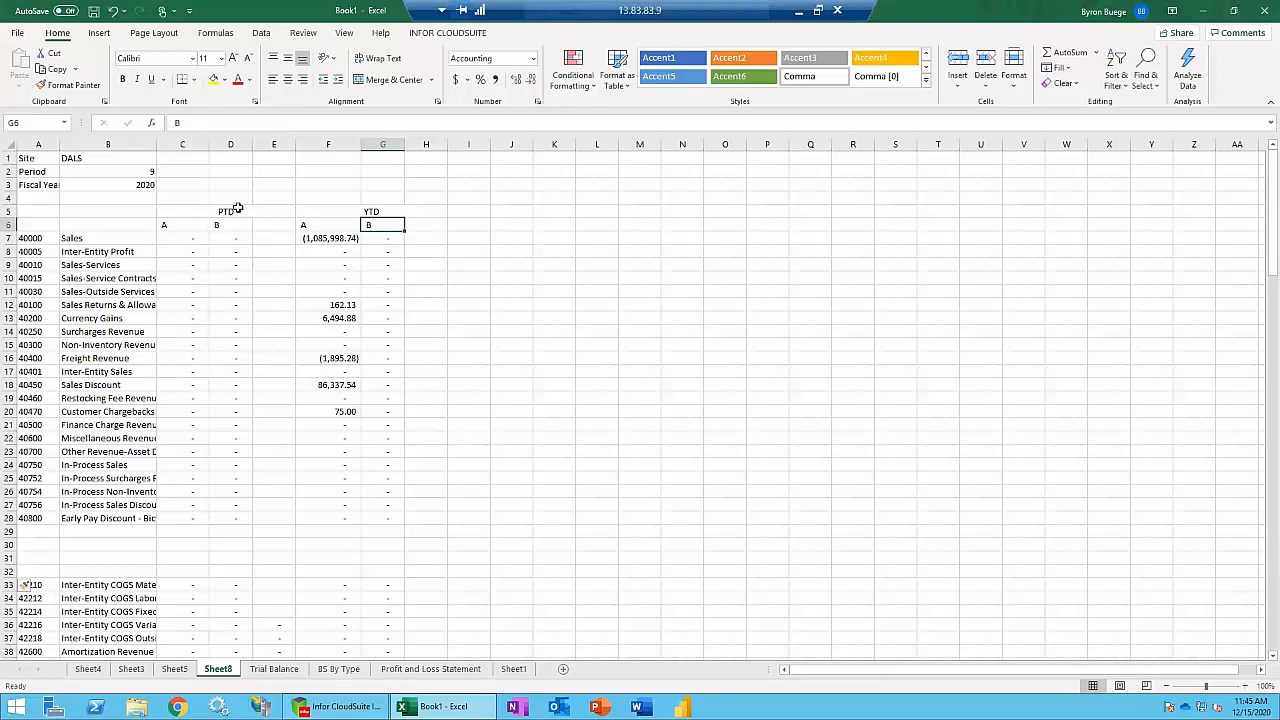
click(228, 145)
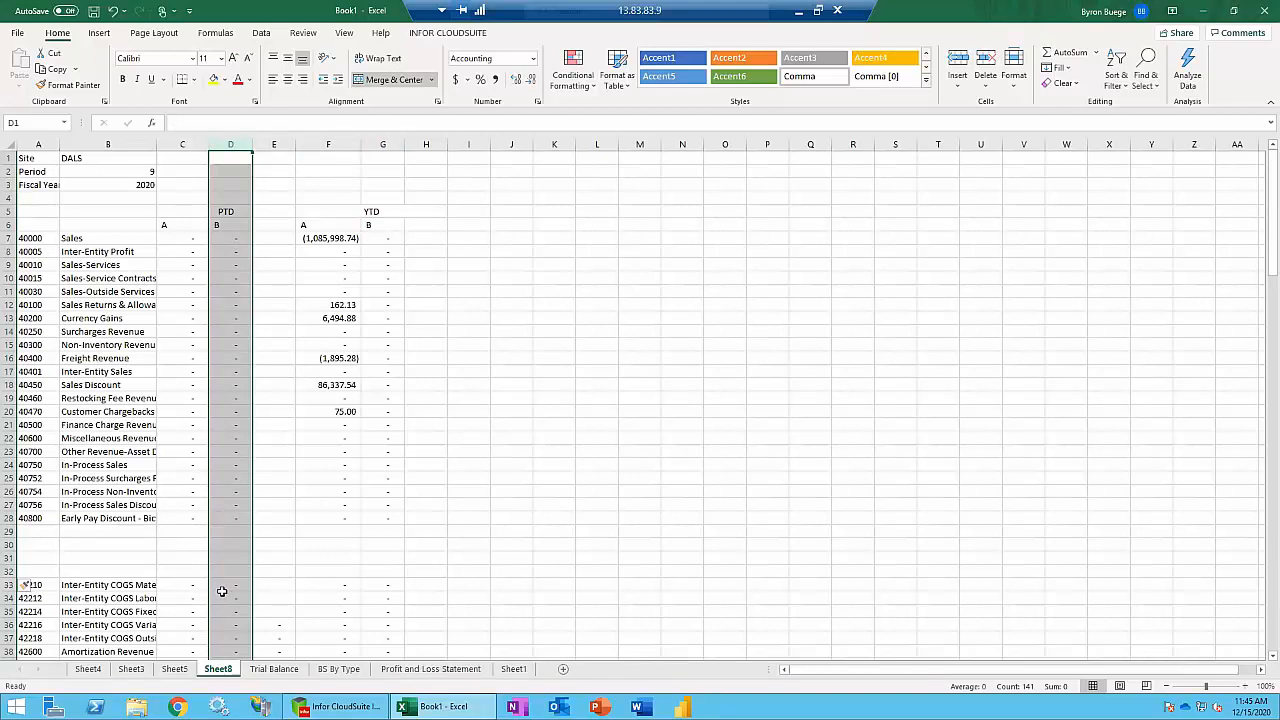
click(395, 672)
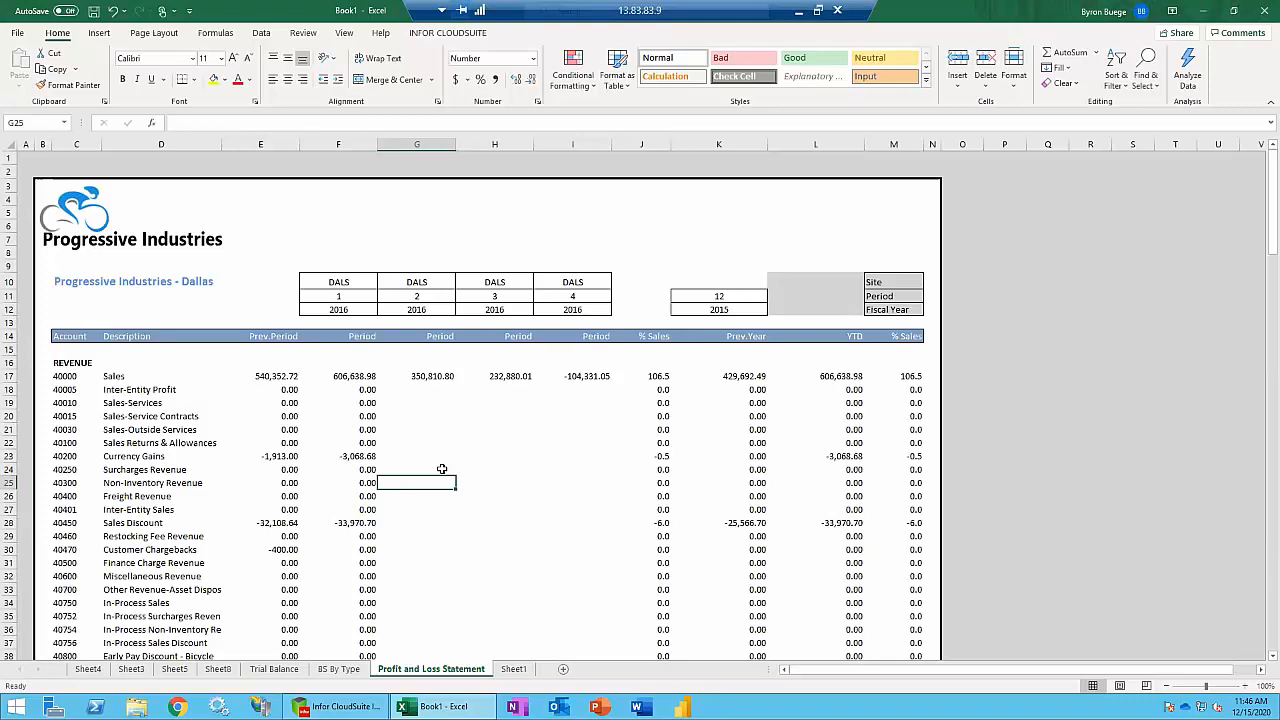
Open the recent workbook AIT Demo Financials.xlsx and examine the company title formula on the Cover sheet.
click(18, 35)
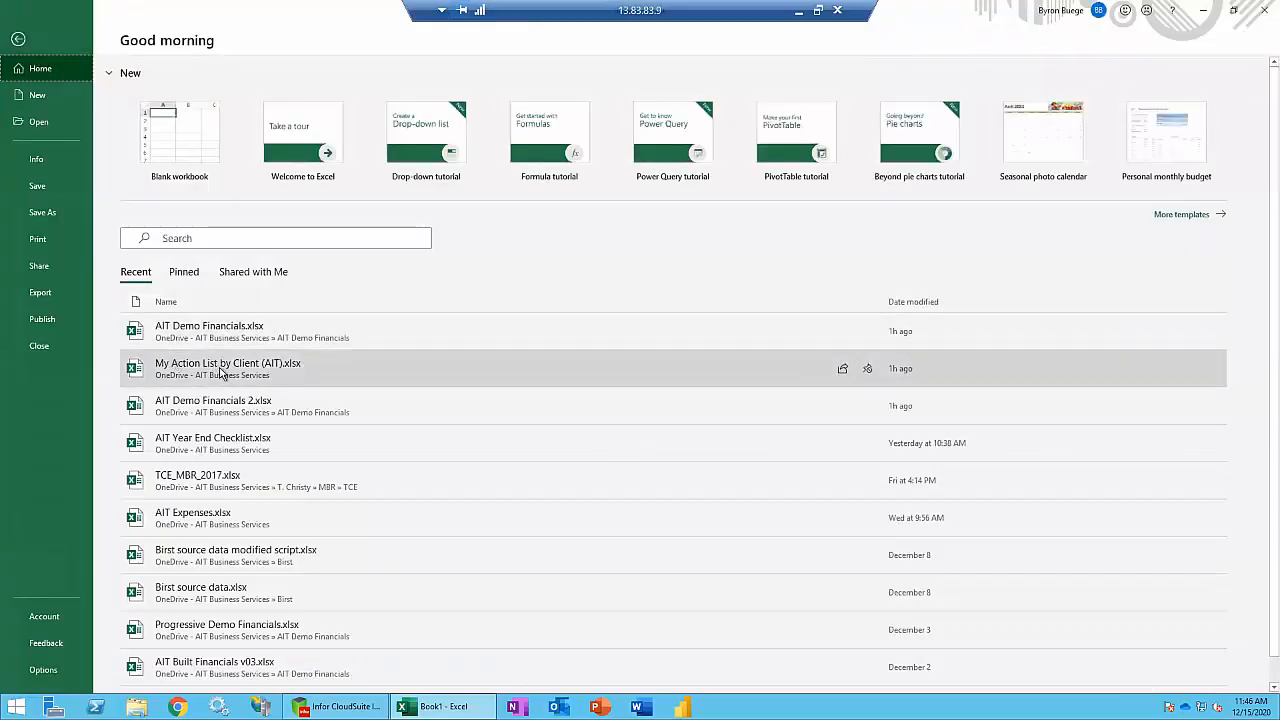
click(268, 326)
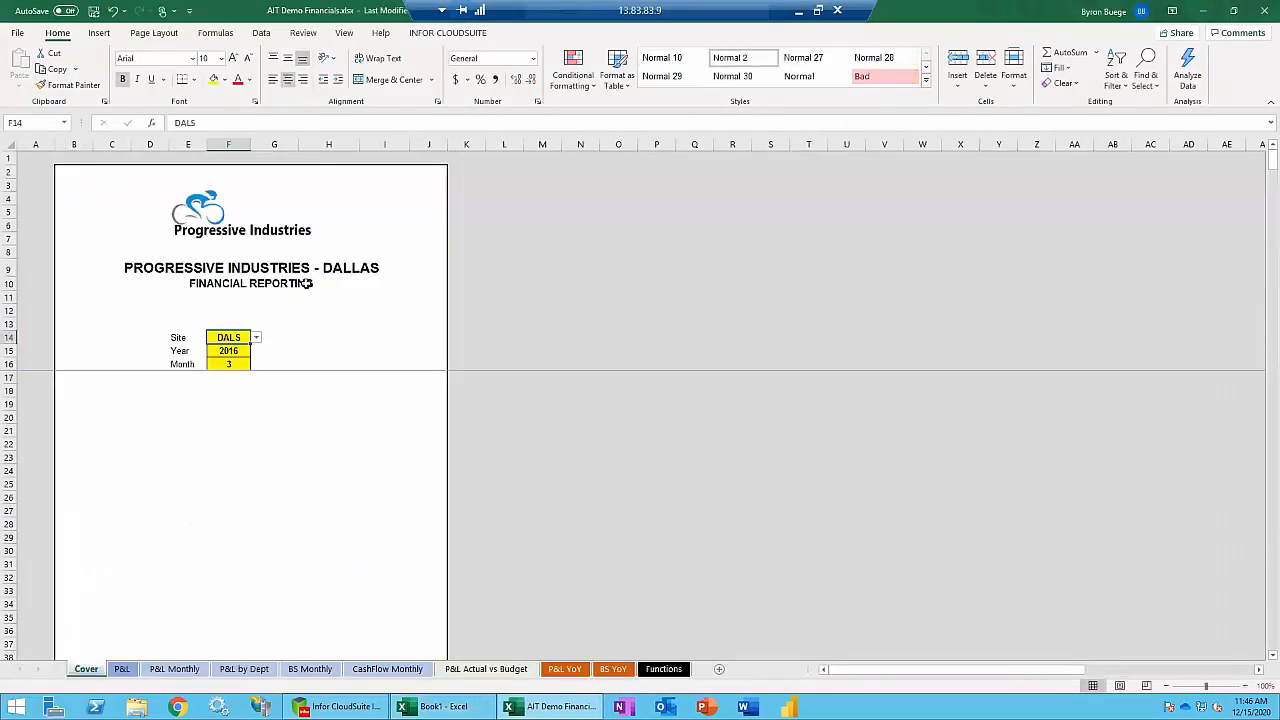
click(119, 266)
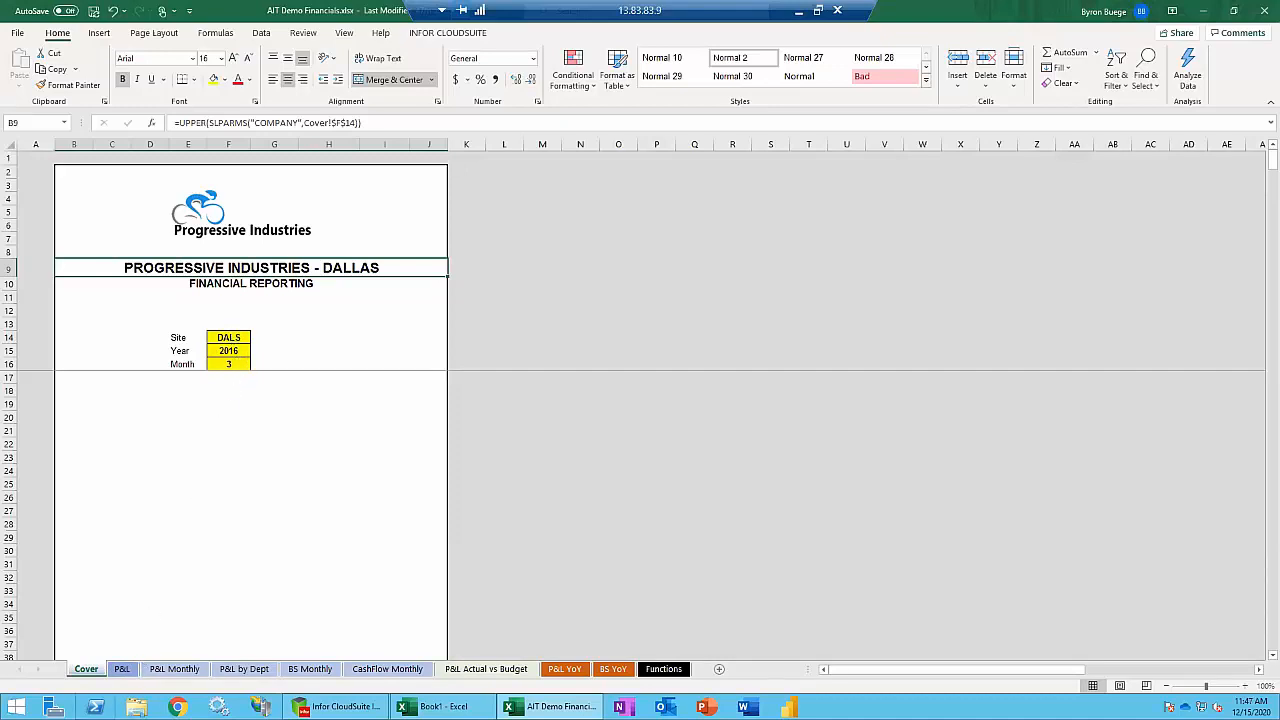
On the P&L sheet, examine the monthly Total Sales by Product Code formula and expand its detail rows and the grouped account columns.
click(122, 669)
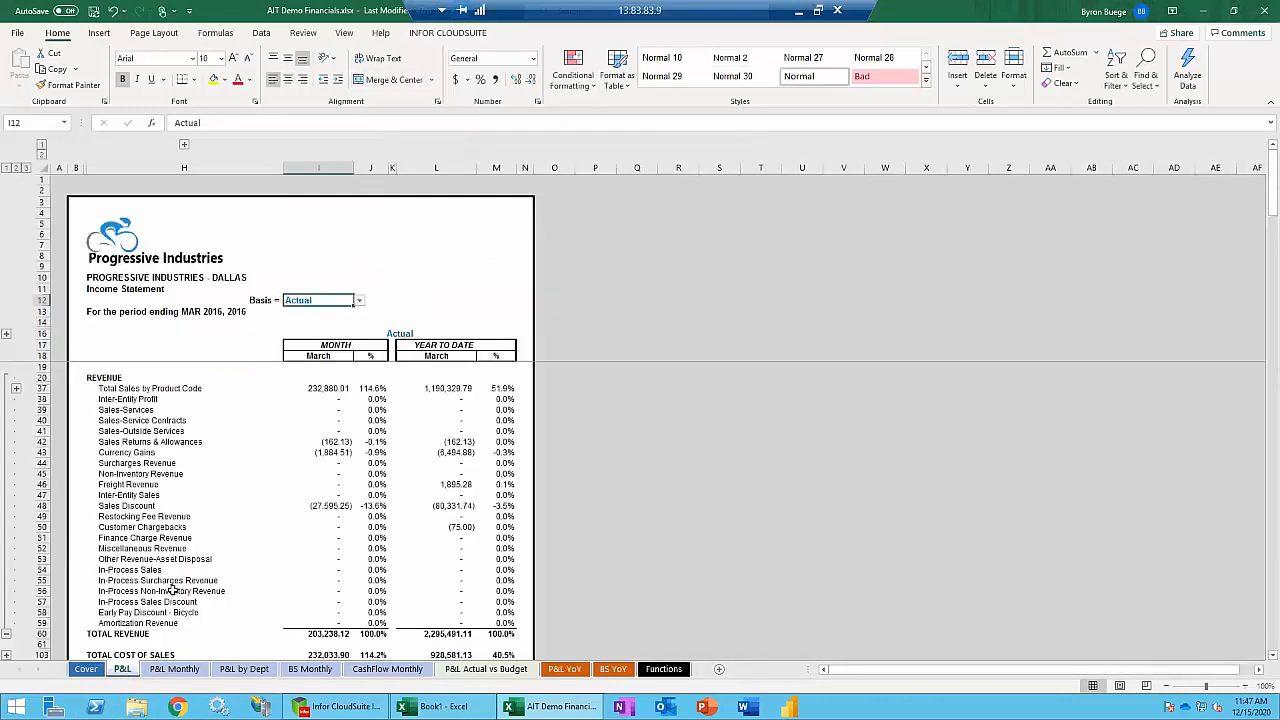
click(327, 388)
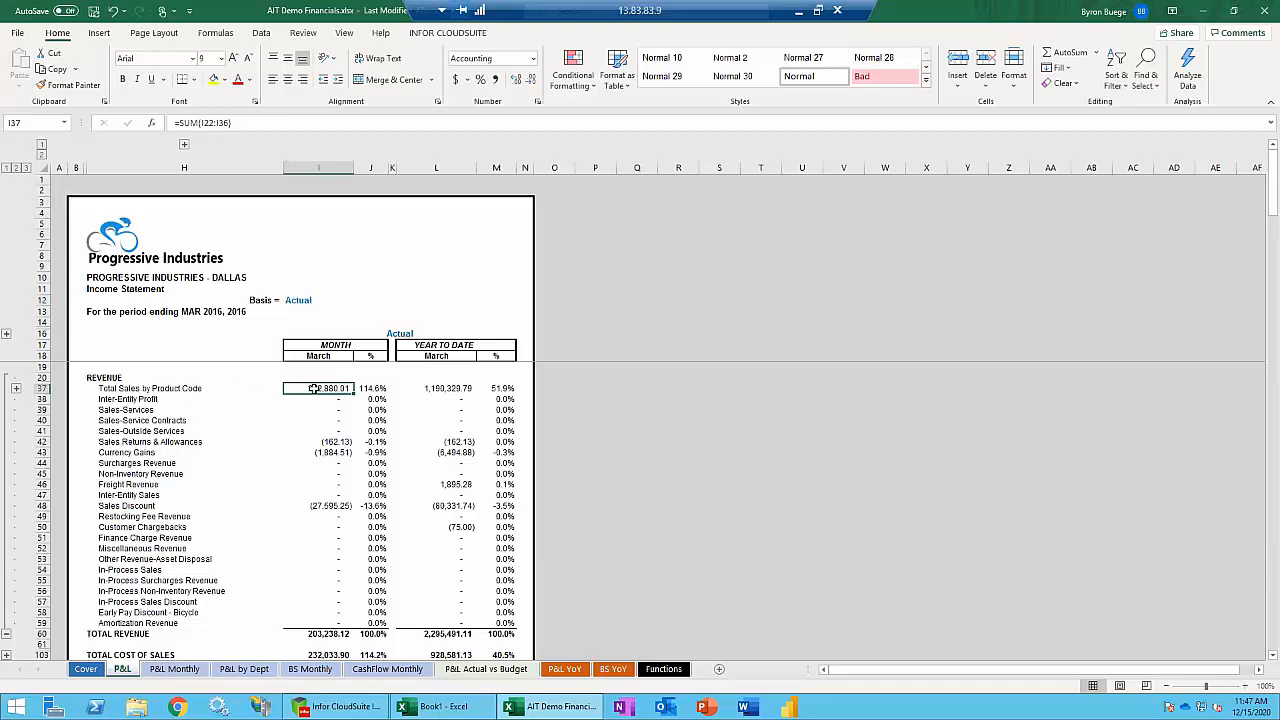
click(16, 389)
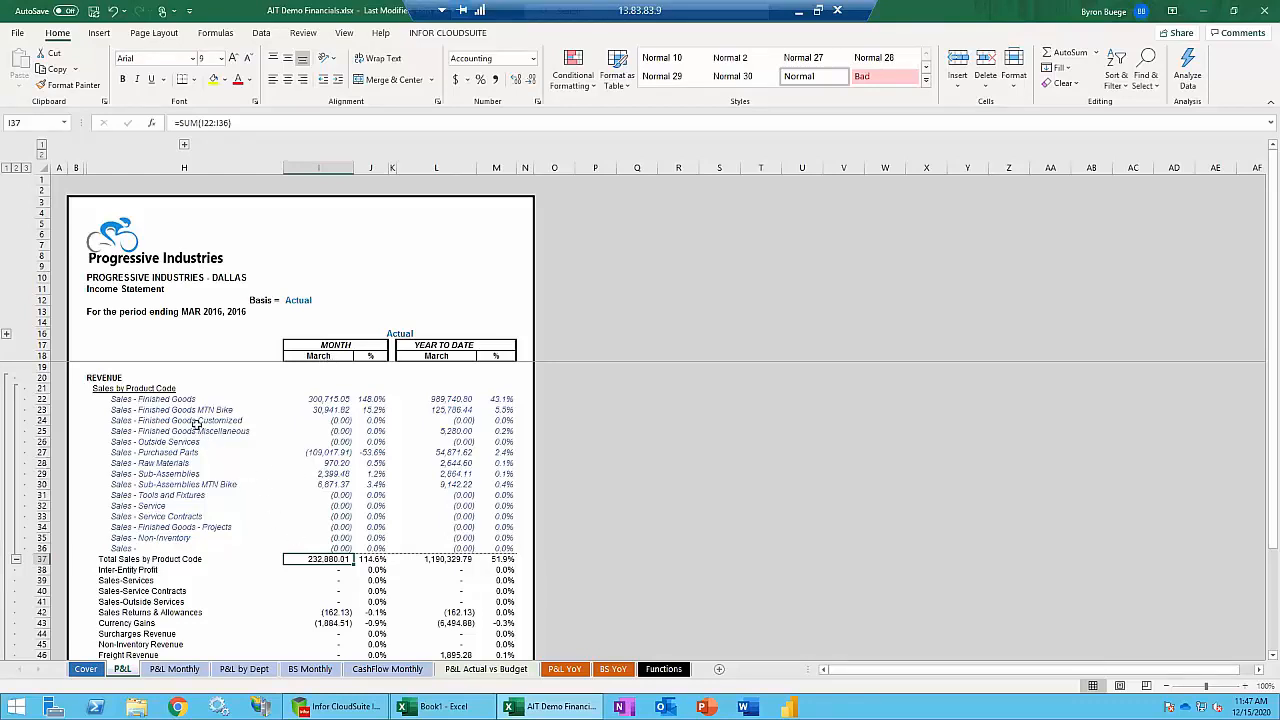
click(185, 147)
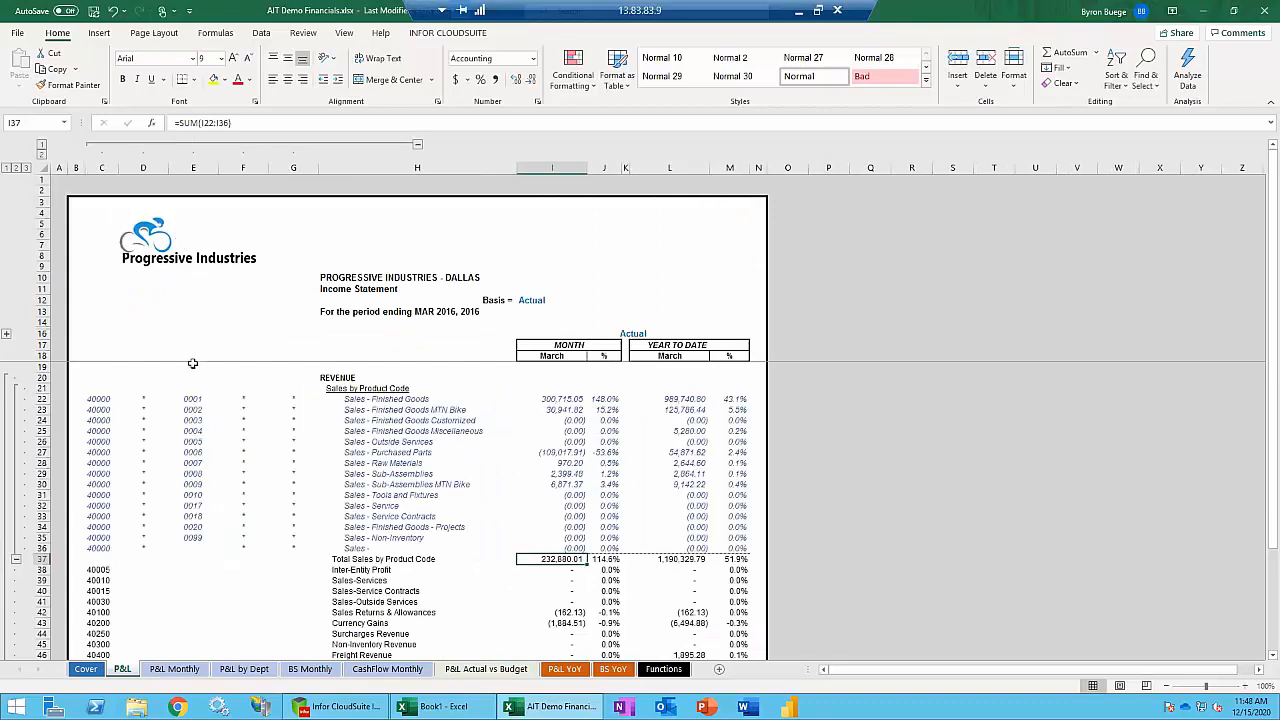
Examine the account number and unit codes in C22:G22 for the Sales - Finished Goods line.
click(143, 398)
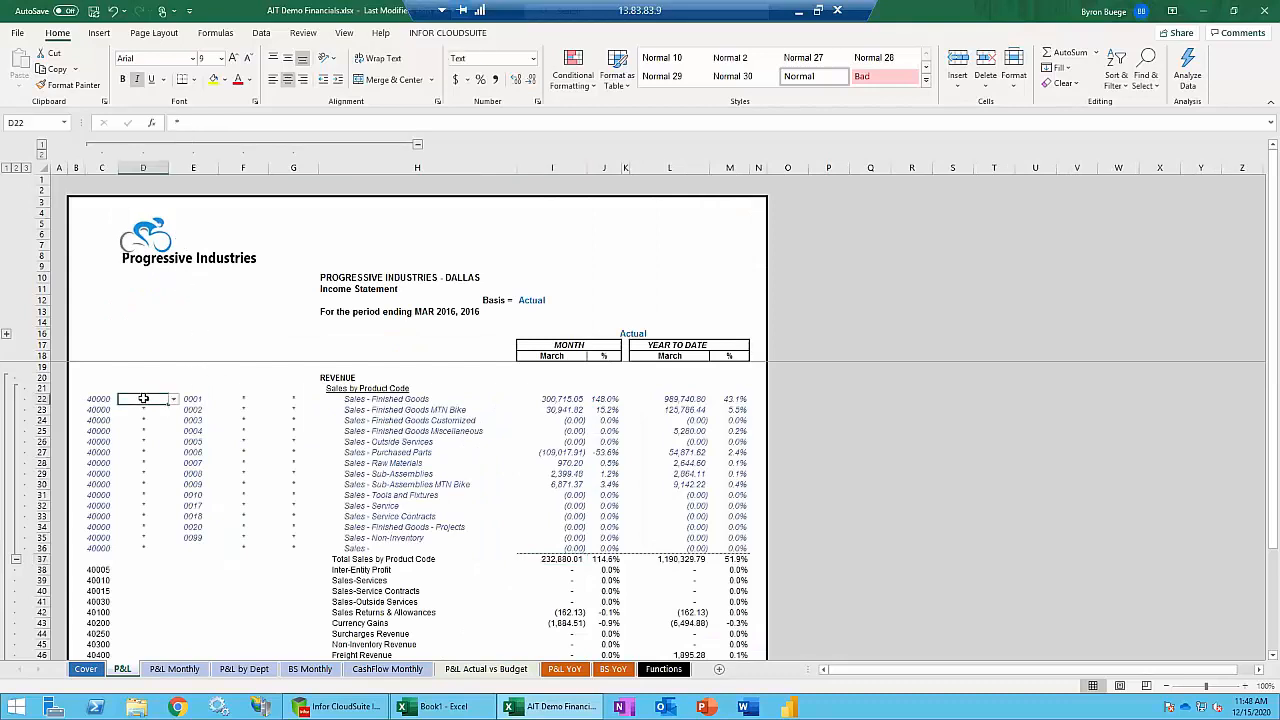
click(195, 399)
click(246, 399)
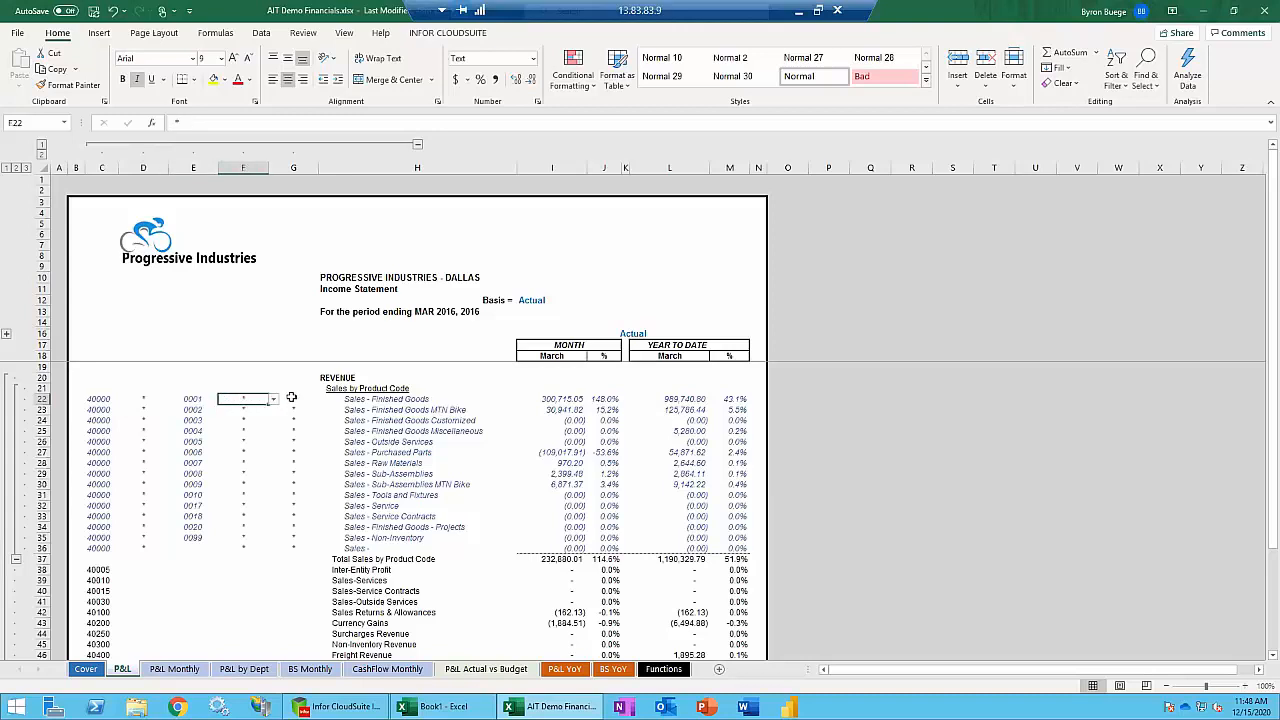
click(291, 397)
click(141, 399)
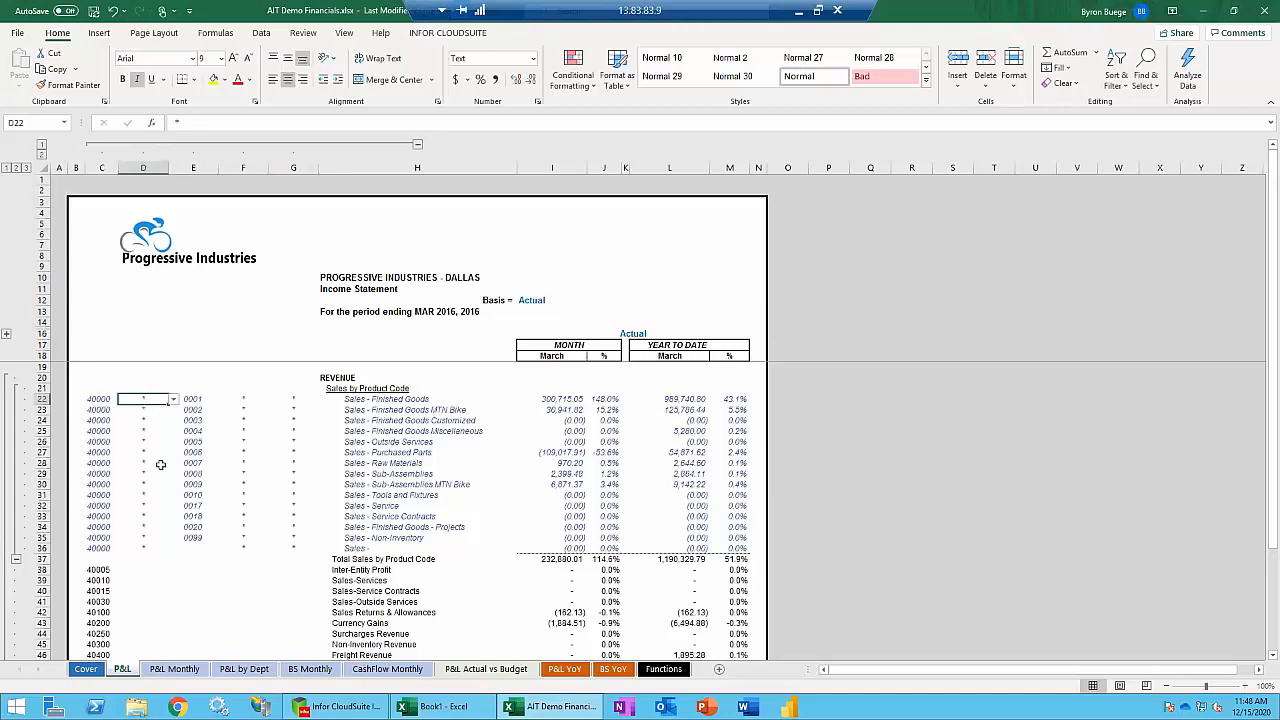
click(101, 399)
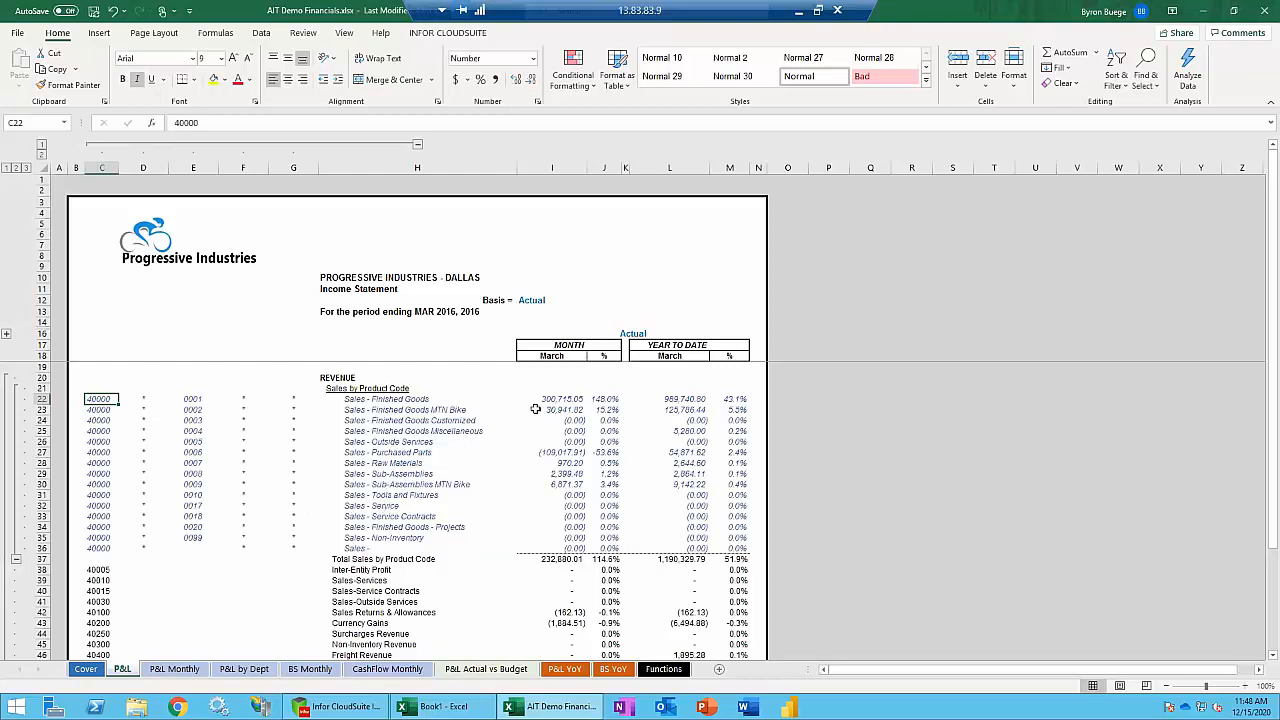
Collapse the product code detail rows and account columns, and review the income statement down to Net Profit.
click(15, 560)
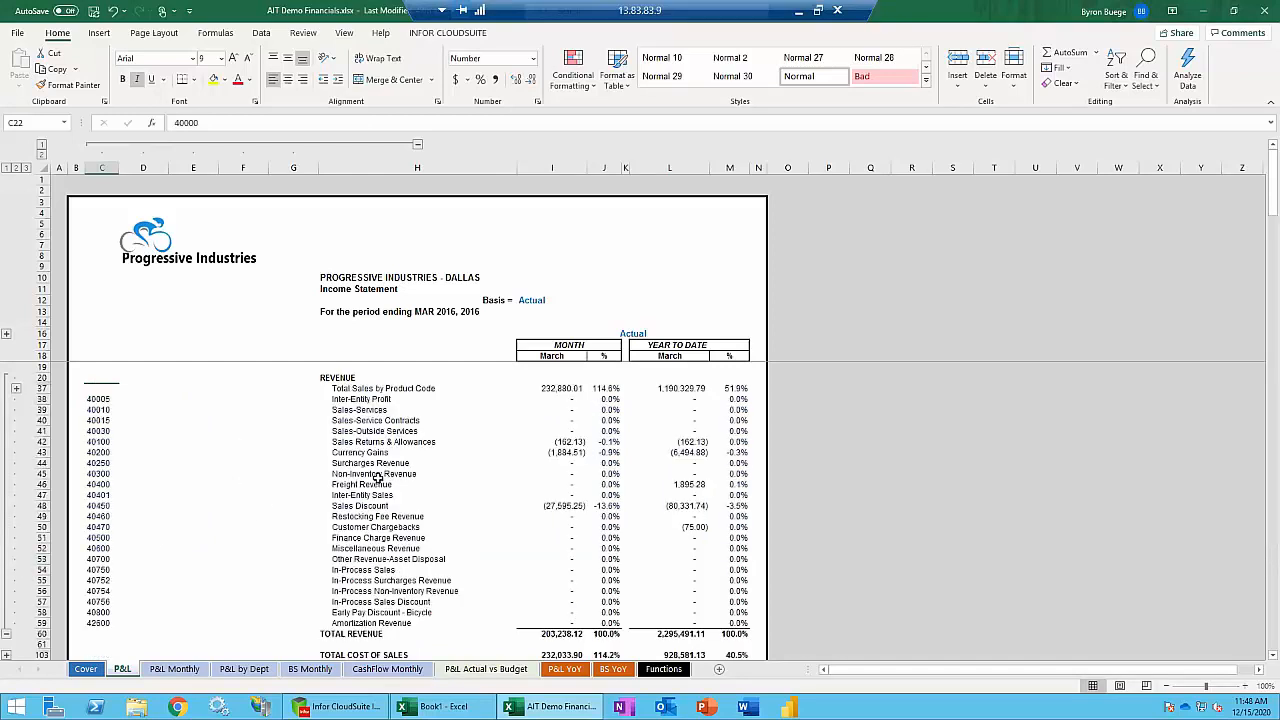
click(419, 147)
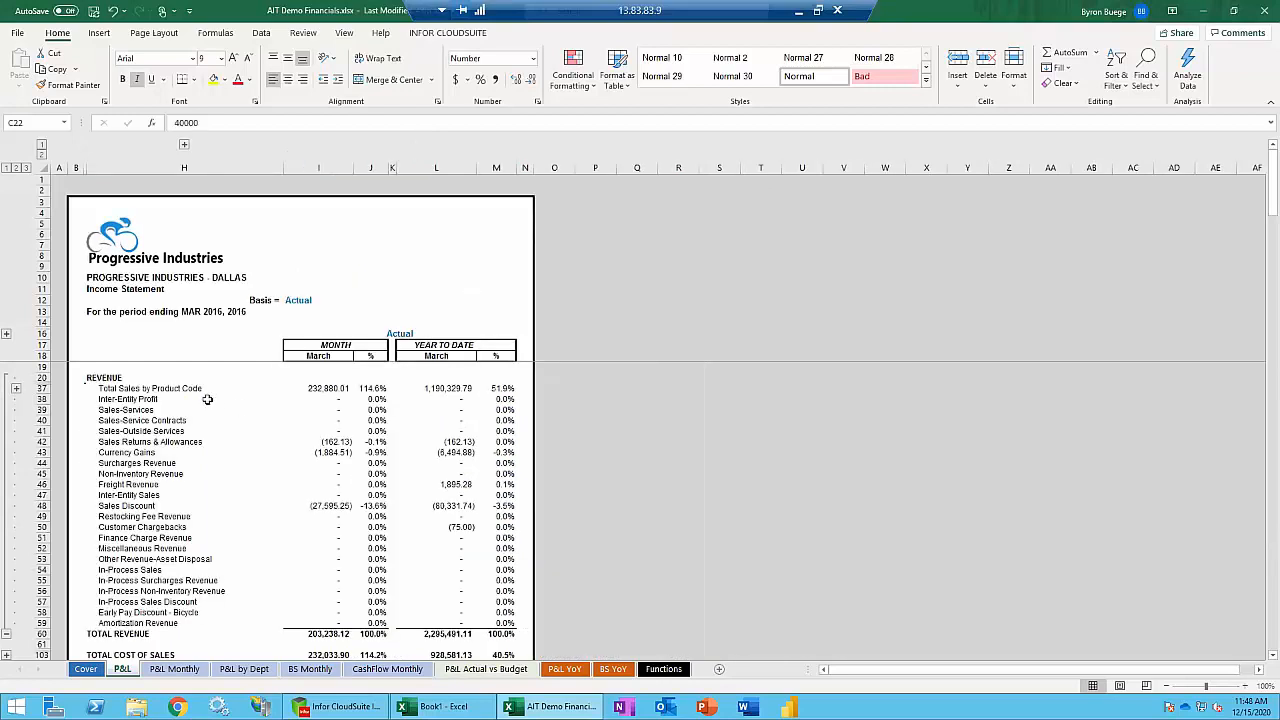
click(164, 399)
scroll(126, 457, down, 3)
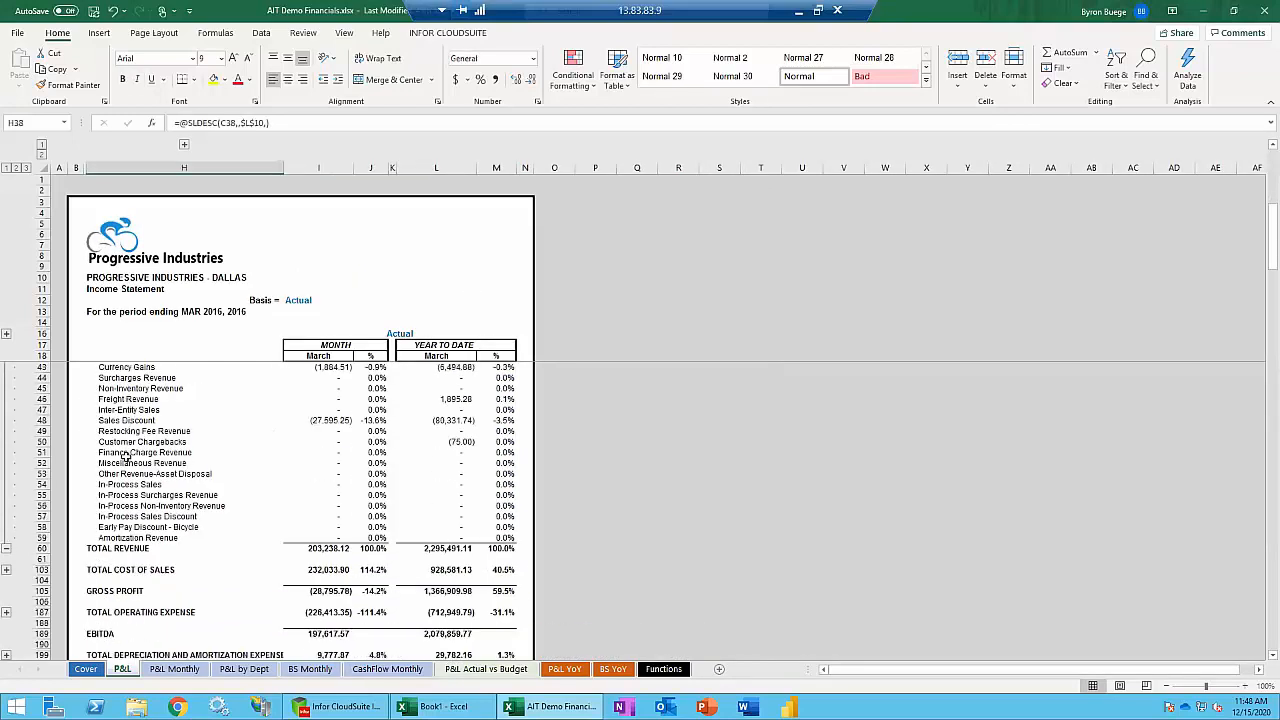
scroll(126, 457, down, 2)
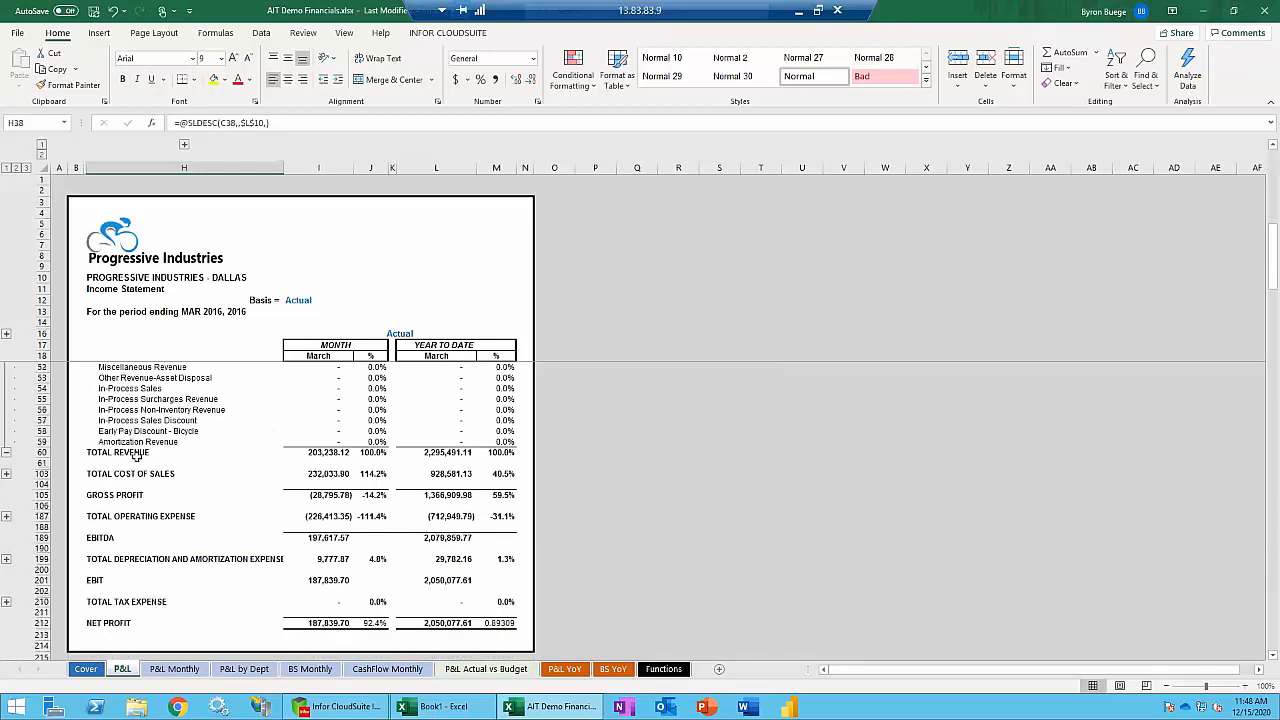
scroll(136, 452, up, 6)
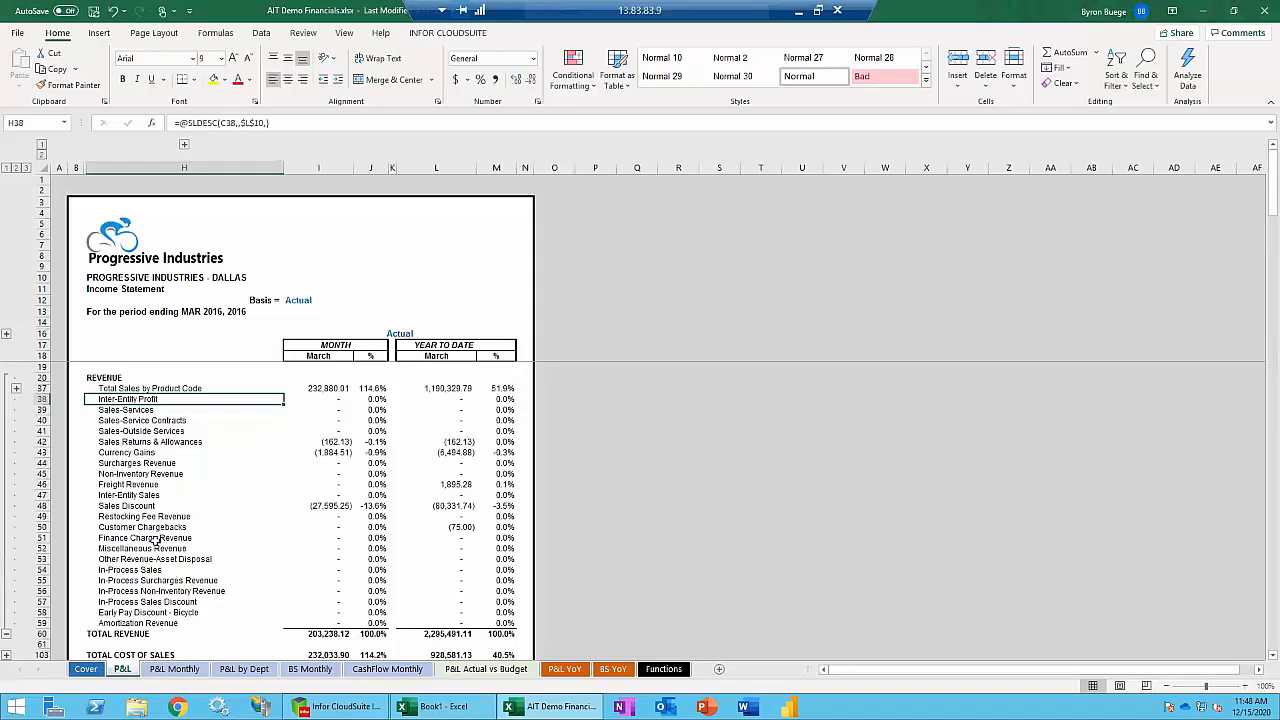
Set the income statement's Basis to Budget.
click(305, 301)
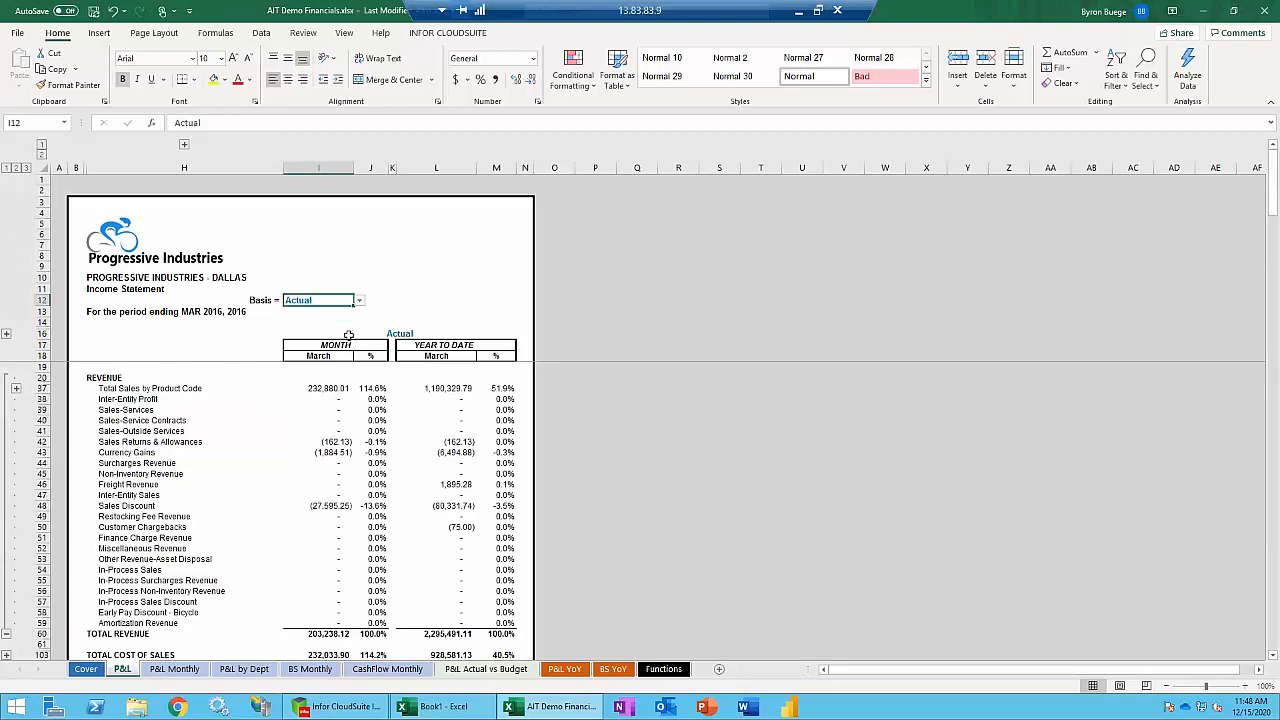
click(359, 300)
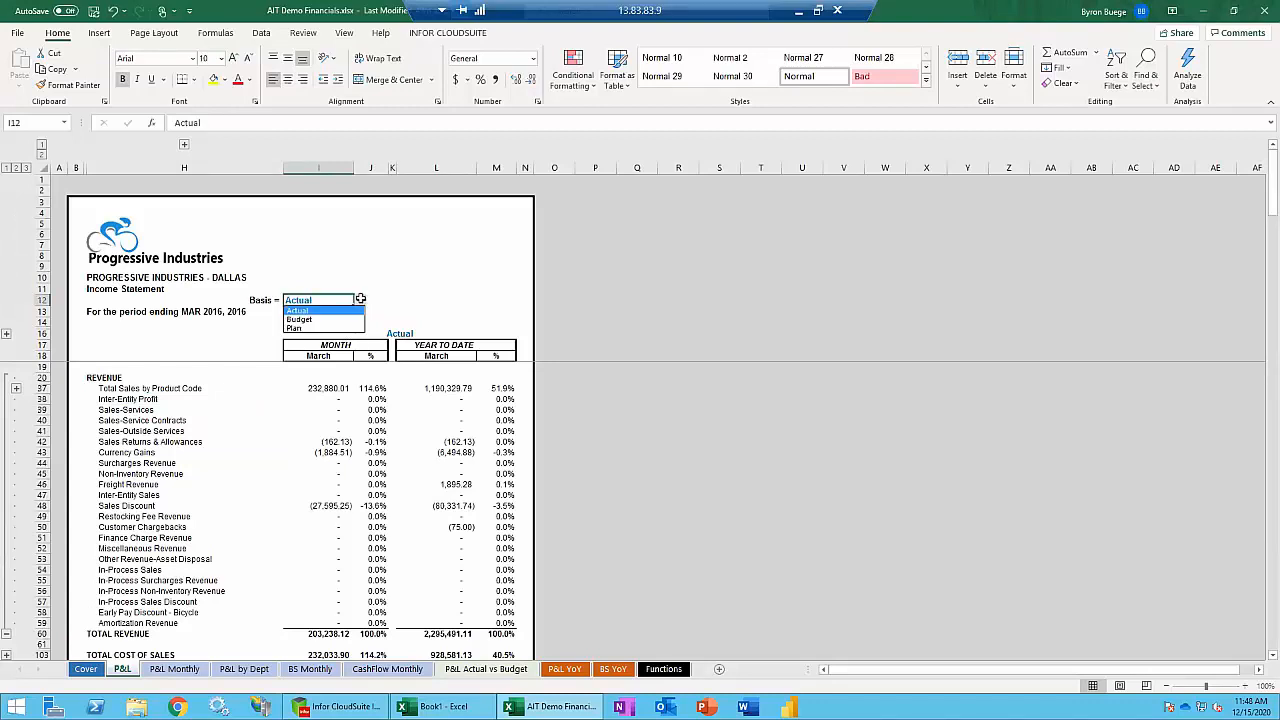
click(305, 319)
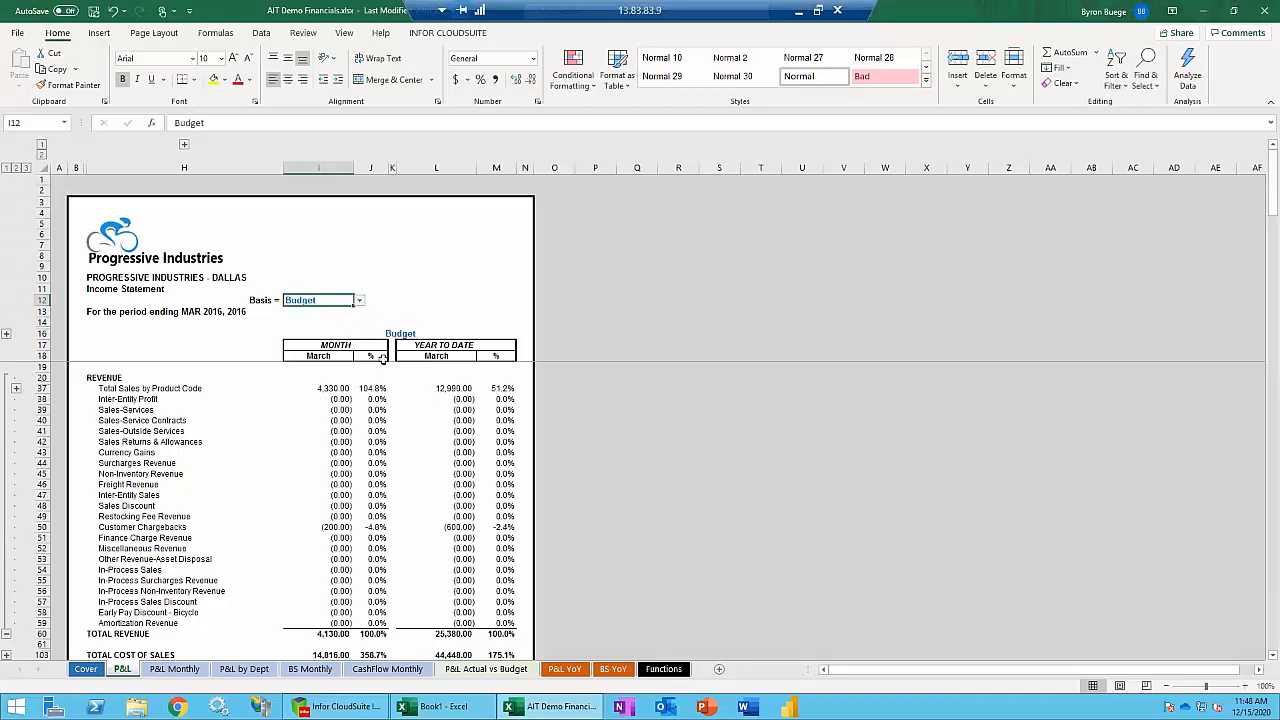
Set the income statement's Basis to Plan.
click(360, 301)
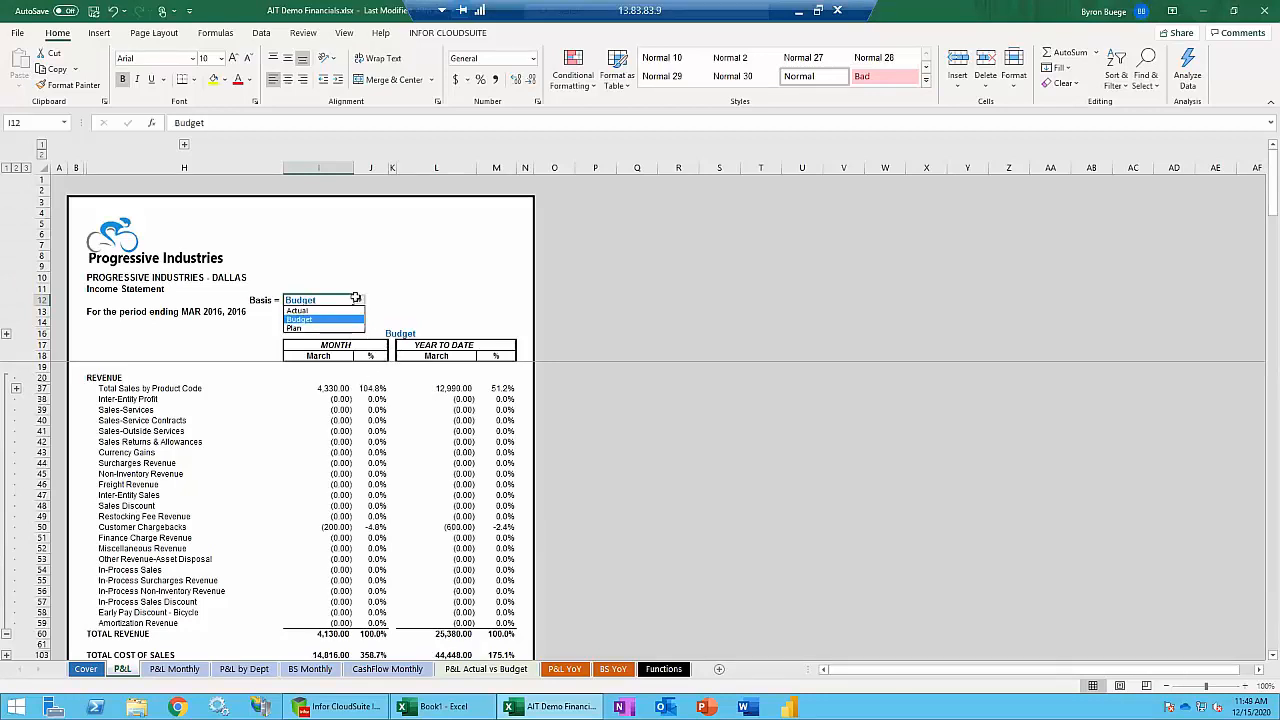
click(318, 328)
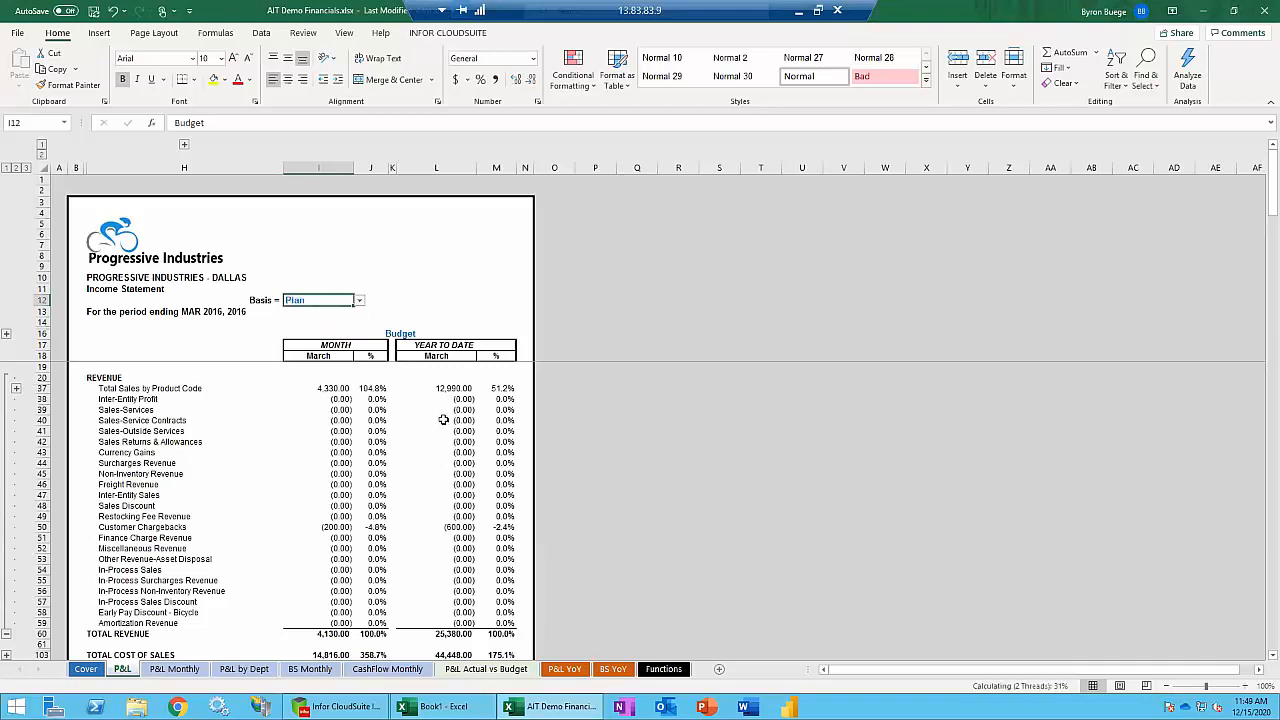
click(364, 301)
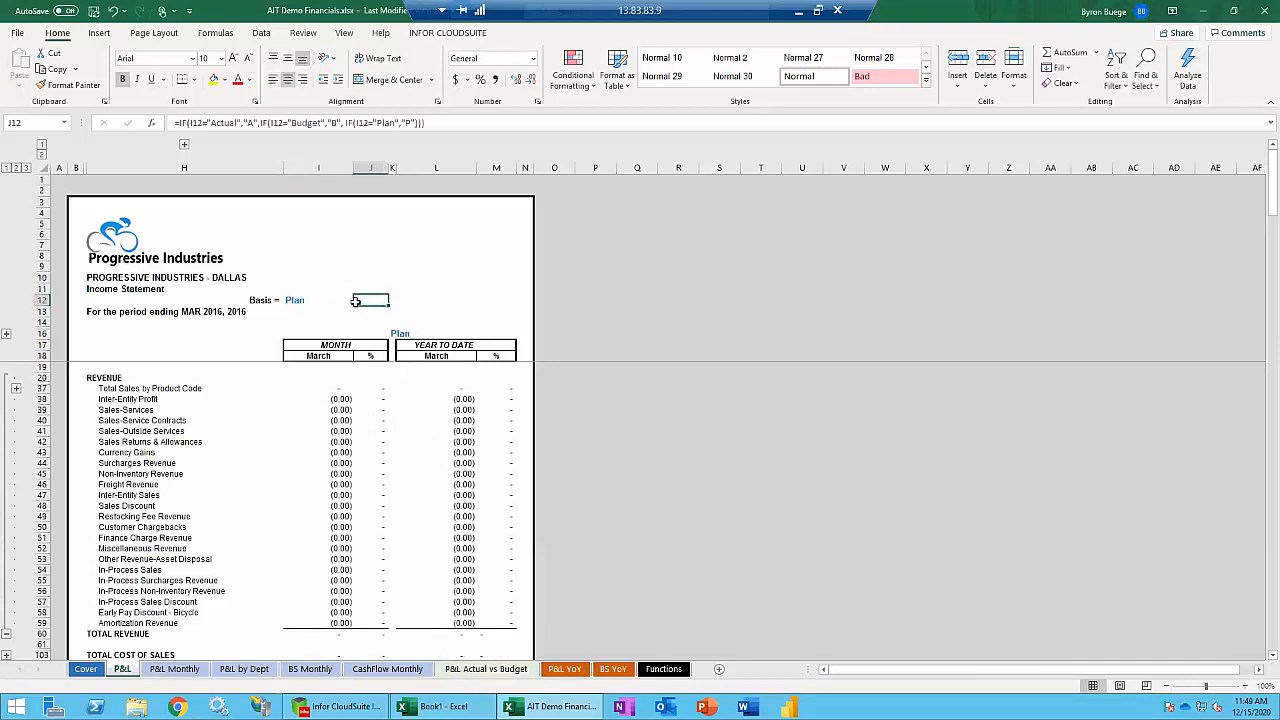
Set the income statement's Basis to Actual.
click(349, 302)
click(359, 301)
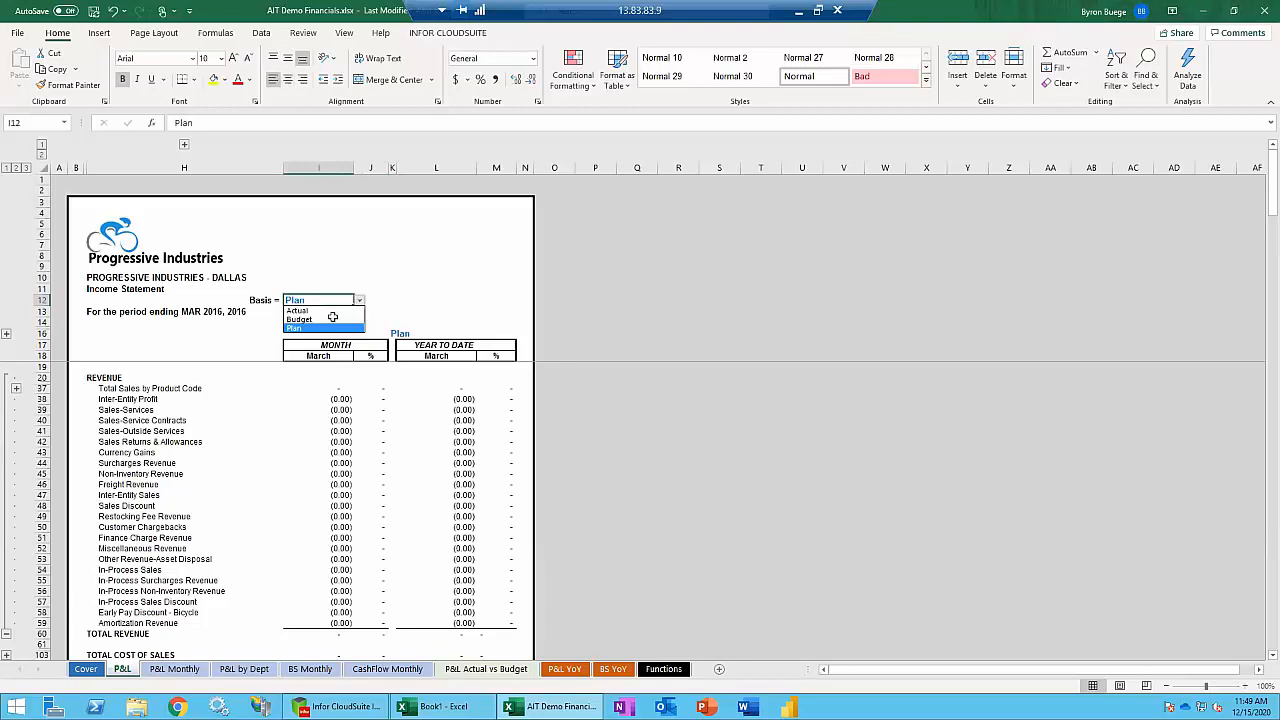
click(325, 309)
click(322, 319)
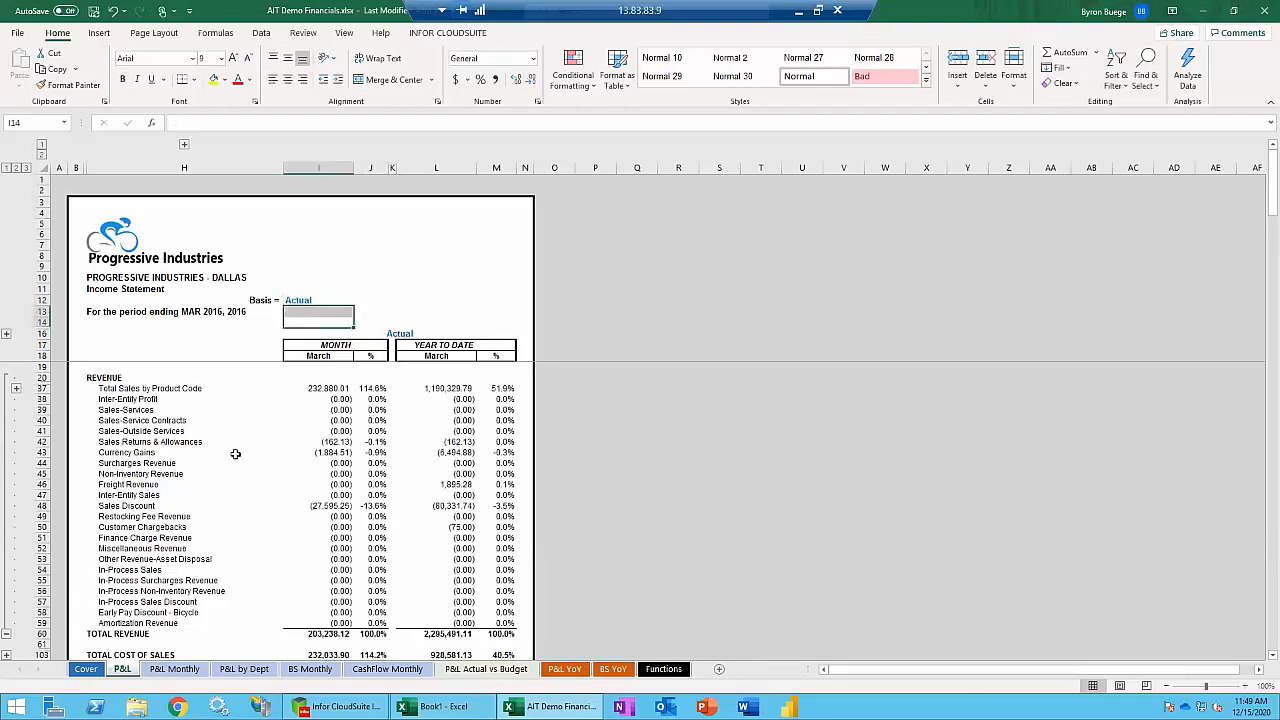
On the P&L Monthly sheet, examine the period numbers and total sales, and expand and collapse the sales by product code detail.
click(190, 670)
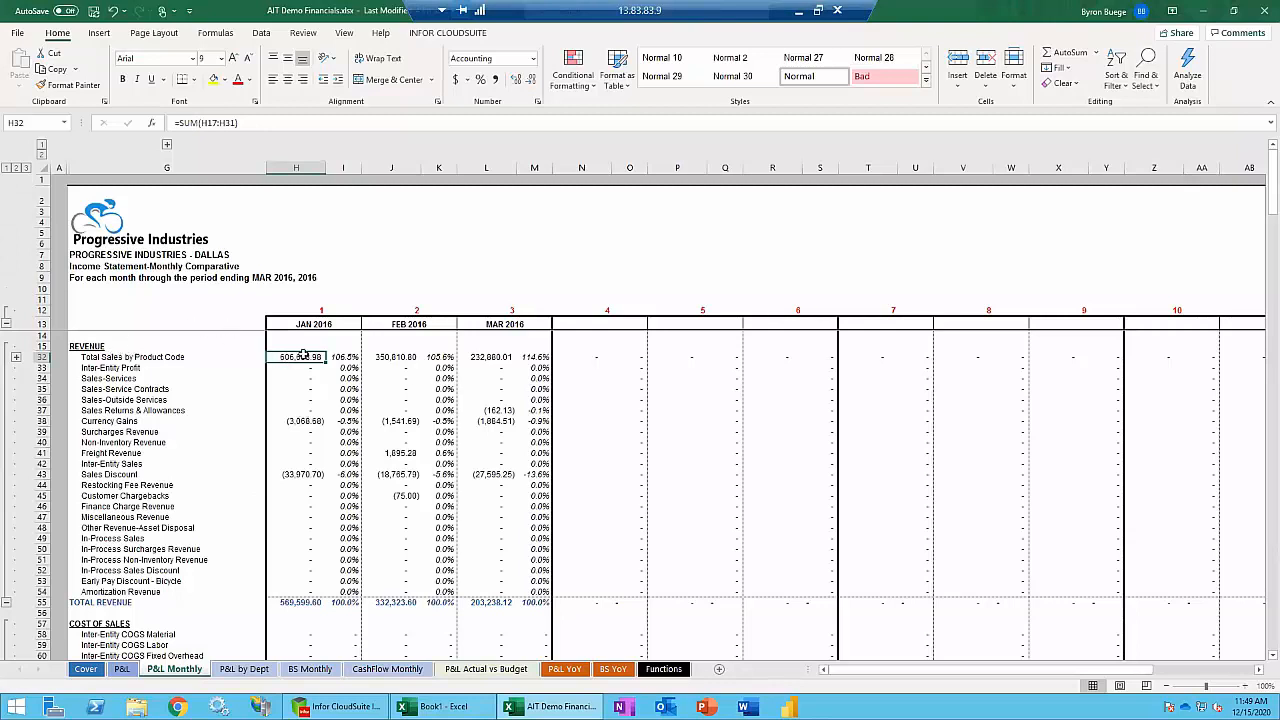
click(320, 310)
click(405, 310)
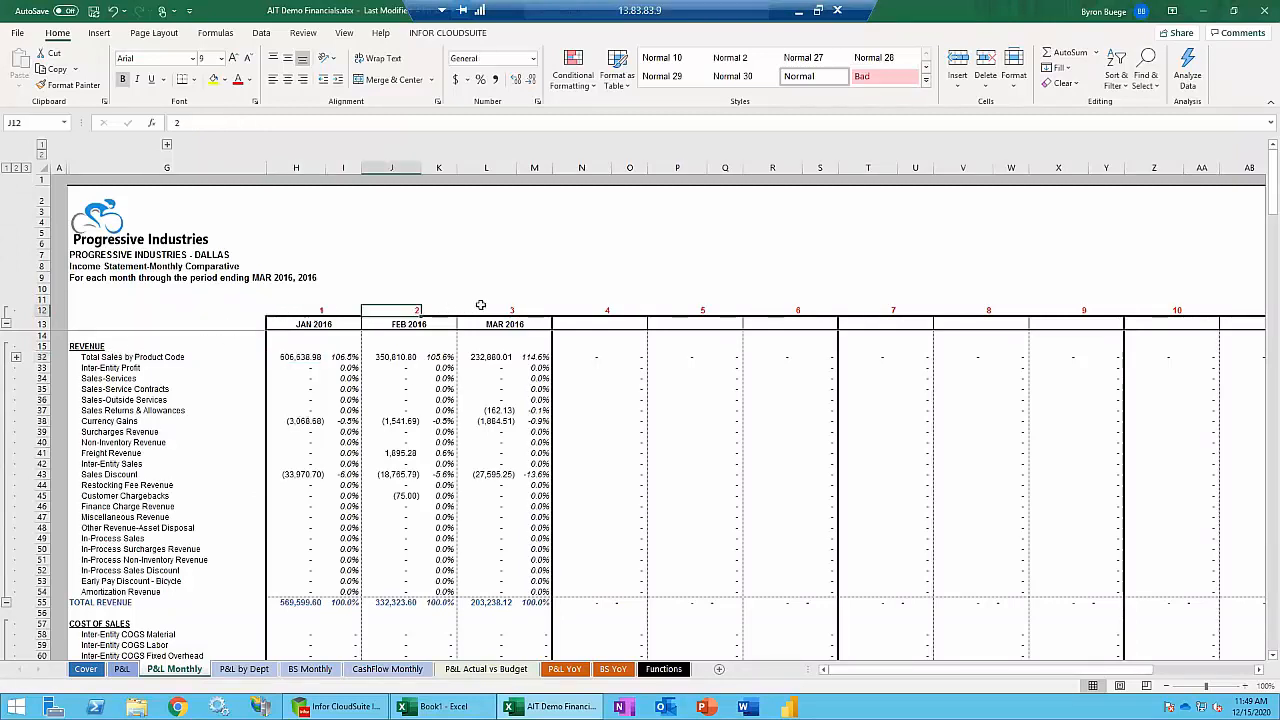
click(493, 357)
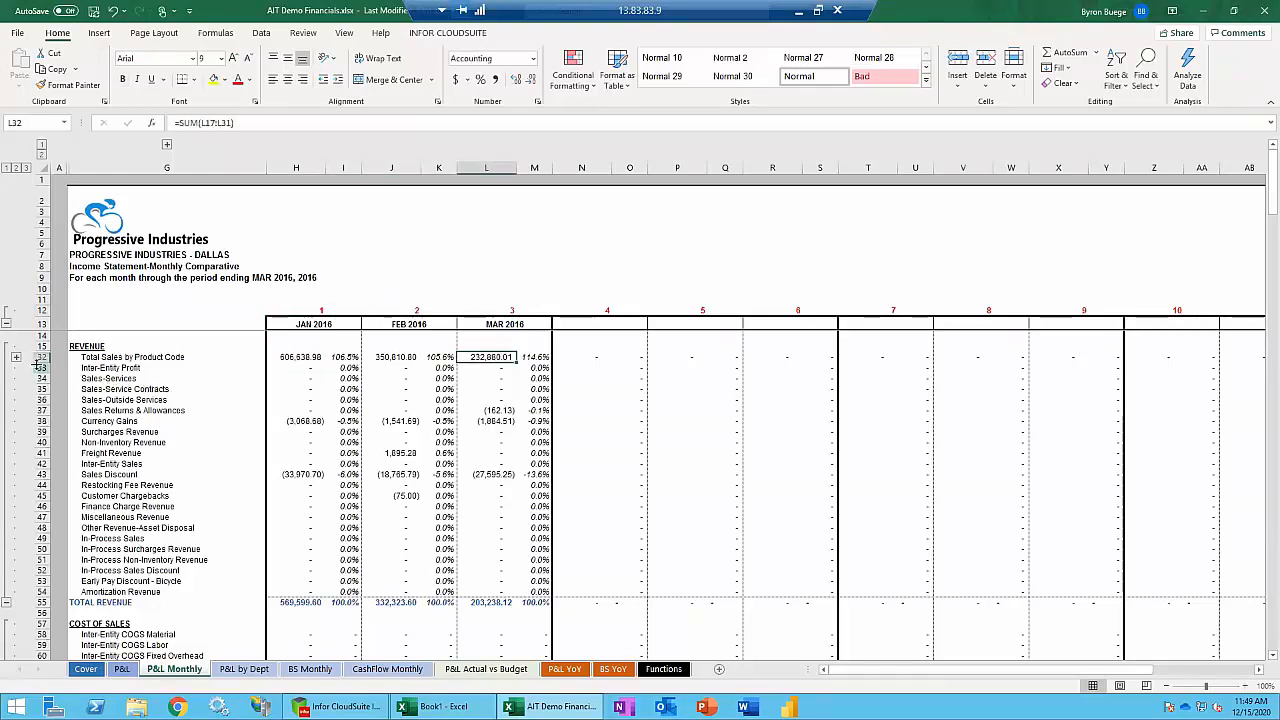
click(17, 358)
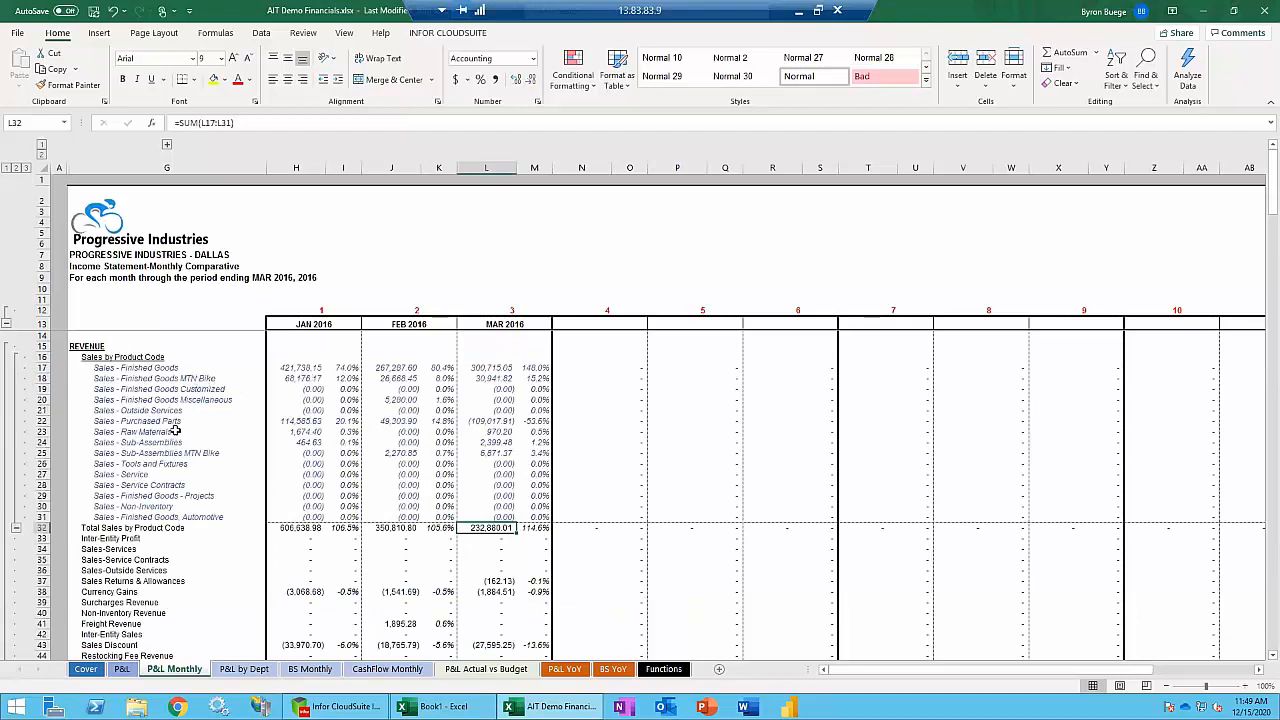
click(16, 530)
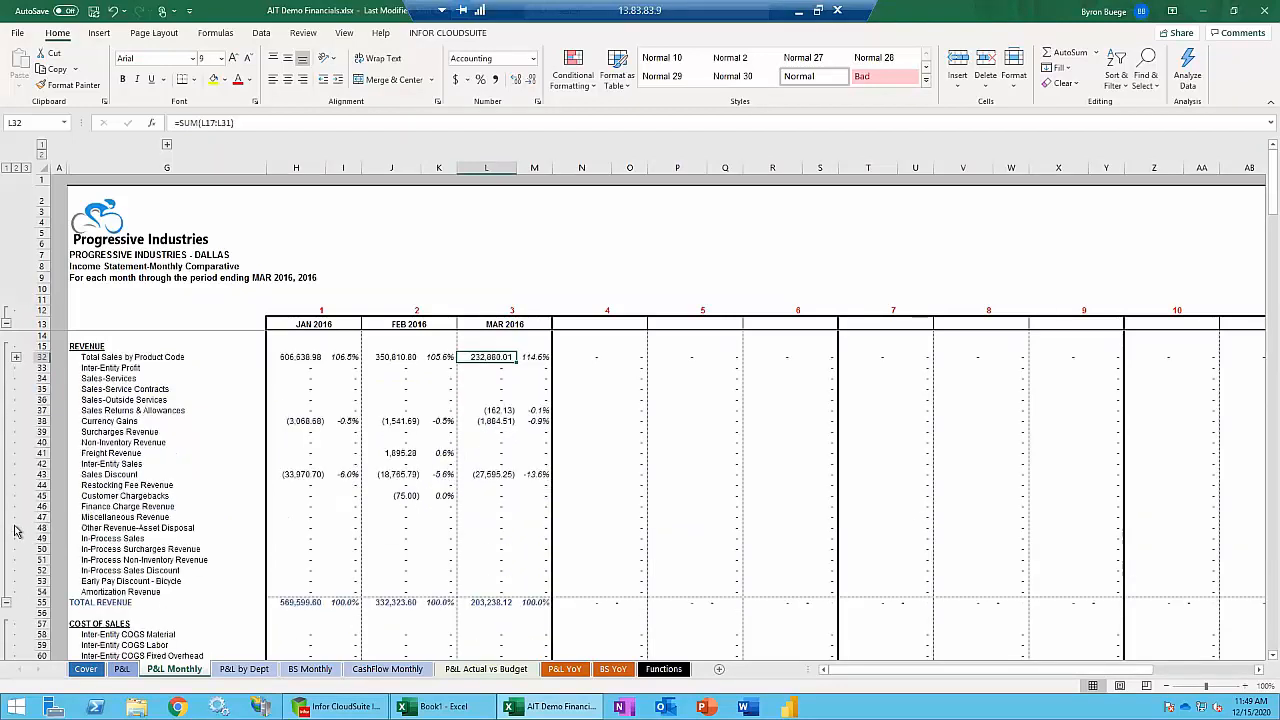
Review the P&L by Dept sheet from revenue through the operating expense accounts across all departments.
click(232, 669)
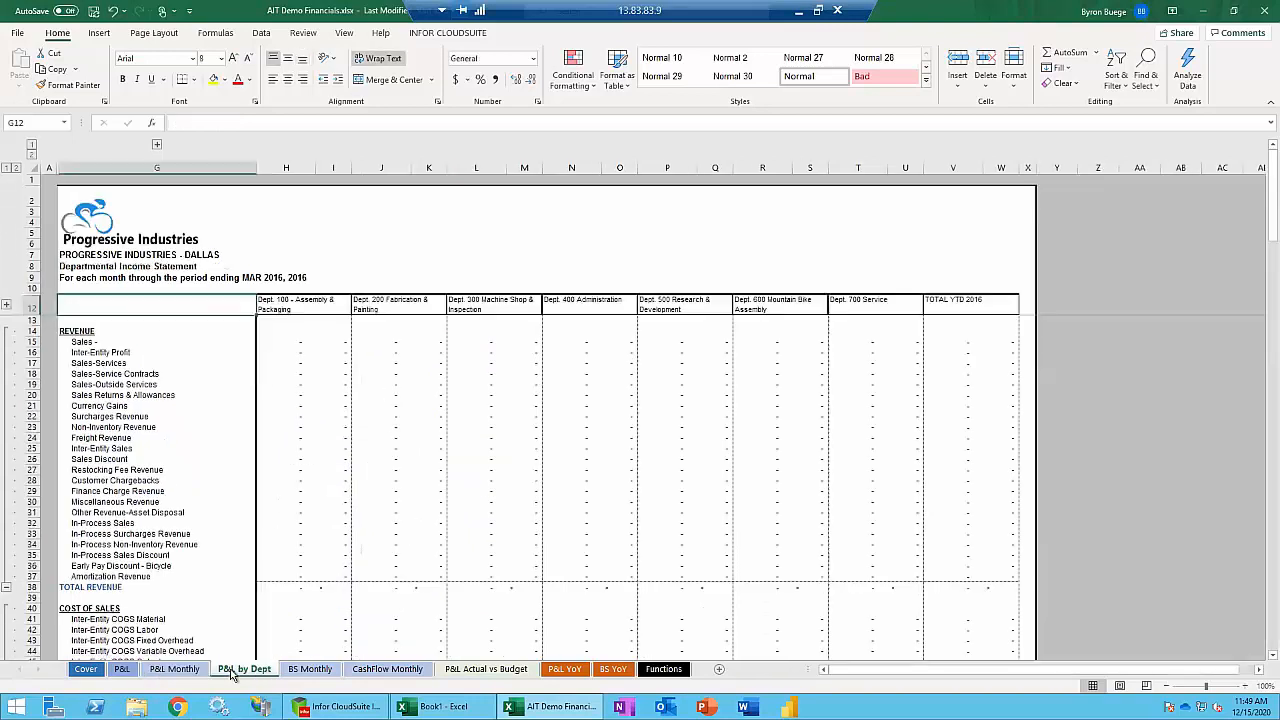
click(294, 320)
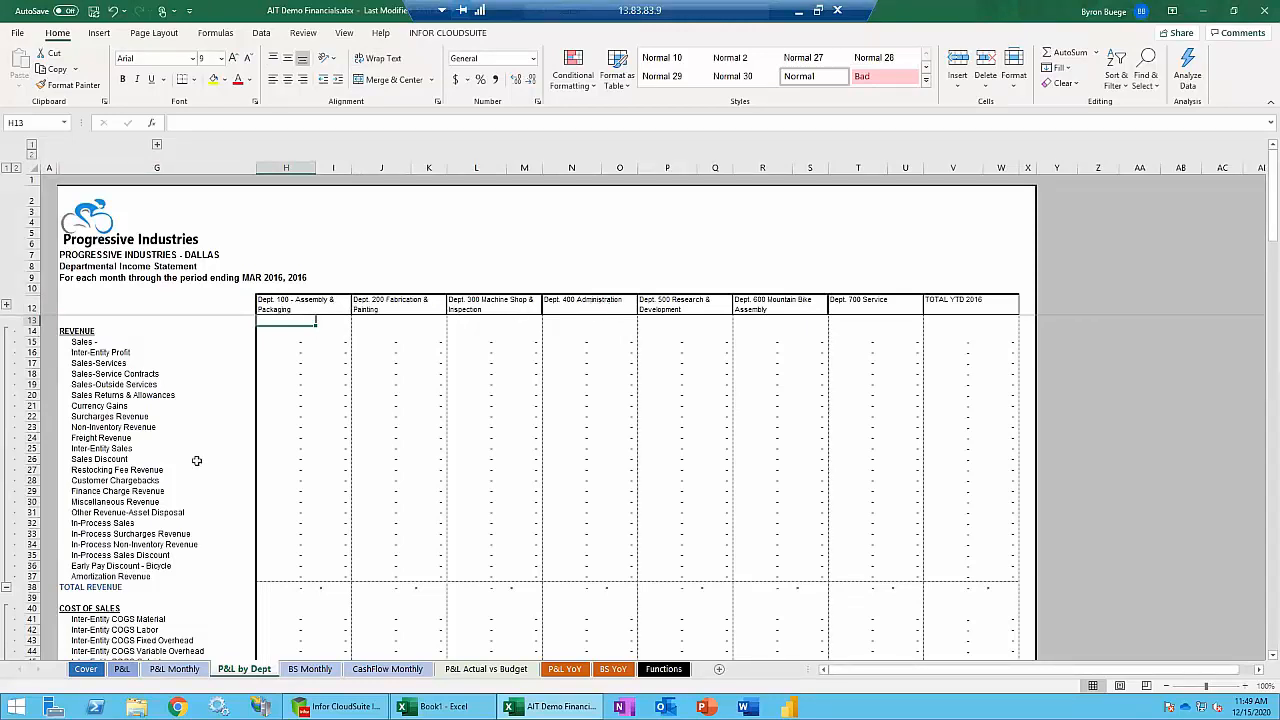
scroll(125, 398, down, 1)
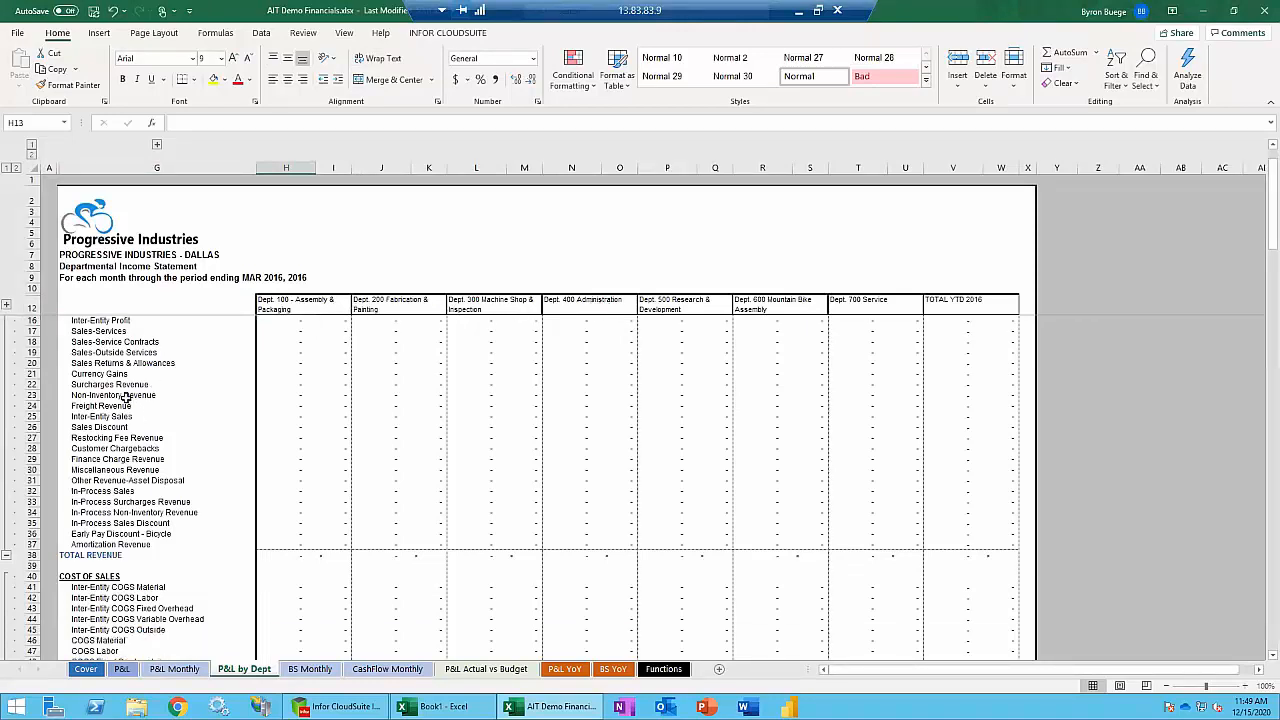
scroll(118, 380, down, 2)
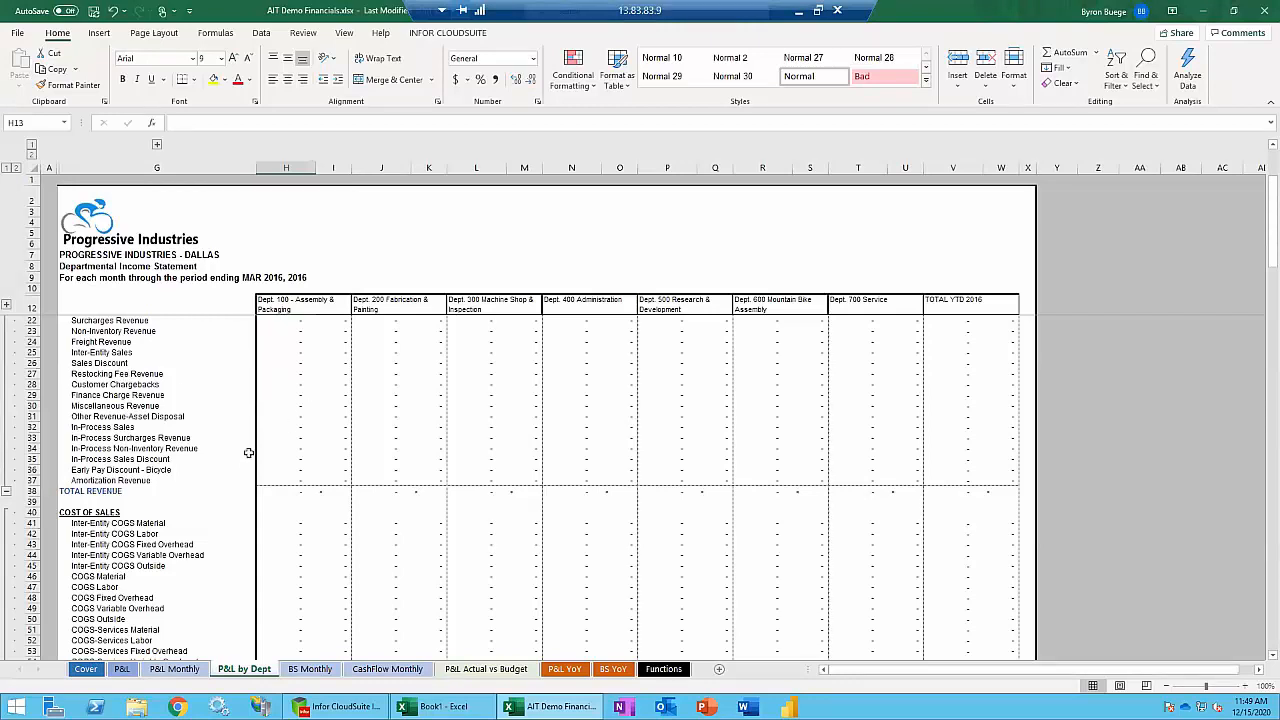
scroll(245, 460, down, 5)
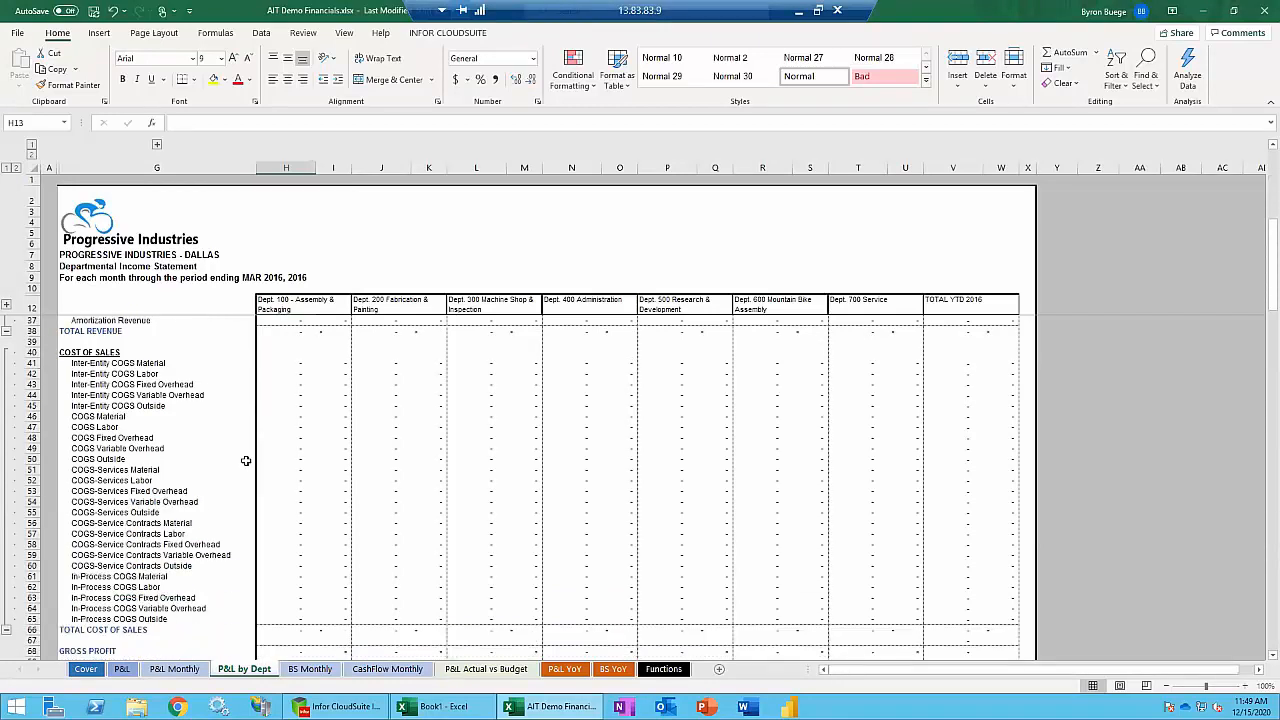
scroll(245, 460, down, 3)
scroll(245, 460, down, 5)
scroll(245, 460, down, 8)
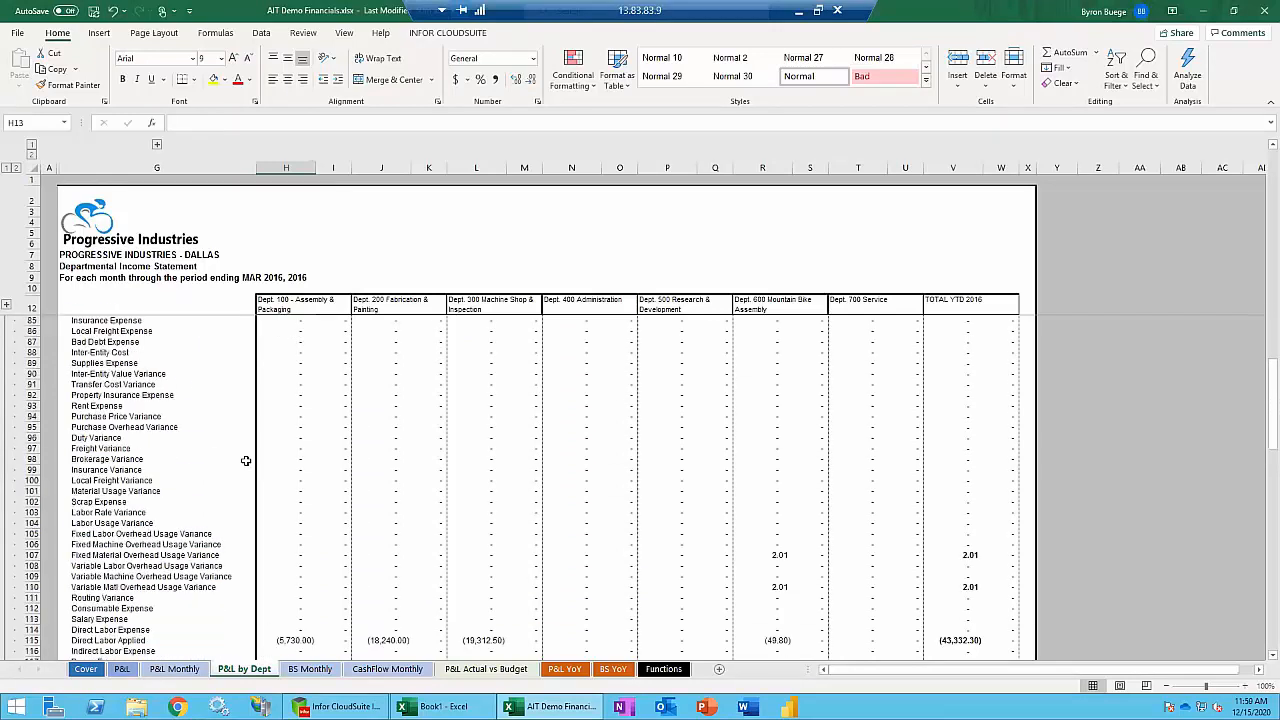
scroll(245, 460, down, 3)
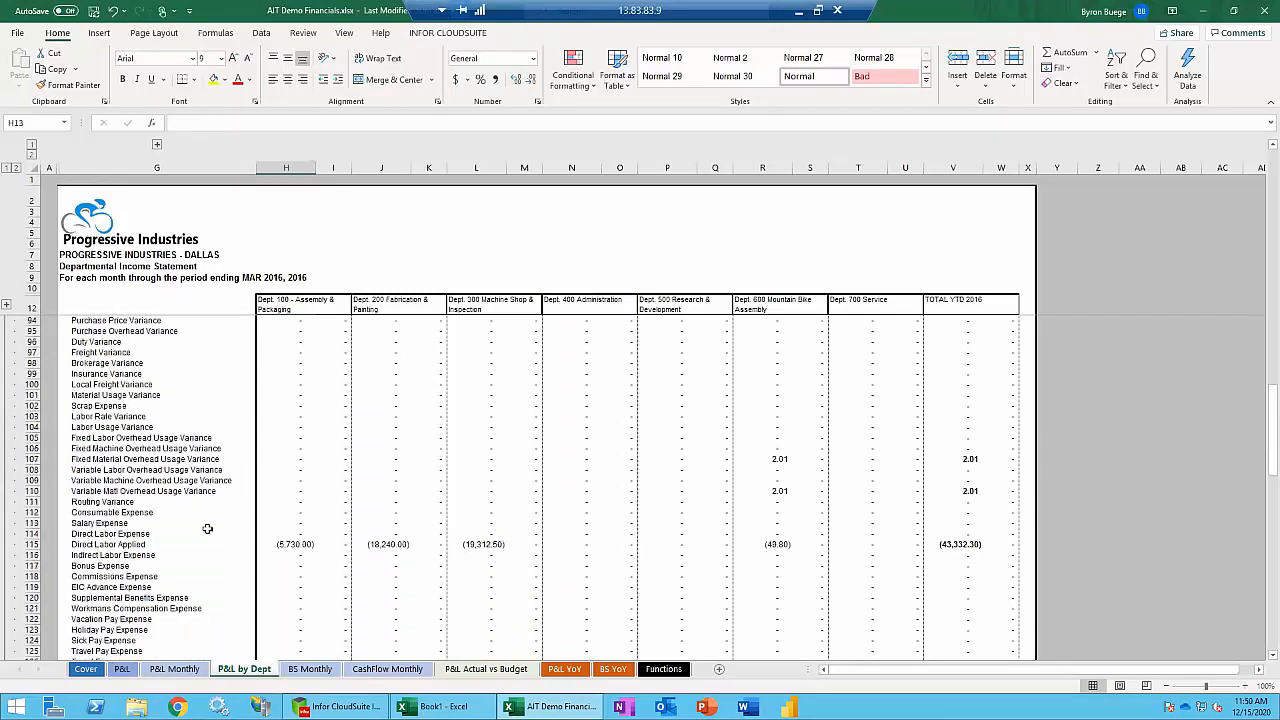
Expand the account columns, inspect Dept. 100's Direct Labor Applied formula, and reveal the department code row it references.
click(141, 546)
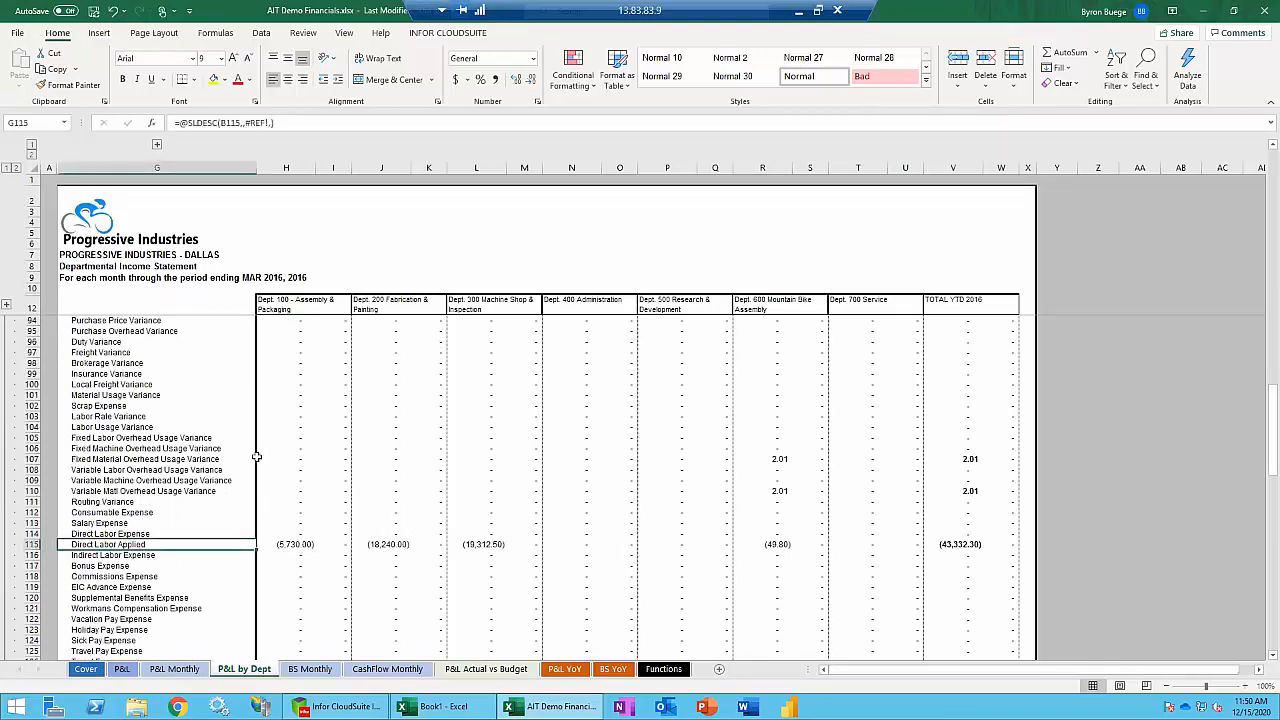
click(157, 146)
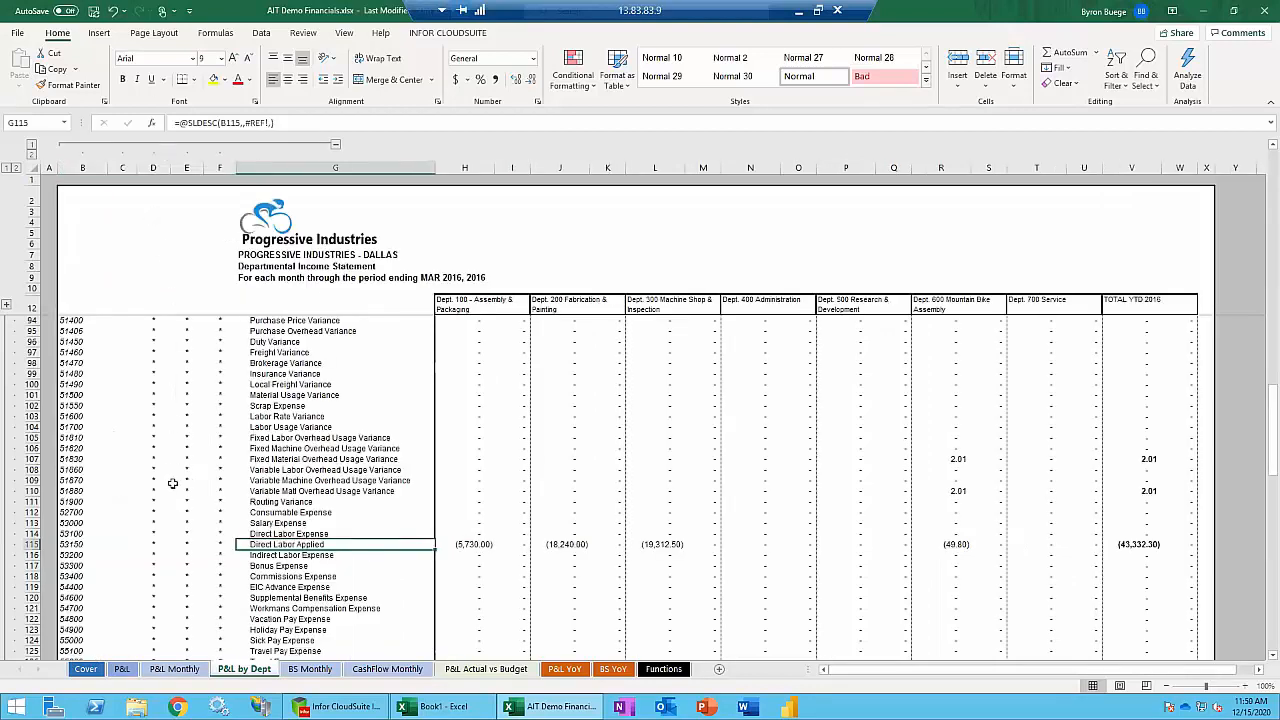
click(160, 543)
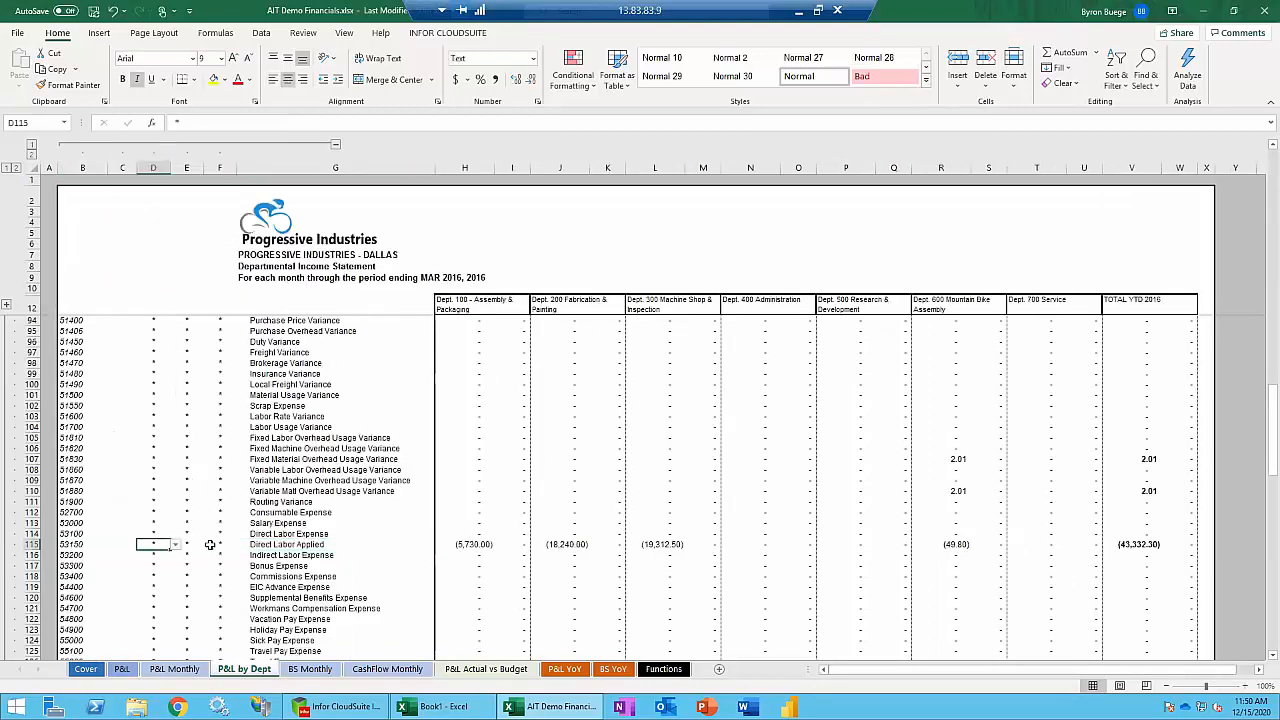
click(441, 544)
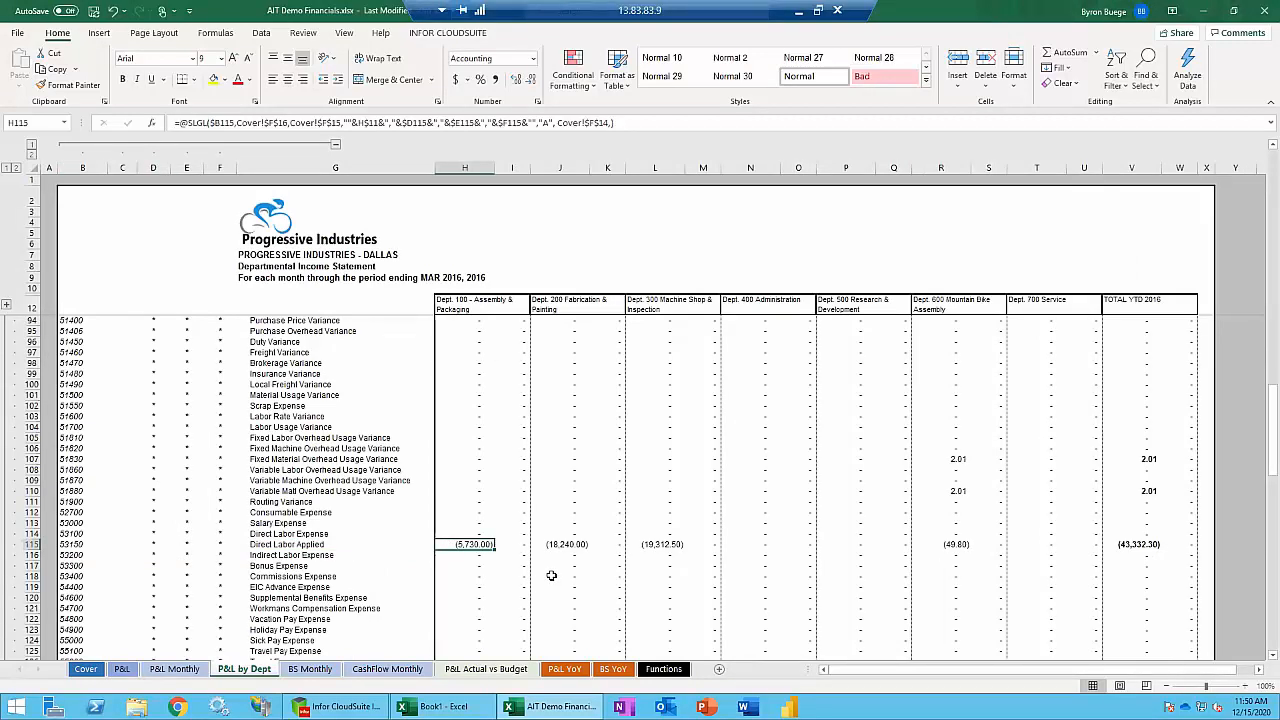
key(F2)
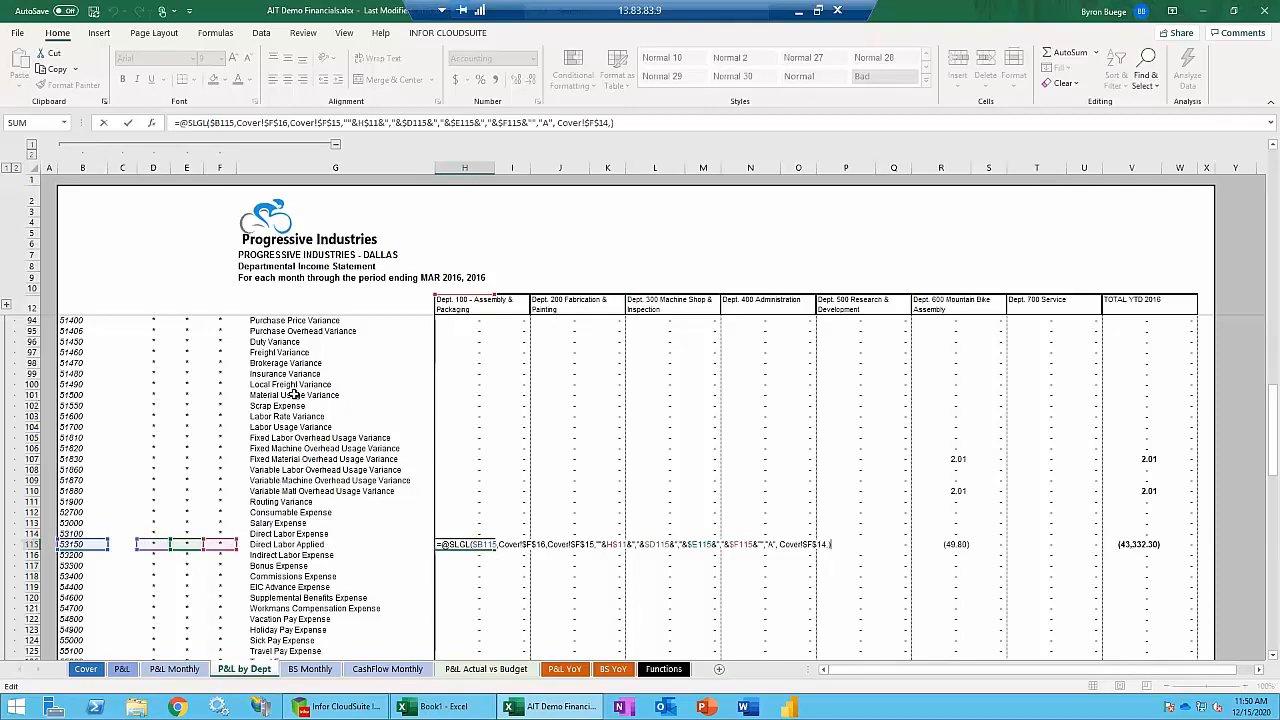
key(ctrl+Return)
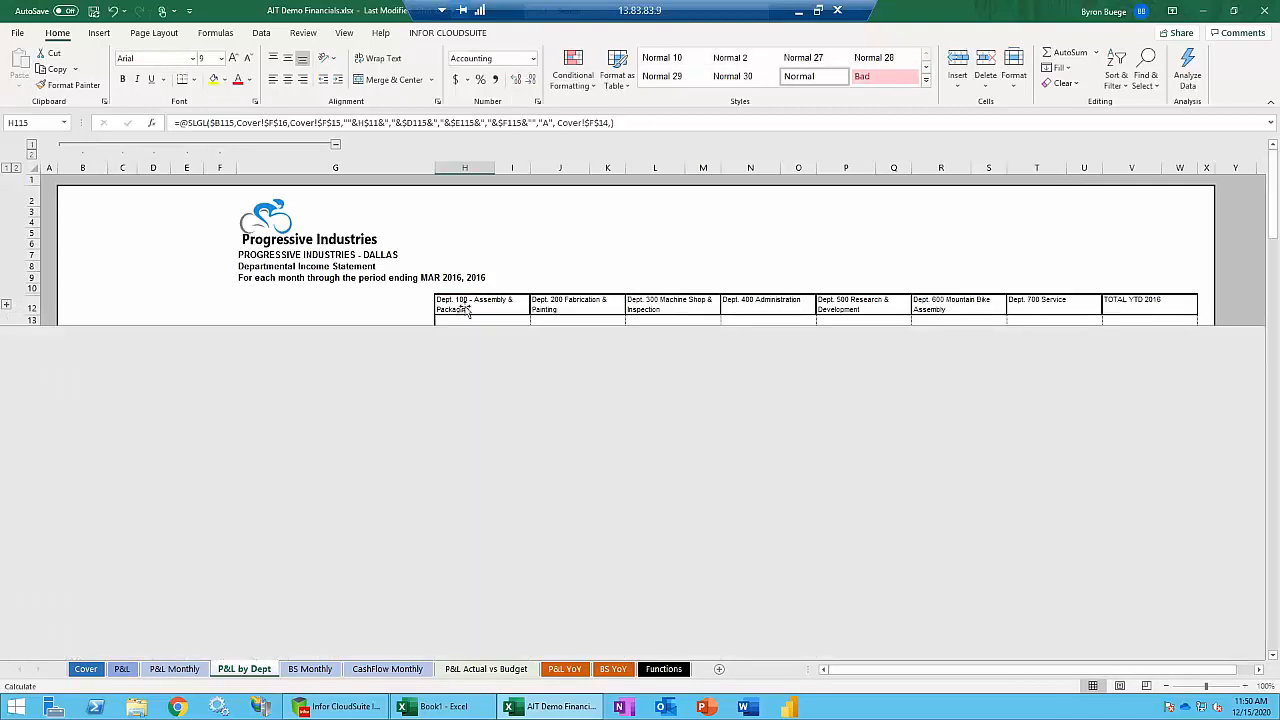
click(463, 314)
click(453, 299)
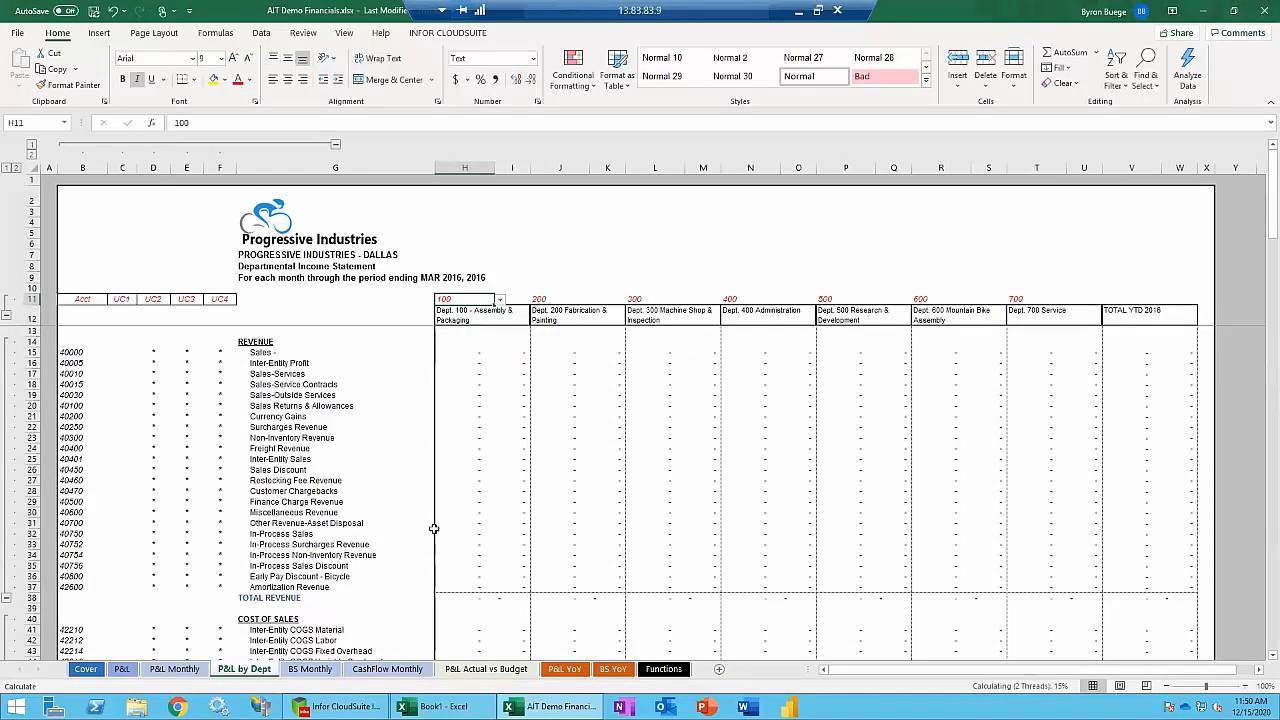
Trace Dept. 100's Direct Labor Applied amount along its account row and back to department code 100.
scroll(440, 572, down, 1)
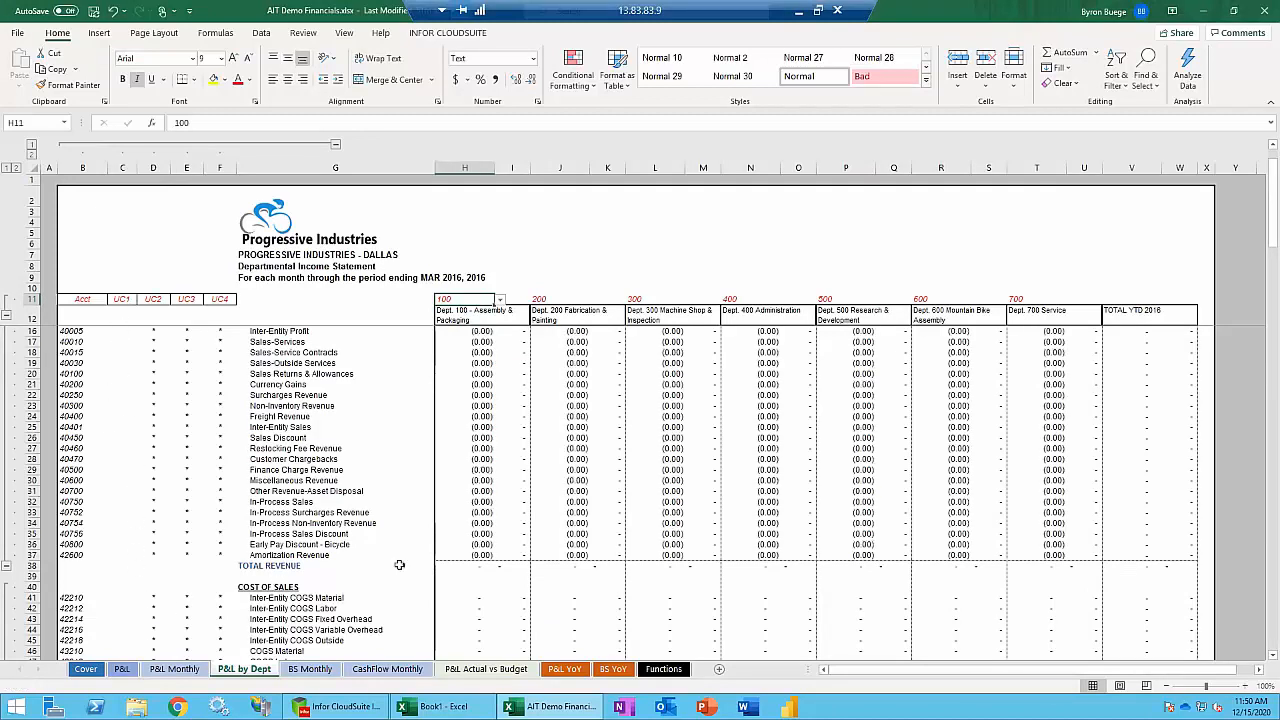
scroll(419, 568, down, 12)
scroll(419, 568, down, 12)
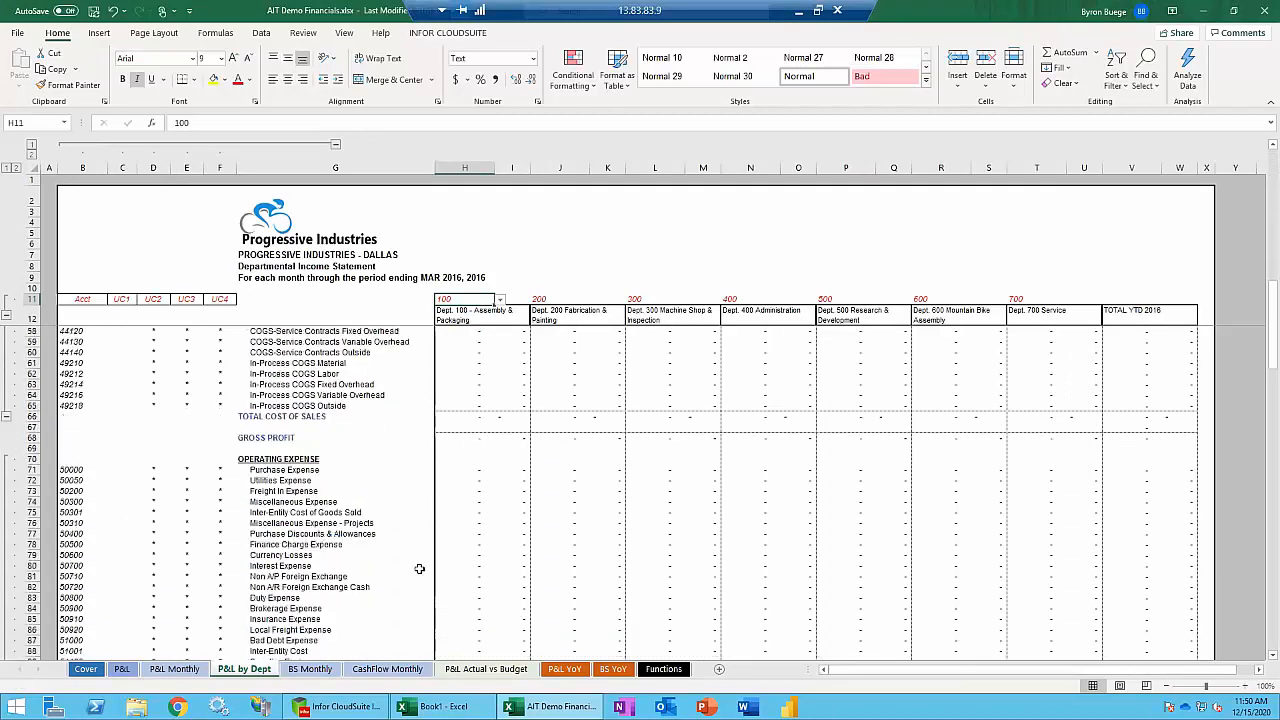
scroll(417, 567, down, 3)
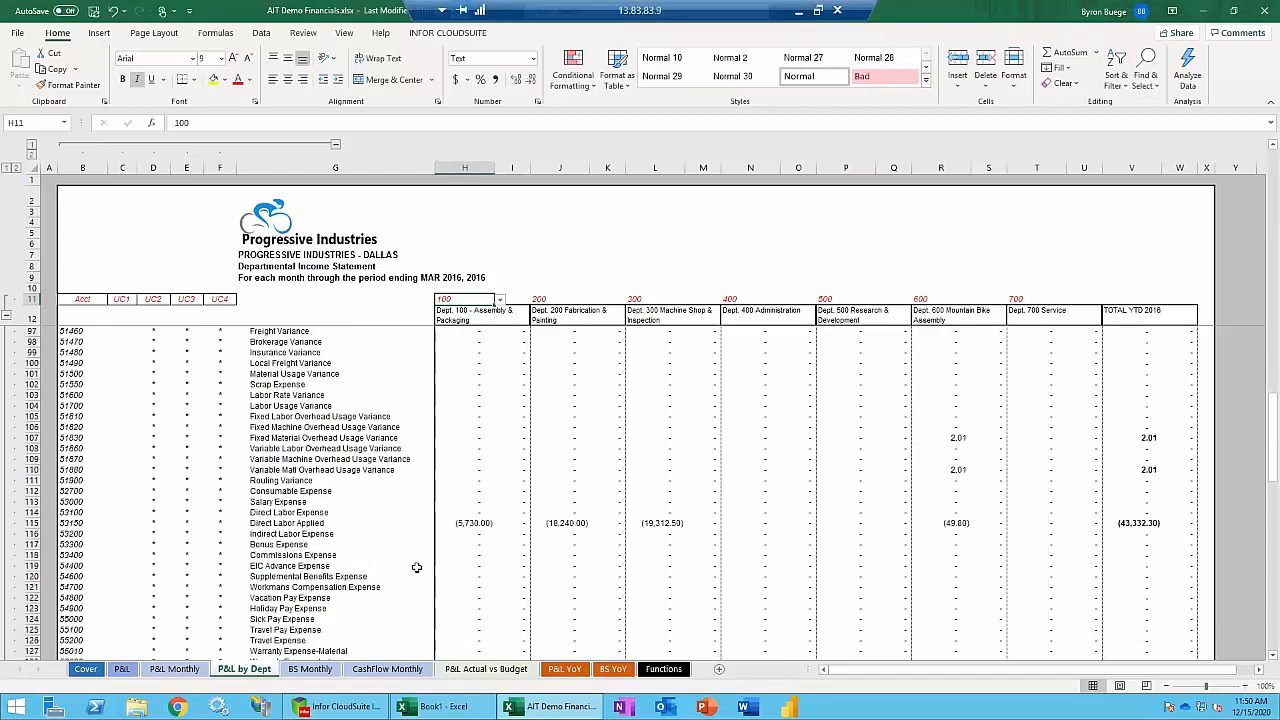
click(468, 523)
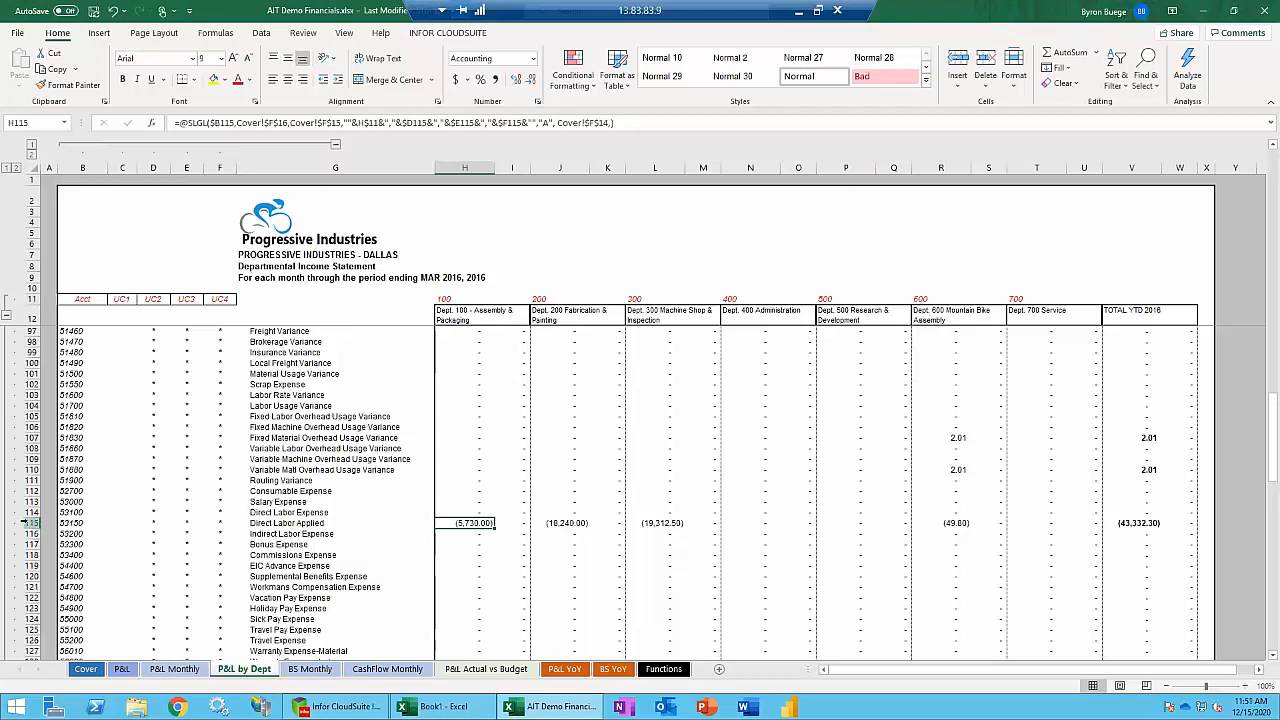
click(30, 523)
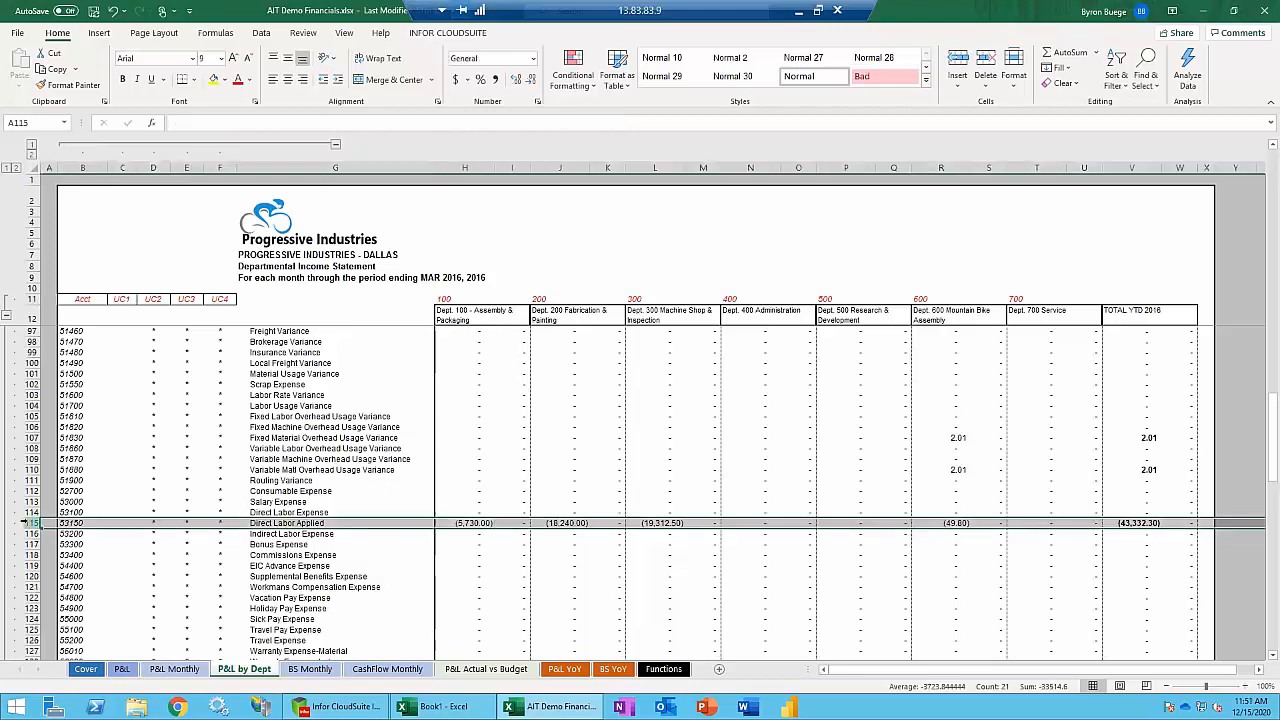
click(449, 523)
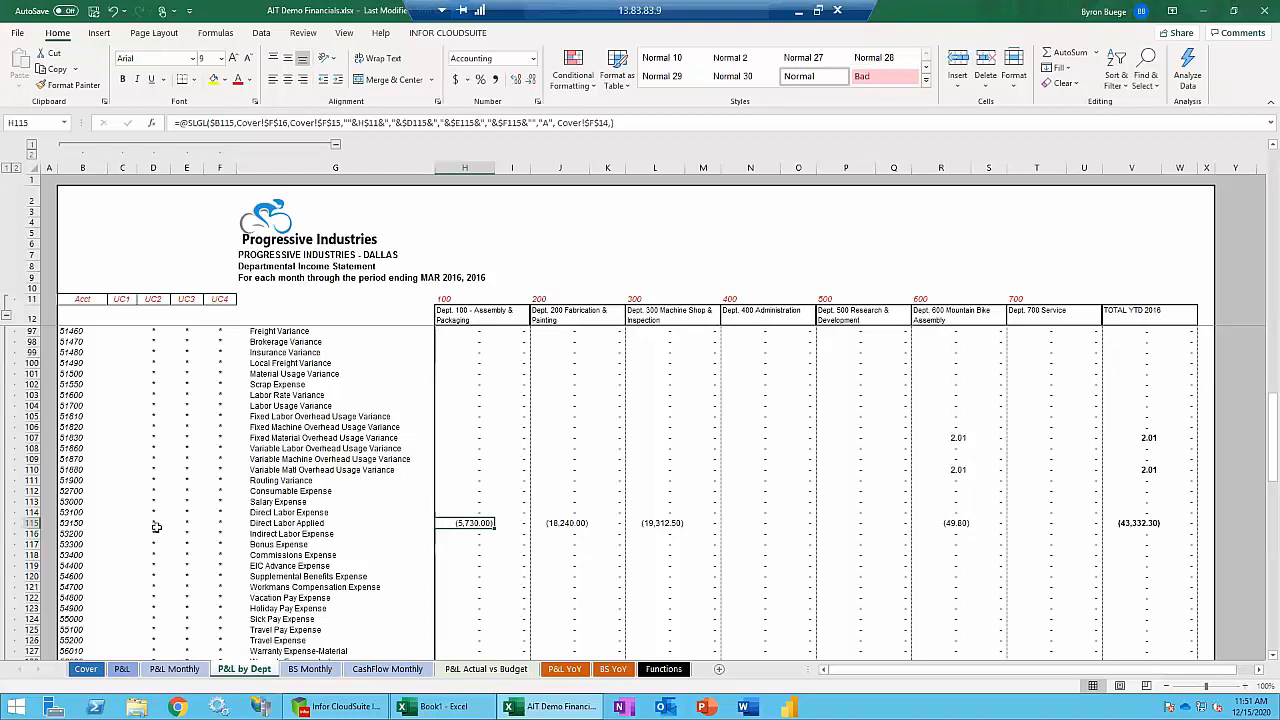
click(461, 298)
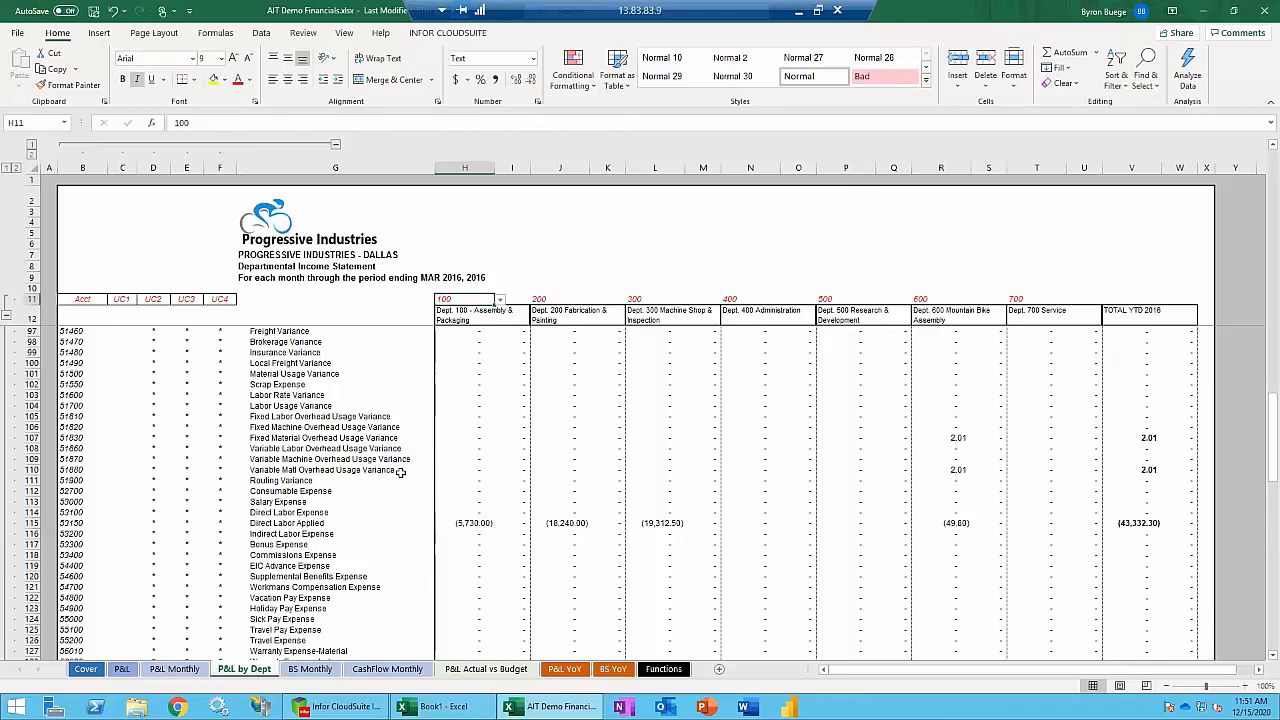
From the BS Monthly sheet, view the company's Infor CloudSuite GL connection settings and close them without changes.
click(311, 669)
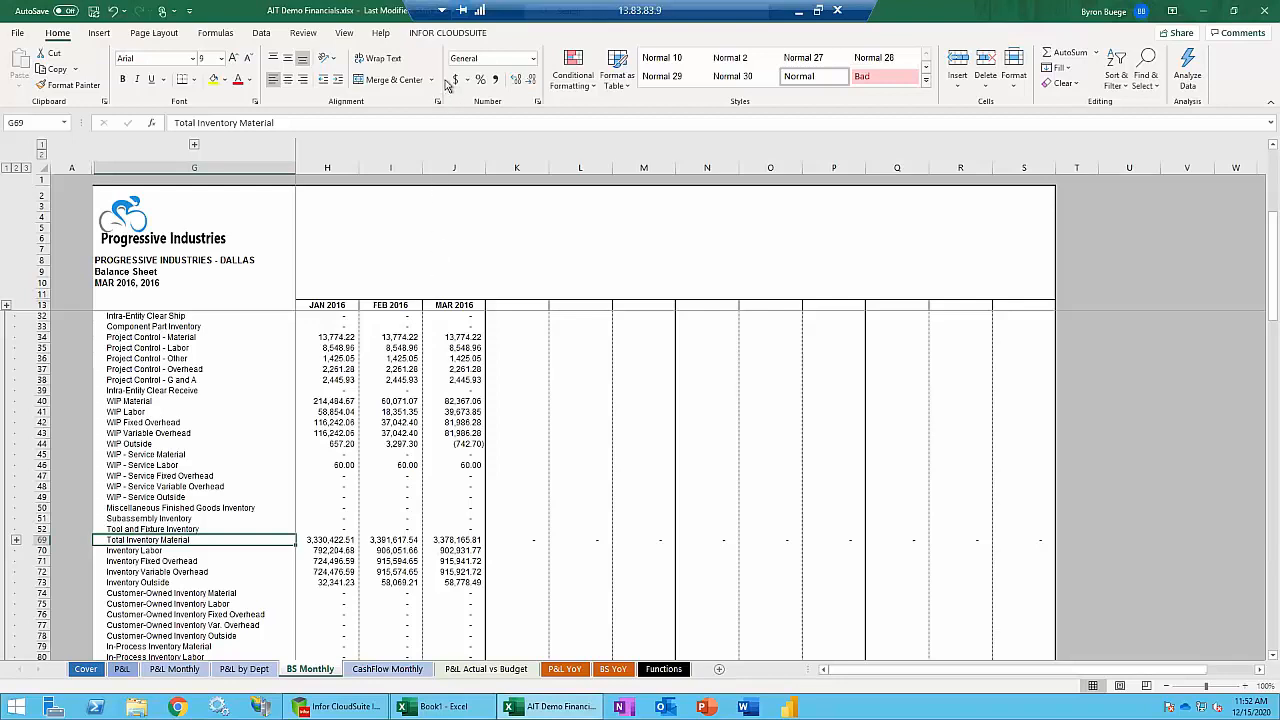
click(455, 36)
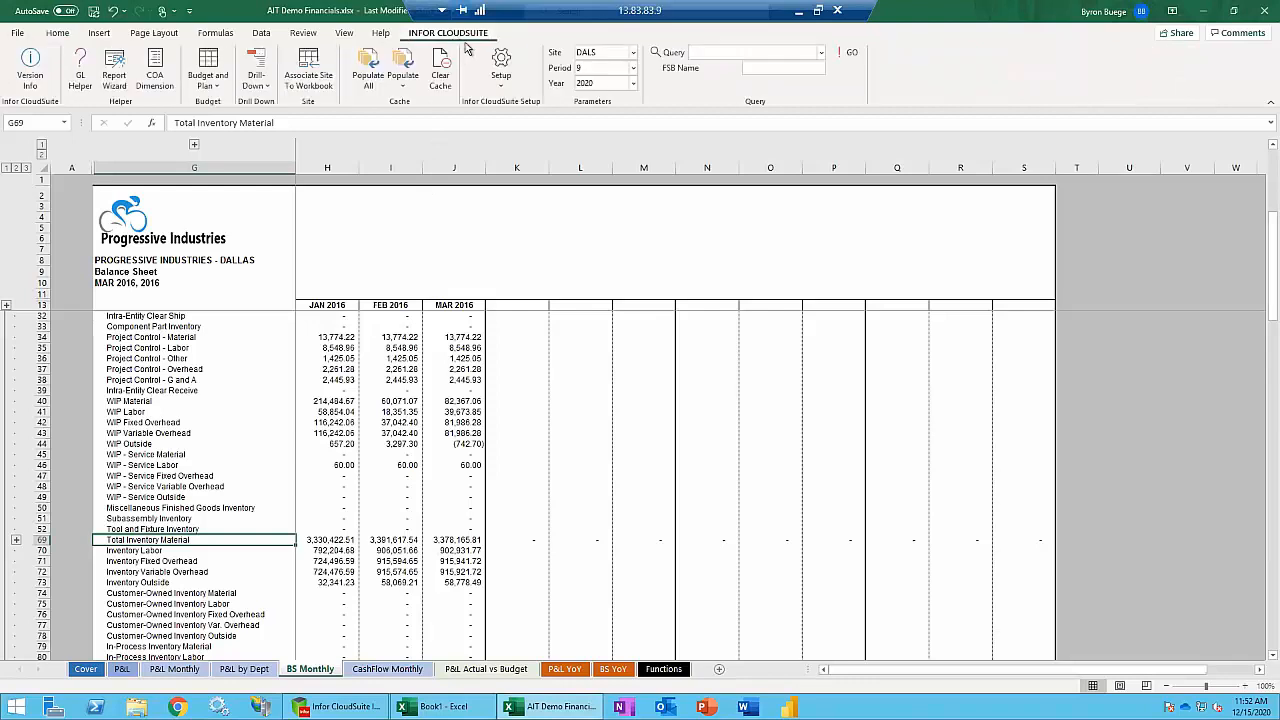
click(501, 62)
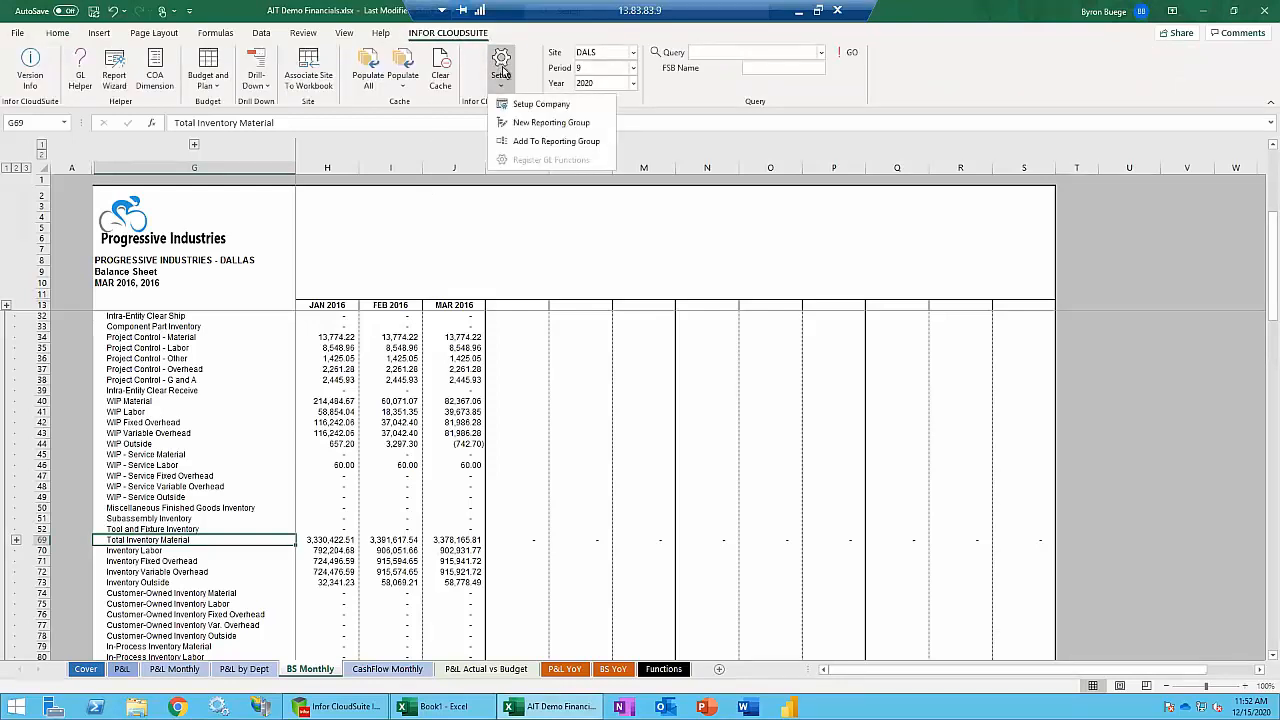
click(537, 105)
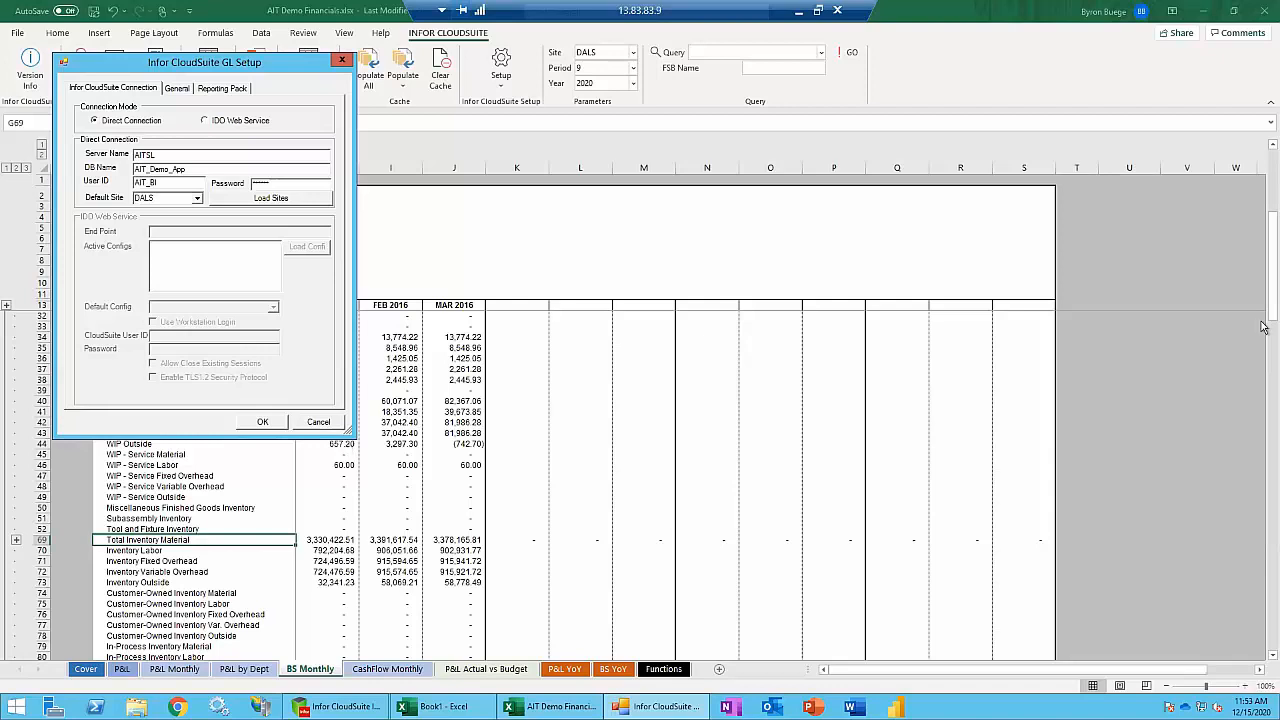
click(320, 422)
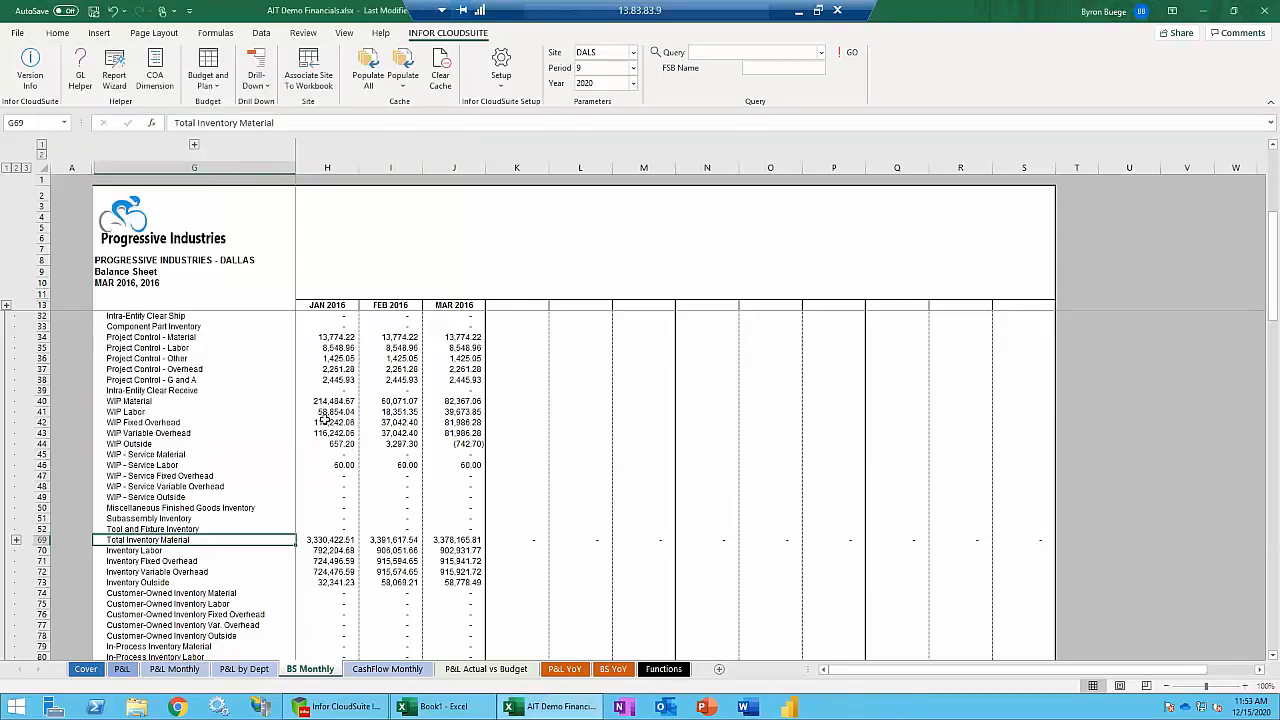
Reopen the company GL setup, view the IDO Web Service connection options, and return the mode to Direct Connection.
click(366, 455)
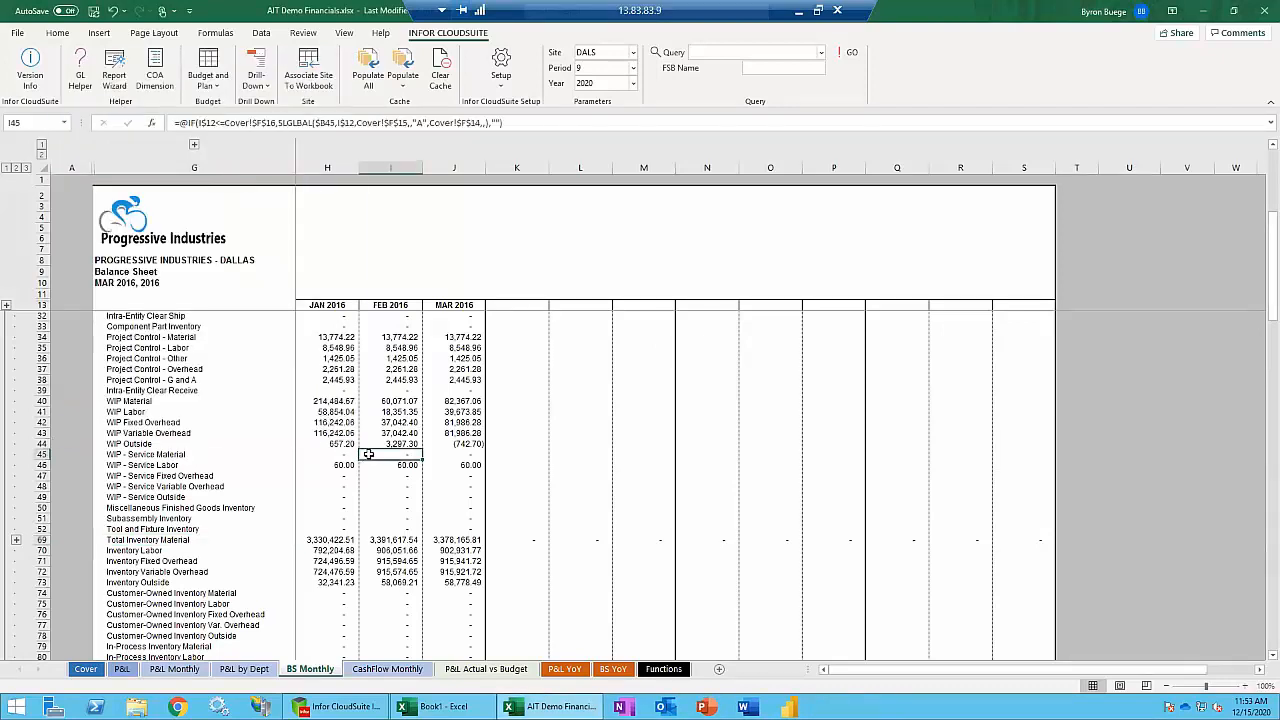
click(503, 82)
click(538, 104)
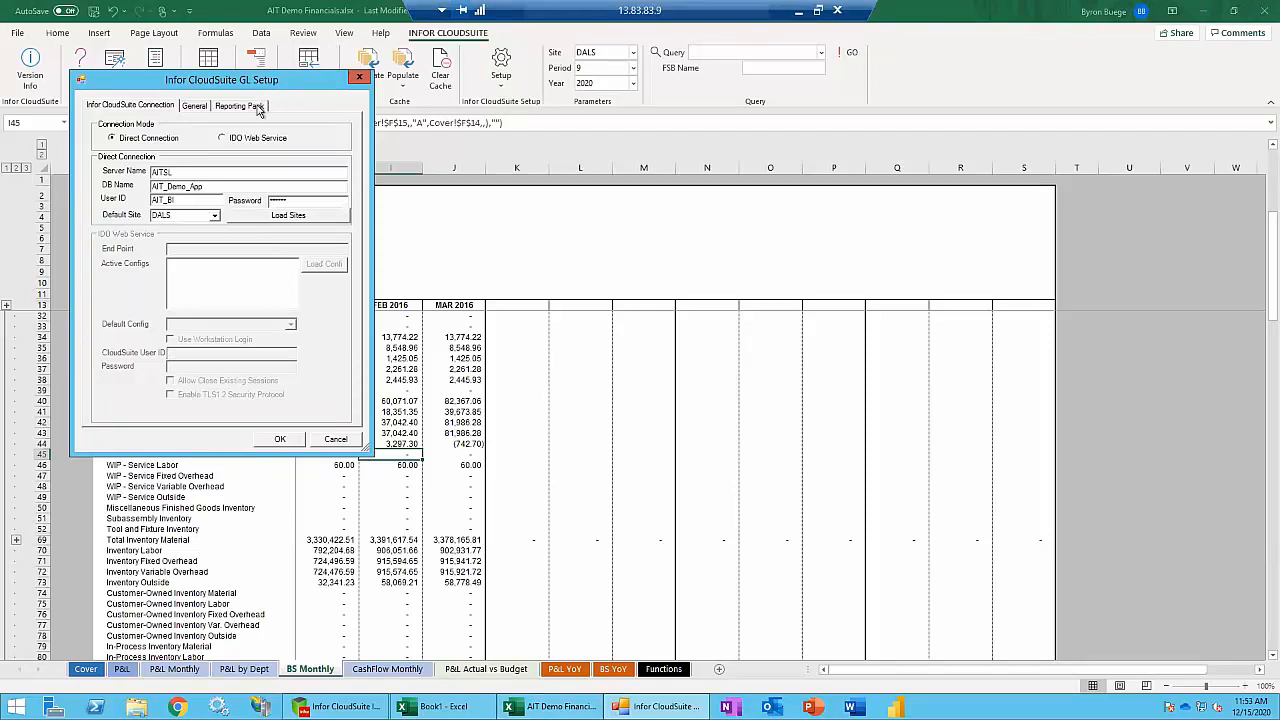
click(233, 139)
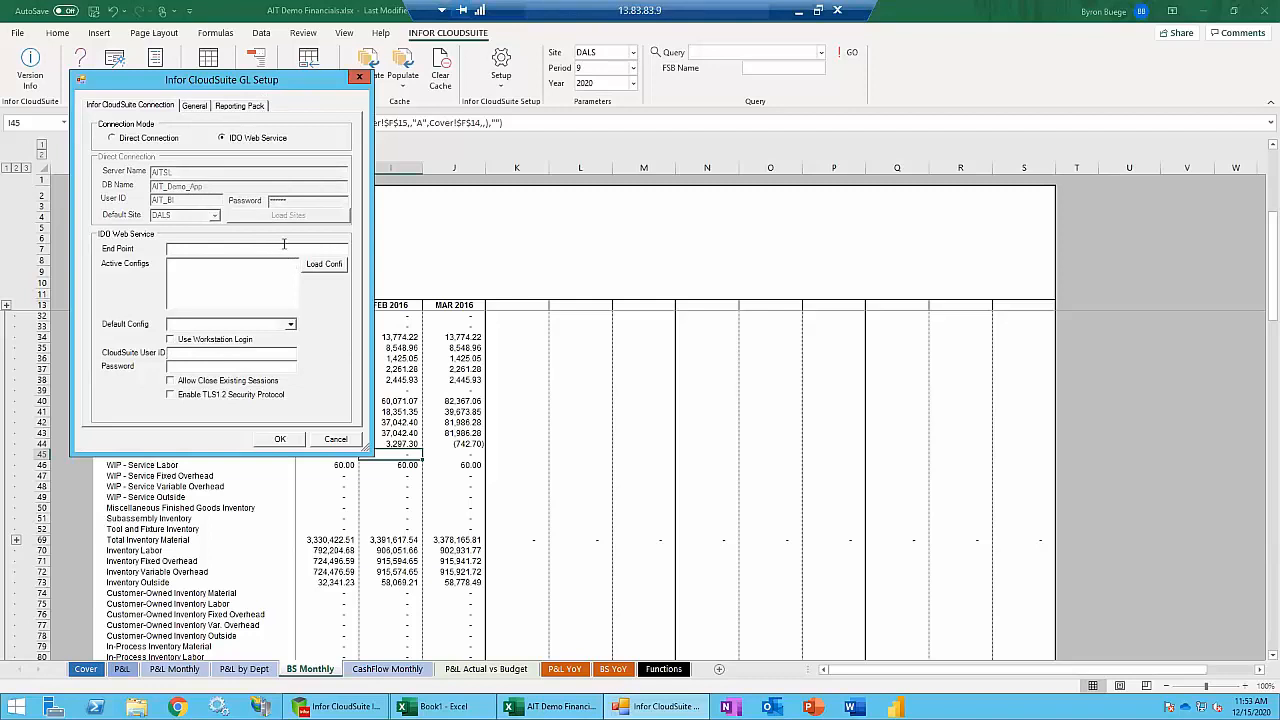
click(150, 138)
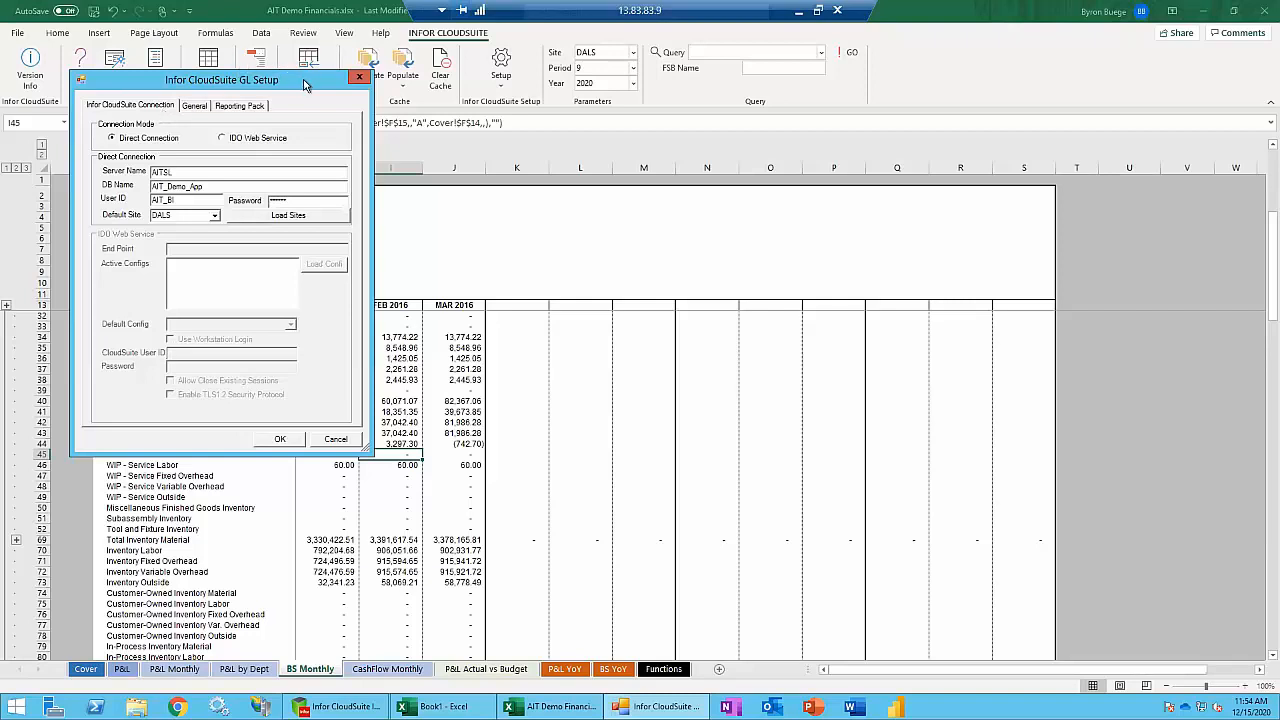
Close the GL setup without changes and inspect February's Customer-Owned Inventory Fixed Overhead formula on the balance sheet.
click(359, 78)
click(385, 203)
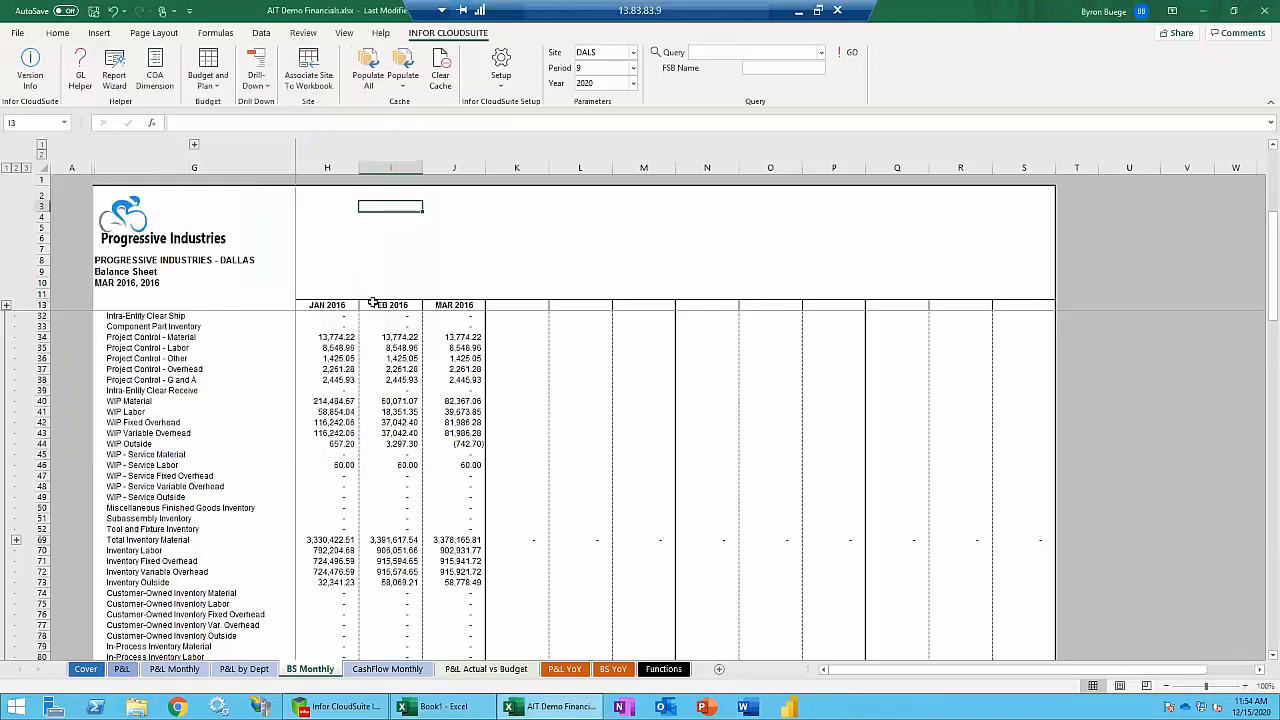
click(394, 611)
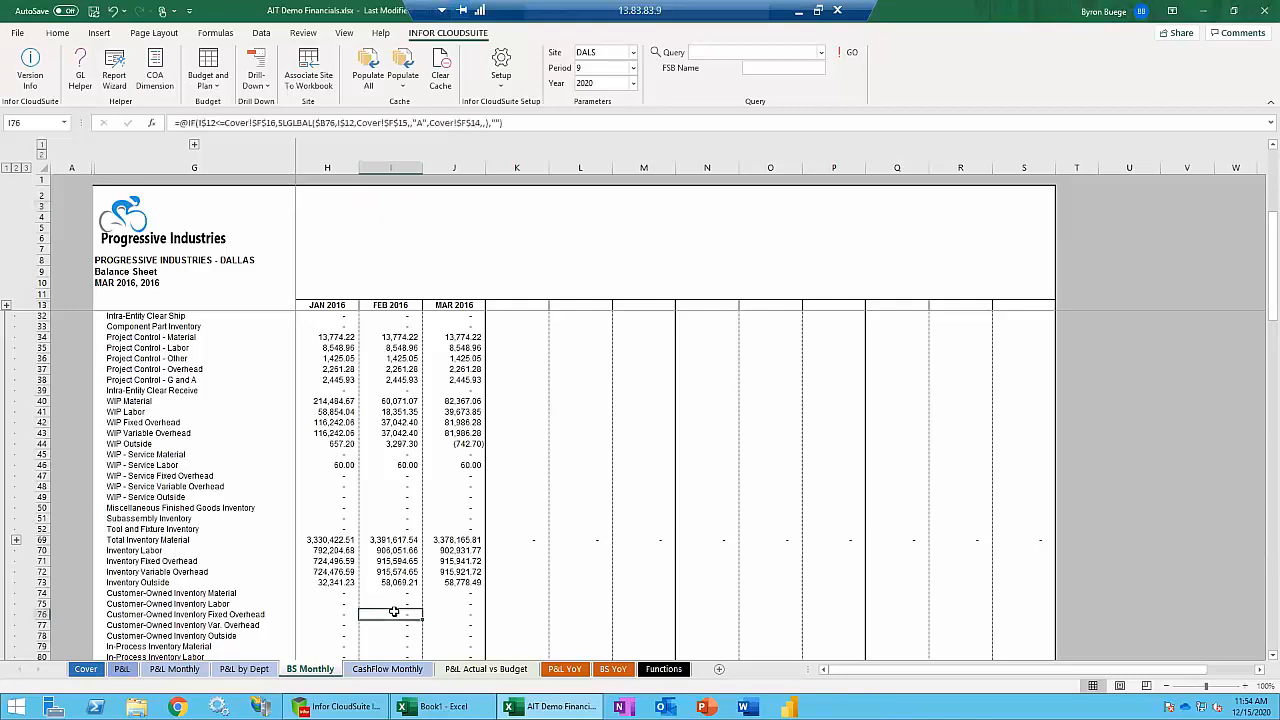
View the CashFlow Monthly report, return to BS Monthly and inspect February's Project Control - Material formula among the assets.
click(383, 669)
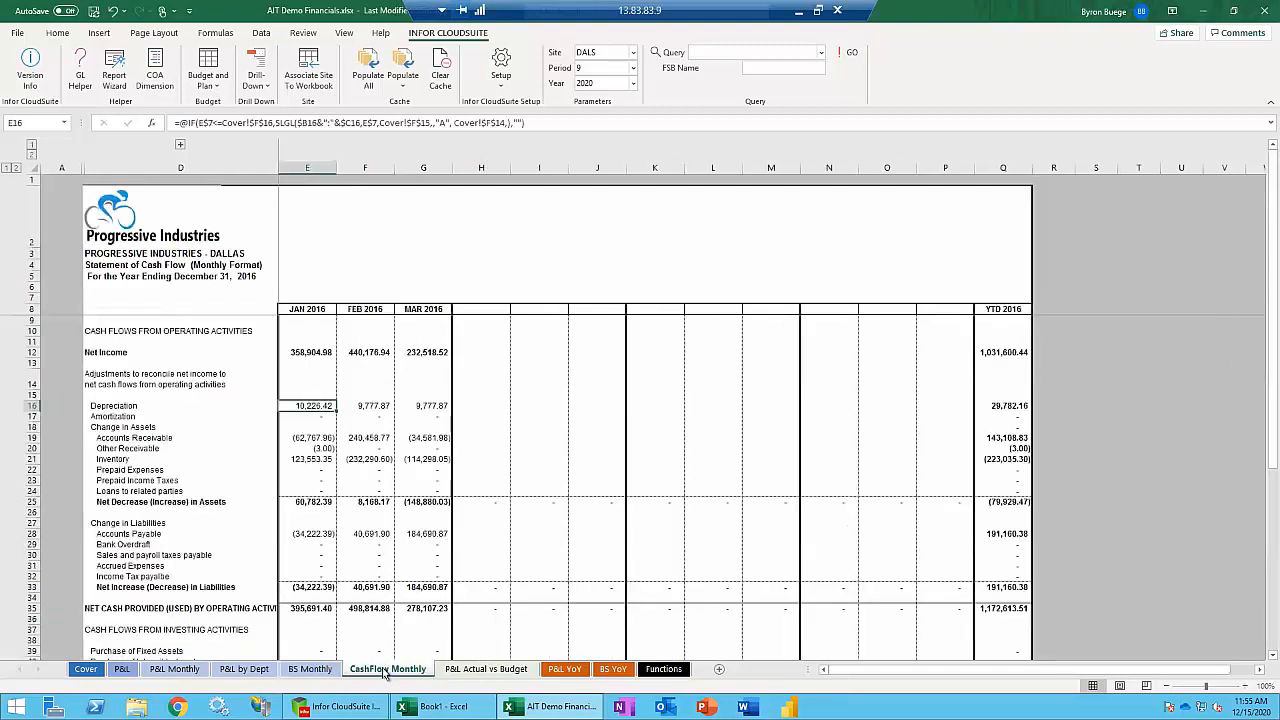
click(310, 669)
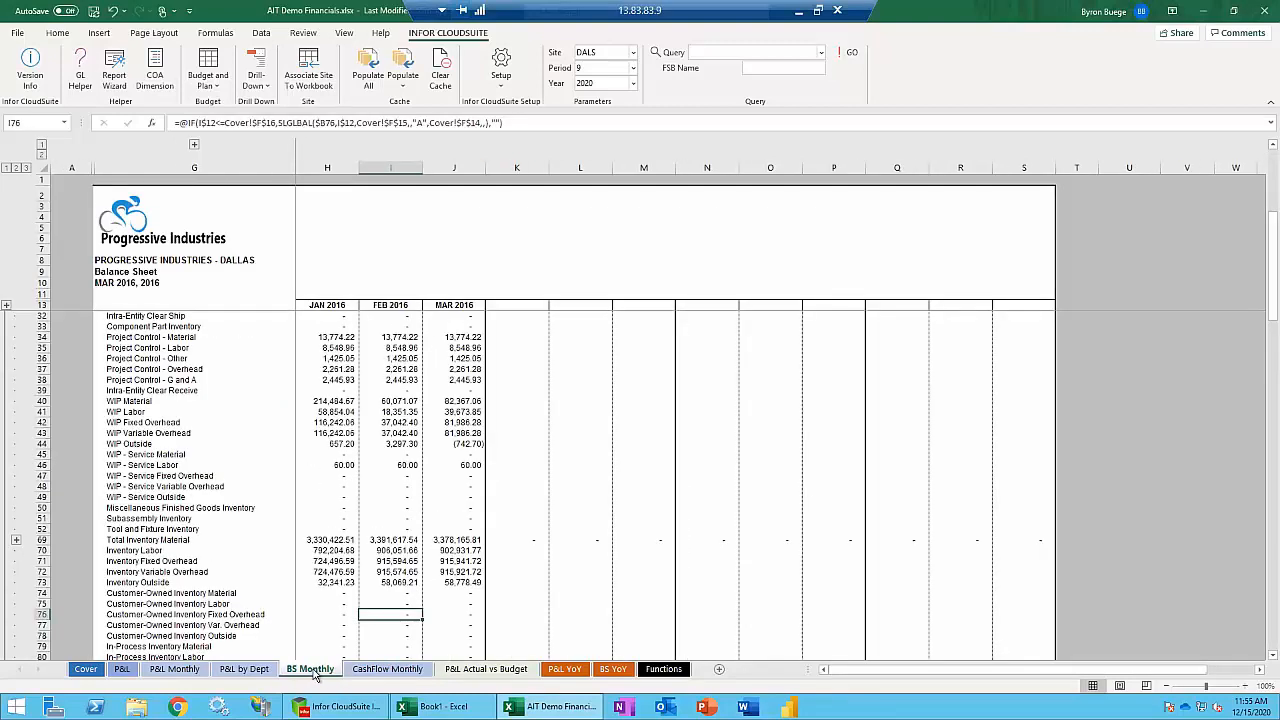
scroll(273, 589, up, 6)
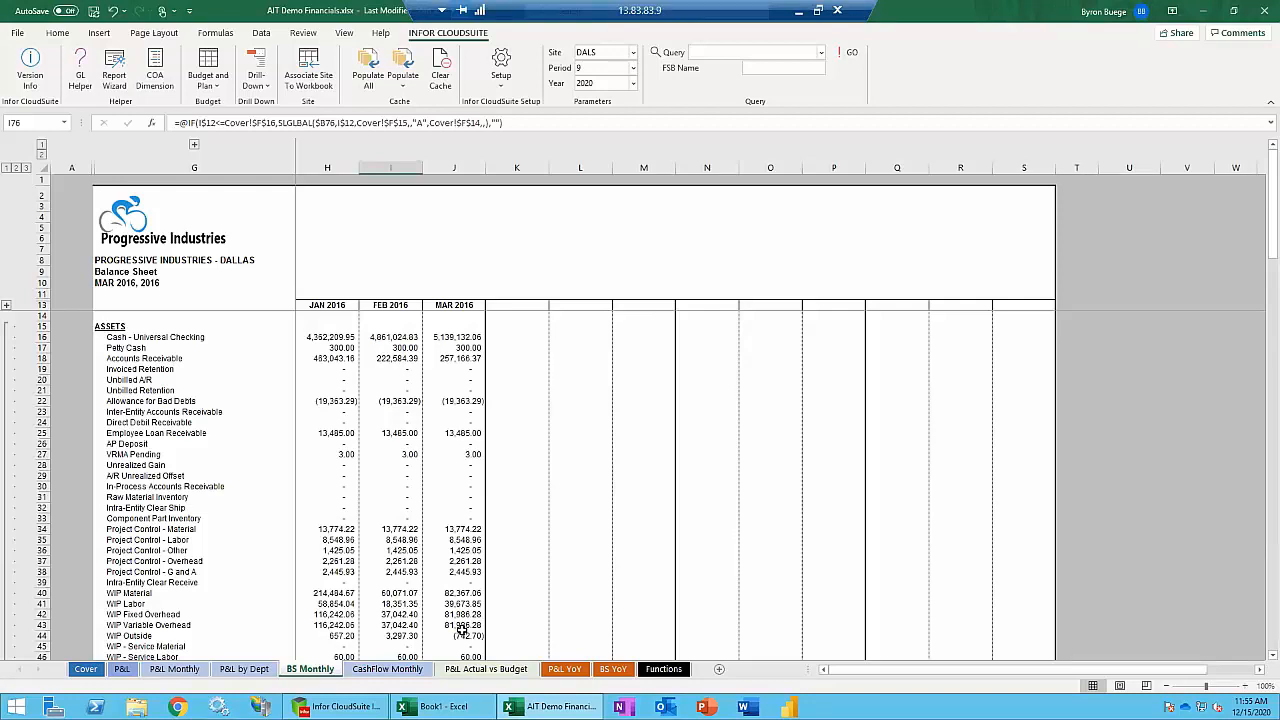
click(405, 527)
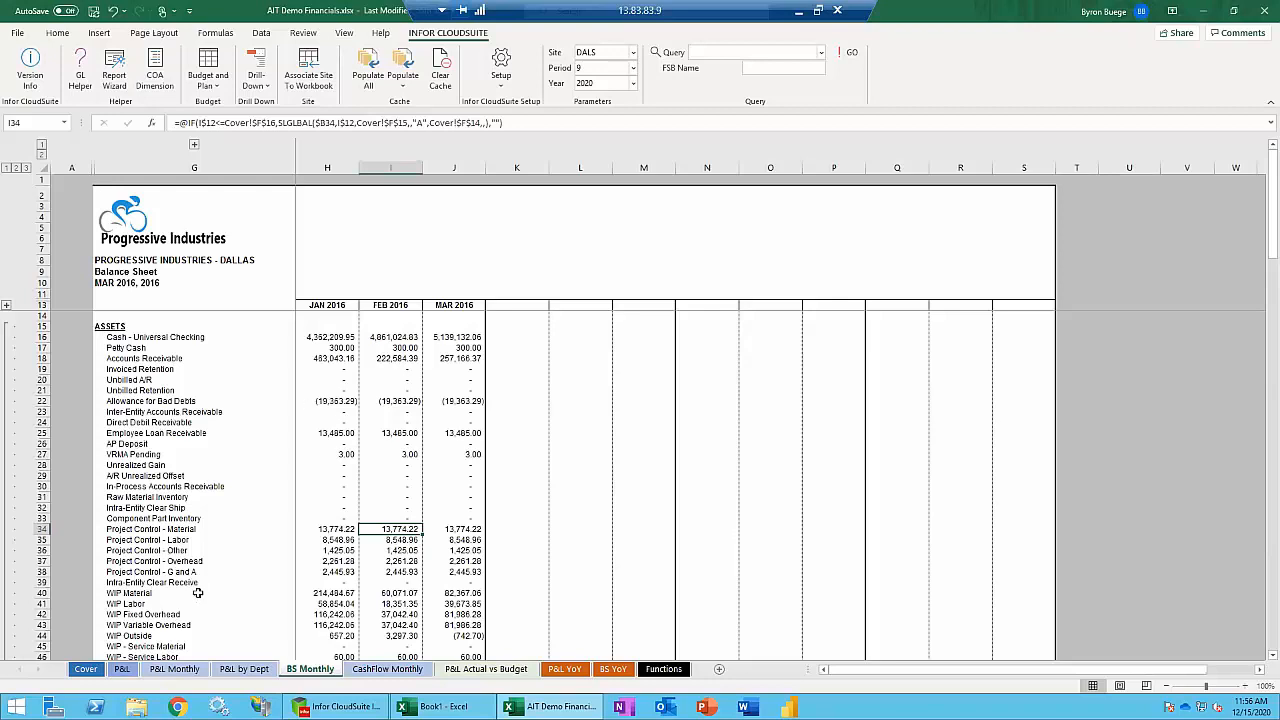
On the P&L by Dept sheet, examine the department columns and Dept. 100's code cell above its heading.
click(218, 668)
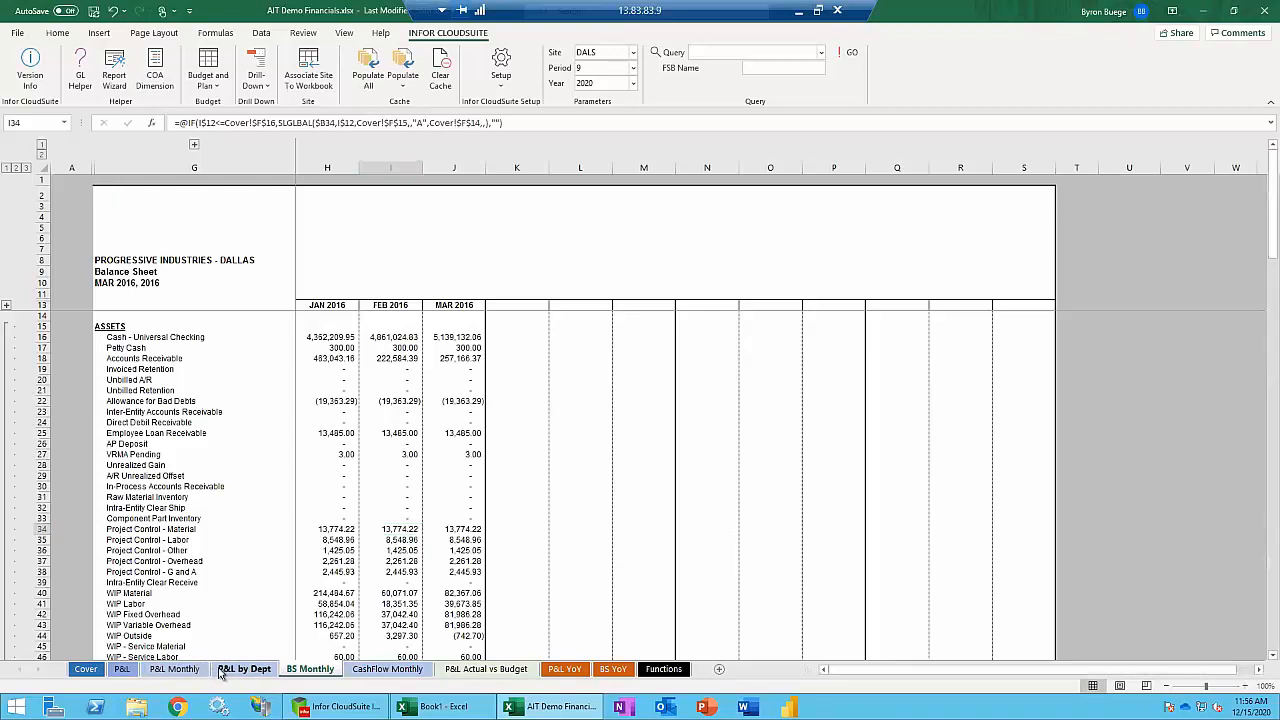
click(215, 607)
scroll(215, 607, up, 19)
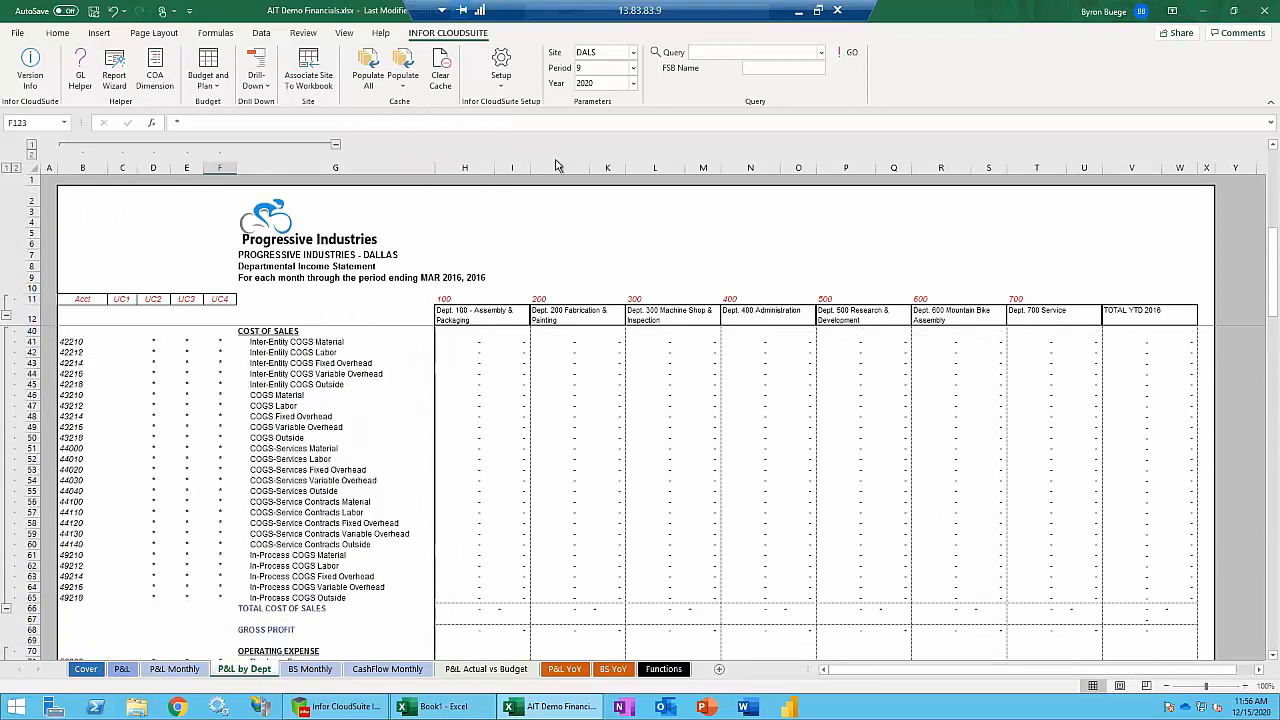
drag(560, 167, 655, 167)
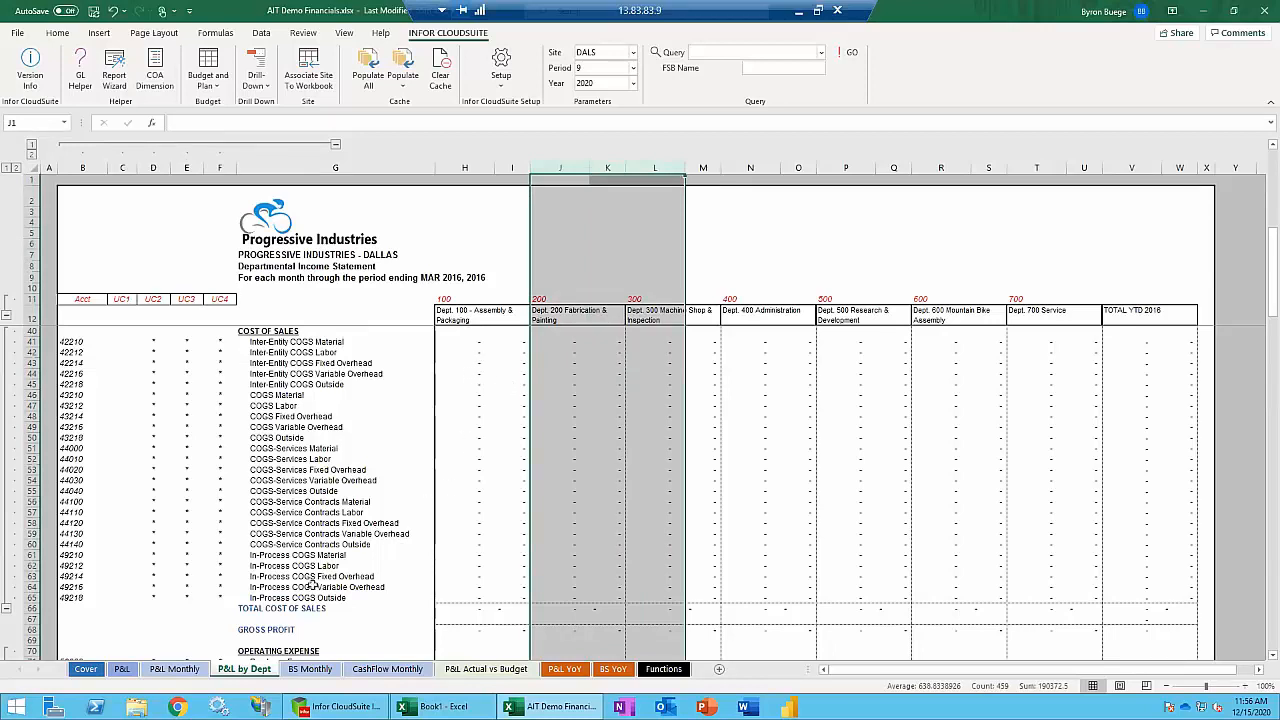
click(452, 300)
Review the departmental cost of sales and operating expense rows, checking the Miscellaneous Expense - Projects and Miscellaneous Expense description formulas.
scroll(297, 565, down, 7)
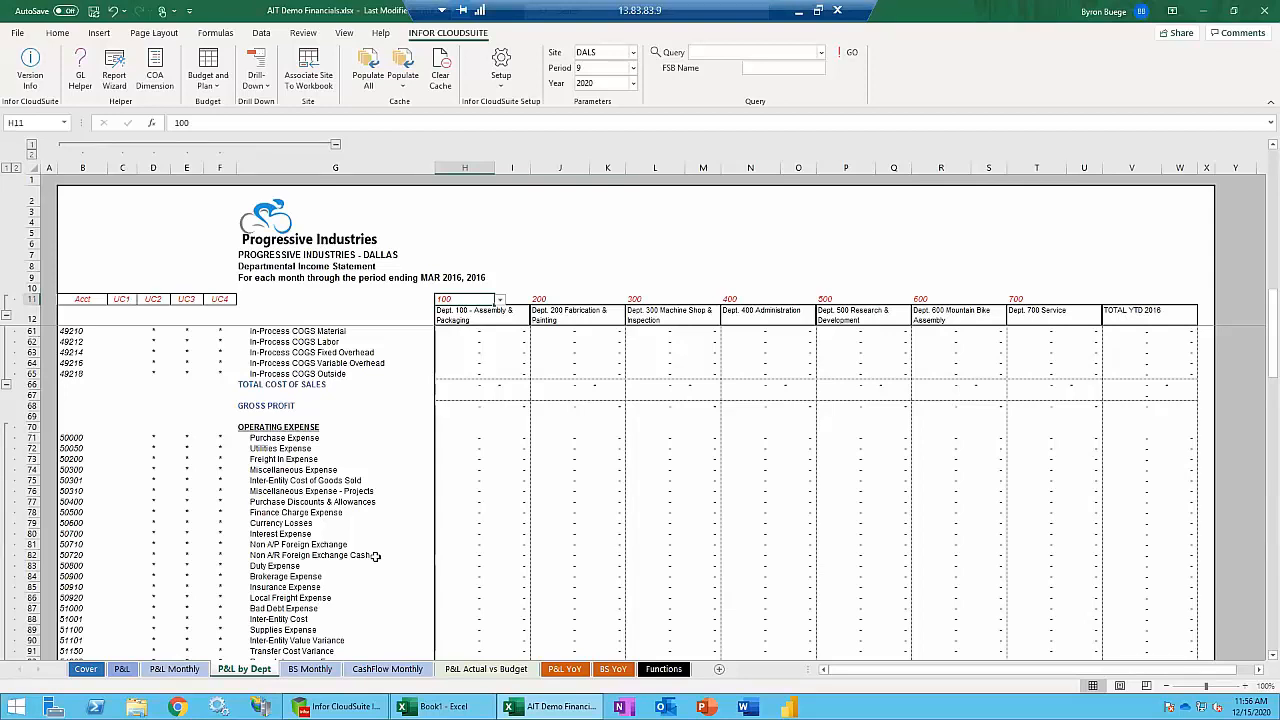
click(340, 490)
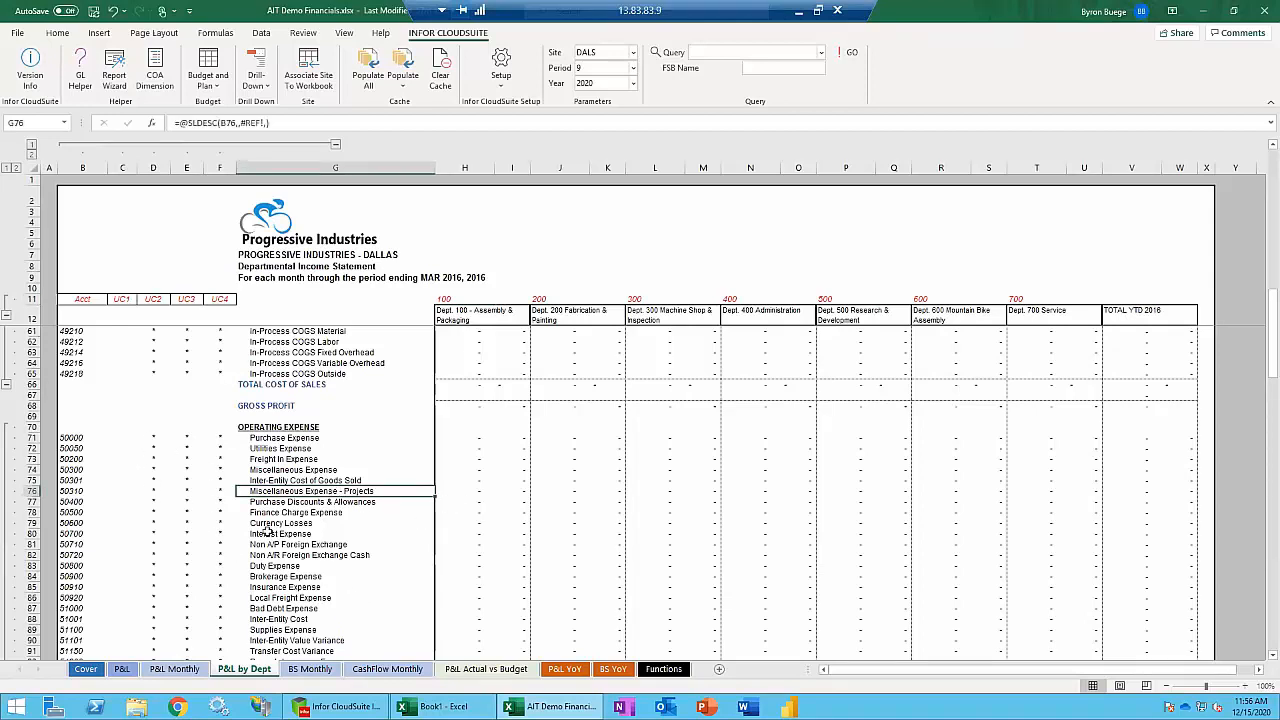
scroll(356, 592, down, 3)
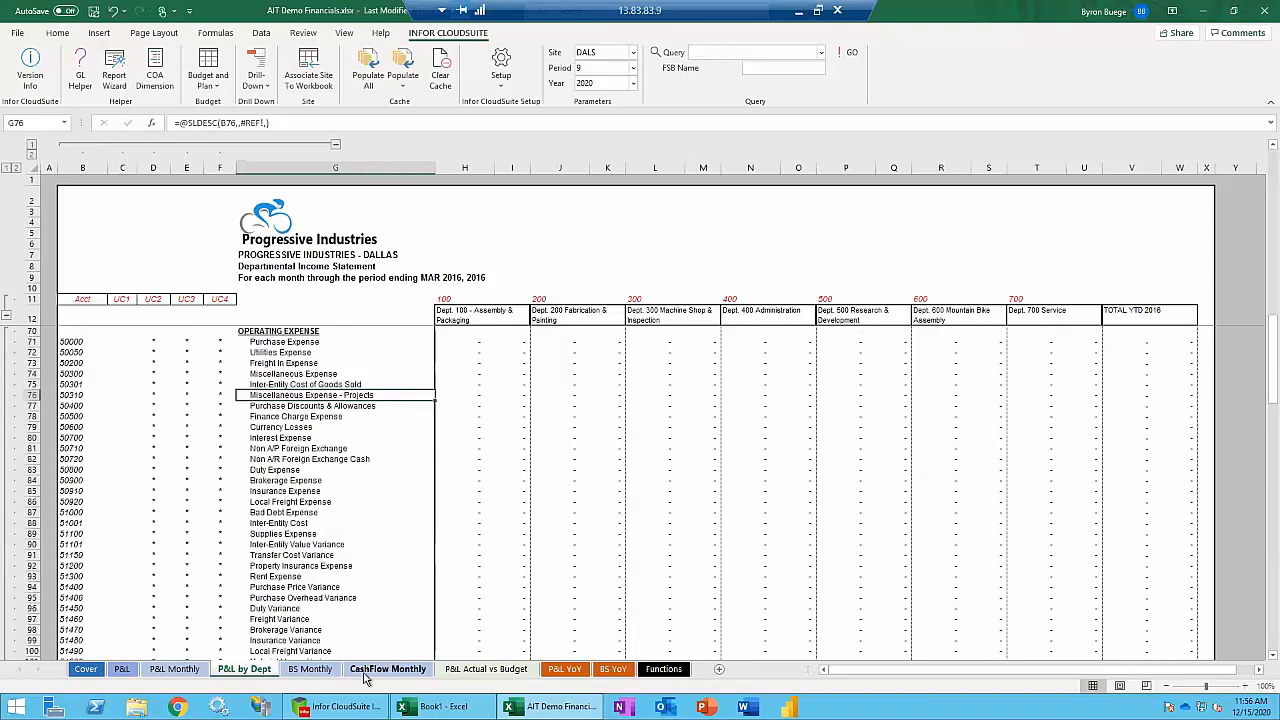
scroll(272, 590, up, 8)
scroll(272, 588, up, 4)
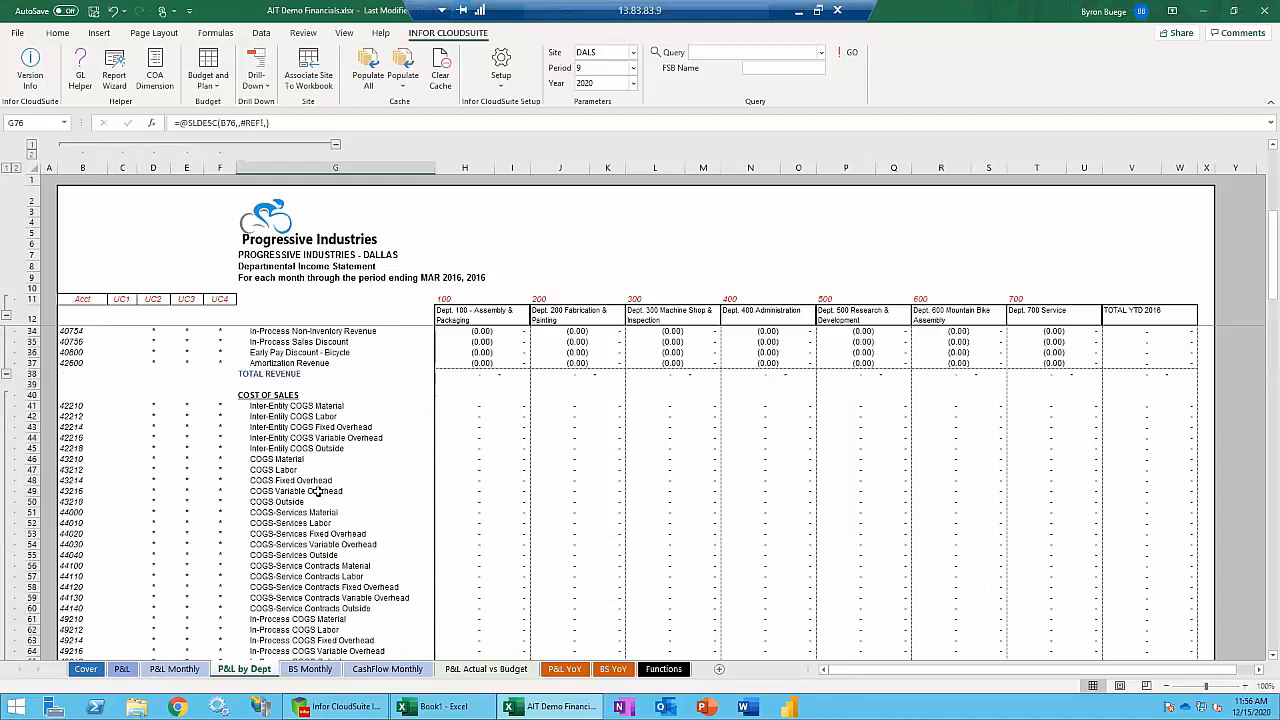
scroll(316, 491, down, 10)
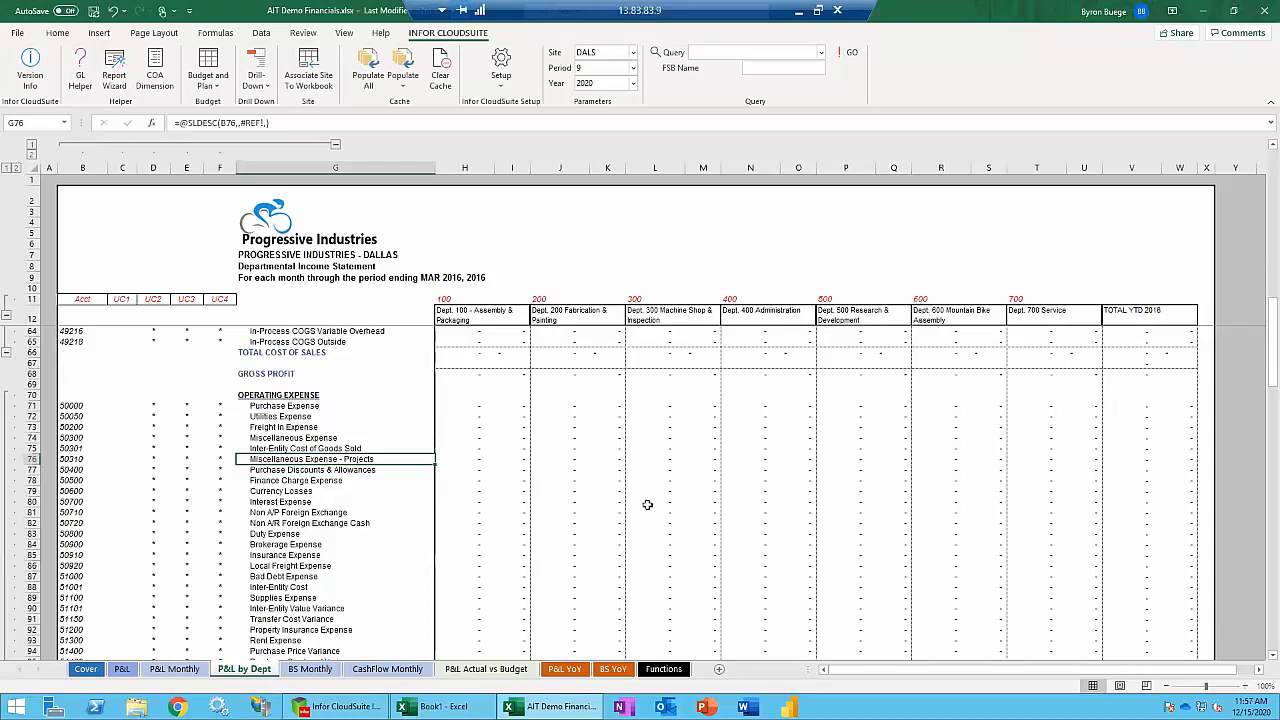
click(286, 437)
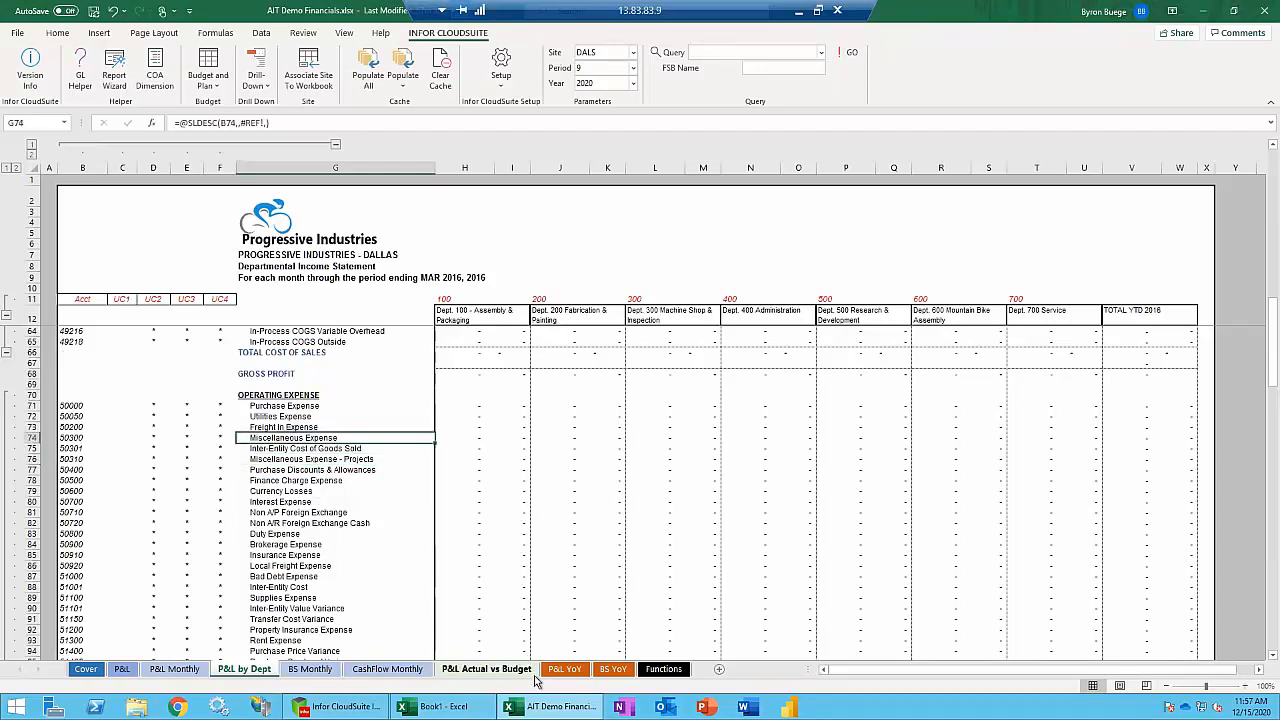
View the P&L Actual vs Budget report, followed by the P&L YoY and BS YoY comparison reports.
click(497, 669)
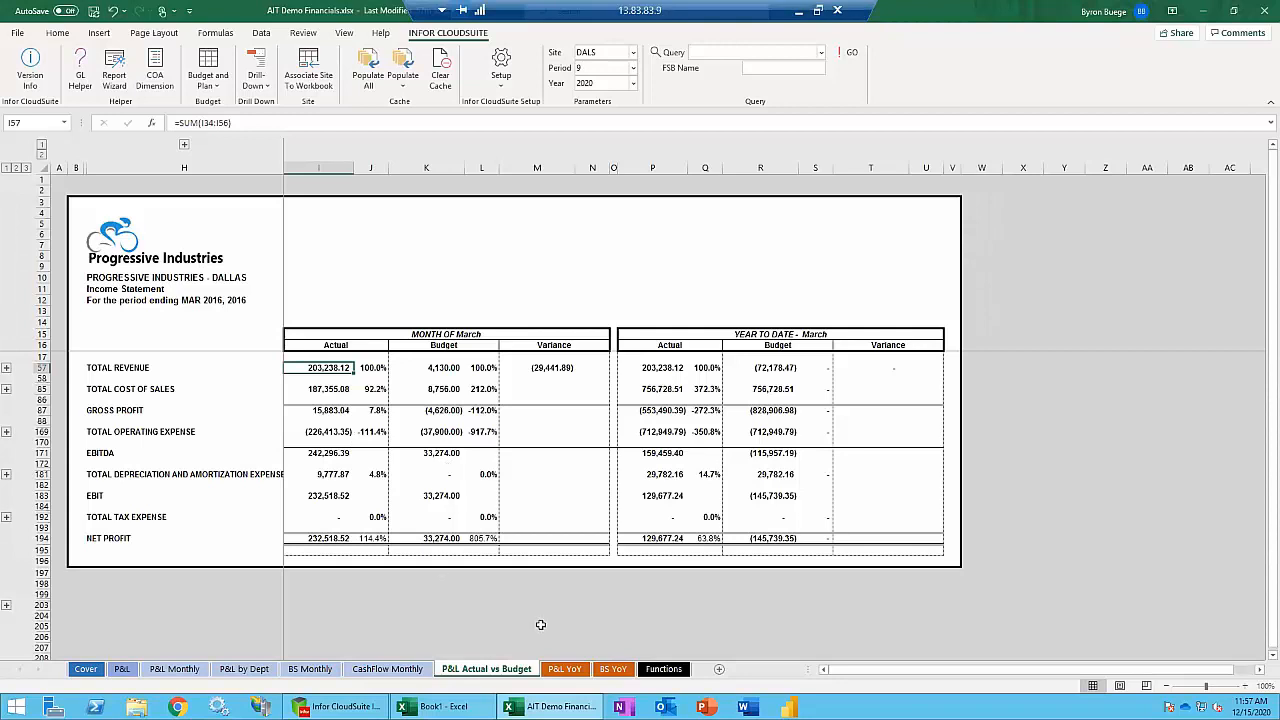
click(530, 278)
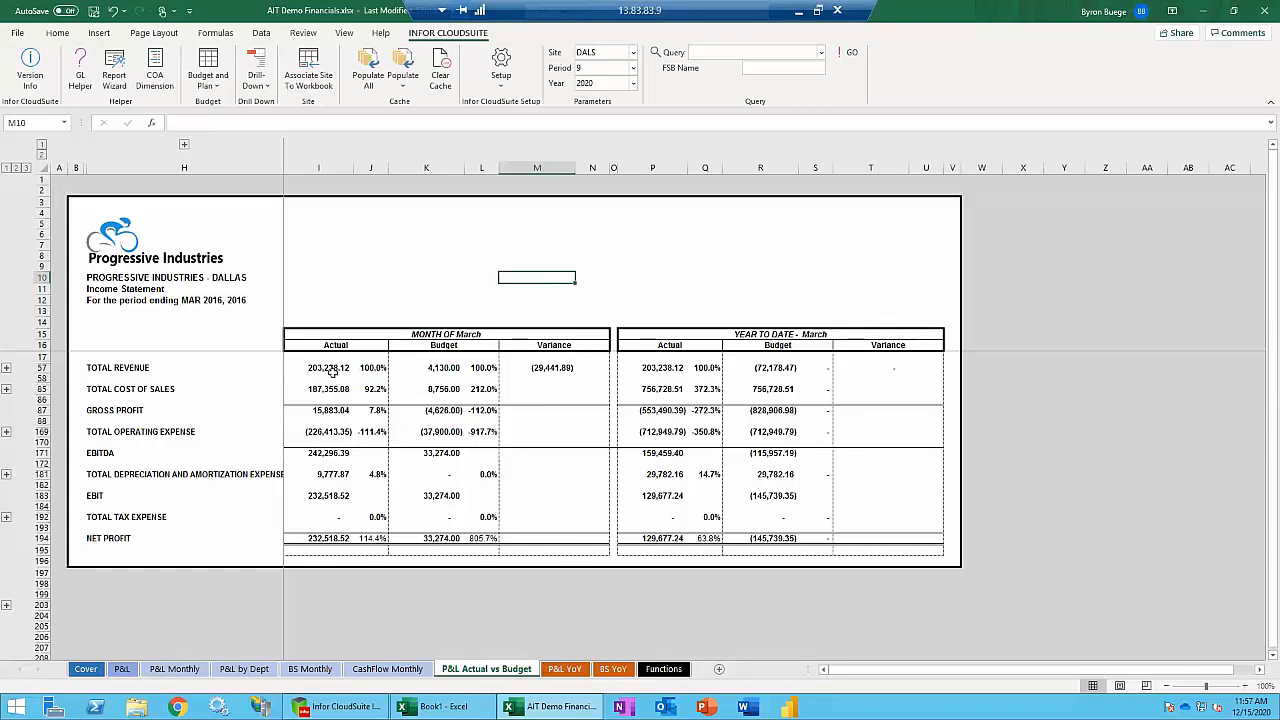
scroll(476, 497, down, 1)
scroll(476, 497, up, 1)
click(564, 672)
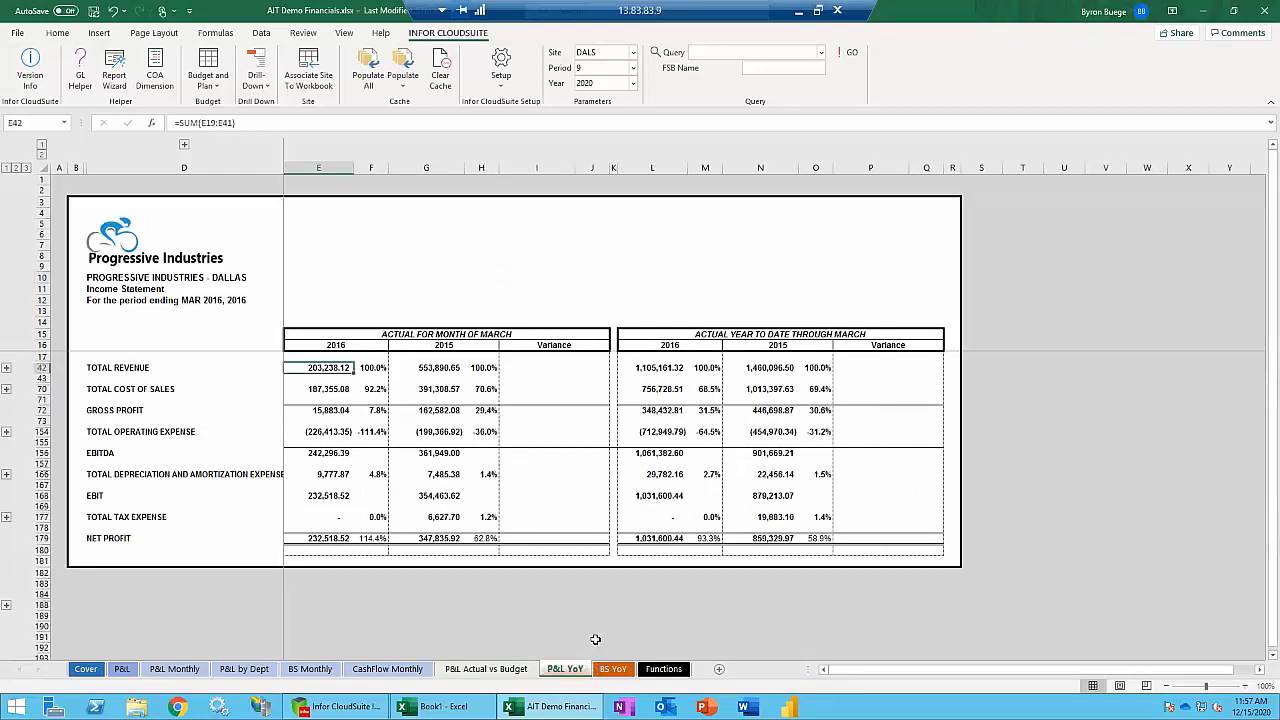
click(615, 670)
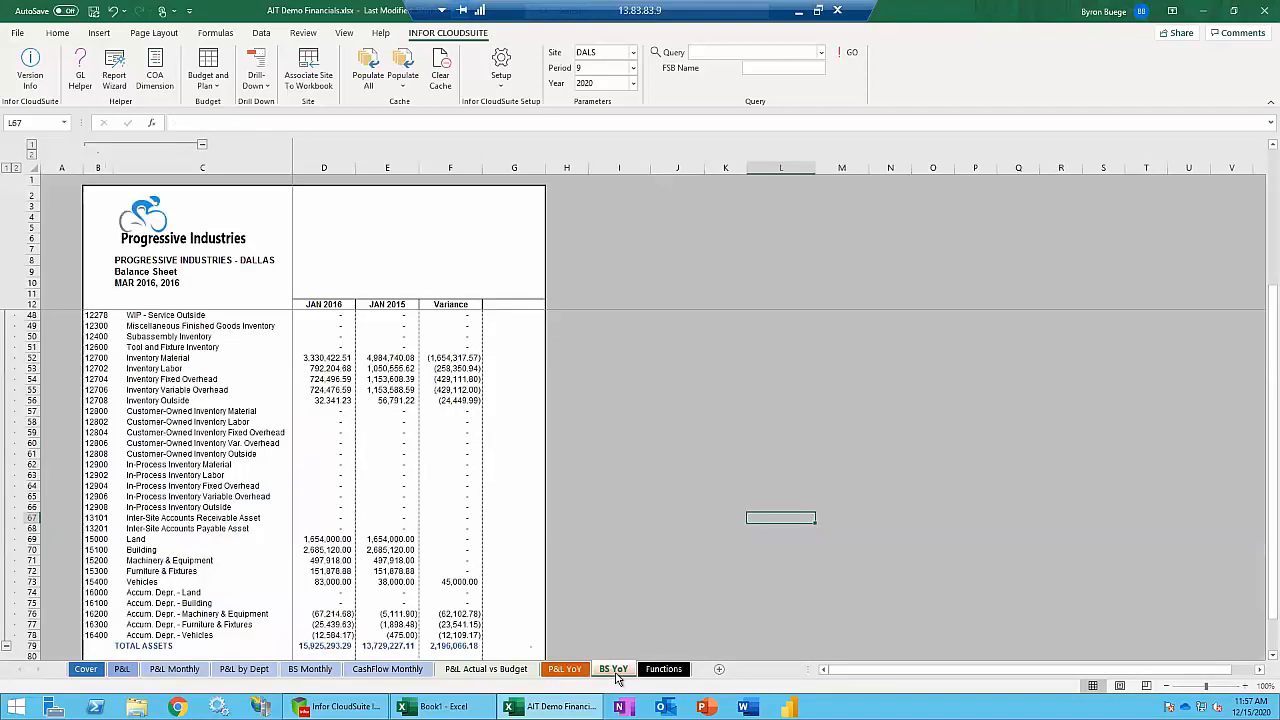
On the Functions sheet, view the SLGLBAL syntax and its legend of required and optional arguments.
click(652, 674)
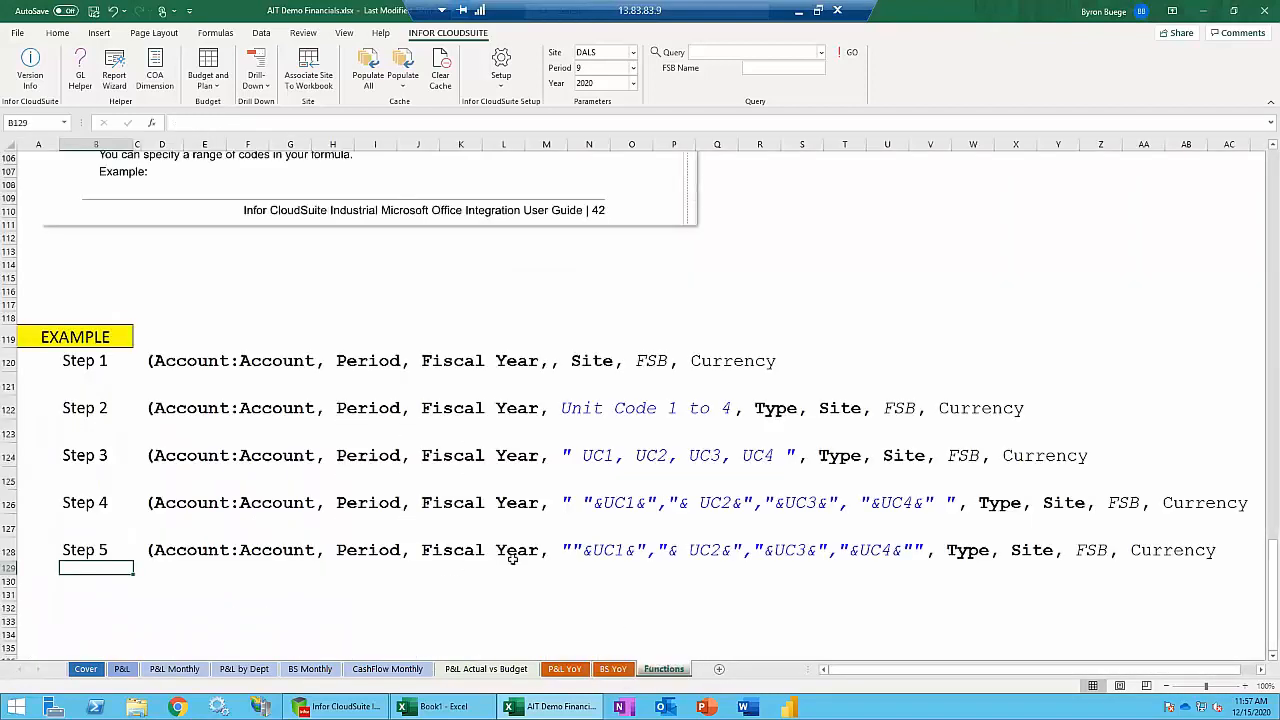
scroll(512, 560, up, 11)
scroll(512, 563, up, 9)
scroll(396, 540, up, 11)
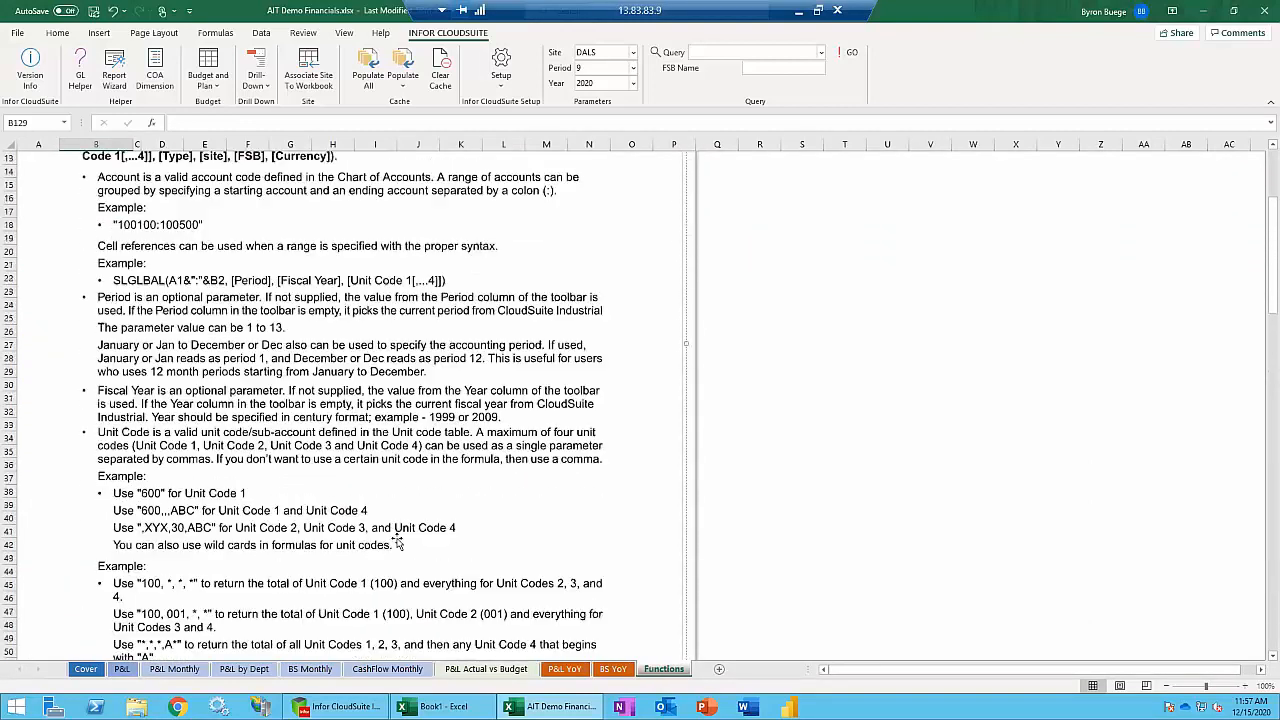
scroll(397, 541, up, 1)
scroll(396, 541, up, 3)
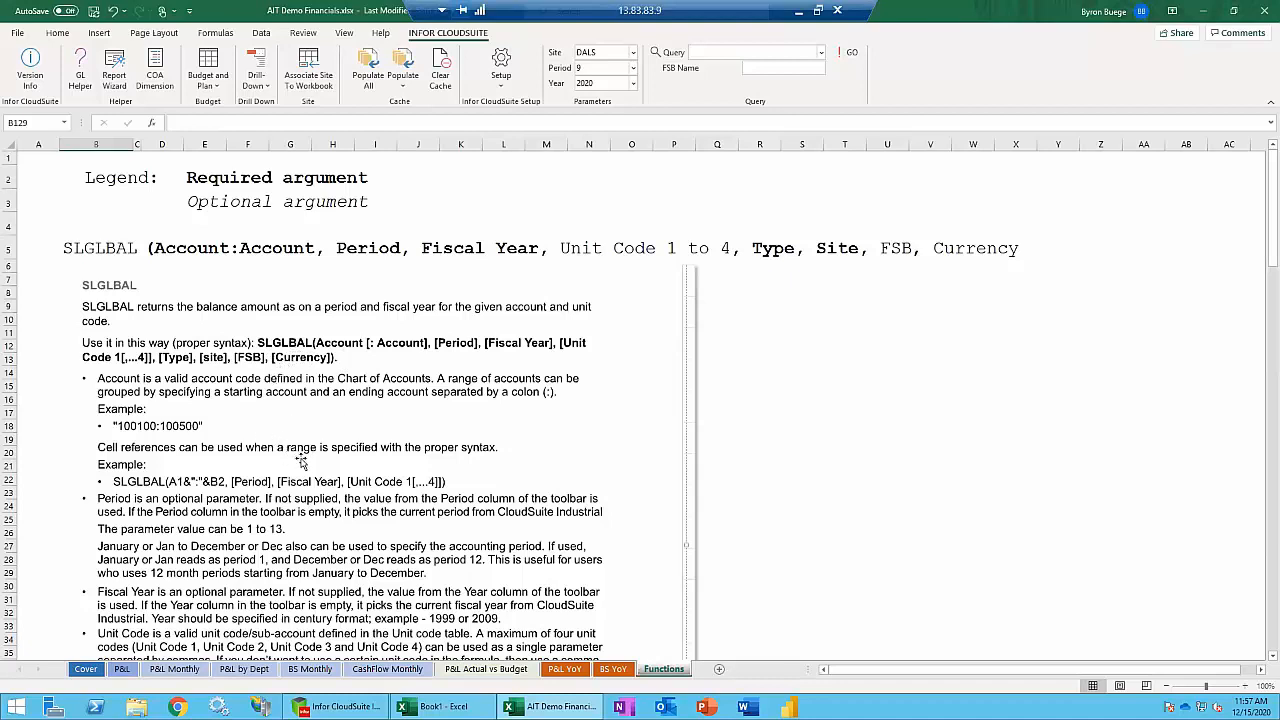
Read the SLGLBAL guidance on accounts, period, fiscal year and unit code wildcards, down to the five-step example.
scroll(305, 469, down, 1)
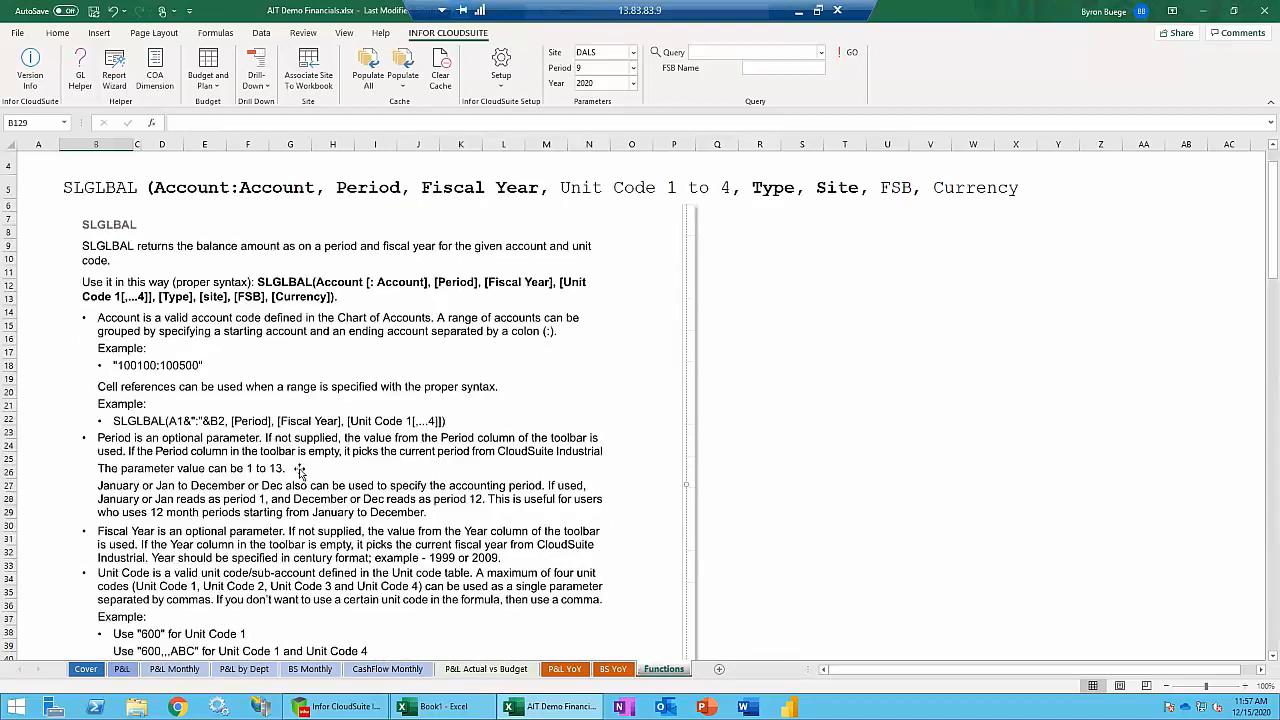
scroll(303, 470, down, 1)
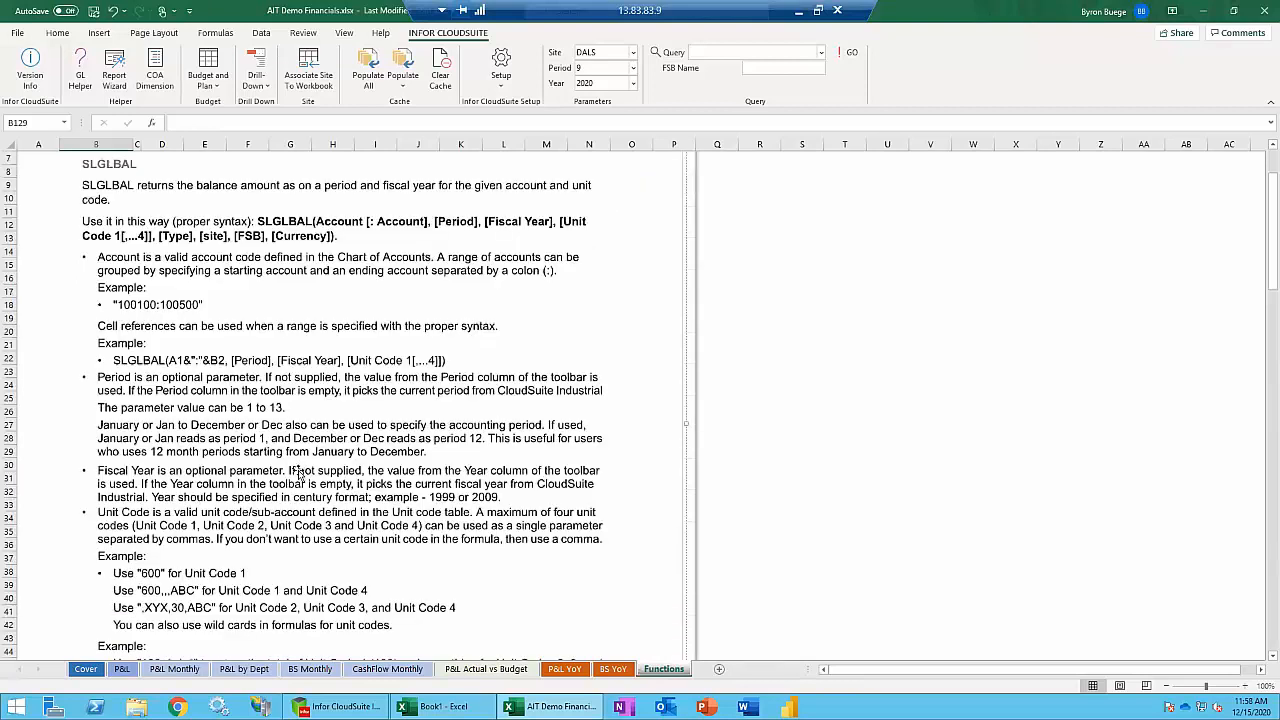
scroll(301, 470, down, 2)
scroll(299, 472, down, 2)
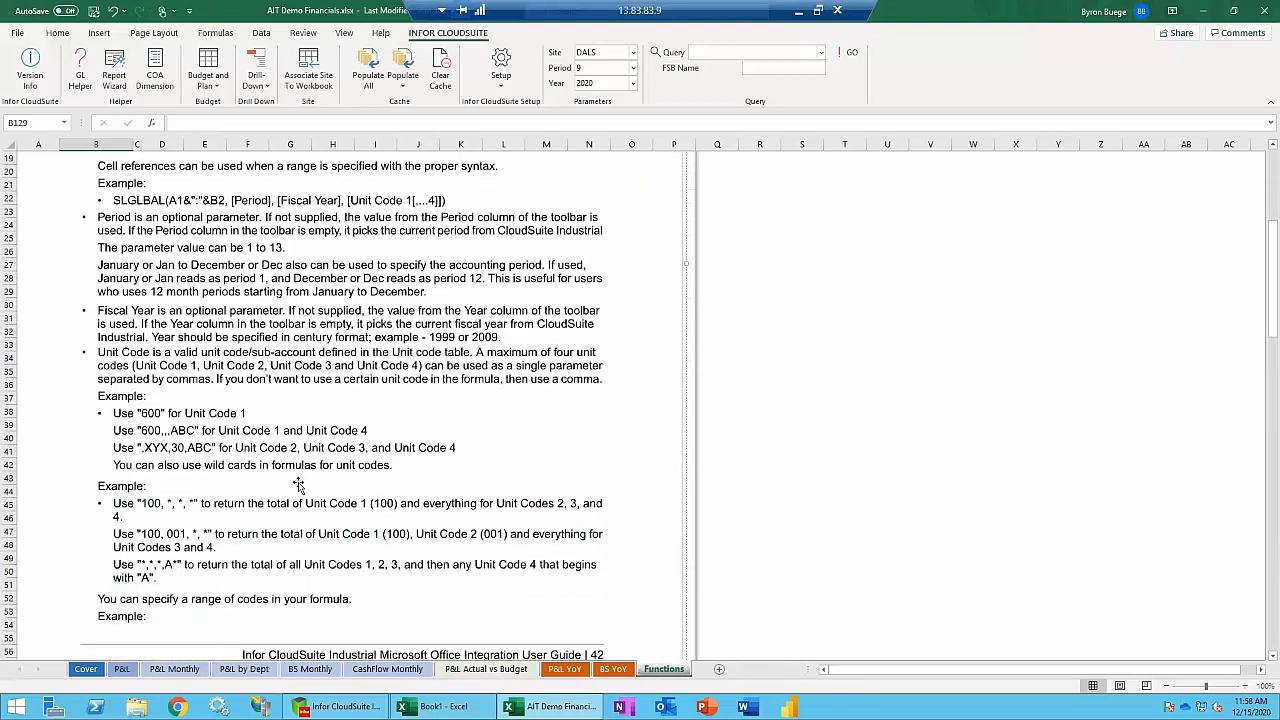
scroll(251, 516, down, 1)
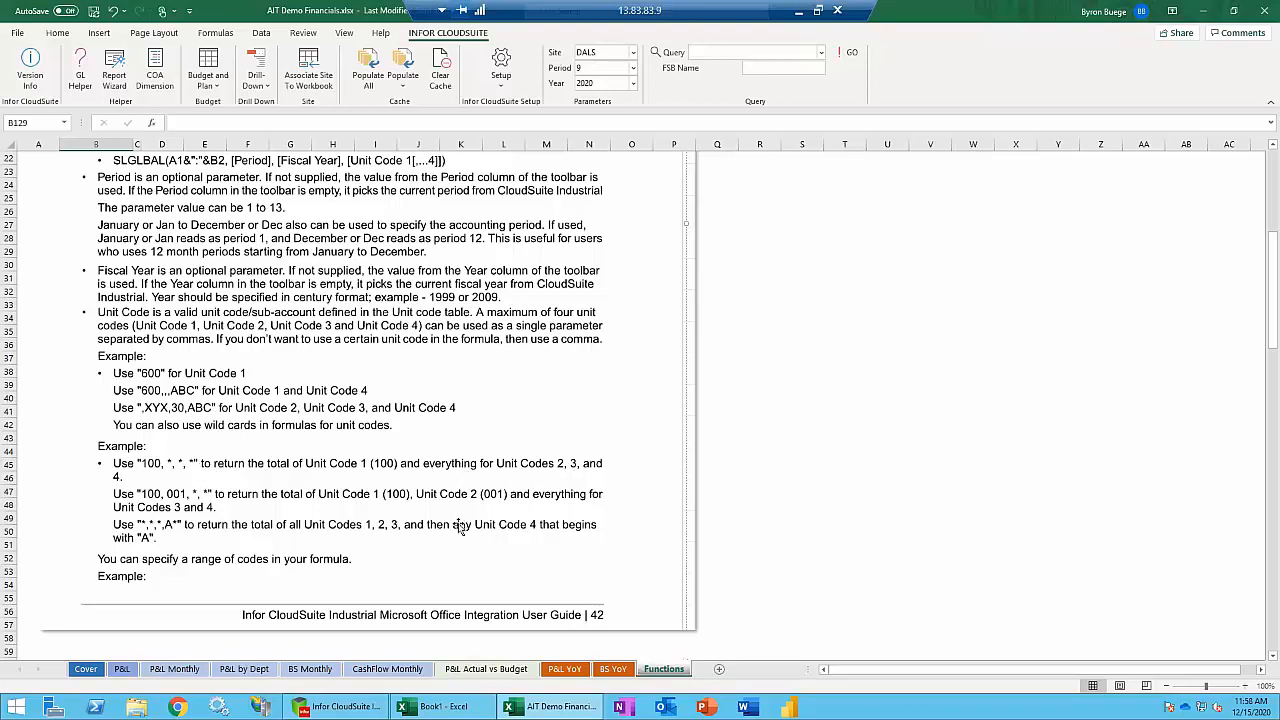
scroll(458, 527, down, 4)
scroll(458, 527, down, 6)
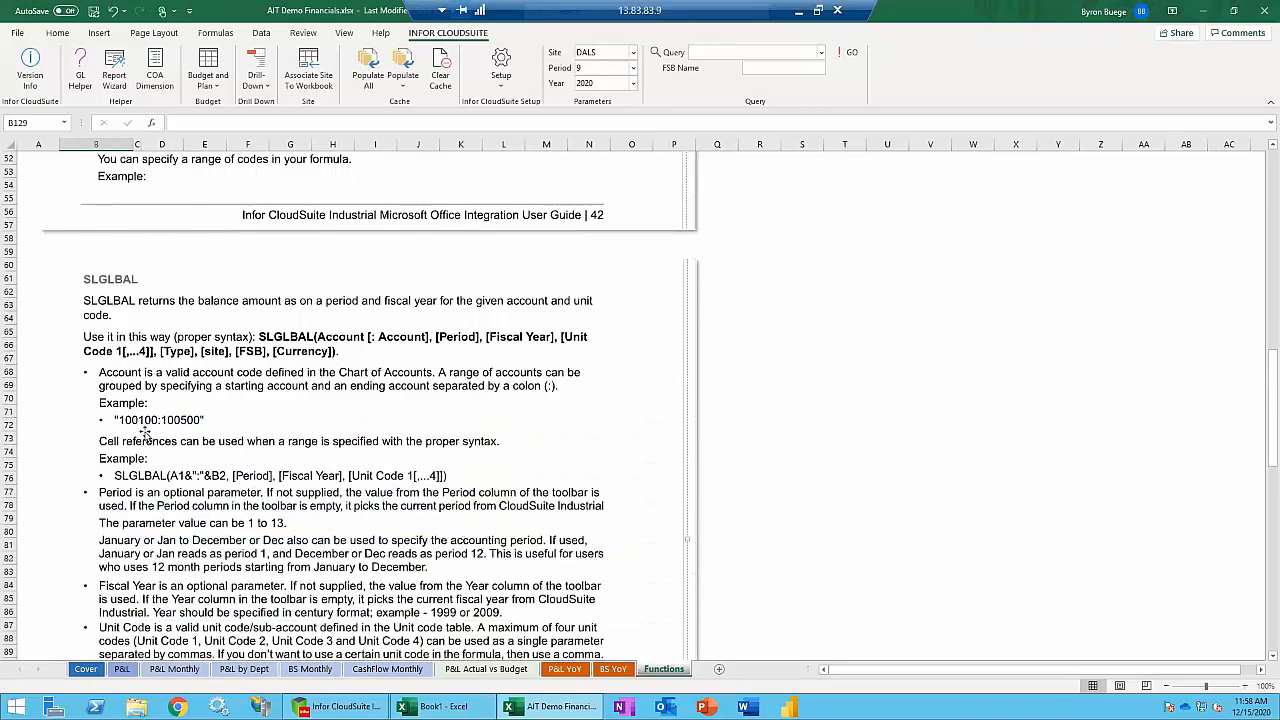
scroll(231, 440, down, 3)
scroll(230, 437, down, 8)
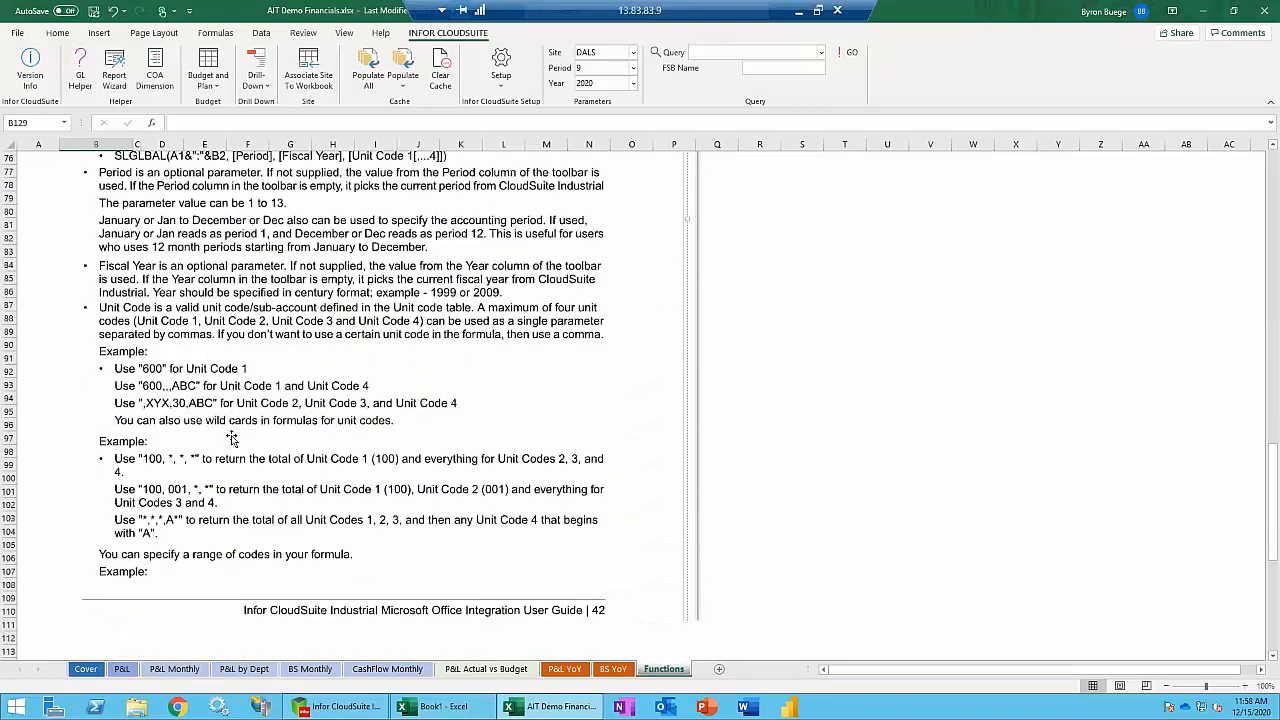
scroll(231, 437, down, 4)
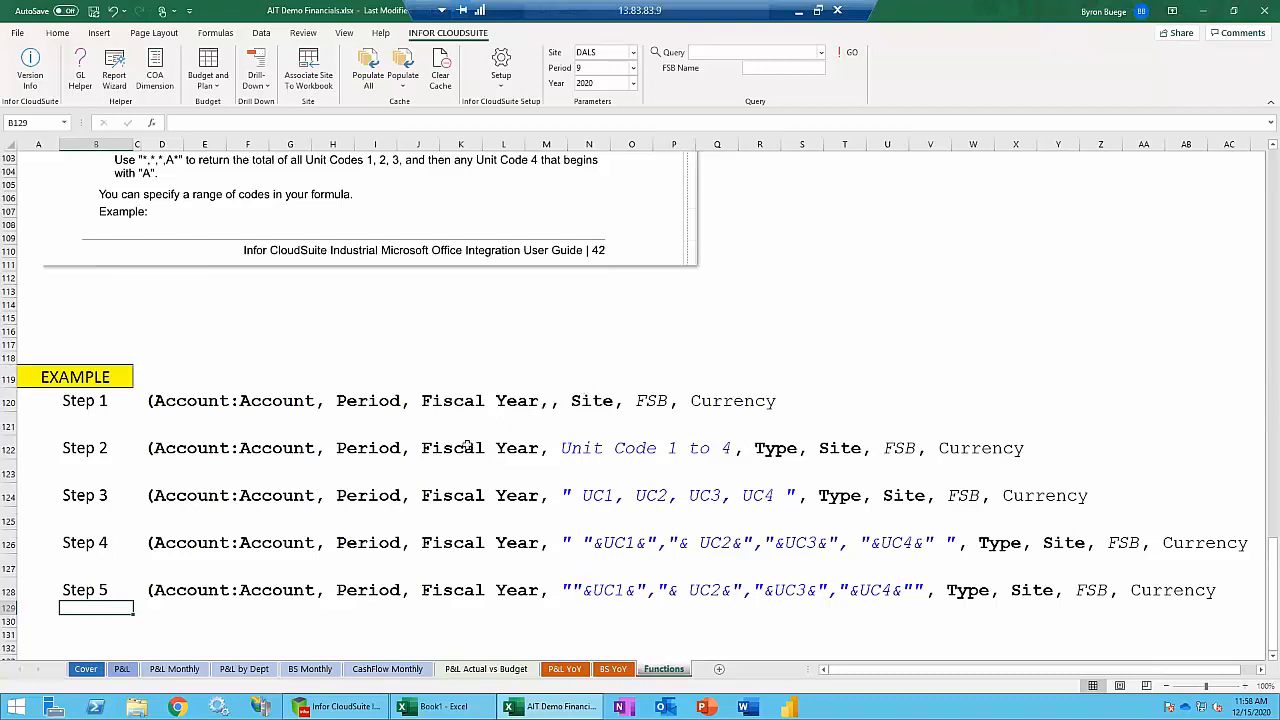
Examine Steps 1 through 4 of the SLGLBAL example, comparing how the unit code arguments are built up.
click(90, 400)
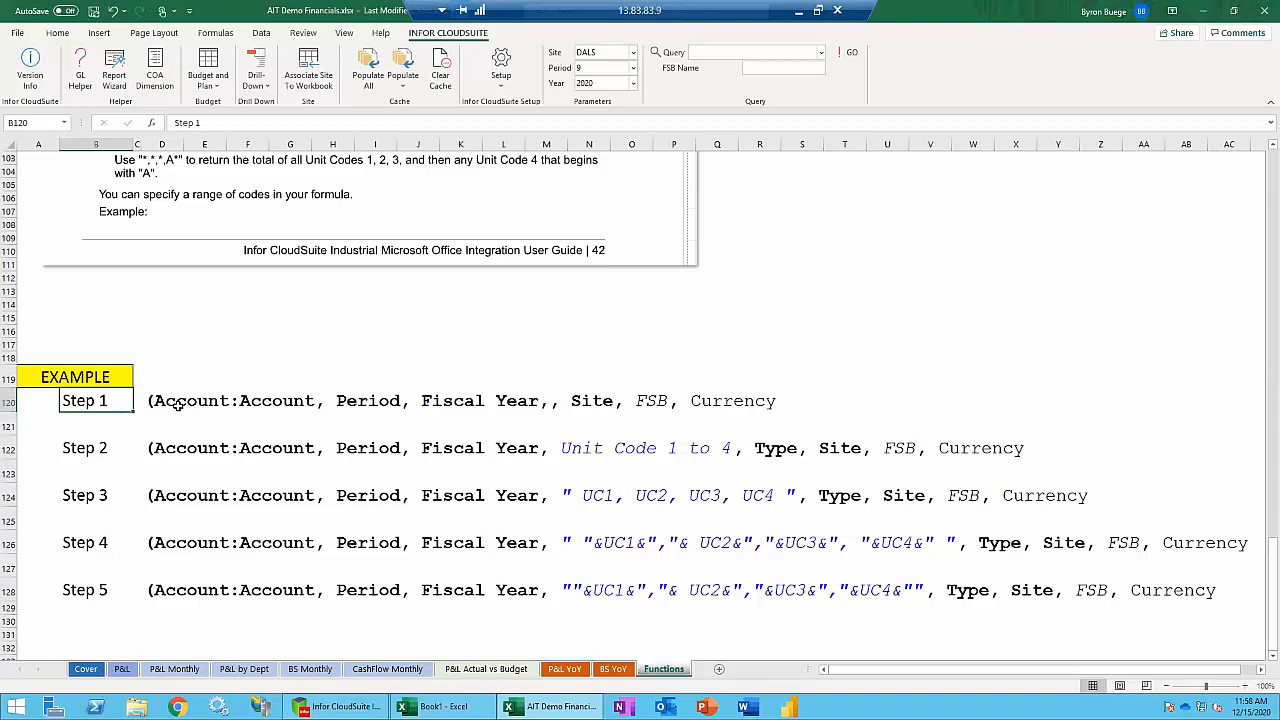
click(178, 404)
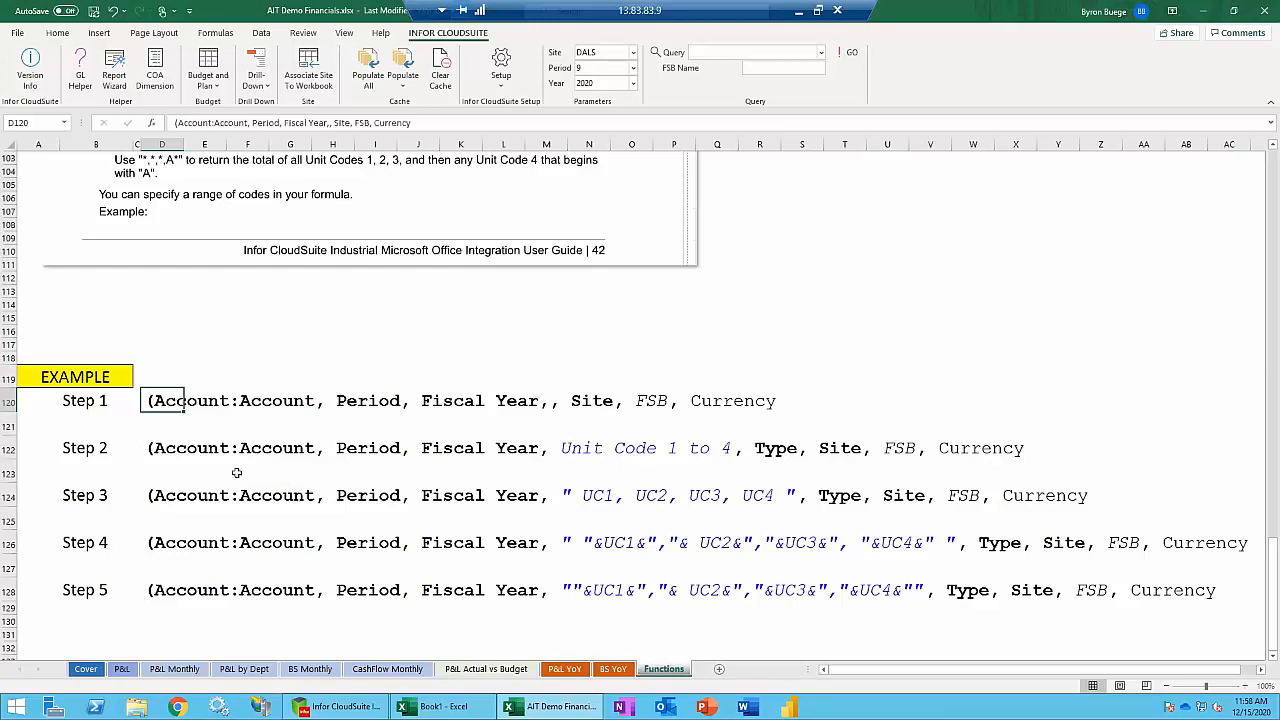
click(152, 449)
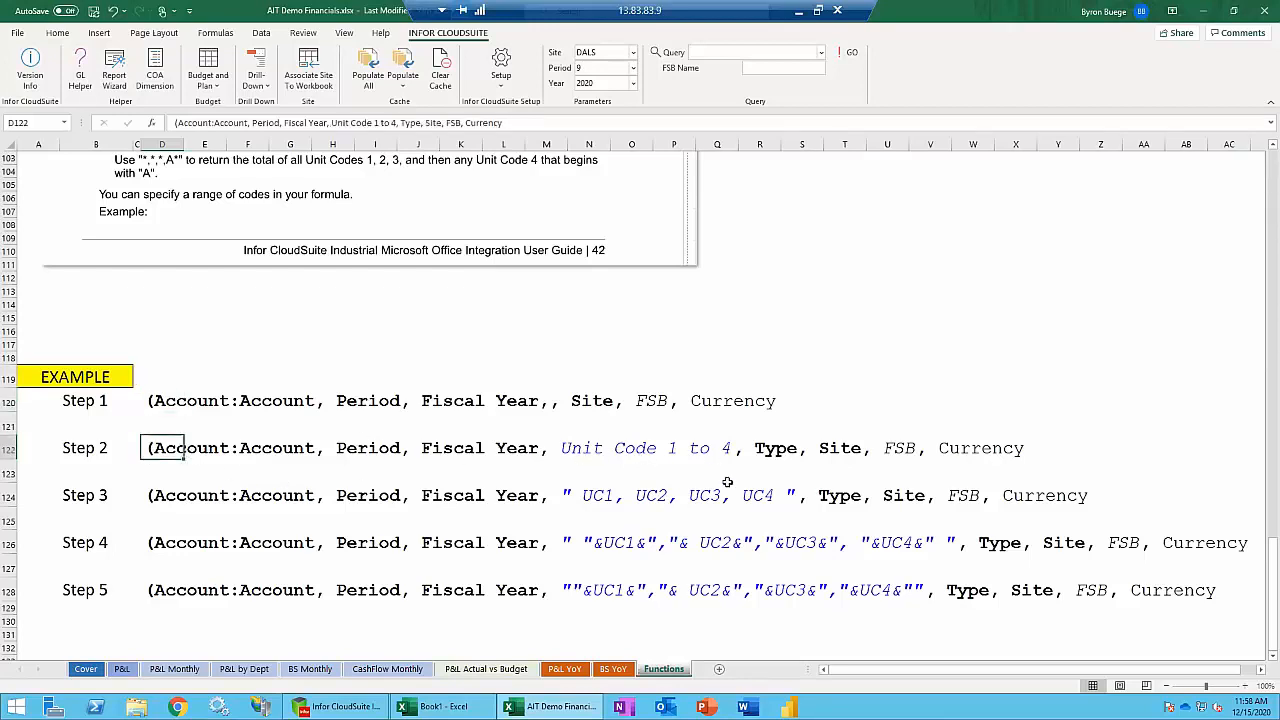
scroll(722, 462, down, 1)
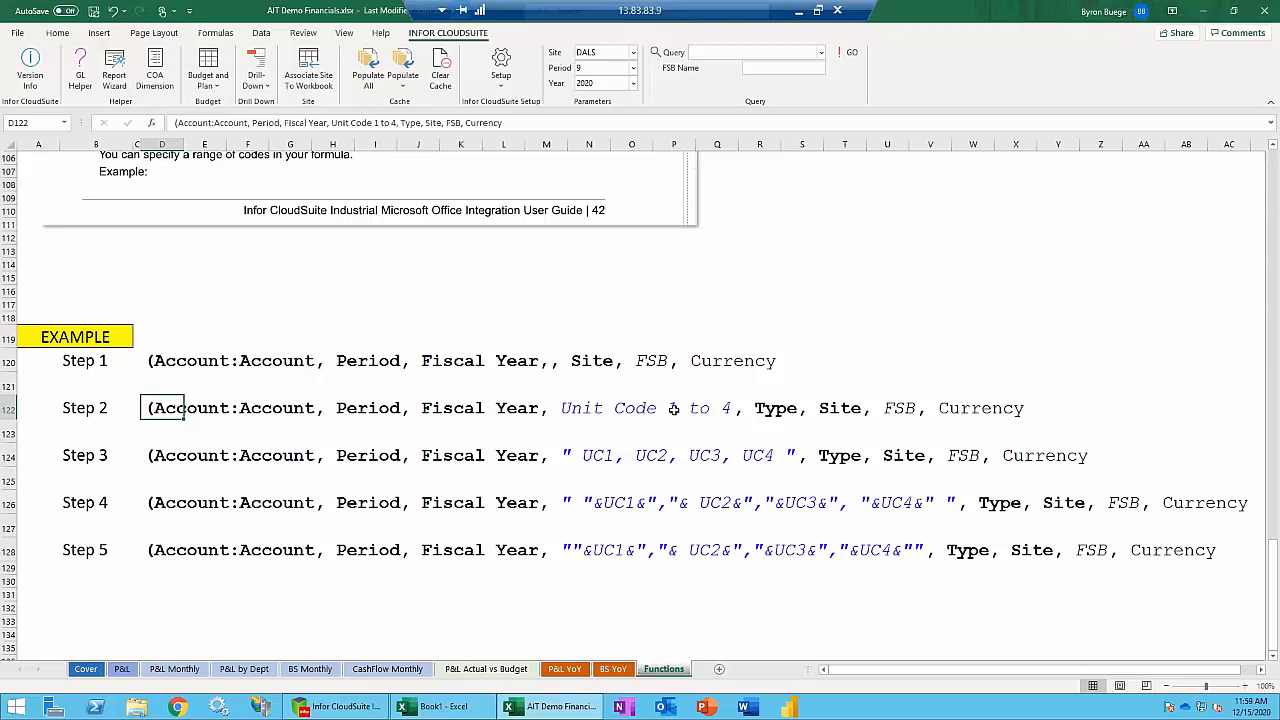
click(190, 457)
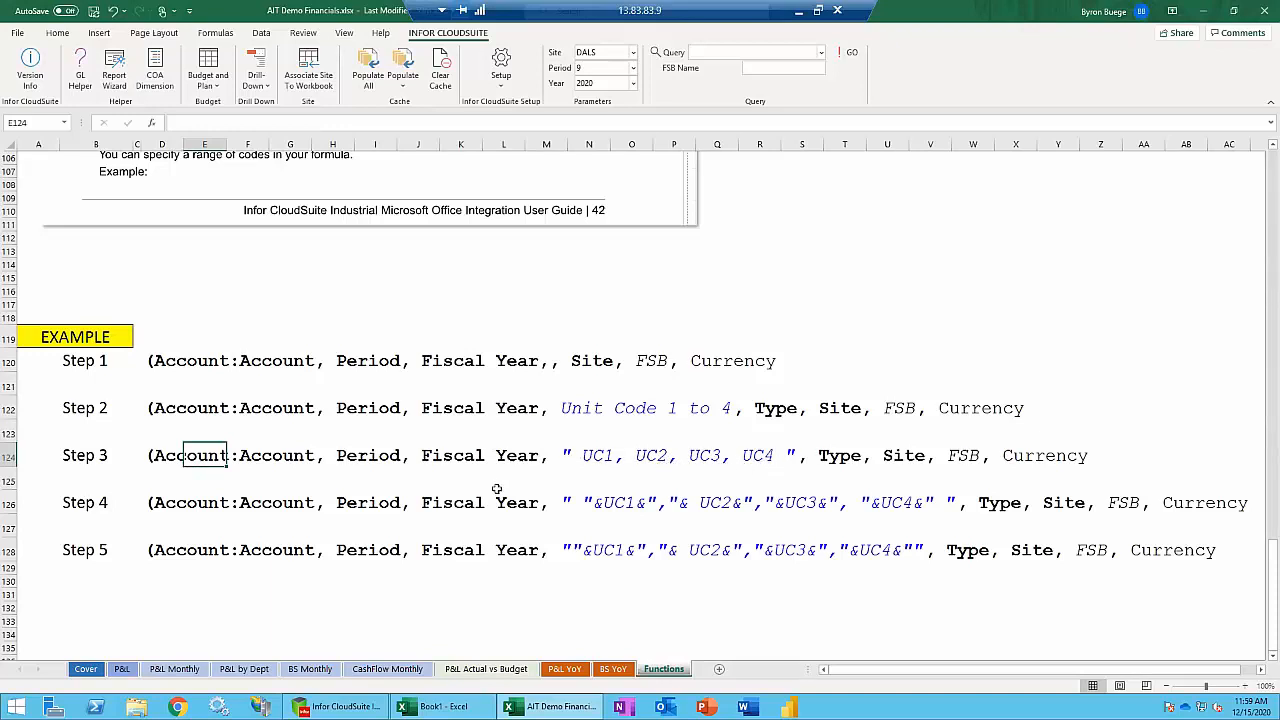
click(160, 504)
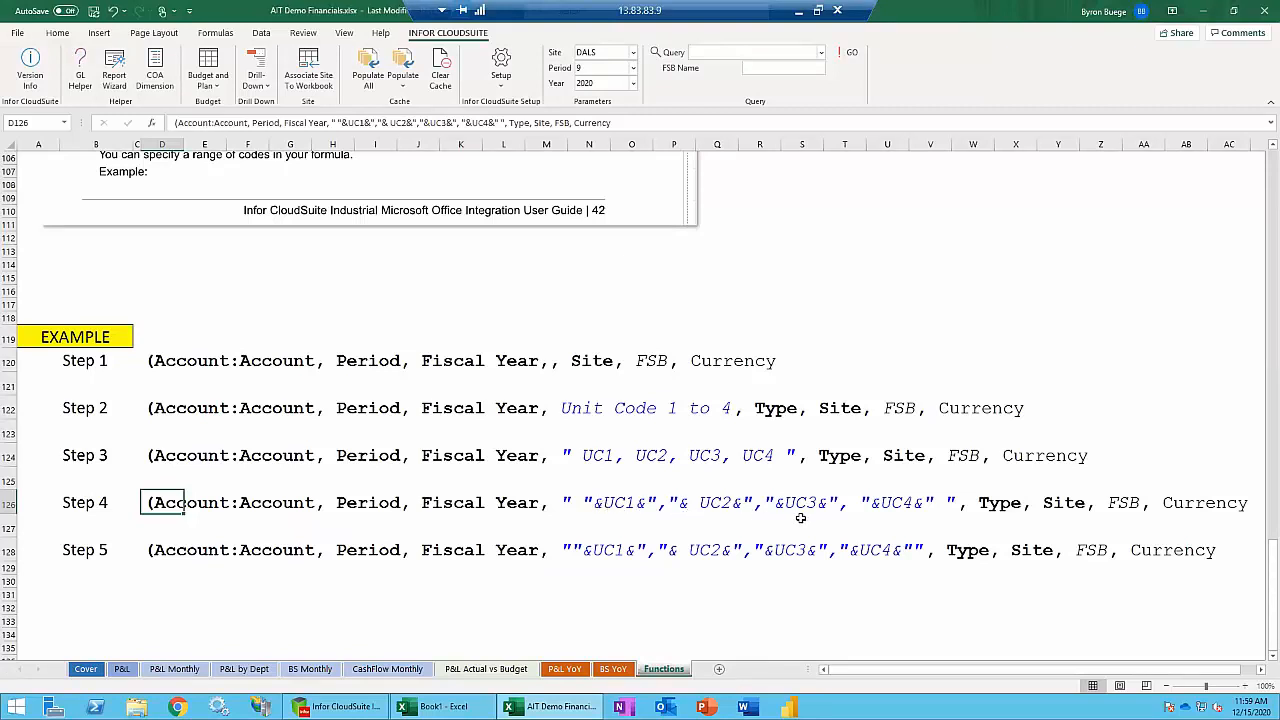
Examine the Step 5 syntax with its unit code arguments, comparing it with the Step 1 and Step 2 forms of the SLGLBAL example.
click(596, 551)
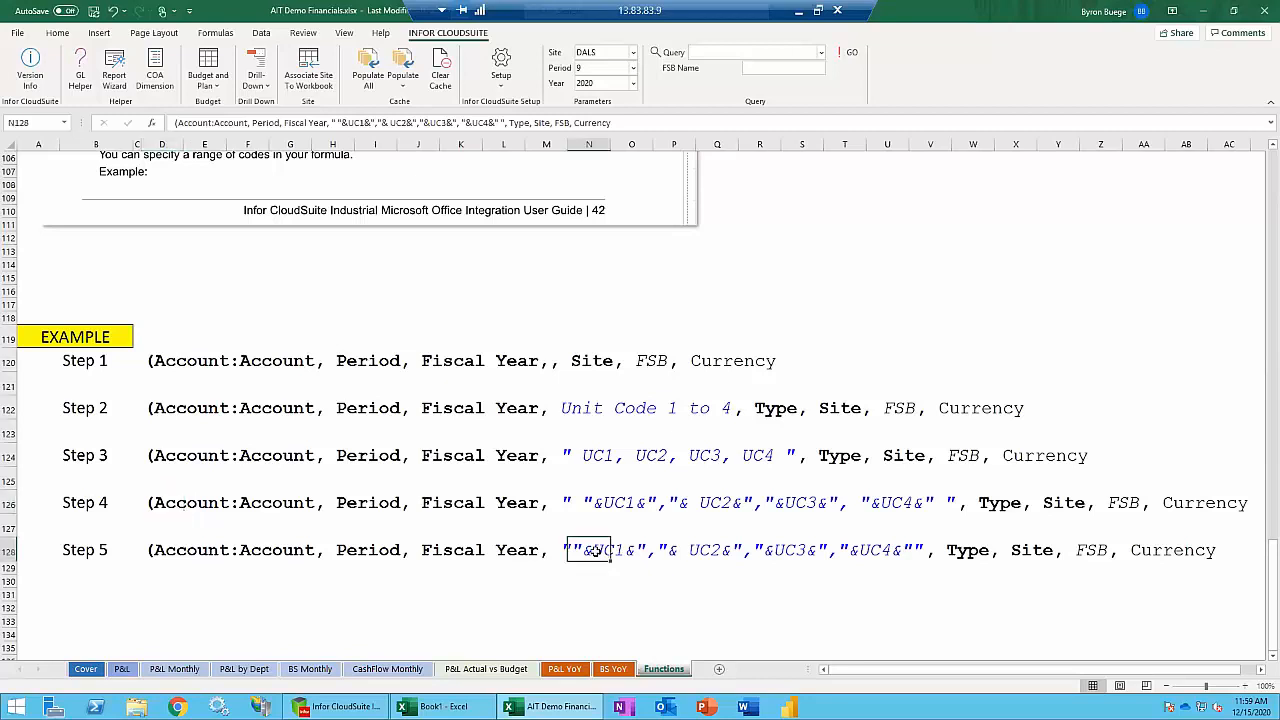
click(145, 550)
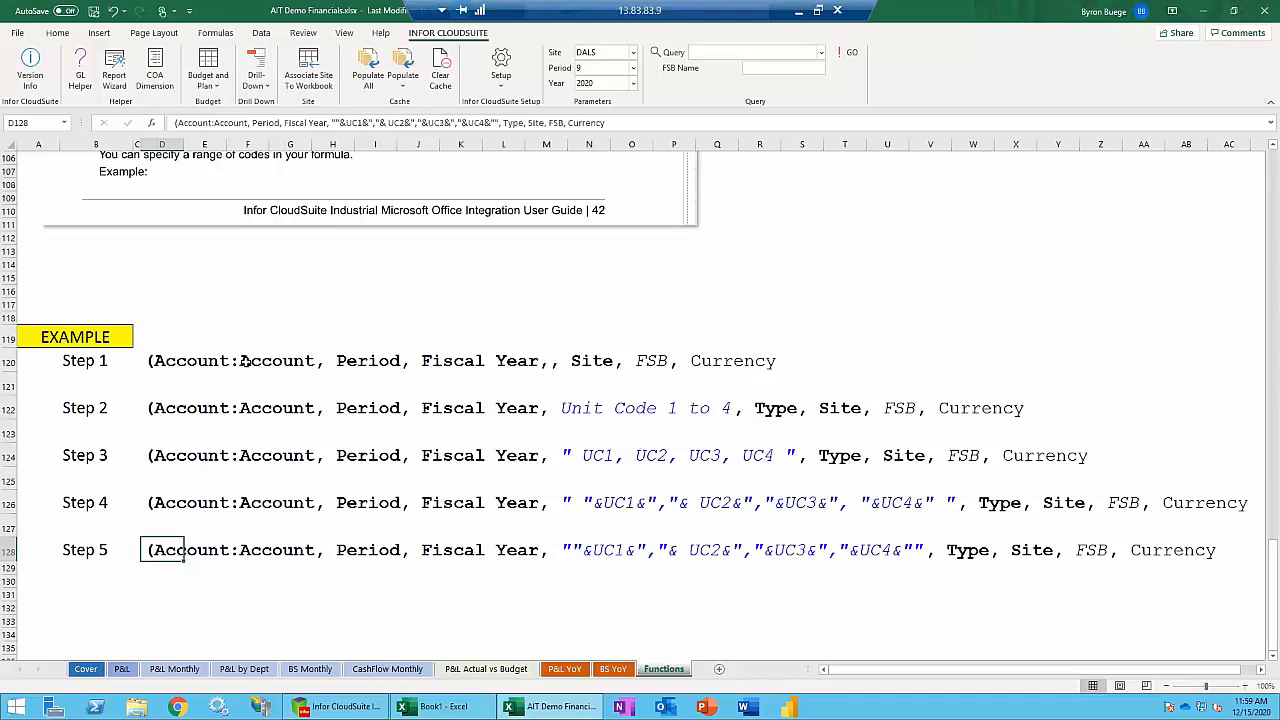
click(154, 360)
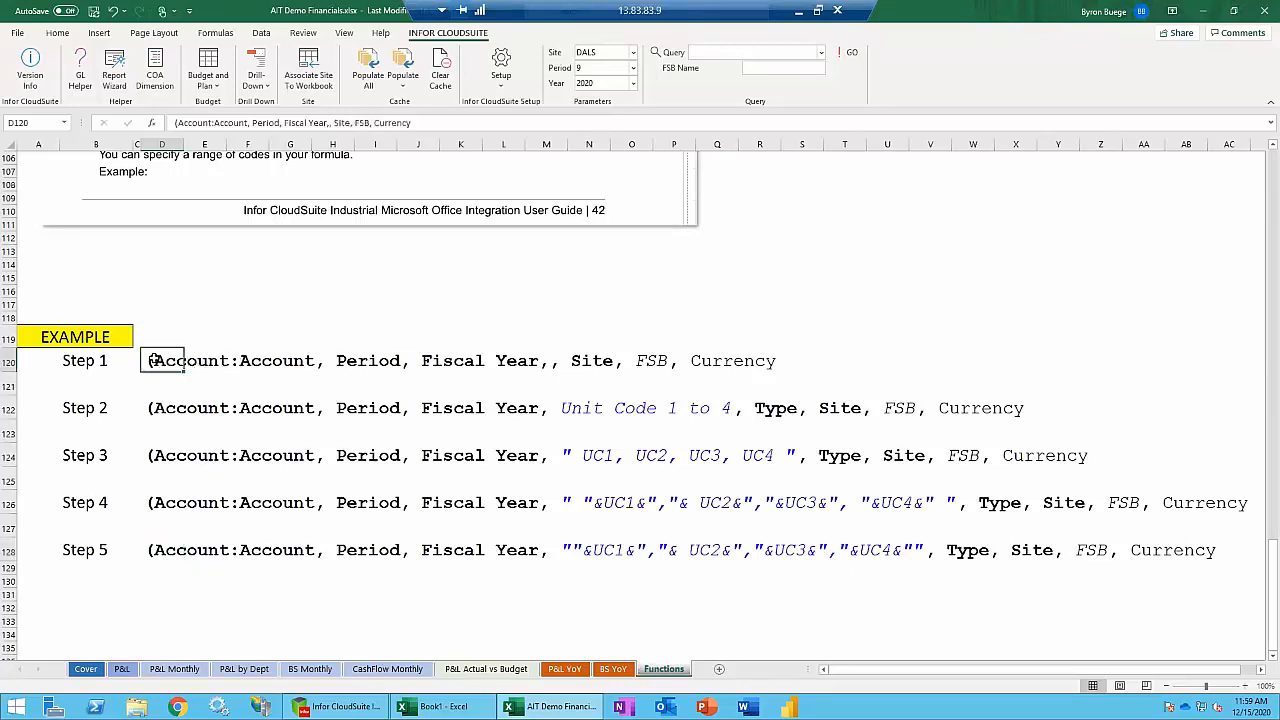
click(10, 362)
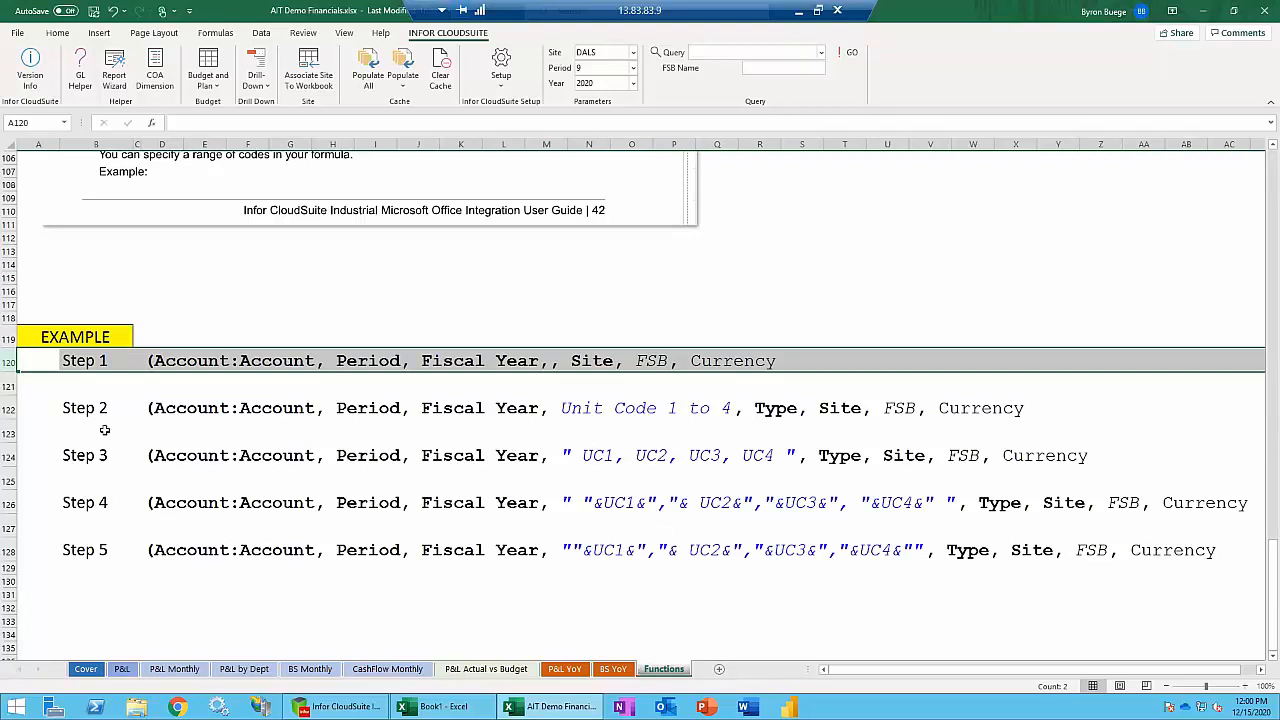
click(9, 408)
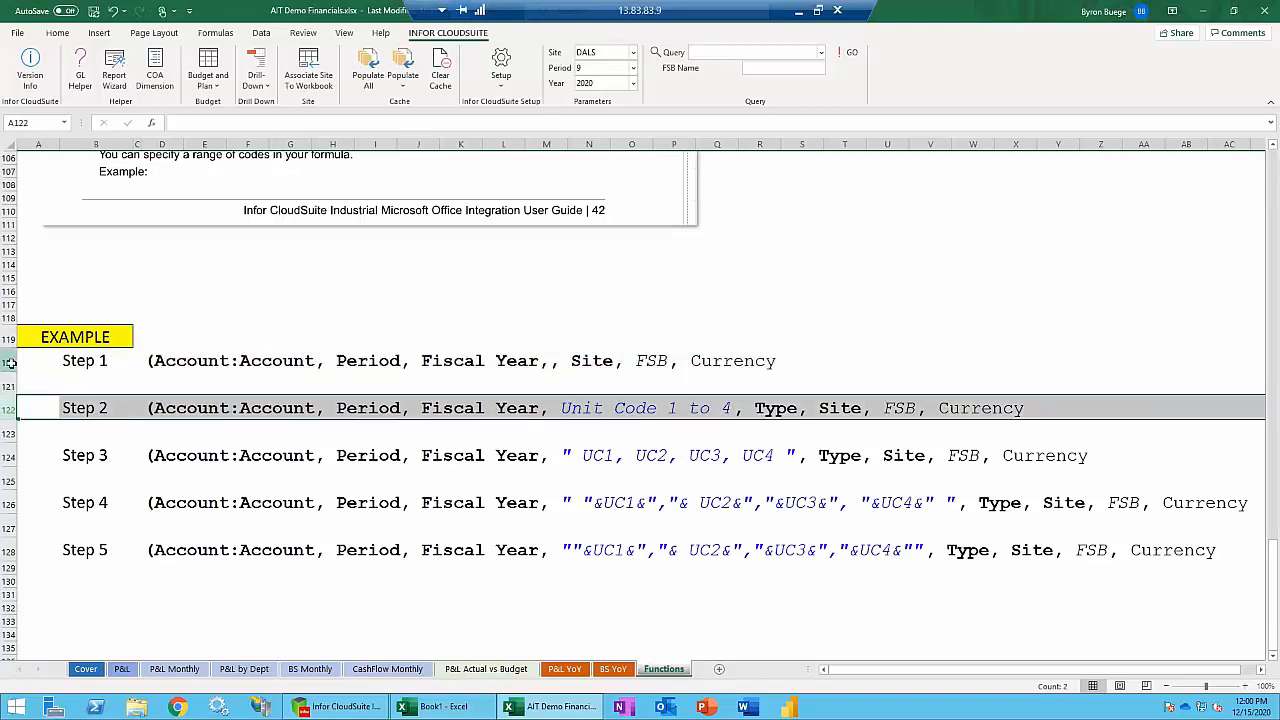
click(9, 361)
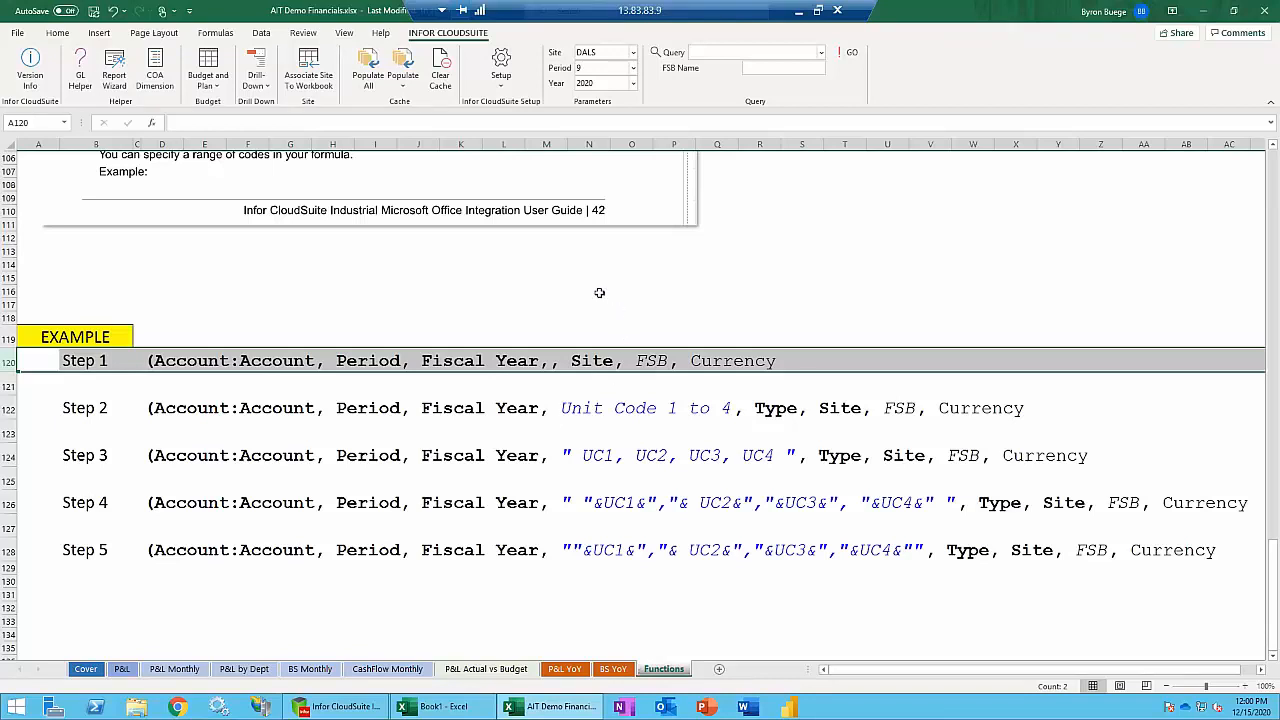
click(612, 545)
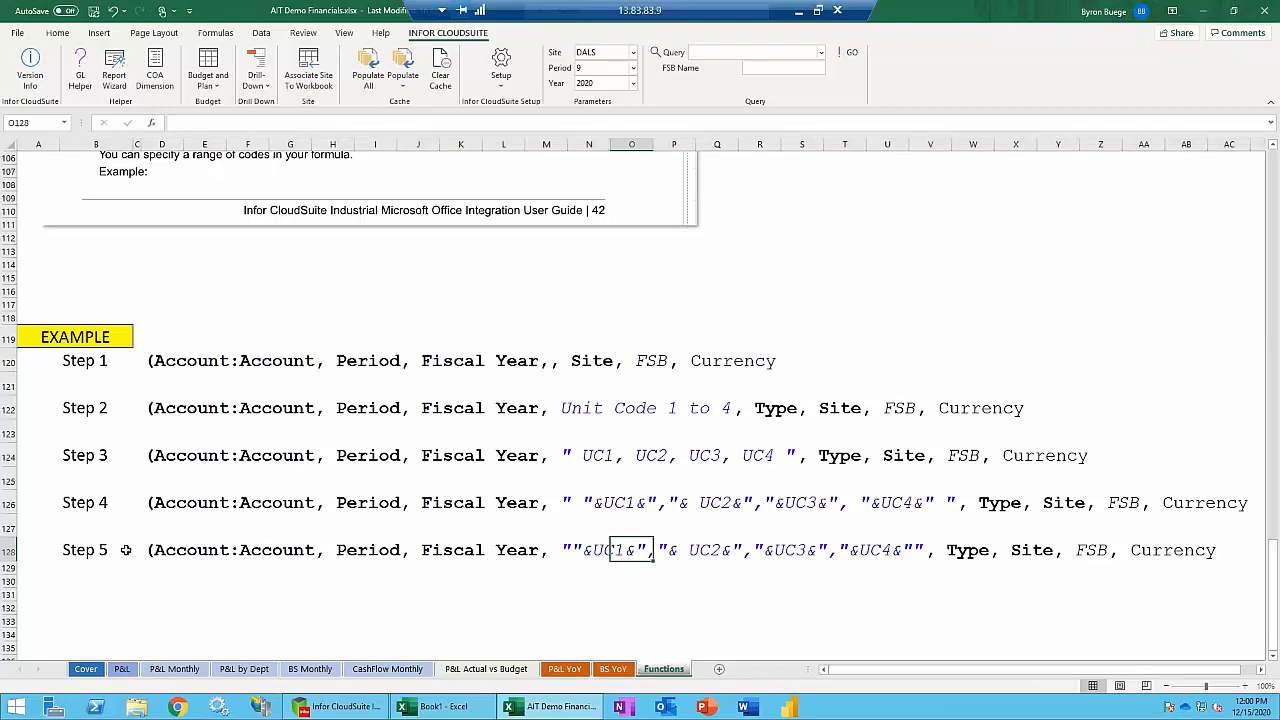
click(64, 550)
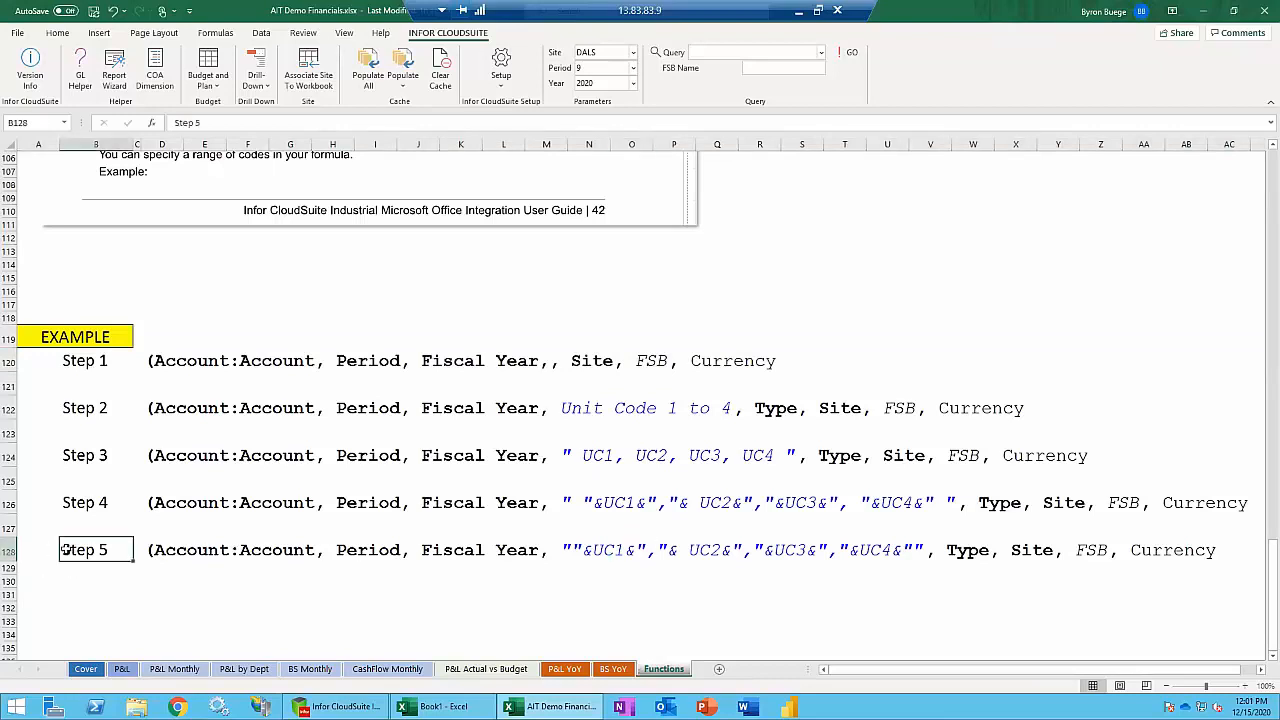